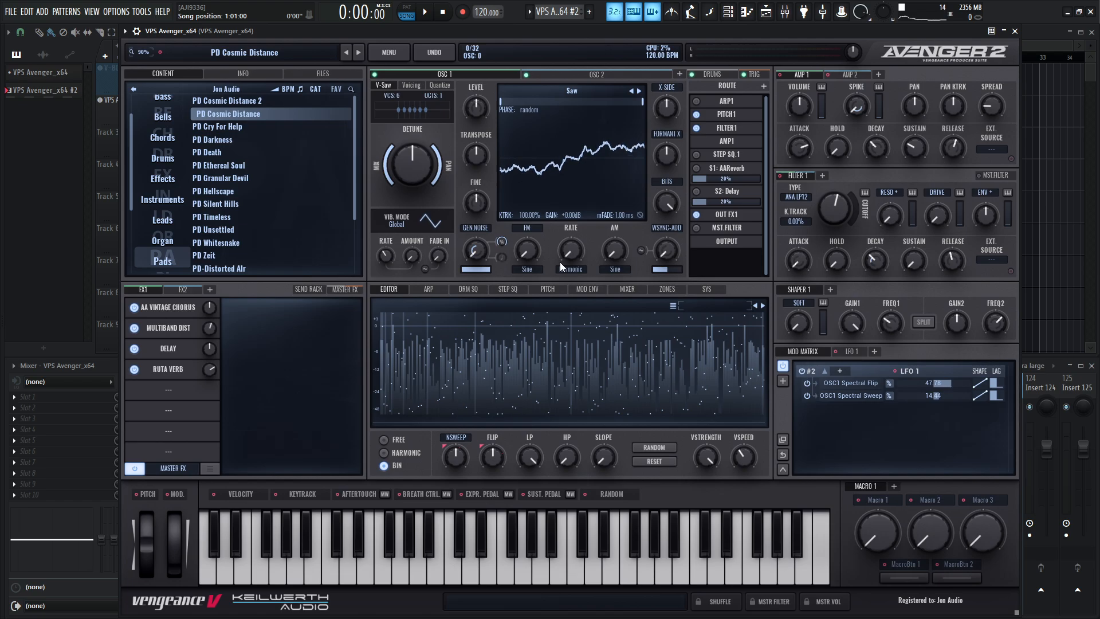
Audition the PD Cosmic Distance pad with a few notes and load the PD Cosmic Distance 2 preset.
{"action": "key", "text": "g"}
{"action": "key", "text": "w"}
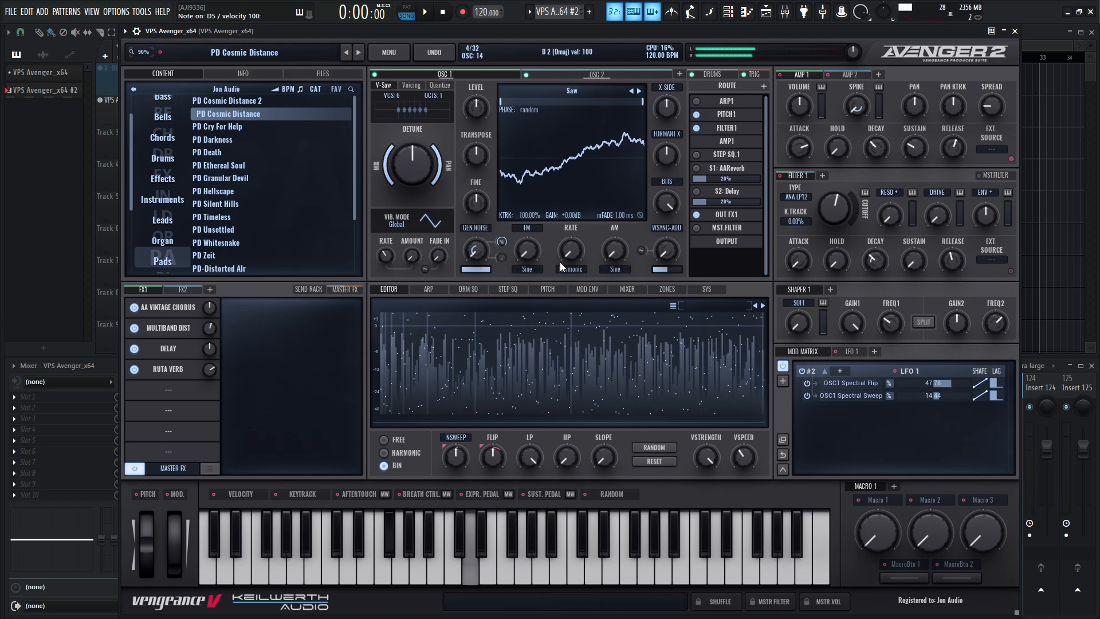
{"action": "key", "text": "y"}
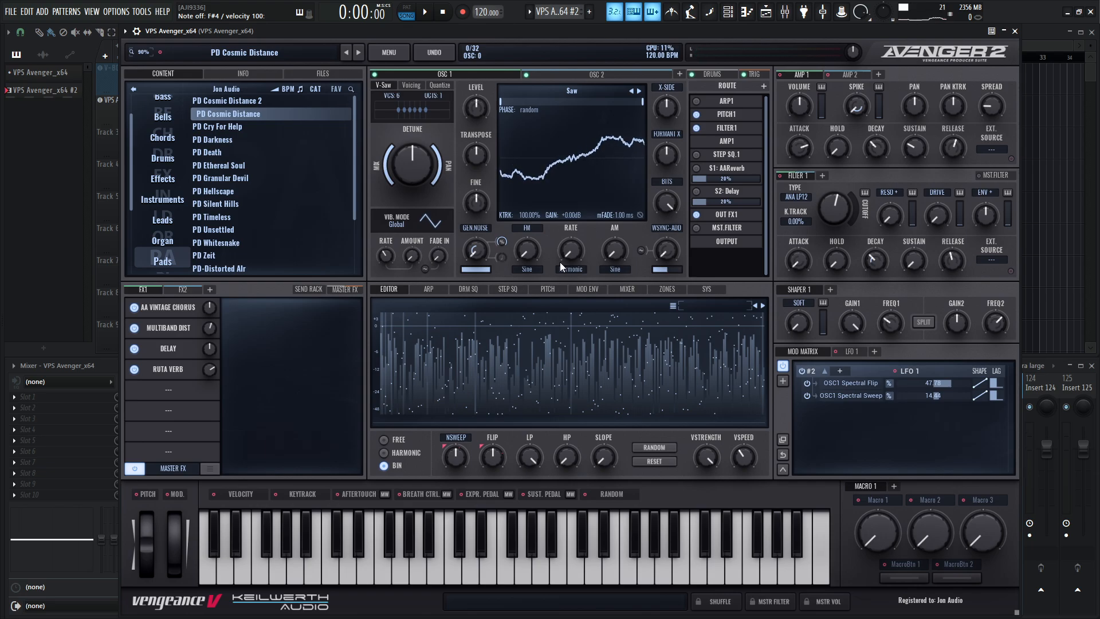
{"action": "key", "text": "Up"}
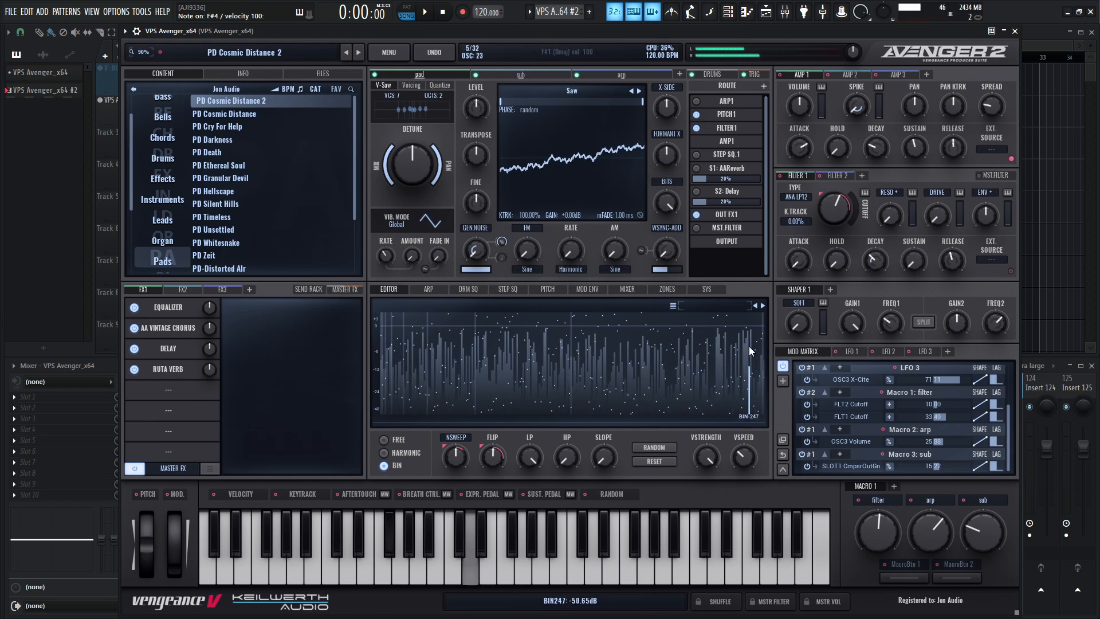
Try out the macros by lowering arp, raising sub, and sweeping filter up to 76.67% and back down.
{"action": "left_click_drag", "start_coordinate": [931, 526], "coordinate": [931, 559]}
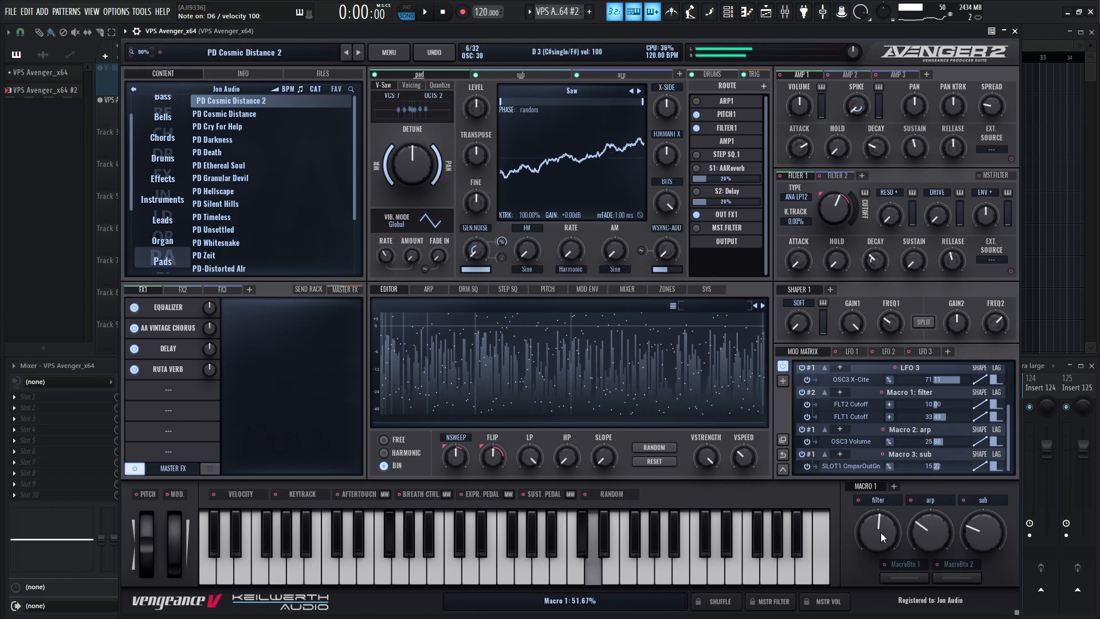
{"action": "left_click_drag", "start_coordinate": [882, 532], "coordinate": [917, 548]}
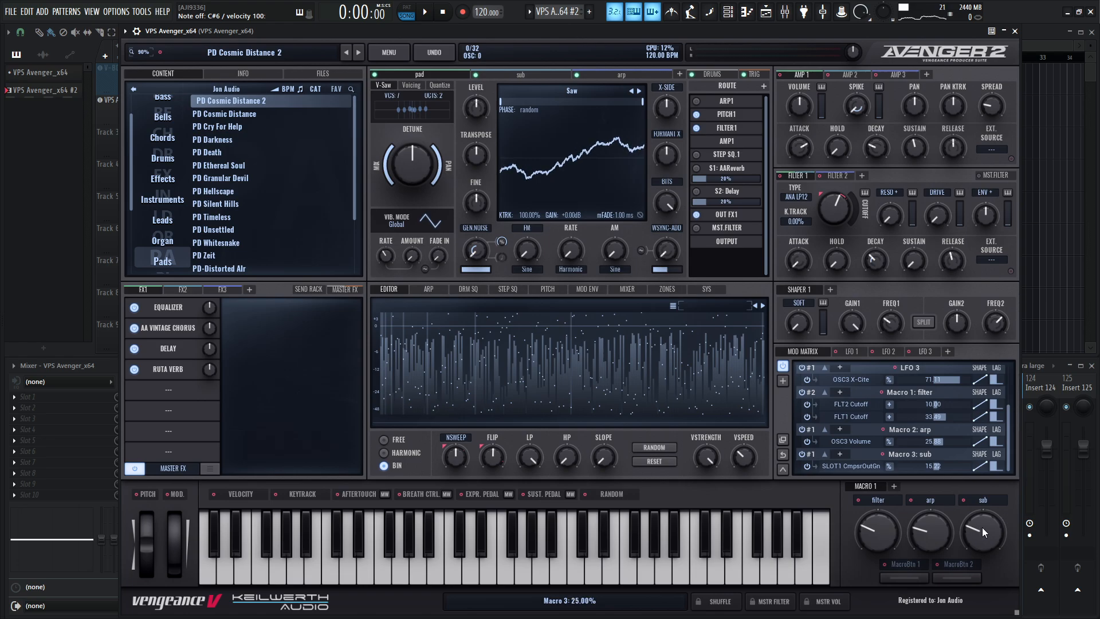
{"action": "mouse_move", "coordinate": [982, 527]}
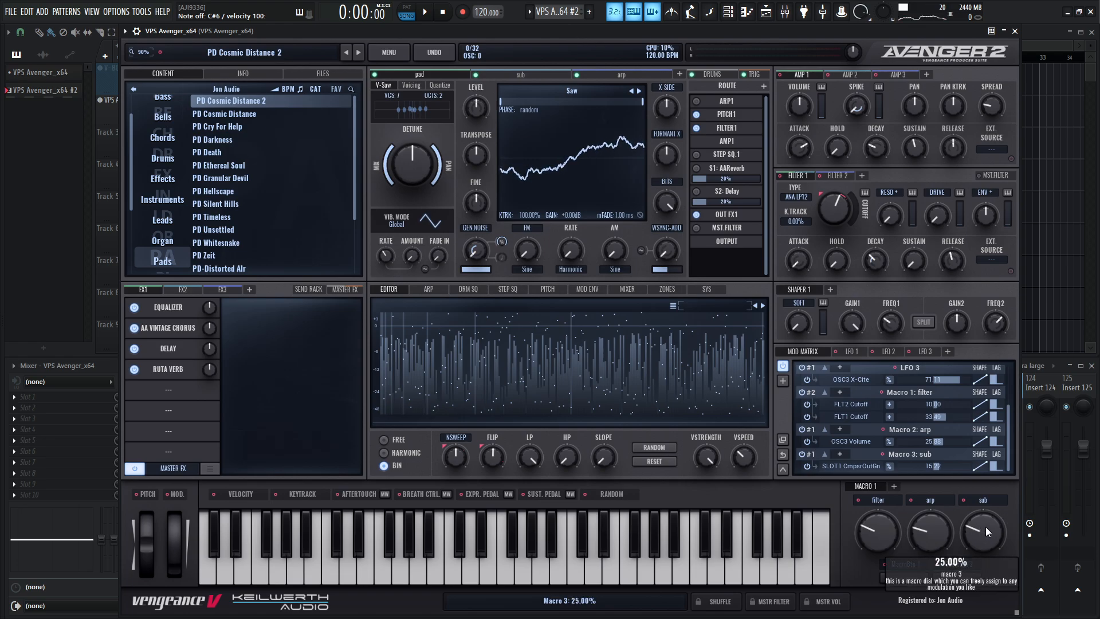
{"action": "left_click_drag", "start_coordinate": [986, 529], "coordinate": [988, 490]}
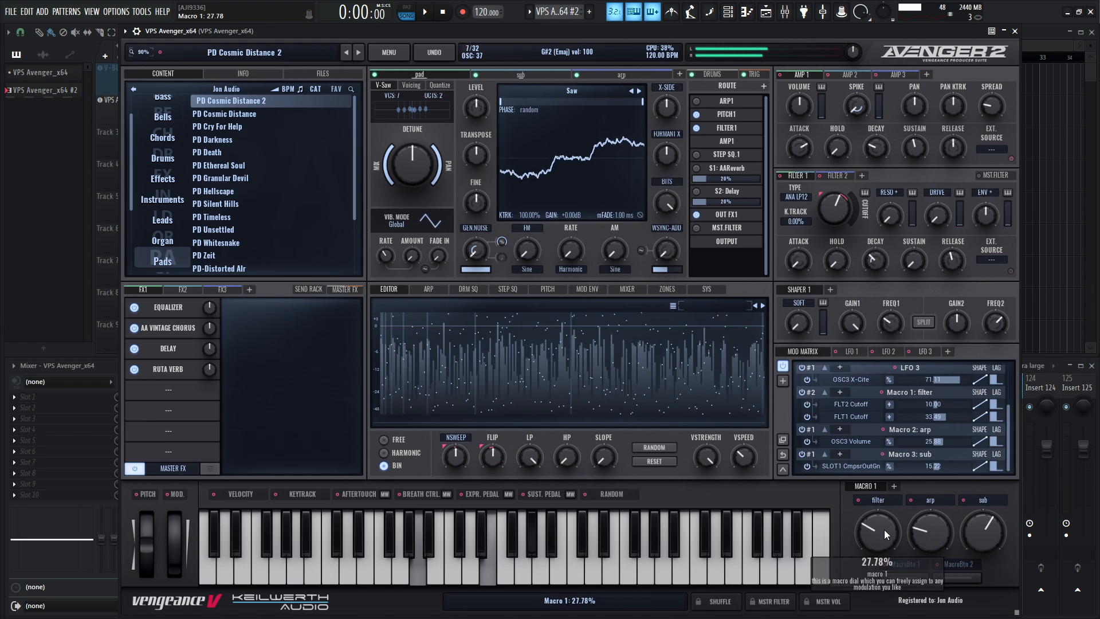
{"action": "left_click_drag", "start_coordinate": [884, 530], "coordinate": [882, 479]}
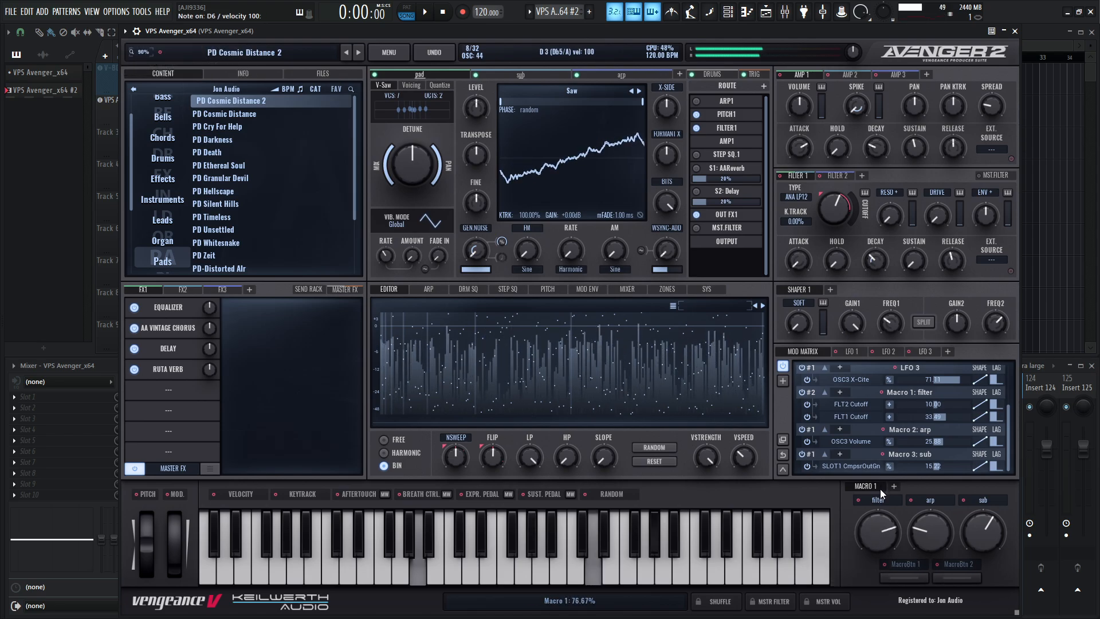
{"action": "mouse_move", "coordinate": [883, 528]}
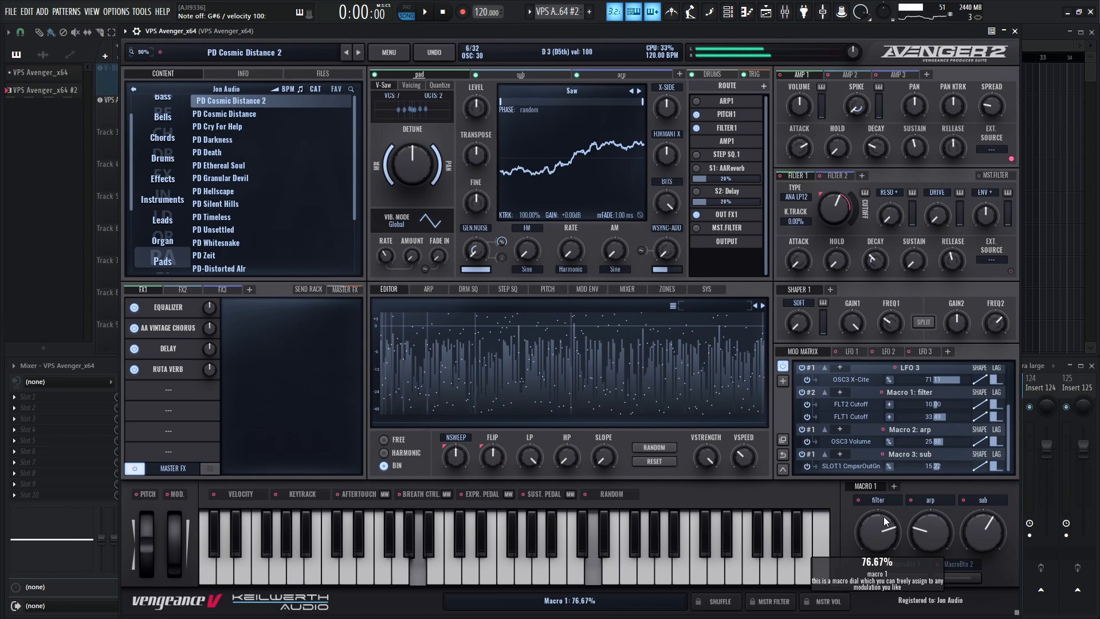
{"action": "left_click_drag", "start_coordinate": [882, 528], "coordinate": [888, 592]}
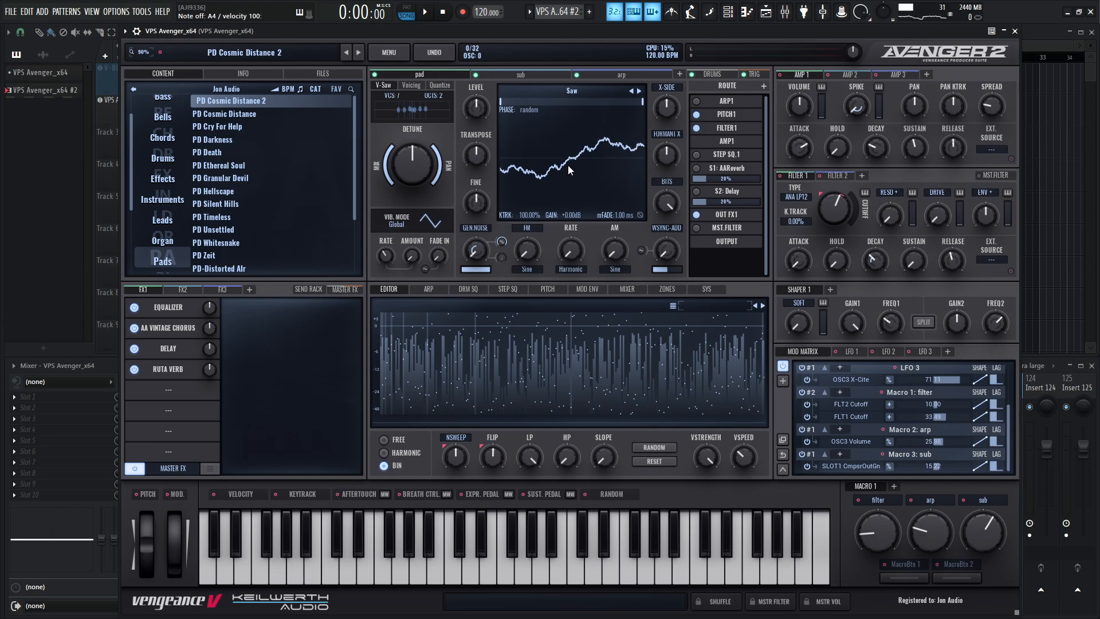
Examine the sub oscillator's harmonic spectrum, voicing settings and Endless Sub options under MIDI Special.
{"action": "left_click", "coordinate": [520, 74]}
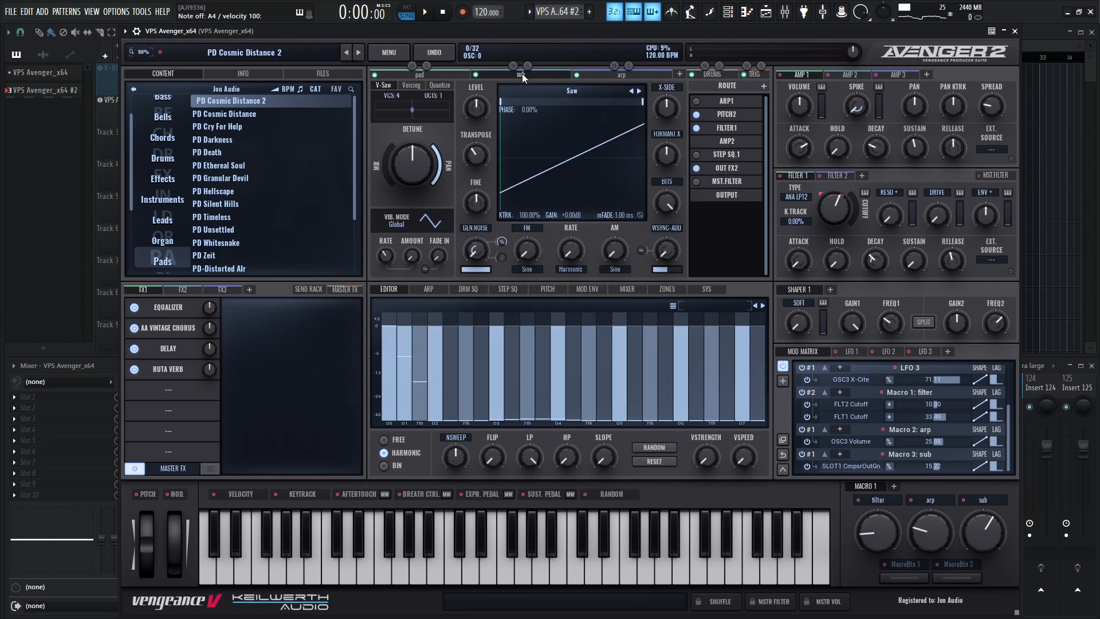
{"action": "left_click", "coordinate": [613, 74]}
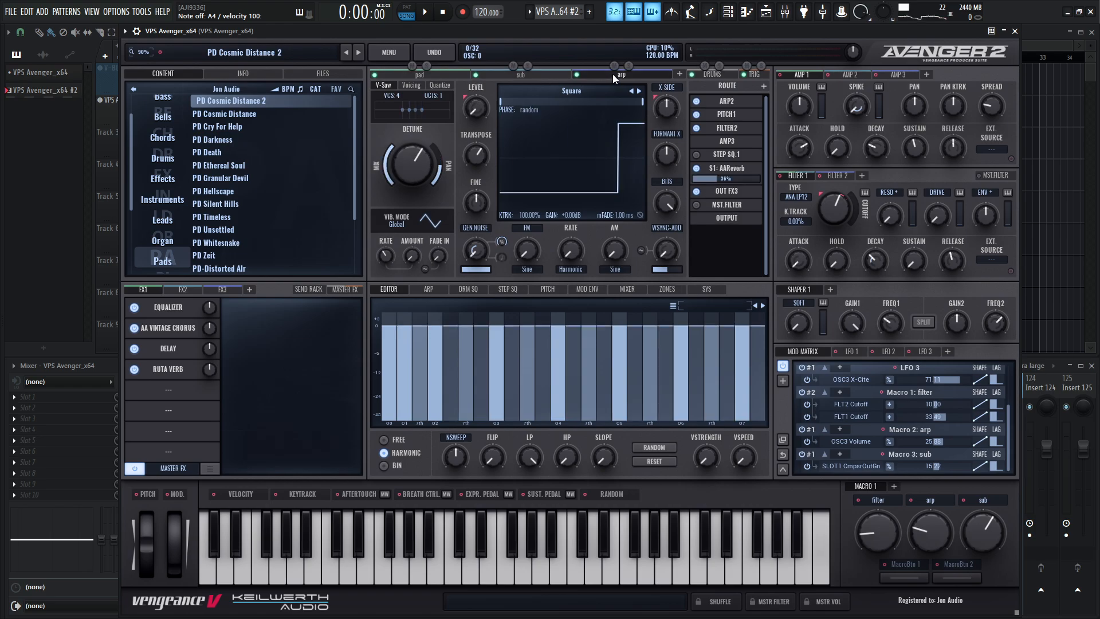
{"action": "left_click", "coordinate": [541, 72]}
{"action": "left_click", "coordinate": [430, 289]}
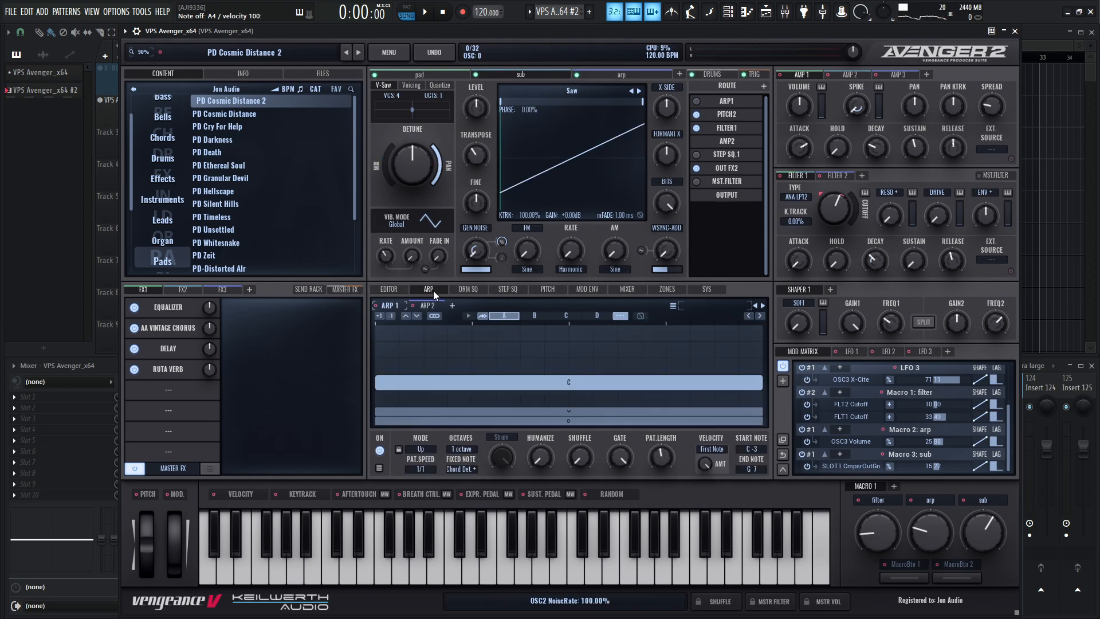
{"action": "left_click", "coordinate": [398, 290]}
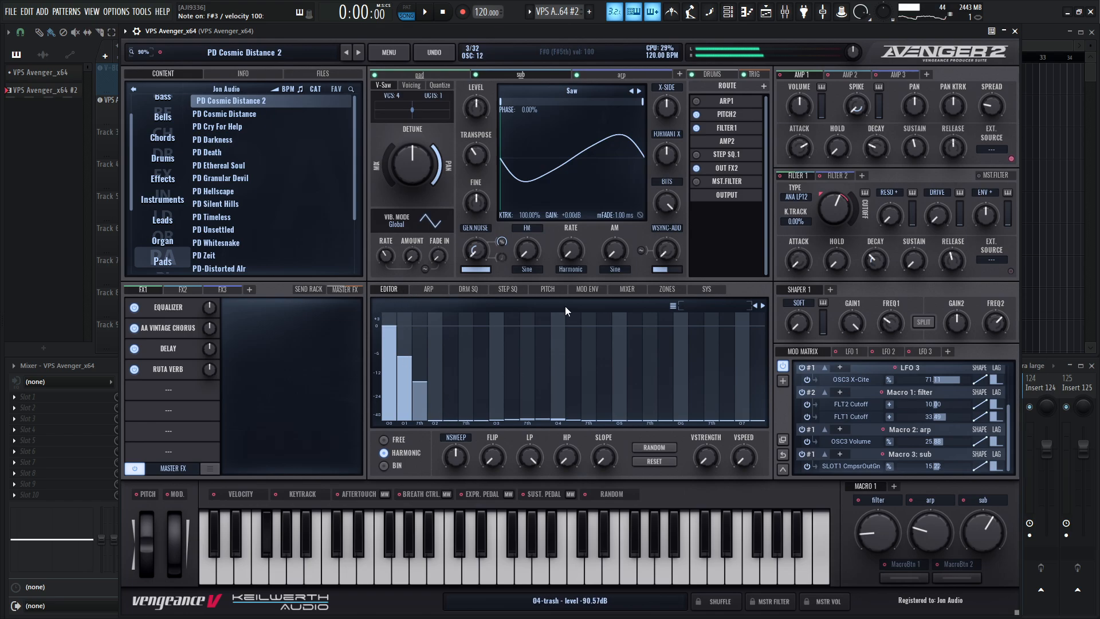
{"action": "left_click", "coordinate": [418, 86]}
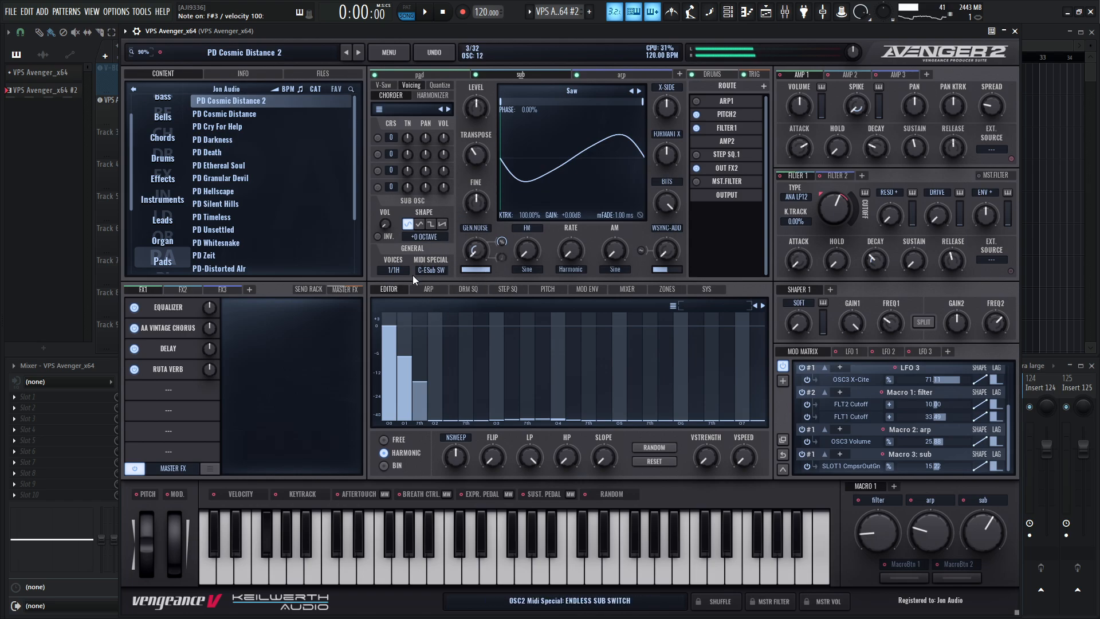
{"action": "left_click", "coordinate": [430, 270]}
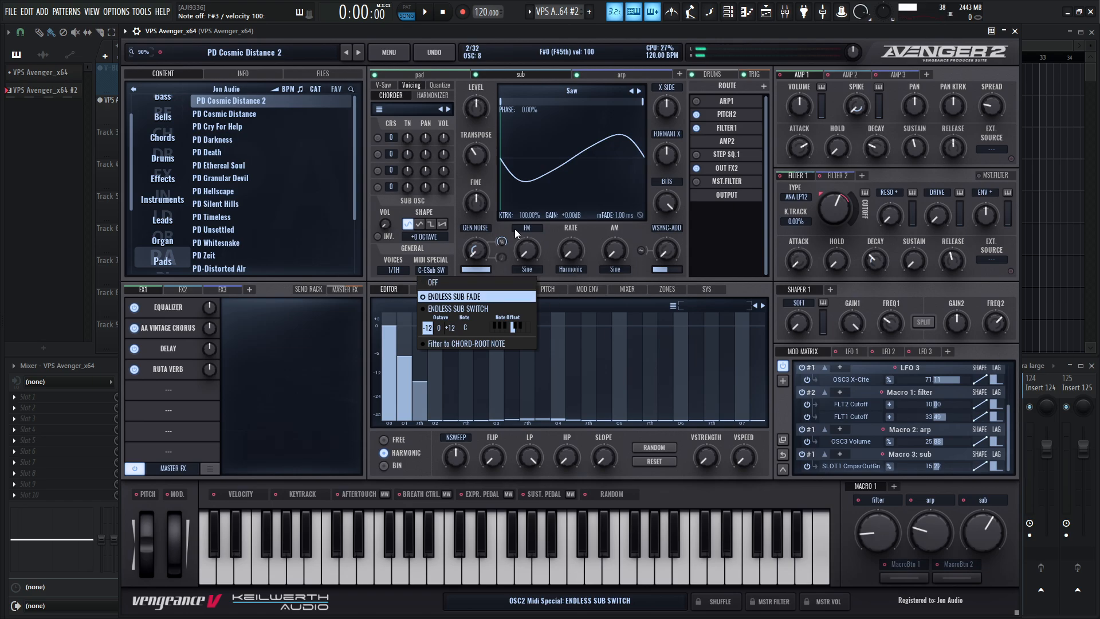
{"action": "left_click", "coordinate": [722, 269]}
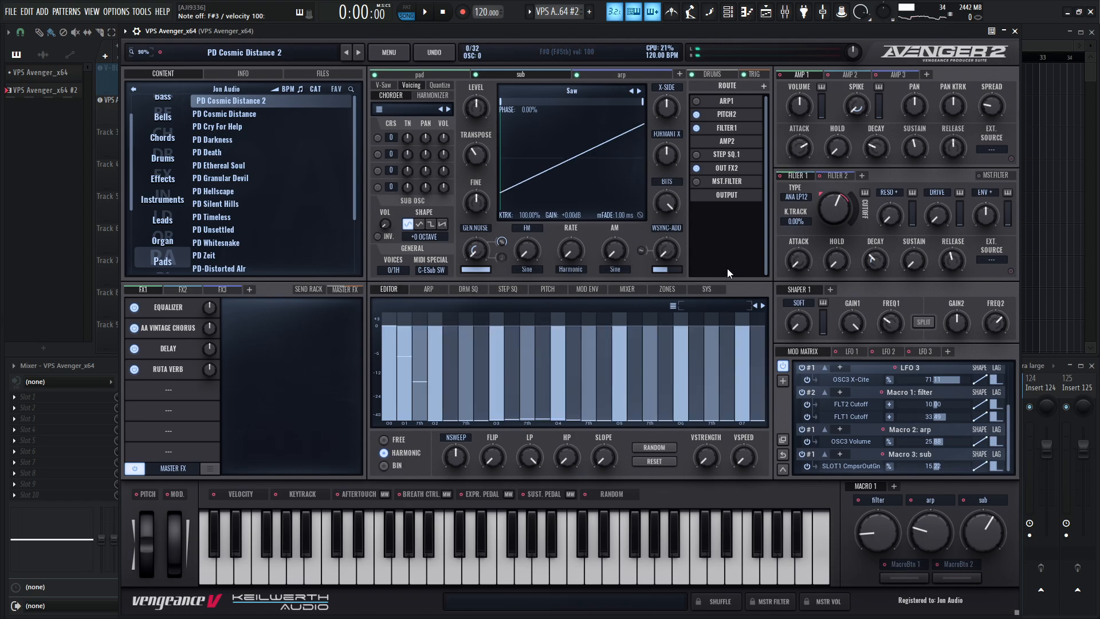
View the arp oscillator's settings and audition the pad oscillator on its own.
{"action": "left_click", "coordinate": [621, 76]}
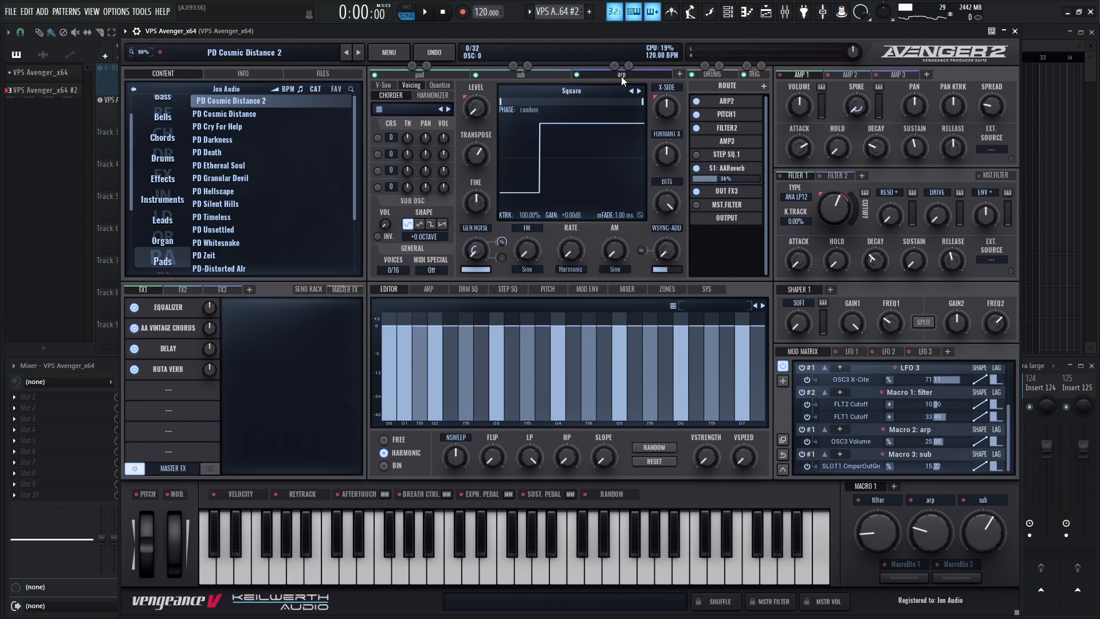
{"action": "left_click", "coordinate": [418, 75]}
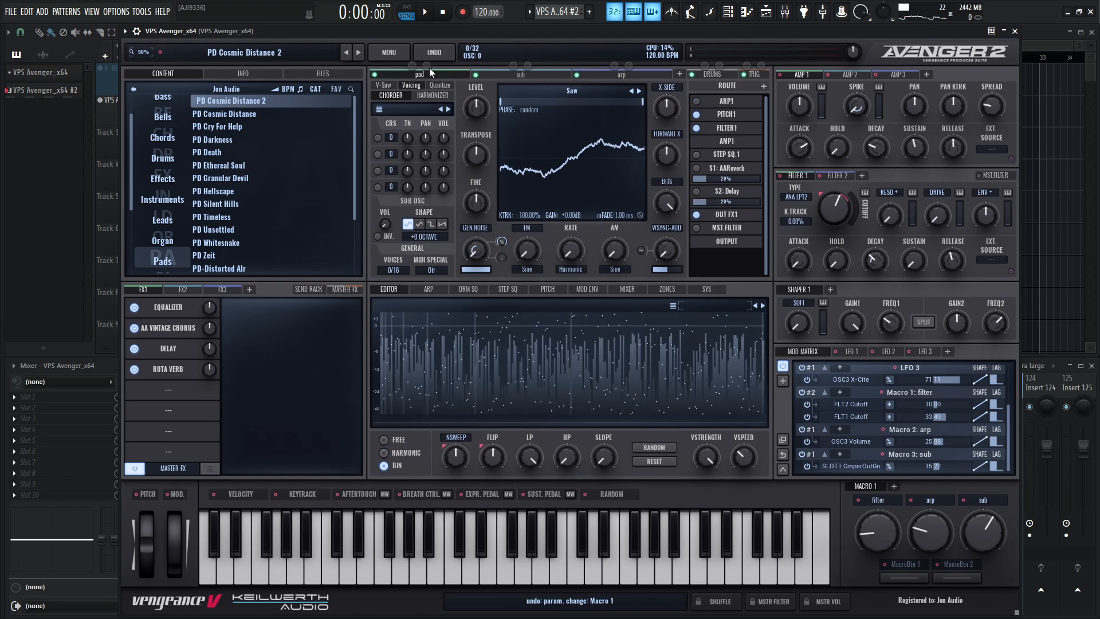
{"action": "key", "text": "g"}
{"action": "key", "text": "w"}
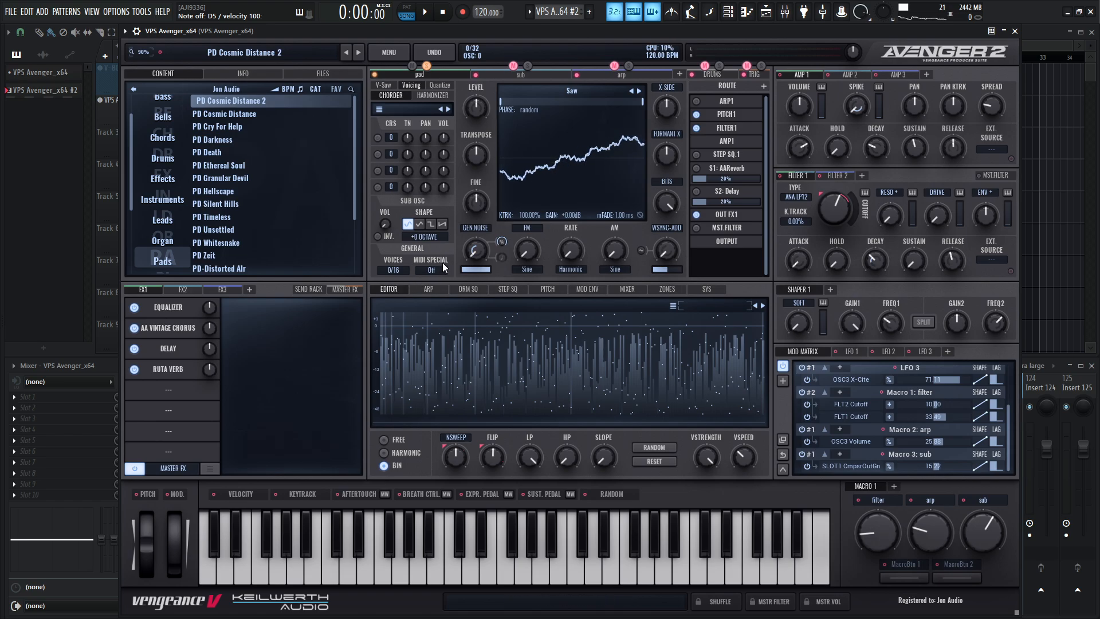
Initialize the synth to an empty preset and show the V-Saw settings of oscillator 1.
{"action": "left_click", "coordinate": [382, 51]}
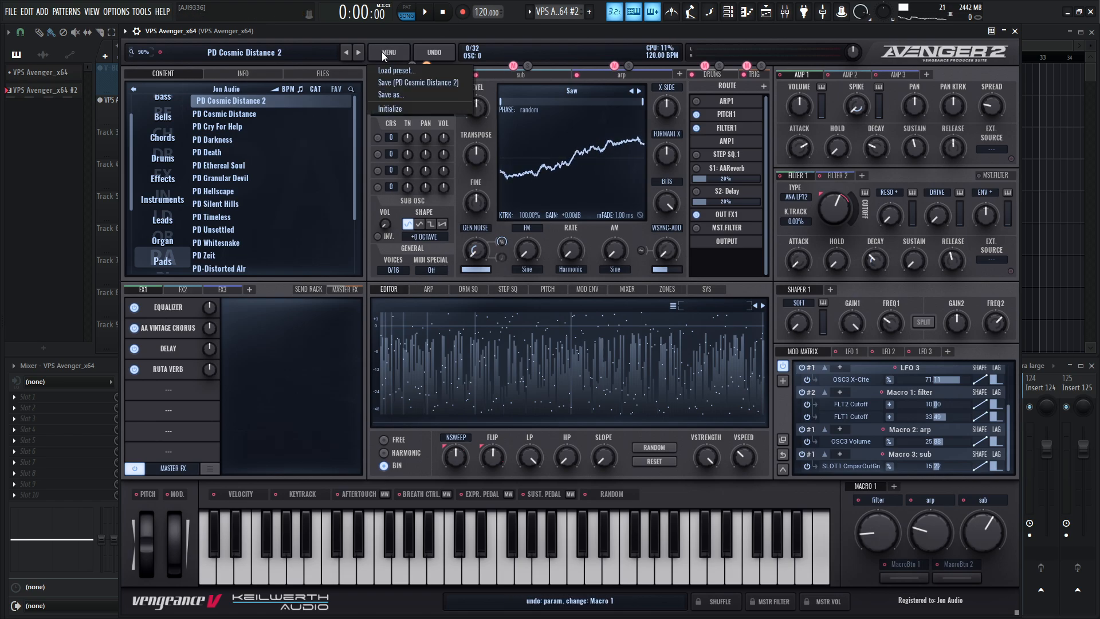
{"action": "left_click", "coordinate": [401, 108]}
{"action": "left_click", "coordinate": [518, 358]}
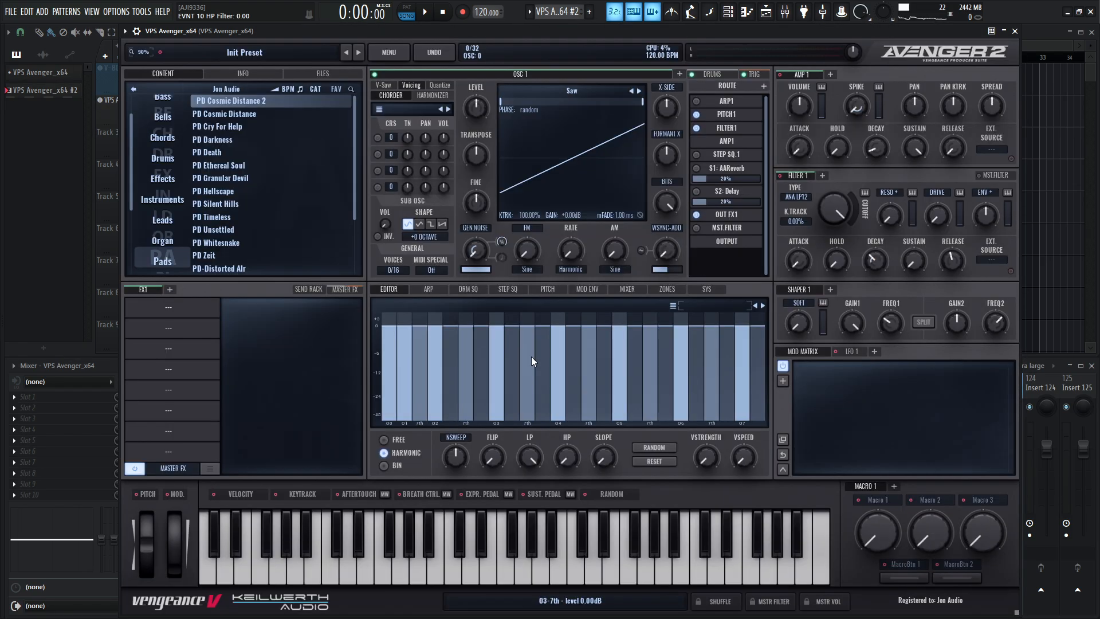
{"action": "left_click", "coordinate": [383, 85]}
Audition the plain saw oscillator of the initialized preset by playing several notes.
{"action": "key", "text": "n"}
{"action": "key", "text": "h"}
{"action": "key", "text": "g"}
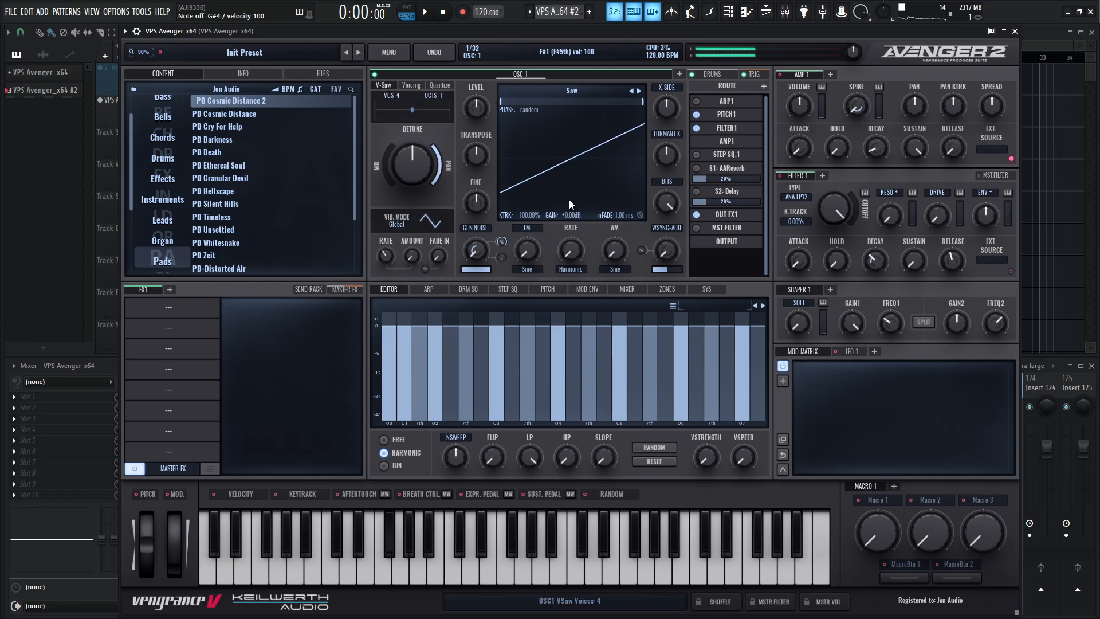
{"action": "key", "text": "period"}
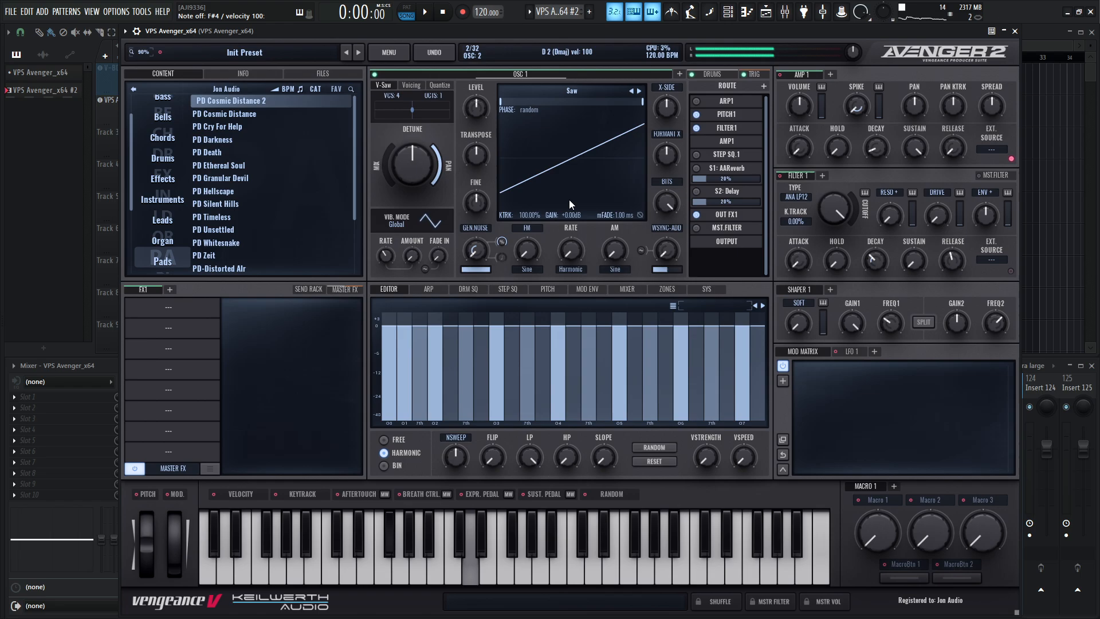
{"action": "key", "text": "l"}
{"action": "key", "text": "m"}
{"action": "key", "text": "g"}
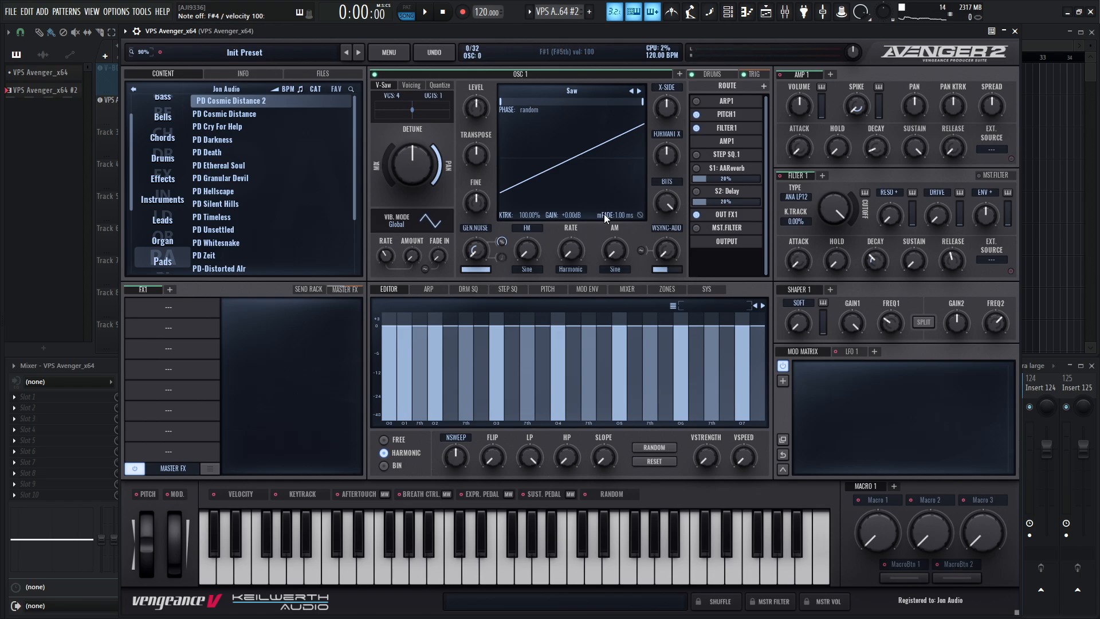
Set the Amp 1 envelope attack to about 2730 ms with a 76.67% attack curve and audition the fade-in.
{"action": "left_click_drag", "start_coordinate": [798, 148], "coordinate": [802, 70]}
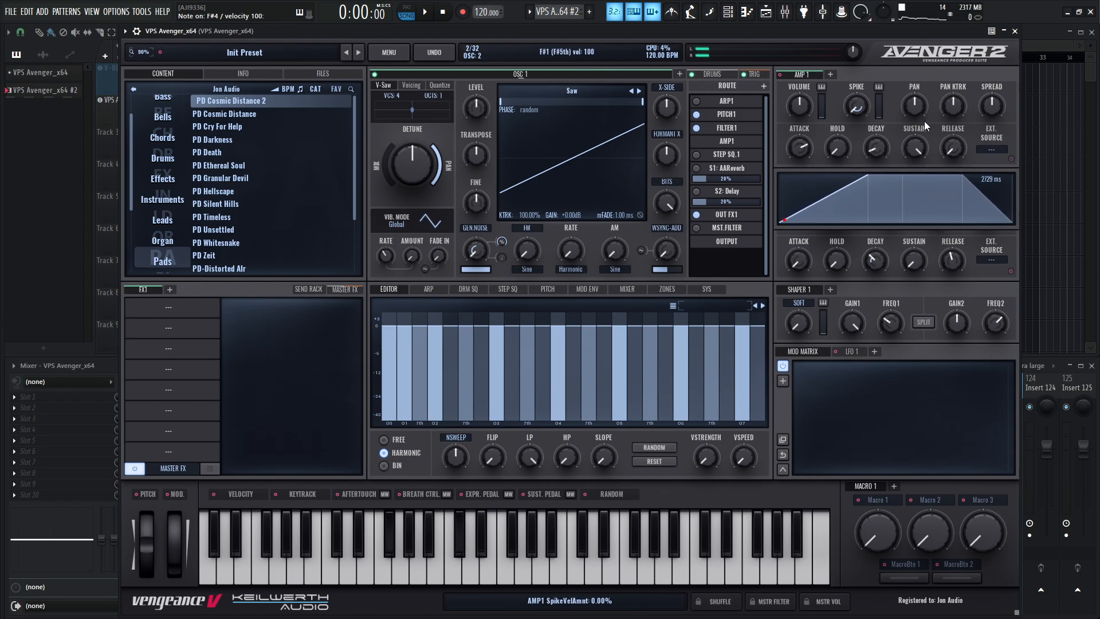
{"action": "scroll", "coordinate": [800, 149], "scroll_direction": "down", "scroll_amount": 3}
{"action": "scroll", "coordinate": [799, 147], "scroll_direction": "up", "scroll_amount": 8}
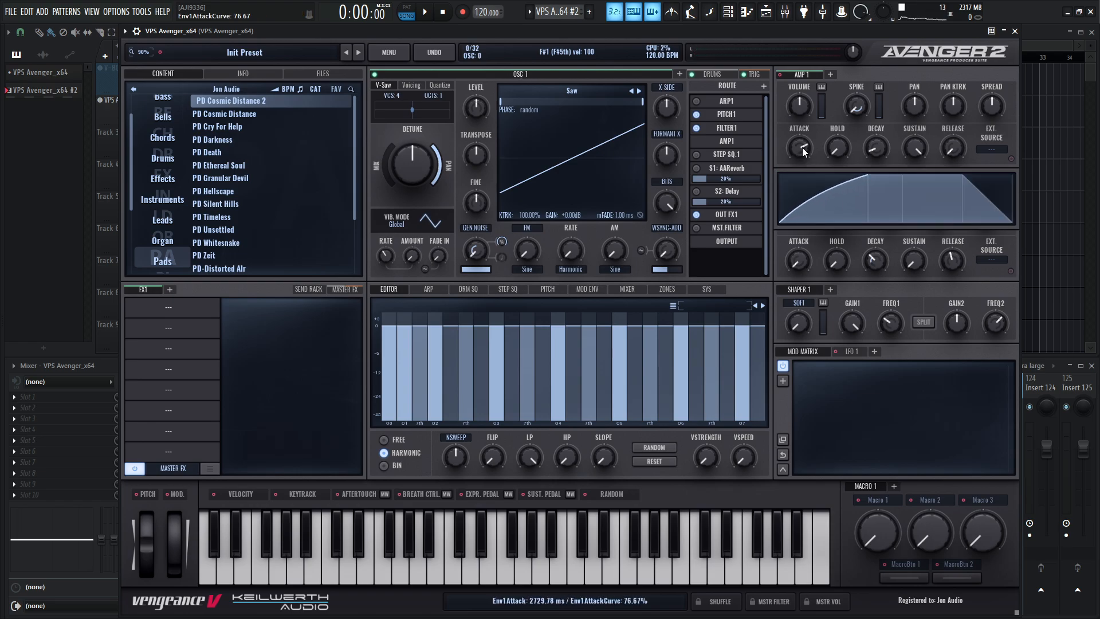
{"action": "key", "text": "g"}
{"action": "key", "text": "w"}
{"action": "key", "text": "m"}
{"action": "key", "text": "e"}
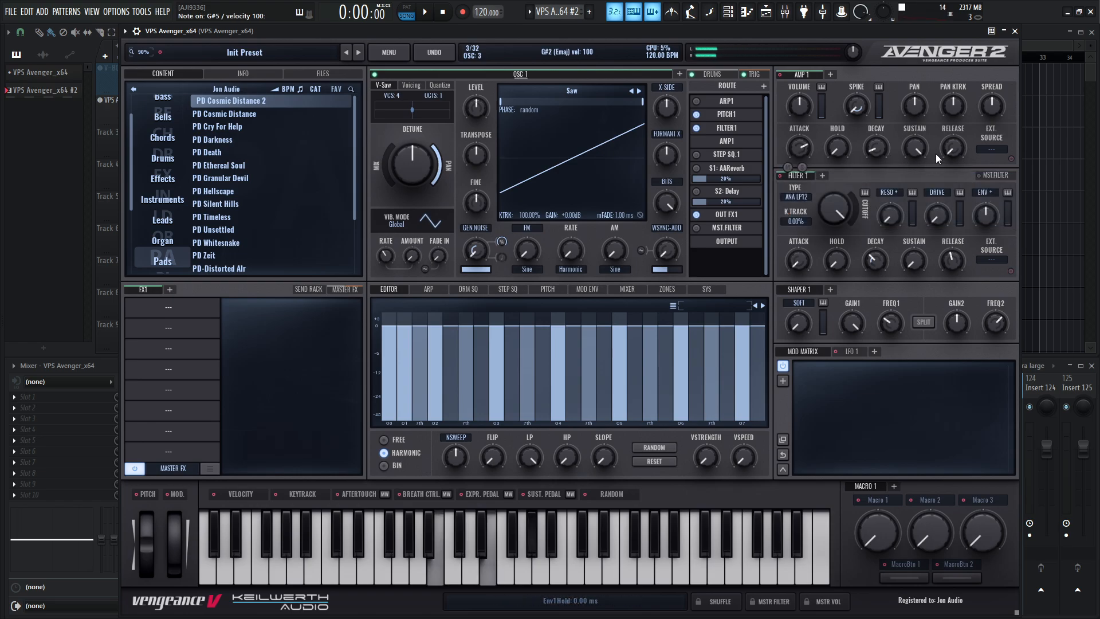
Lengthen the Amp 1 release, lower its sustain, and set the decay to about 4180 ms with a -5.56% curve.
{"action": "key", "text": "g"}
{"action": "key", "text": "w"}
{"action": "left_click_drag", "start_coordinate": [958, 149], "coordinate": [920, 198]}
{"action": "key", "text": "n"}
{"action": "key", "text": "equal"}
{"action": "left_click_drag", "start_coordinate": [879, 149], "coordinate": [882, 115]}
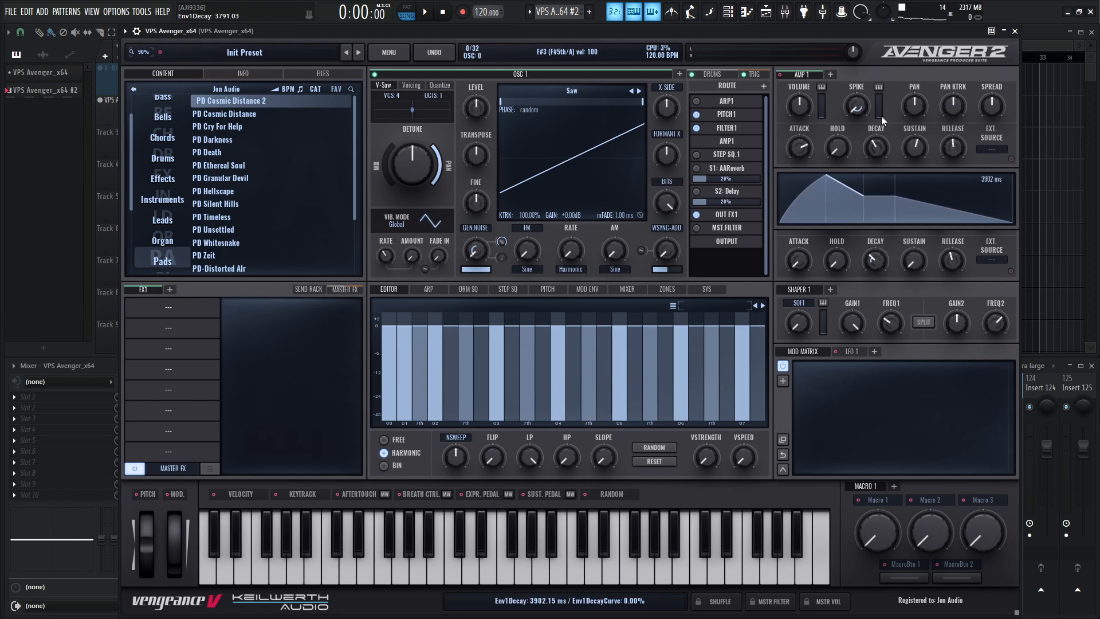
{"action": "key", "text": "n"}
{"action": "key", "text": "e"}
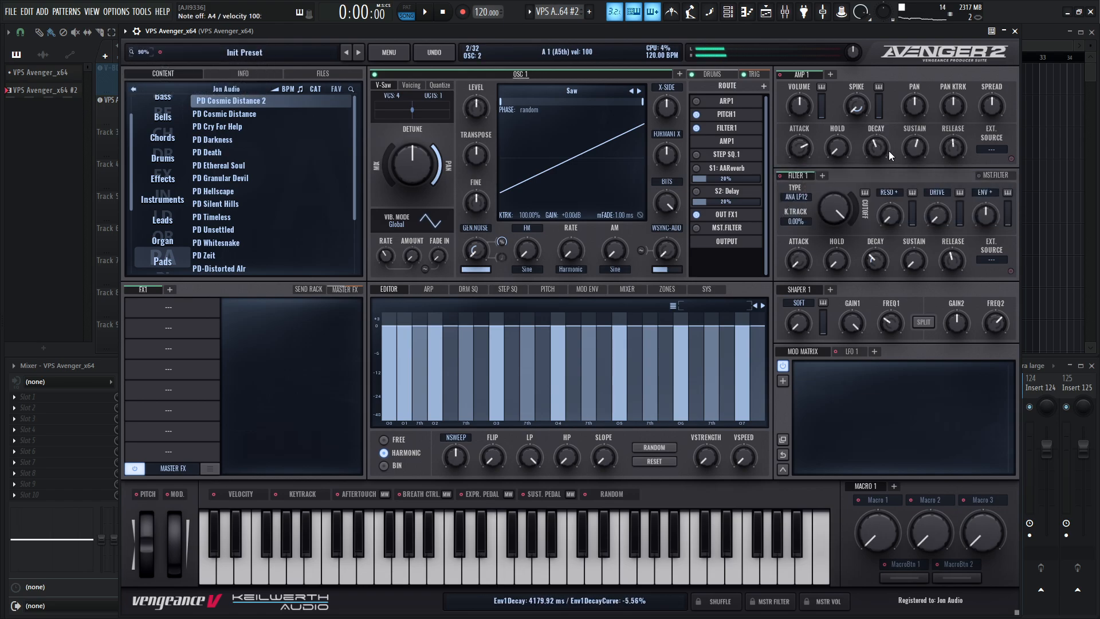
Play several chords to audition the saw pad with its reshaped amp envelope.
{"action": "key", "text": "2"}
{"action": "key", "text": "5"}
{"action": "key", "text": "y"}
{"action": "key", "text": "p"}
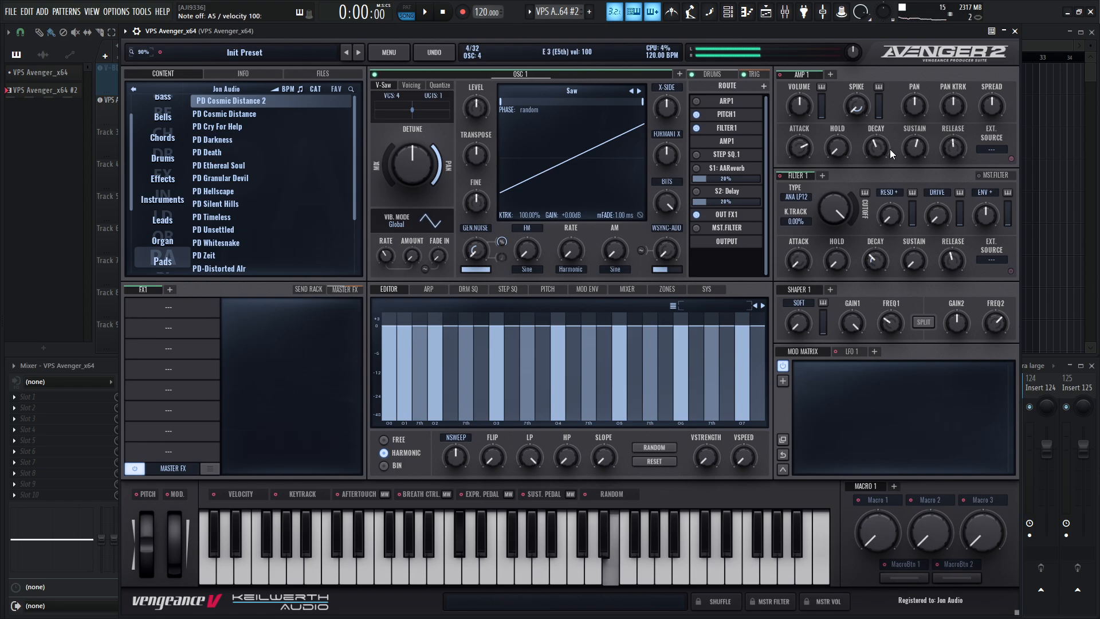
{"action": "key", "text": "g"}
{"action": "key", "text": "w"}
{"action": "key", "text": "y"}
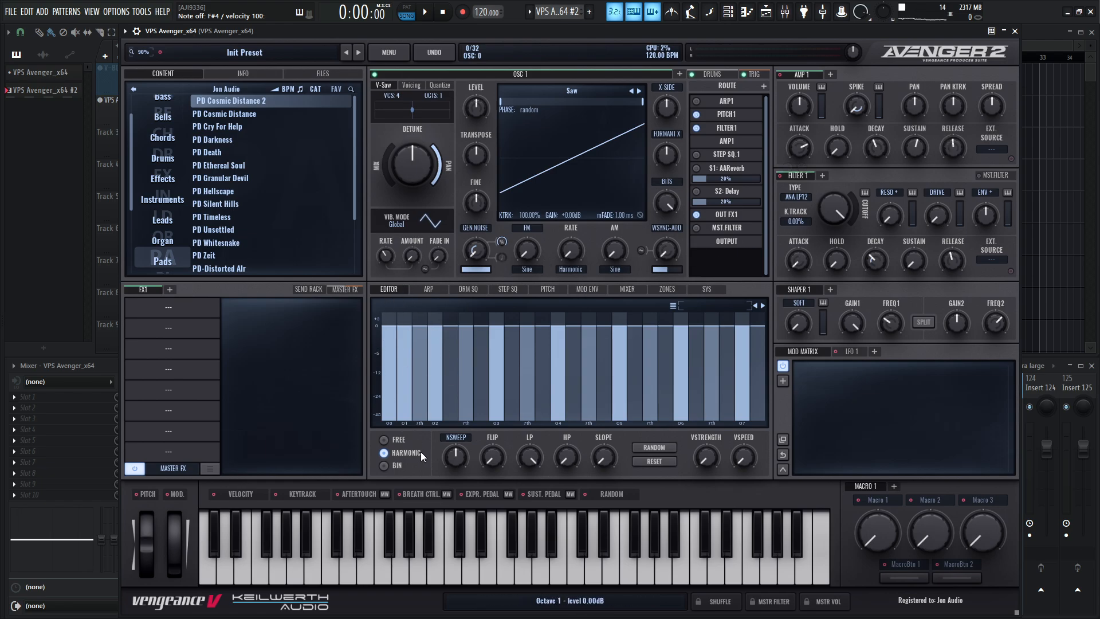
Switch oscillator 1's spectral editor to BIN mode and randomize the bin levels several times.
{"action": "left_click", "coordinate": [384, 466]}
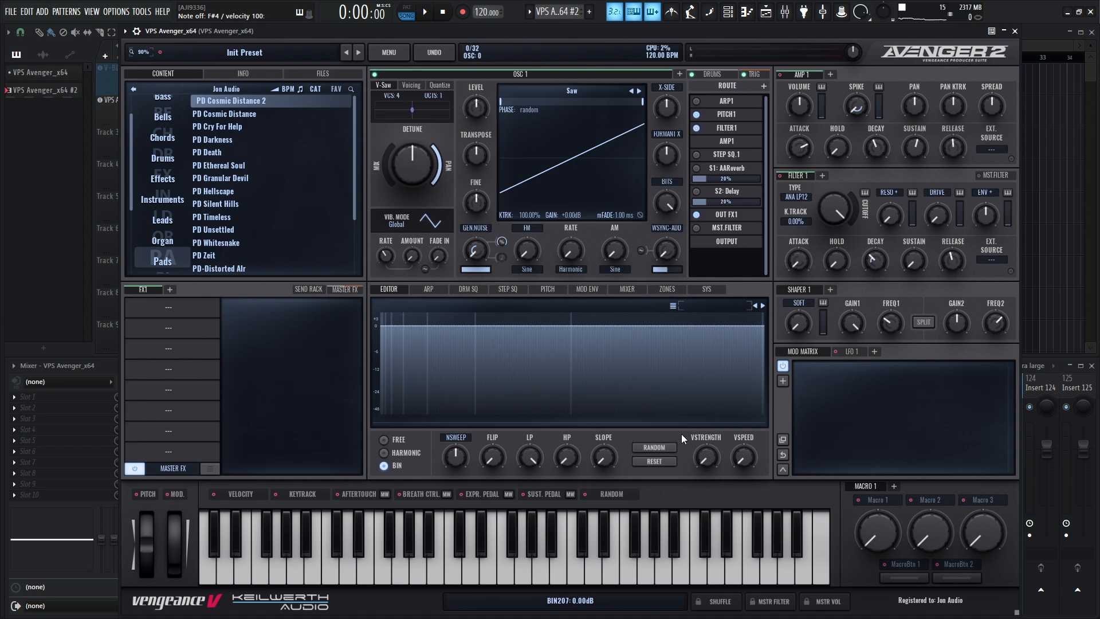
{"action": "left_click", "coordinate": [665, 450]}
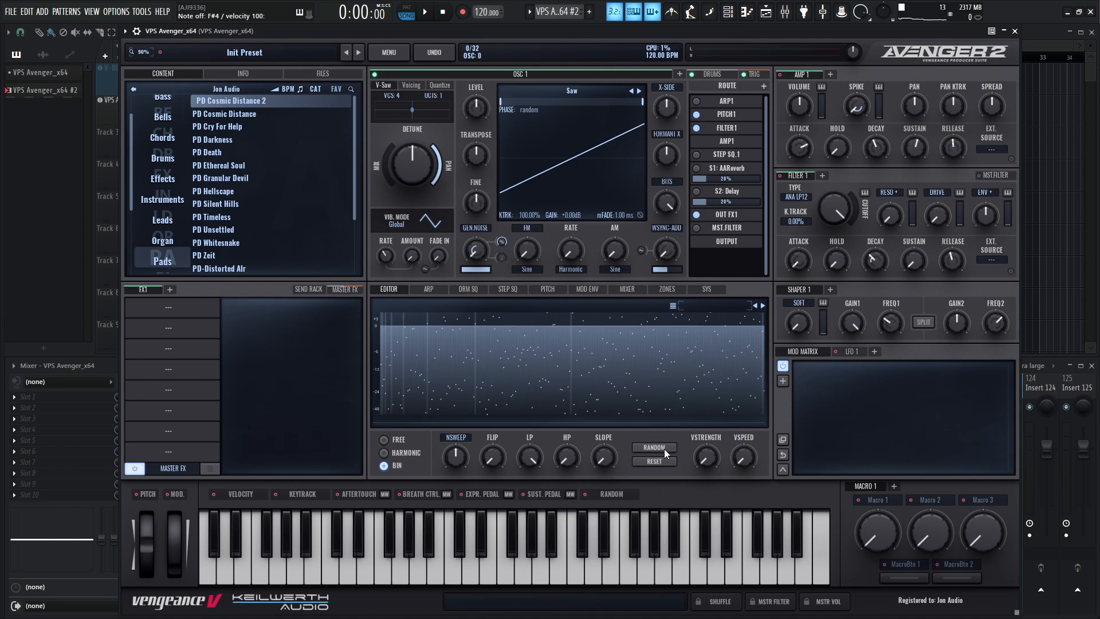
{"action": "left_click", "coordinate": [667, 448]}
{"action": "left_click", "coordinate": [667, 448]}
{"action": "left_click", "coordinate": [667, 448]}
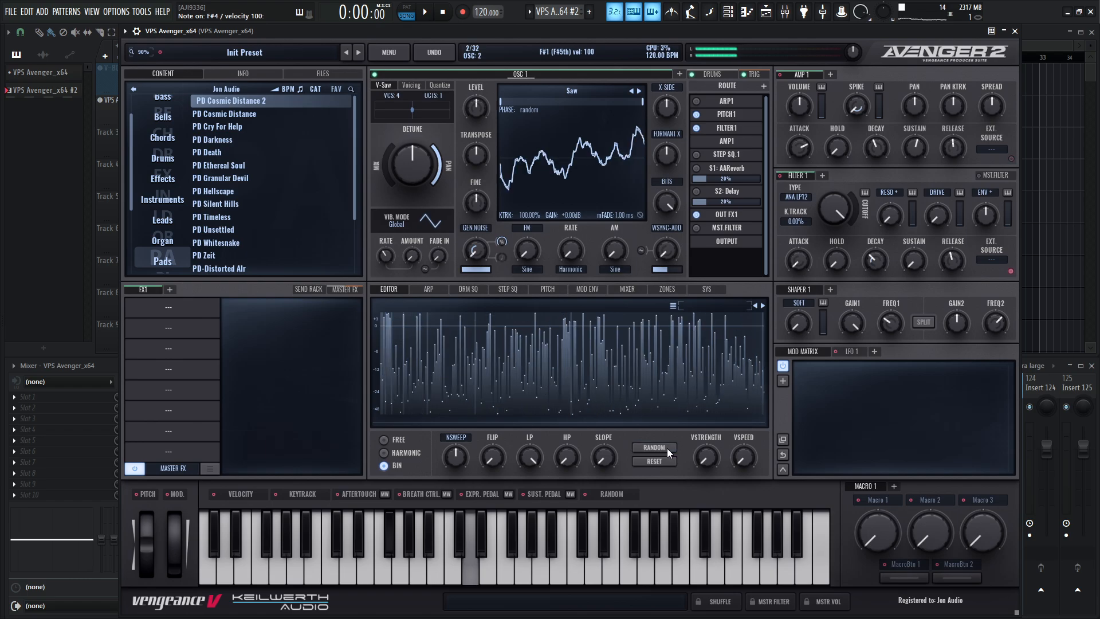
Keep re-randomizing oscillator 1's spectral bin levels while playing chords to audition different harmonic variations.
{"action": "left_click", "coordinate": [667, 448]}
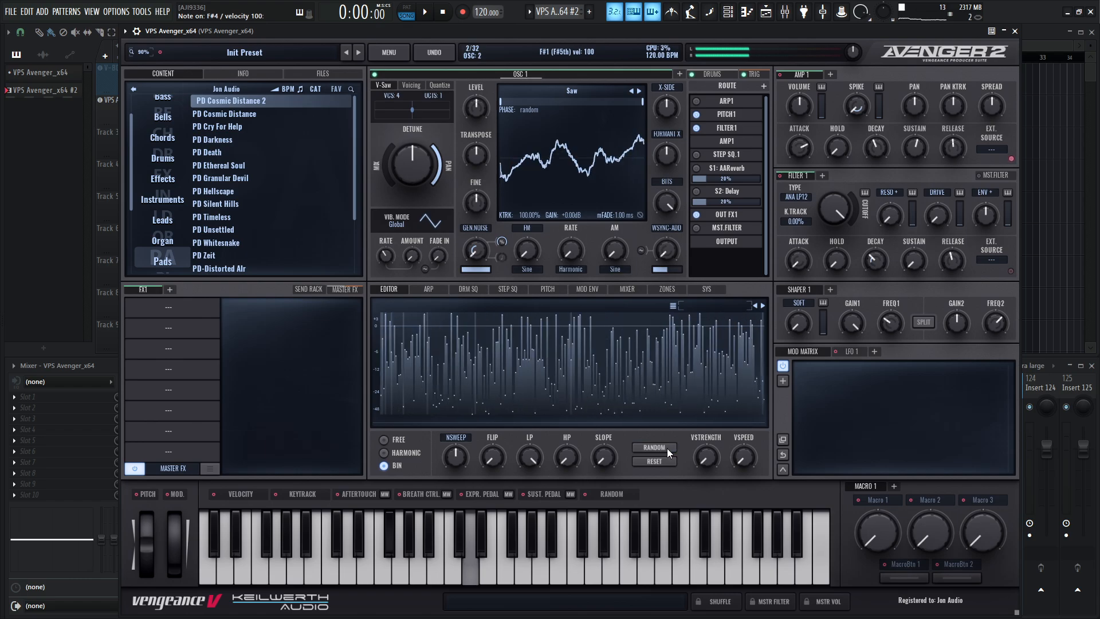
{"action": "left_click", "coordinate": [667, 449]}
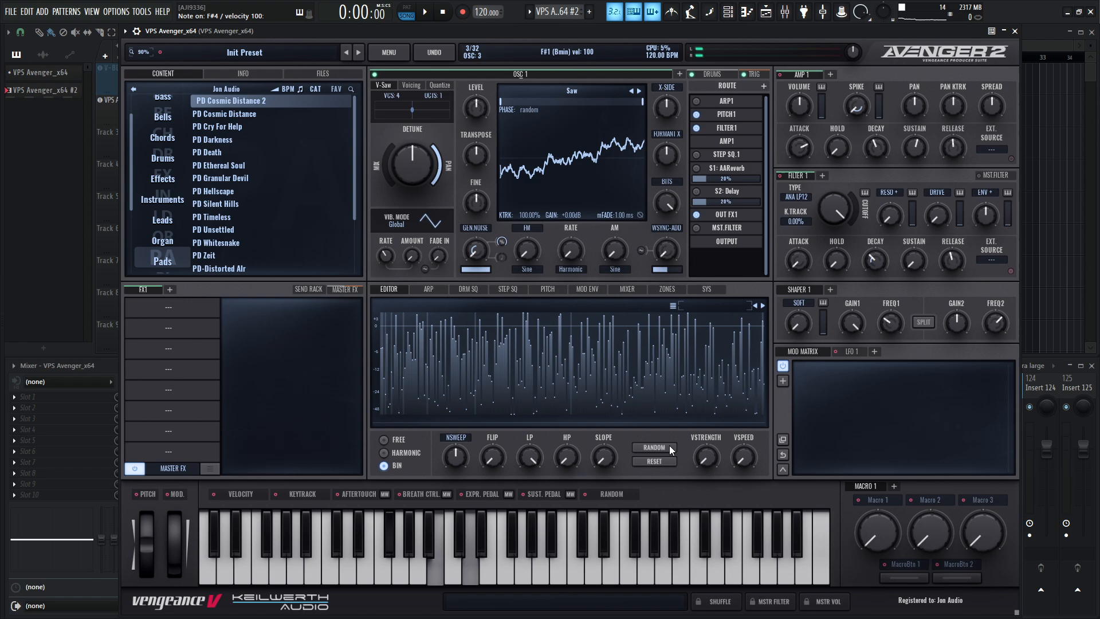
{"action": "left_click", "coordinate": [670, 446]}
{"action": "left_click", "coordinate": [670, 446]}
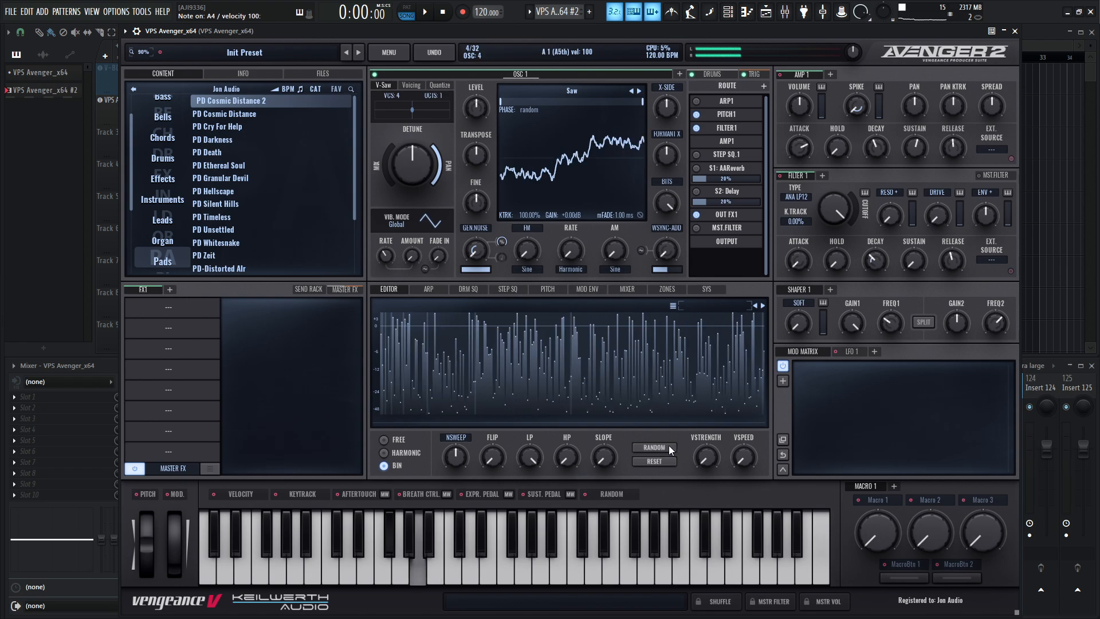
{"action": "left_click", "coordinate": [668, 446]}
{"action": "left_click", "coordinate": [668, 446]}
{"action": "left_click", "coordinate": [668, 446]}
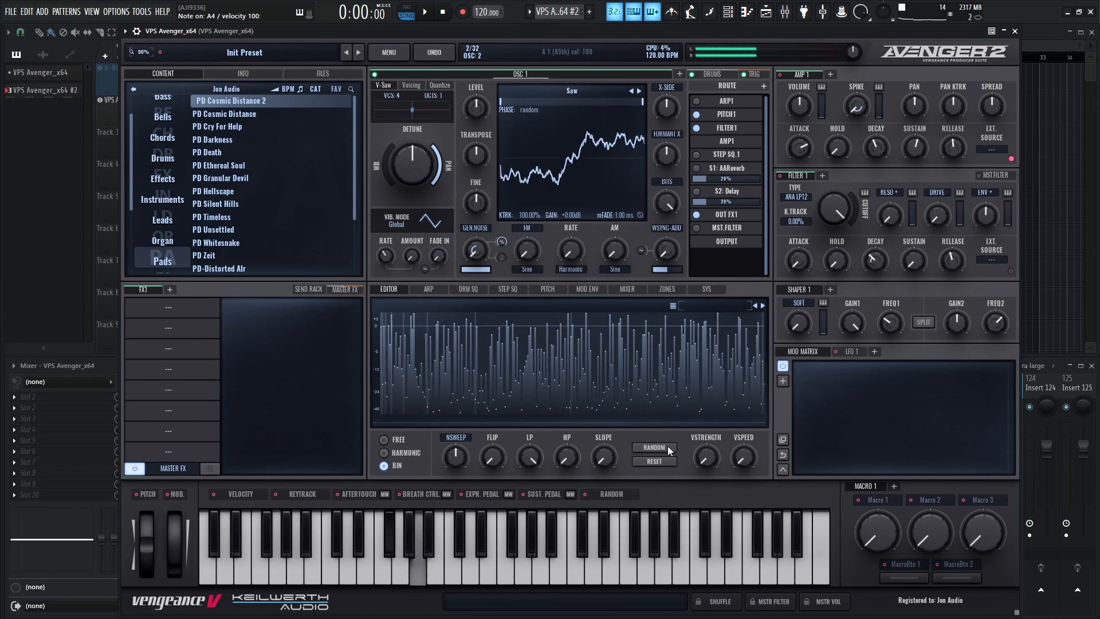
{"action": "left_click", "coordinate": [668, 446]}
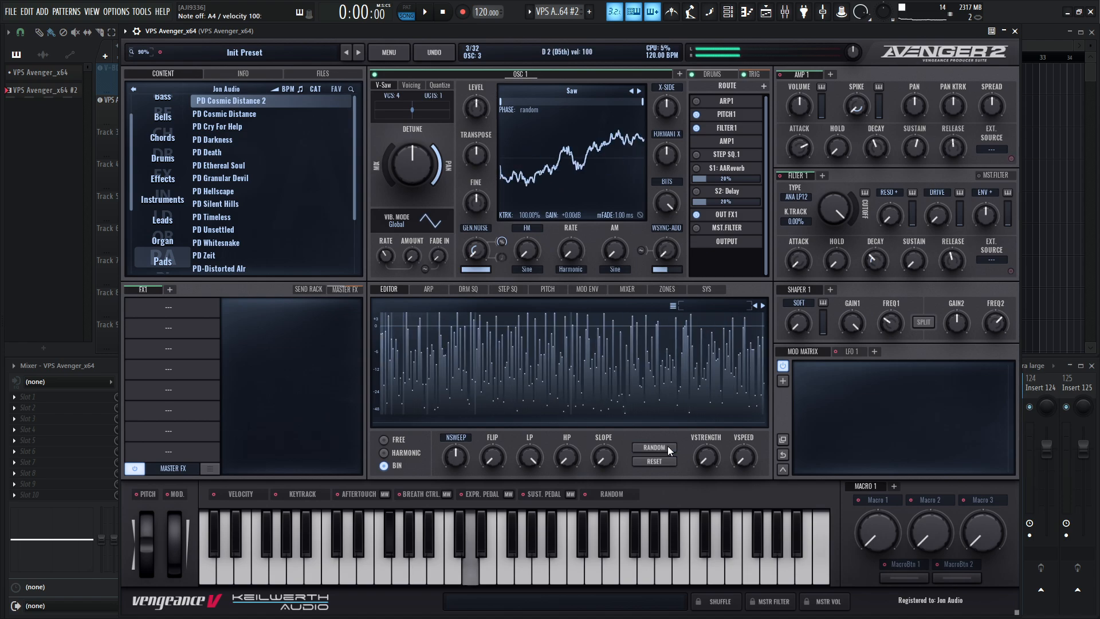
{"action": "left_click", "coordinate": [666, 446]}
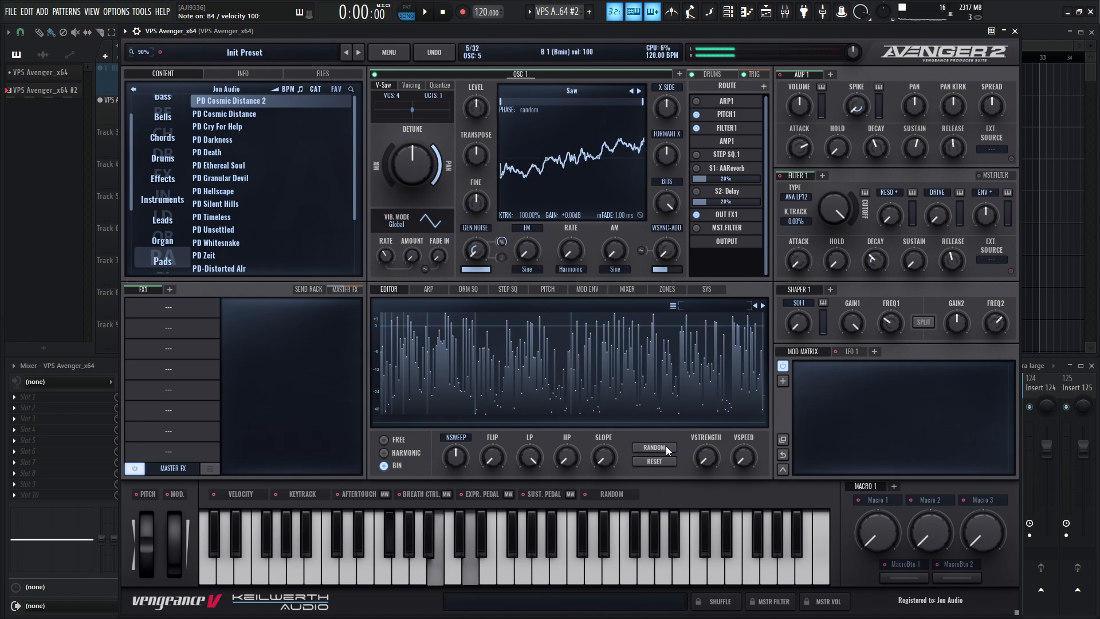
{"action": "left_click", "coordinate": [666, 446]}
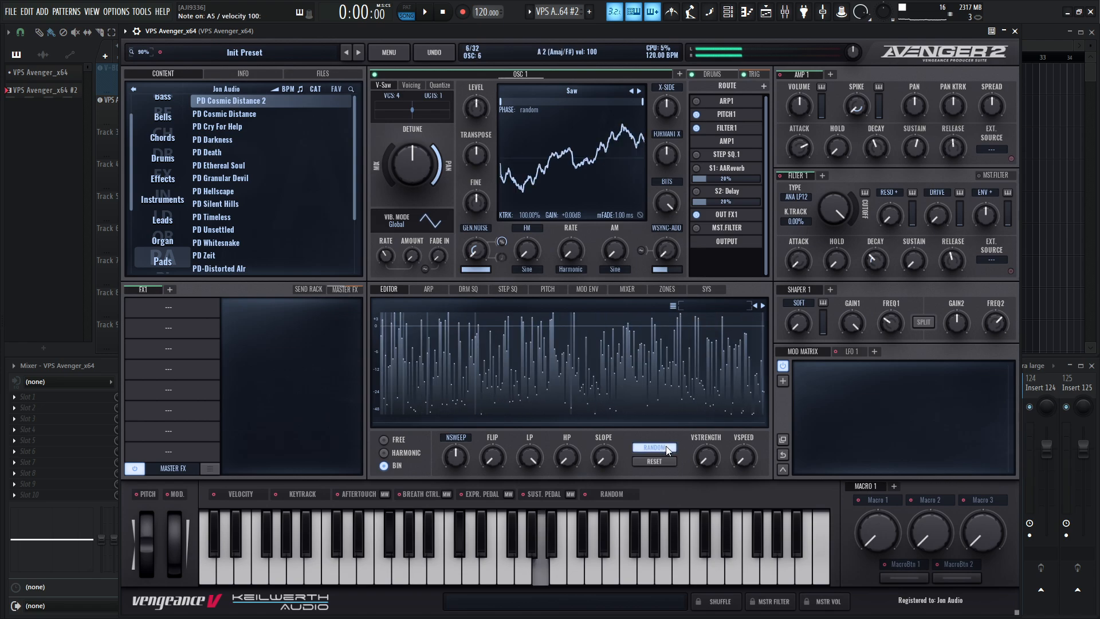
{"action": "left_click", "coordinate": [666, 446]}
{"action": "left_click", "coordinate": [666, 446]}
{"action": "left_click", "coordinate": [666, 446]}
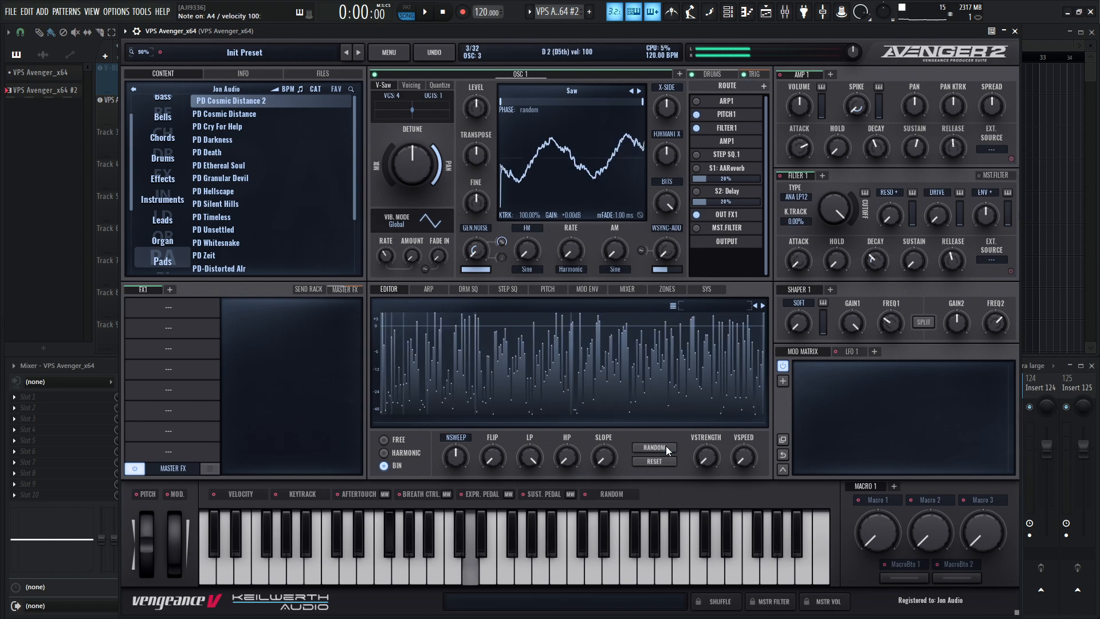
{"action": "left_click", "coordinate": [666, 446]}
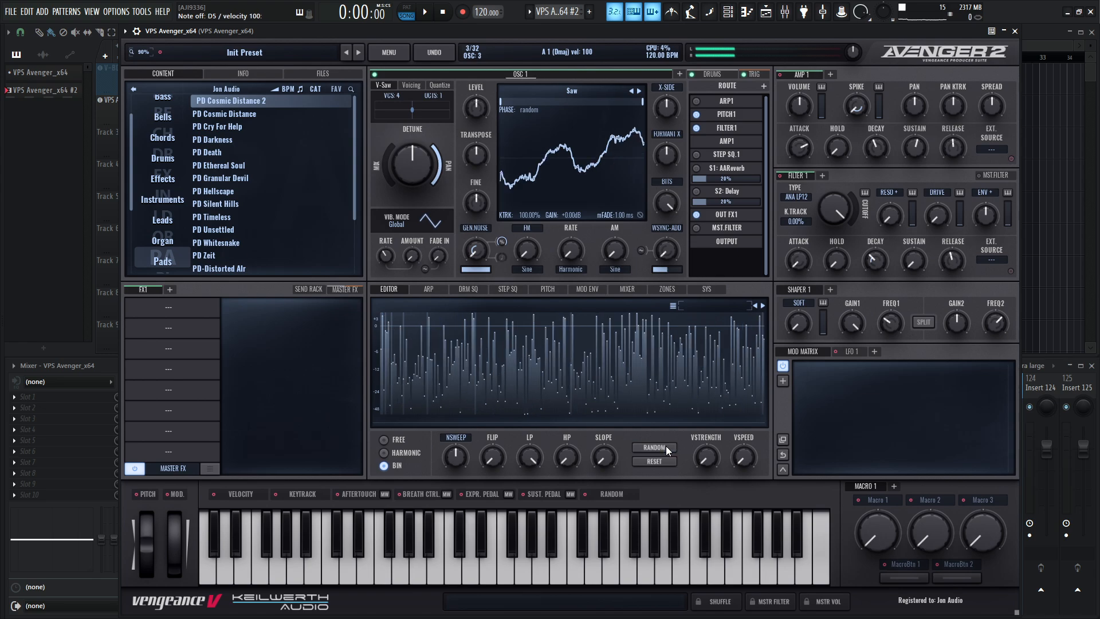
{"action": "left_click", "coordinate": [666, 446]}
{"action": "left_click", "coordinate": [666, 445]}
{"action": "left_click", "coordinate": [666, 445]}
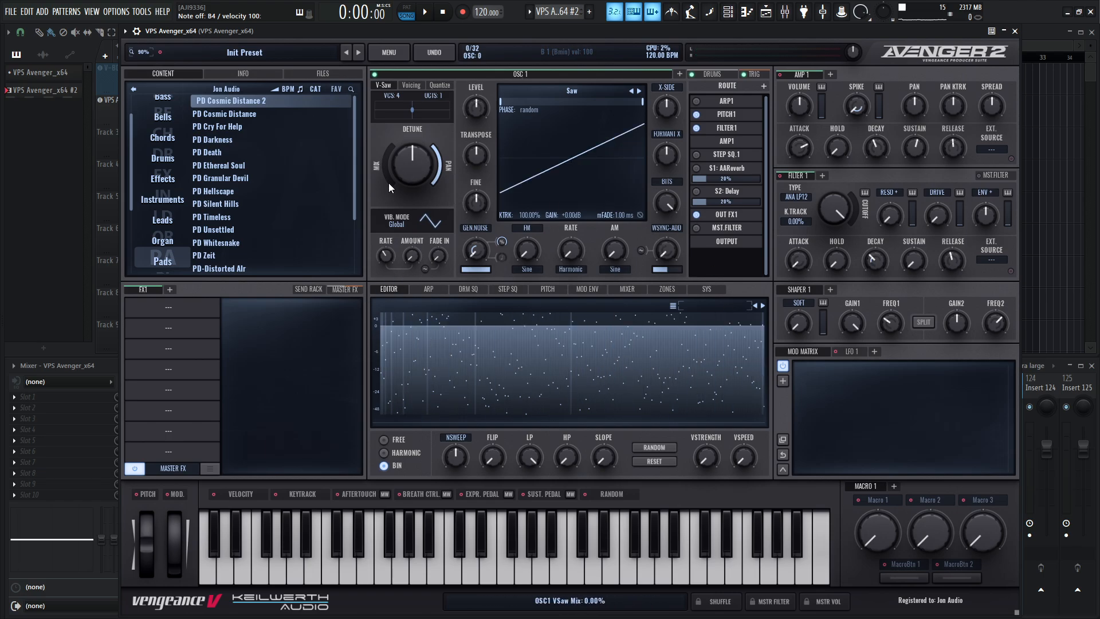
Turn up oscillator 1's V-Saw mix and set it to 7 voices and 2 octaves.
{"action": "left_click_drag", "start_coordinate": [388, 184], "coordinate": [401, 87]}
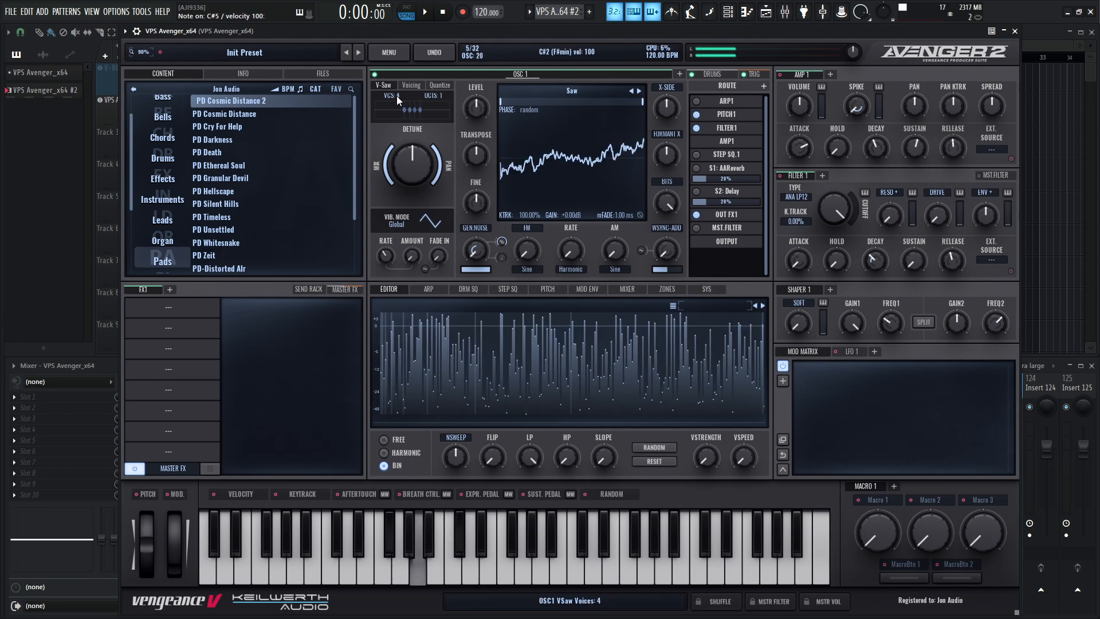
{"action": "scroll", "coordinate": [396, 95], "scroll_direction": "up", "scroll_amount": 3}
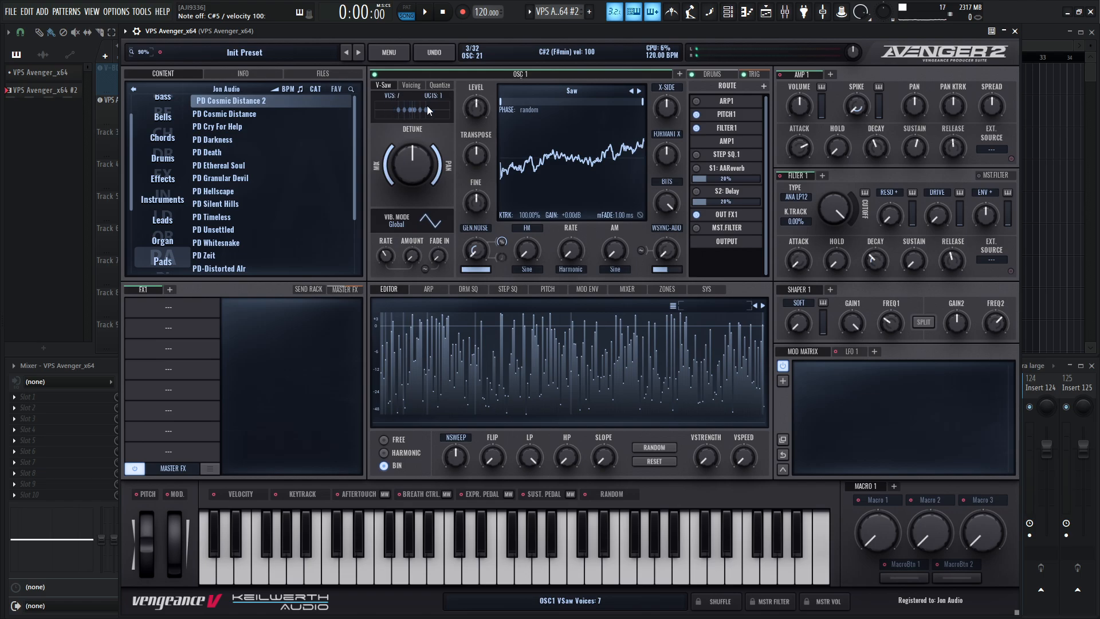
{"action": "scroll", "coordinate": [439, 94], "scroll_direction": "up", "scroll_amount": 1}
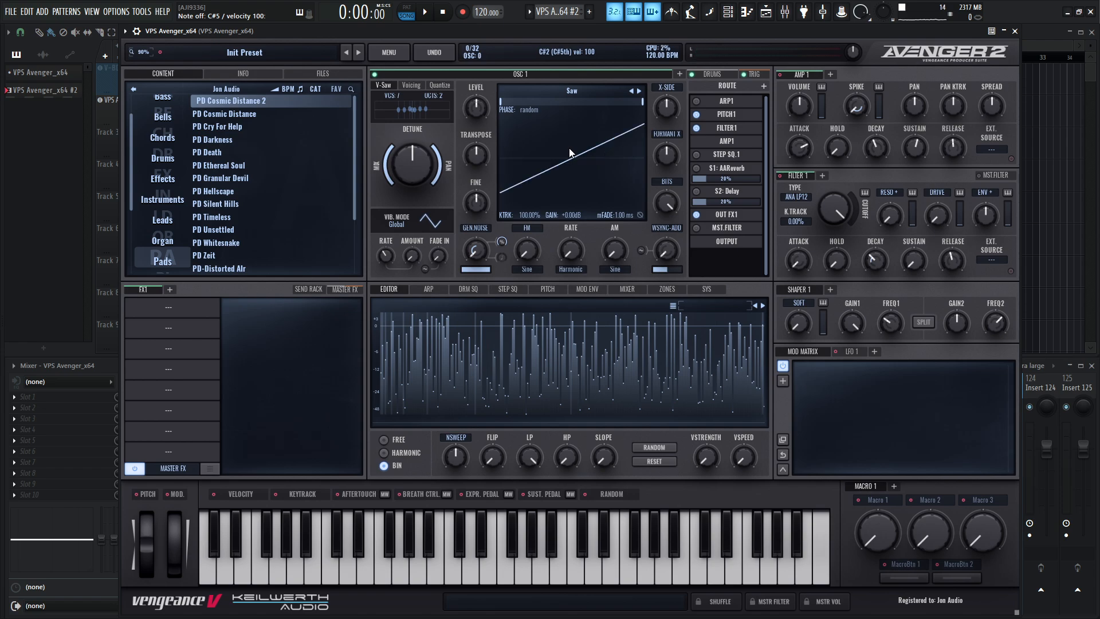
Try moving oscillator 1's spectral sweep by hand over held notes, and restore it to 100%.
{"action": "mouse_move", "coordinate": [454, 459]}
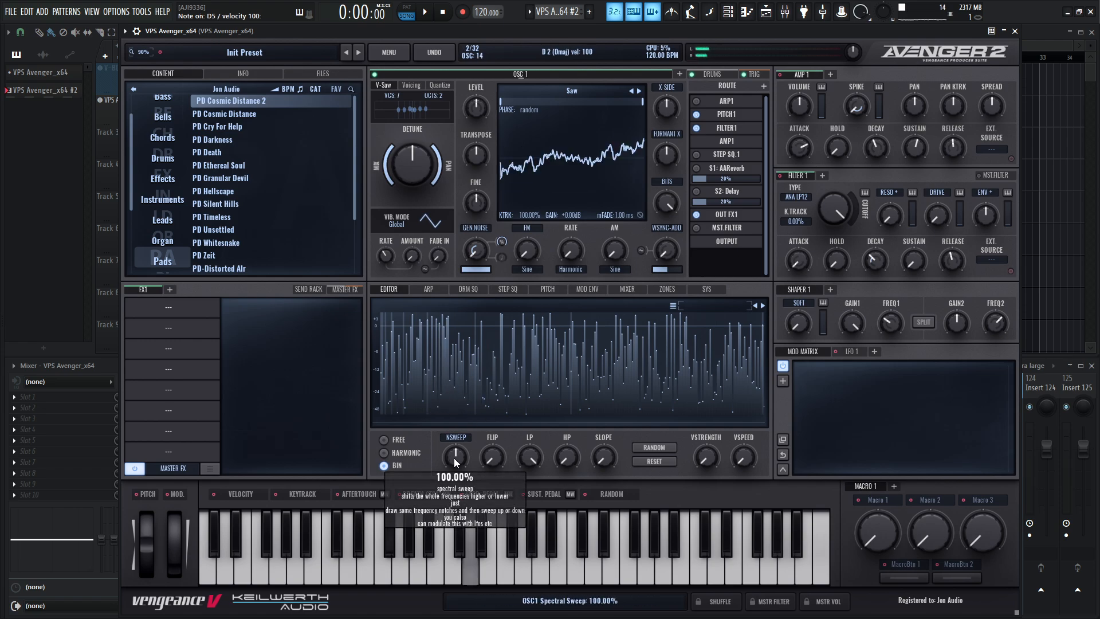
{"action": "mouse_move", "coordinate": [453, 459]}
{"action": "left_mouse_down"}
{"action": "mouse_move", "coordinate": [455, 435]}
{"action": "mouse_move", "coordinate": [458, 456]}
{"action": "left_mouse_up"}
{"action": "double_click", "coordinate": [459, 455]}
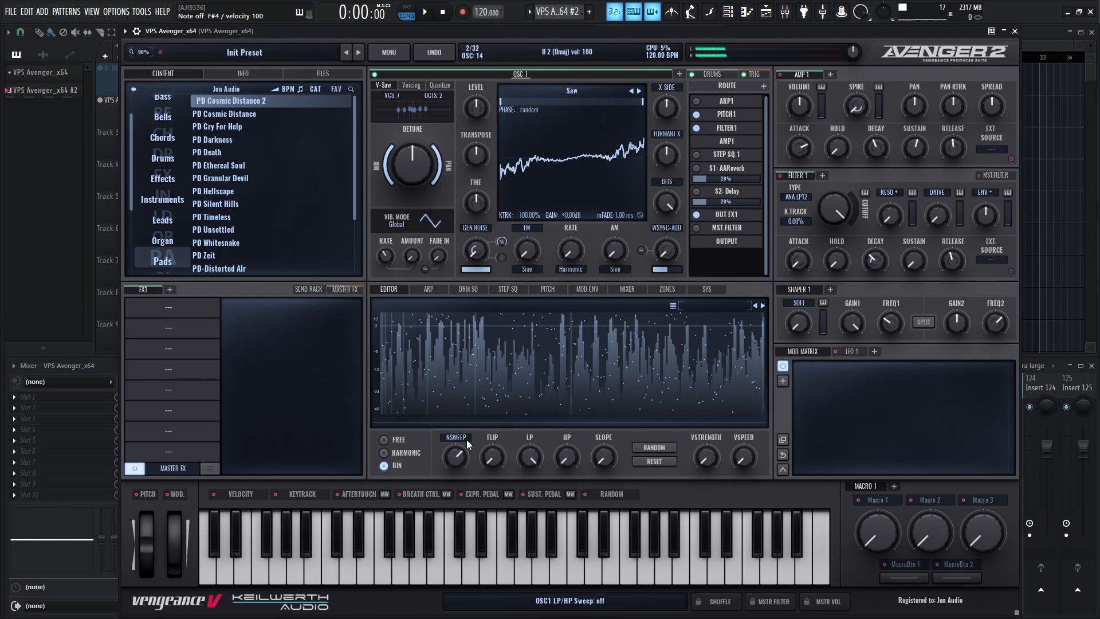
Assign LFO 1 to oscillator 1's spectral sweep and play notes to audition the moving spectrum.
{"action": "left_click", "coordinate": [851, 351]}
{"action": "mouse_move", "coordinate": [837, 352]}
{"action": "left_mouse_down"}
{"action": "mouse_move", "coordinate": [675, 425]}
{"action": "mouse_move", "coordinate": [456, 456]}
{"action": "left_mouse_up"}
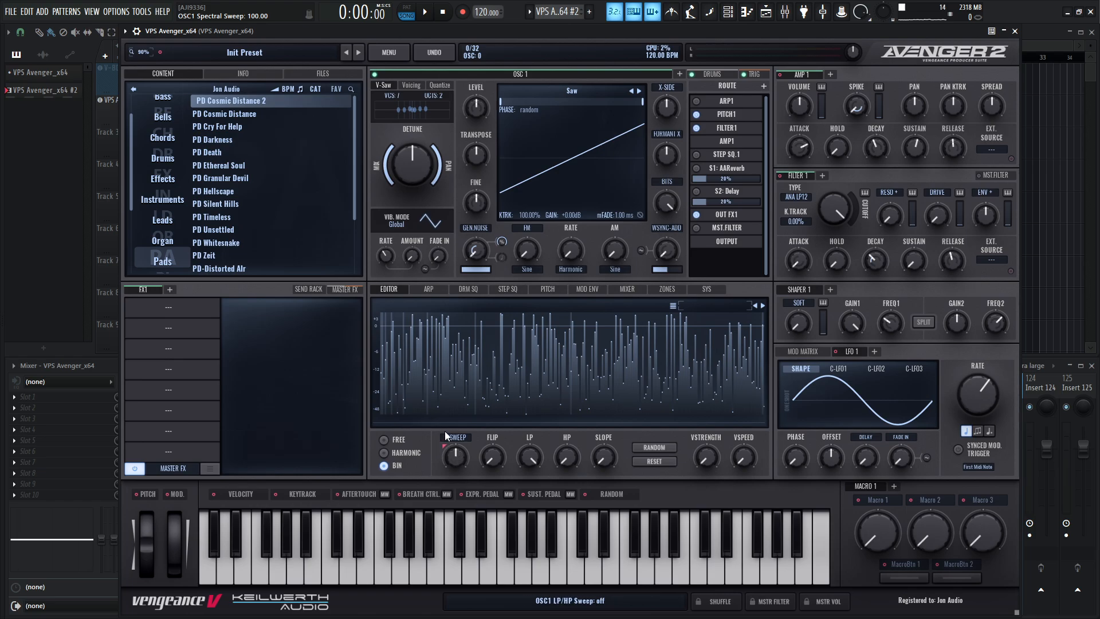
{"action": "key", "text": "w"}
{"action": "key", "text": "g"}
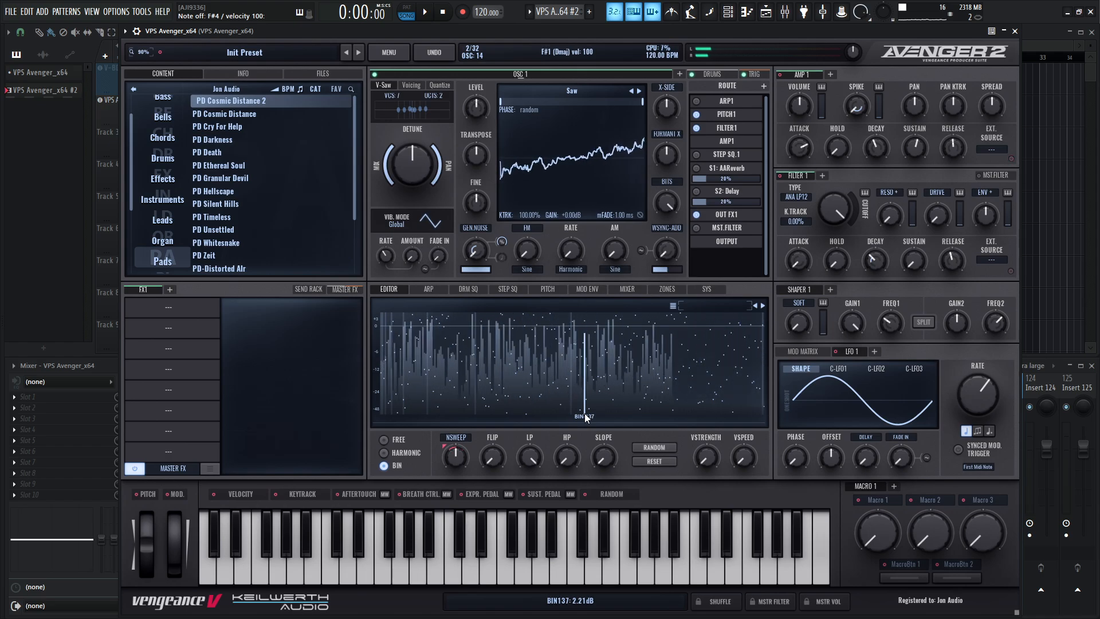
{"action": "key", "text": "e"}
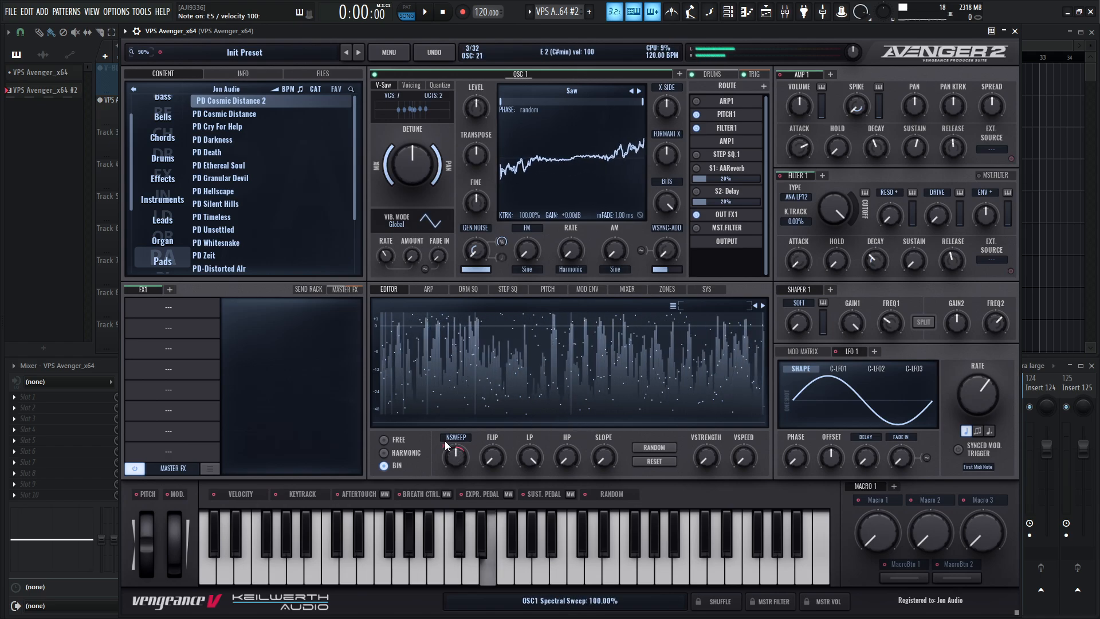
{"action": "key", "text": "2"}
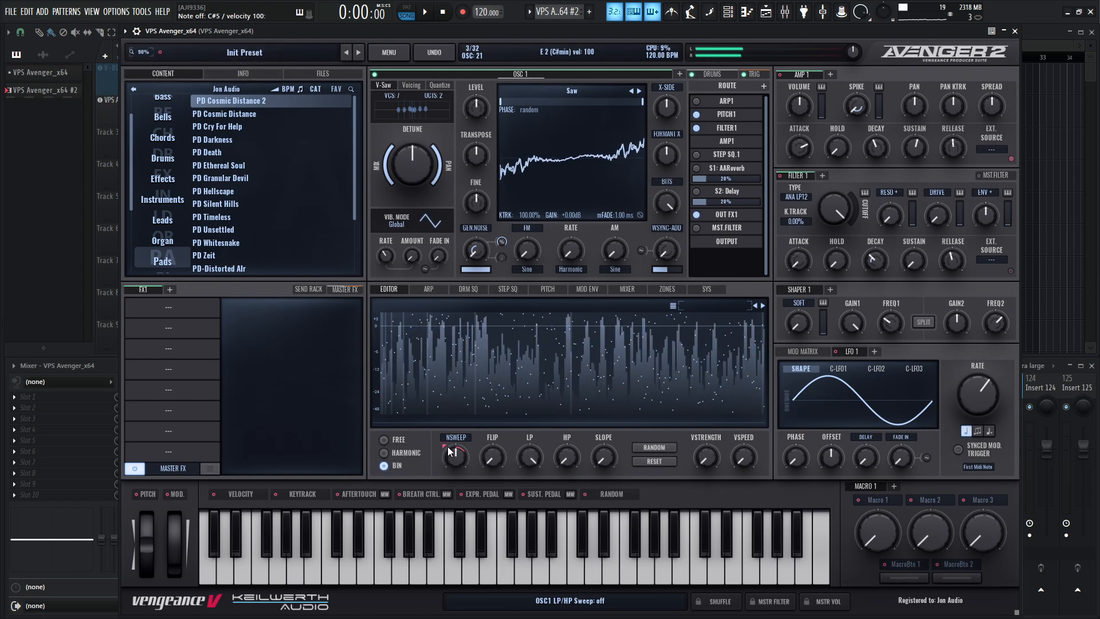
{"action": "key", "text": "w"}
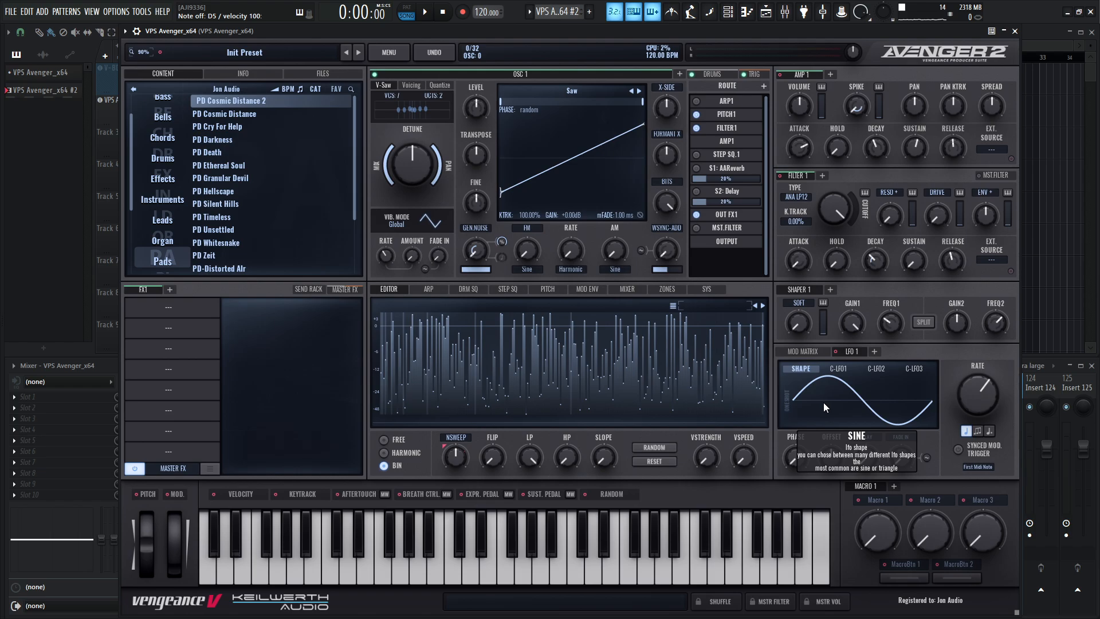
Switch LFO 1 off tempo sync, slow its rate to 0.03 Hz, and set its trigger mode to FREE.
{"action": "left_click", "coordinate": [968, 434]}
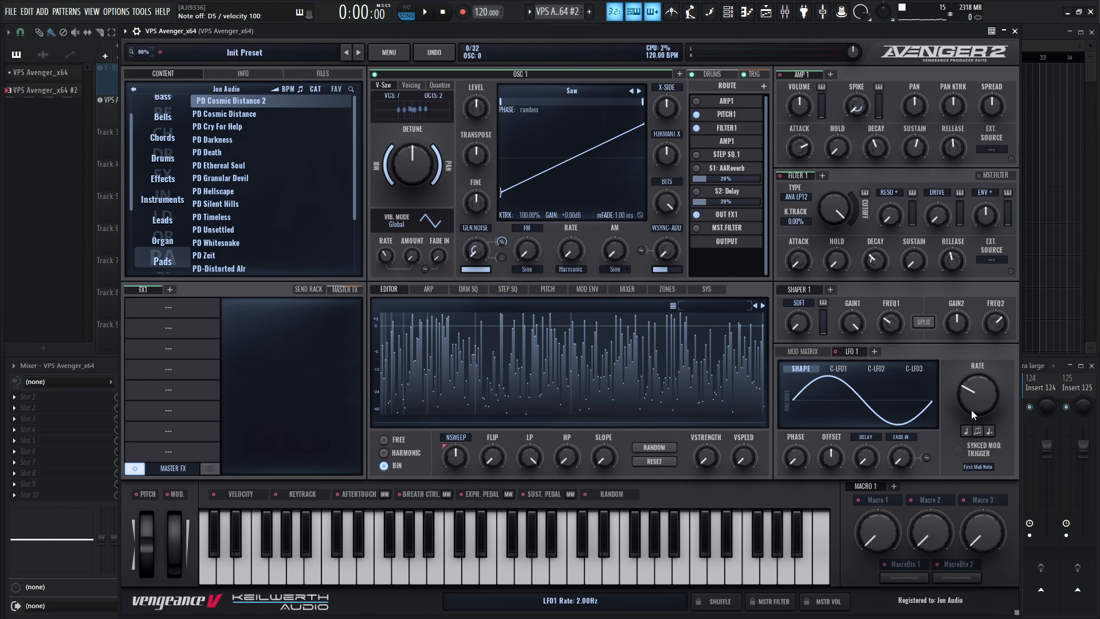
{"action": "left_click_drag", "start_coordinate": [974, 397], "coordinate": [976, 415]}
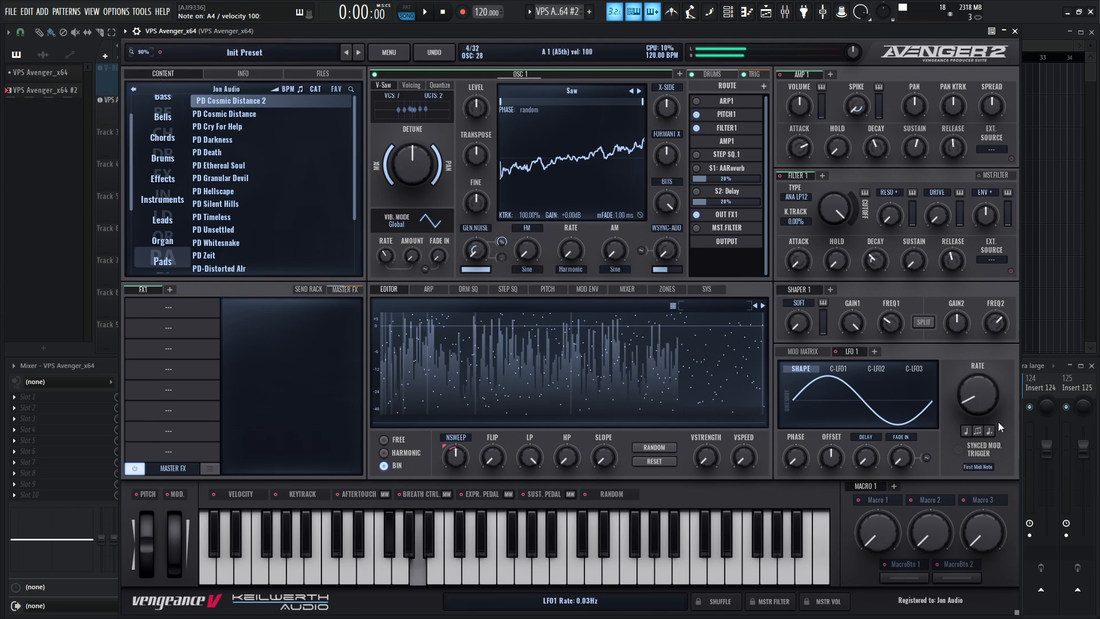
{"action": "left_click", "coordinate": [981, 468]}
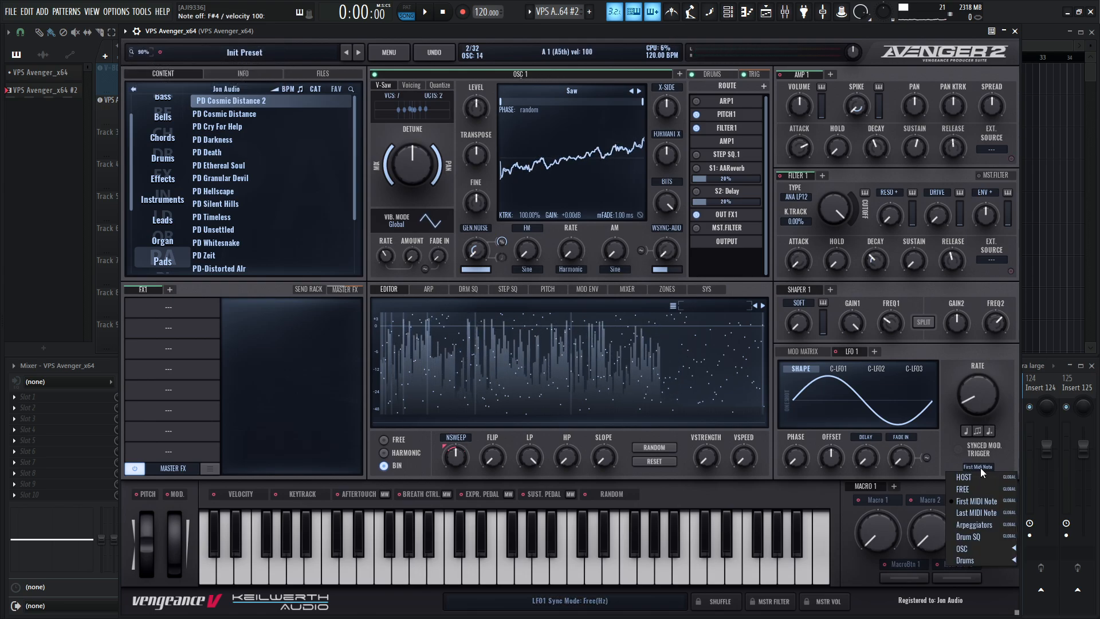
{"action": "left_click", "coordinate": [977, 485]}
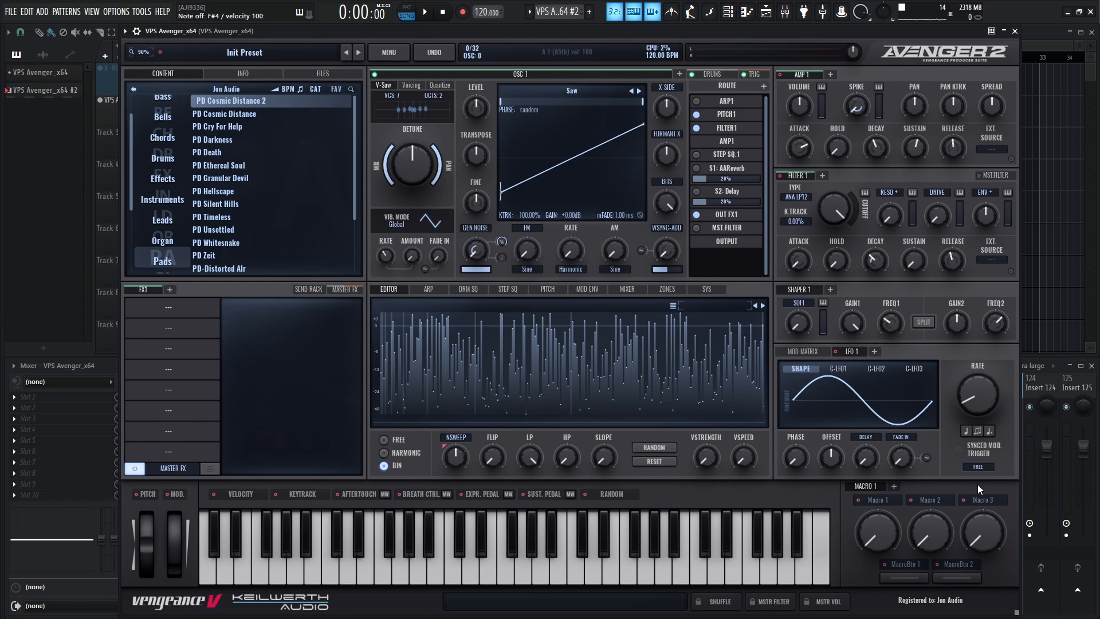
Play a series of chords to audition the pad with the slow free-running LFO.
{"action": "key", "text": "h"}
{"action": "key", "text": "2"}
{"action": "key", "text": "e"}
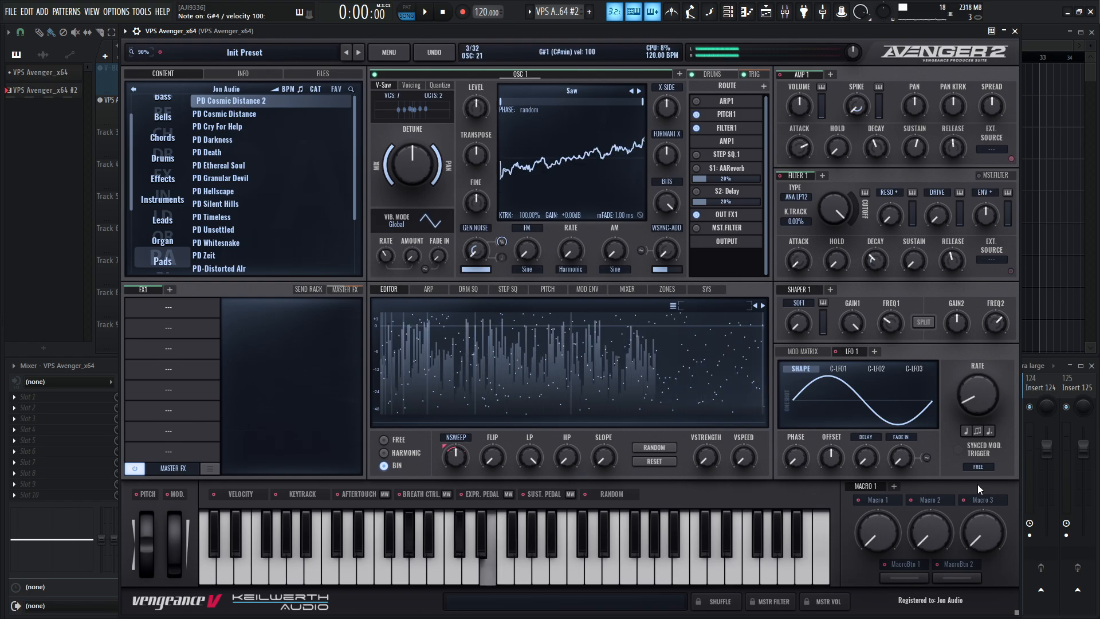
{"action": "key", "text": "w"}
{"action": "key", "text": "u"}
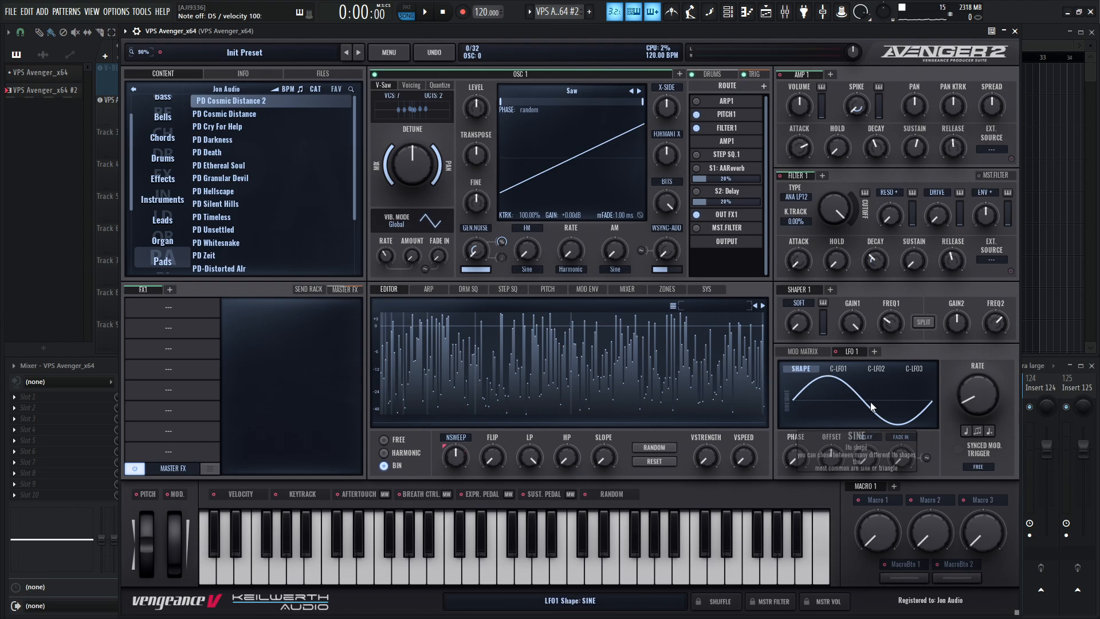
Change LFO 1's shape to RANDOM TRI and slow its rate to 0.02 Hz.
{"action": "left_click", "coordinate": [788, 406]}
{"action": "left_click", "coordinate": [858, 432]}
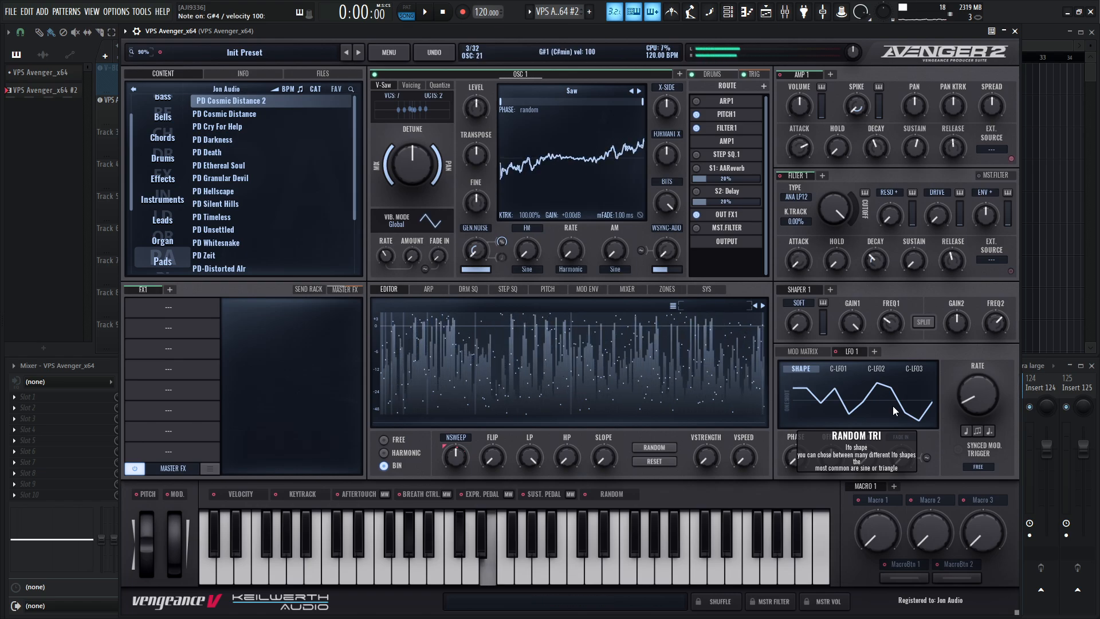
{"action": "mouse_move", "coordinate": [976, 400]}
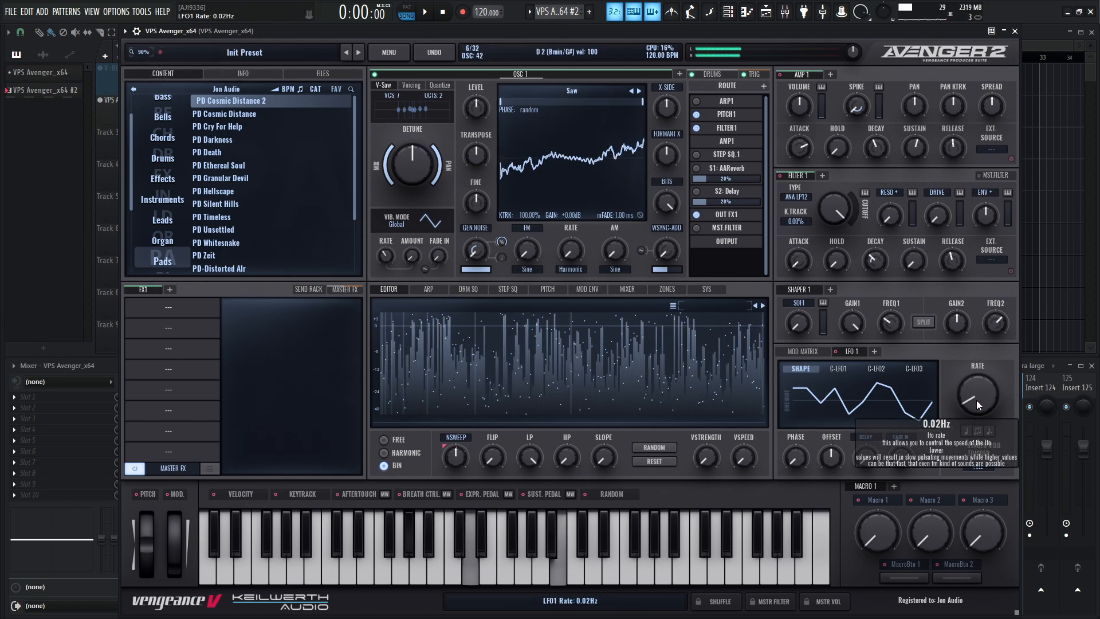
{"action": "scroll", "coordinate": [976, 400], "scroll_direction": "down", "scroll_amount": 1}
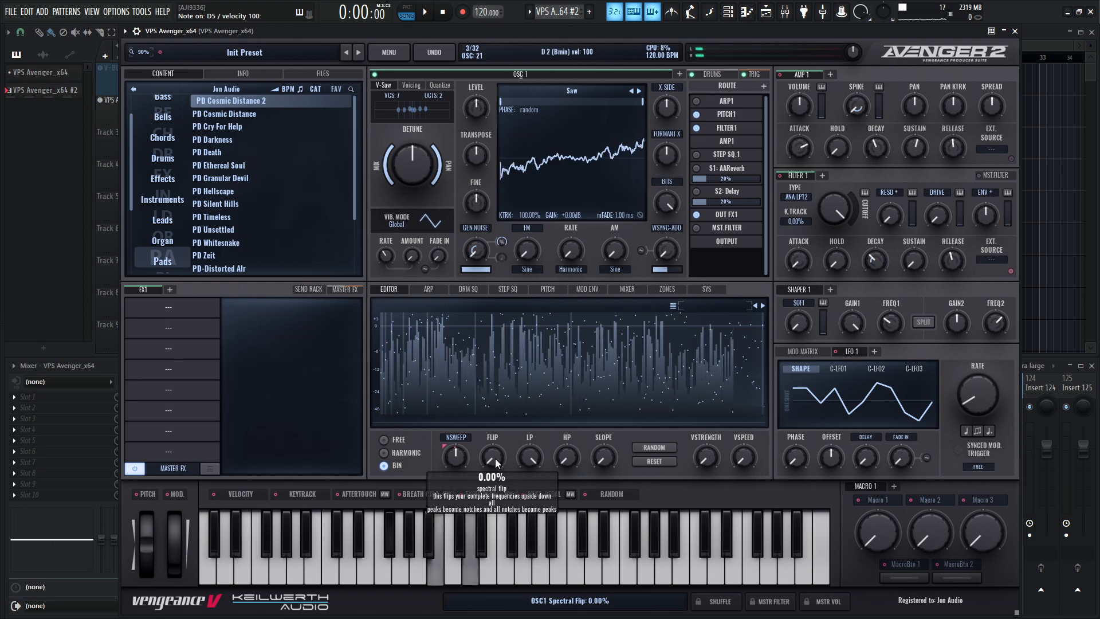
Test the full range of oscillator 1's spectral flip, set it near its midpoint, and modulate it with LFO 1.
{"action": "left_click_drag", "start_coordinate": [495, 458], "coordinate": [504, 360]}
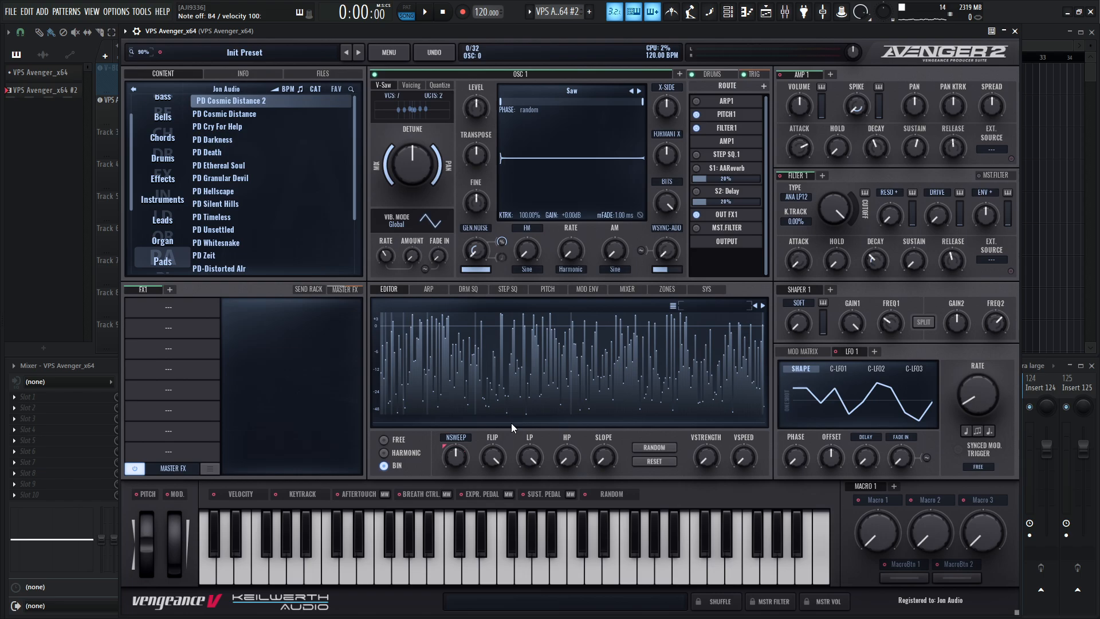
{"action": "left_click_drag", "start_coordinate": [492, 457], "coordinate": [497, 503]}
{"action": "left_click_drag", "start_coordinate": [490, 459], "coordinate": [491, 460]}
{"action": "left_click_drag", "start_coordinate": [840, 352], "coordinate": [496, 456]}
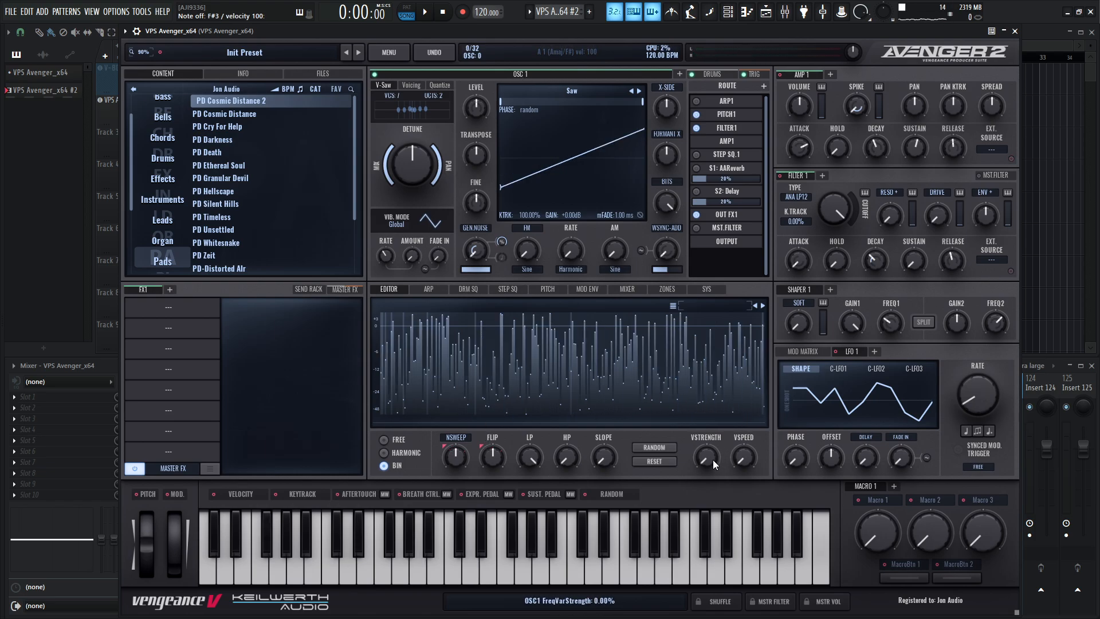
Raise oscillator 1's spectral variation strength and set the variation speed to 42.78% while auditioning chords.
{"action": "left_click_drag", "start_coordinate": [708, 458], "coordinate": [745, 407]}
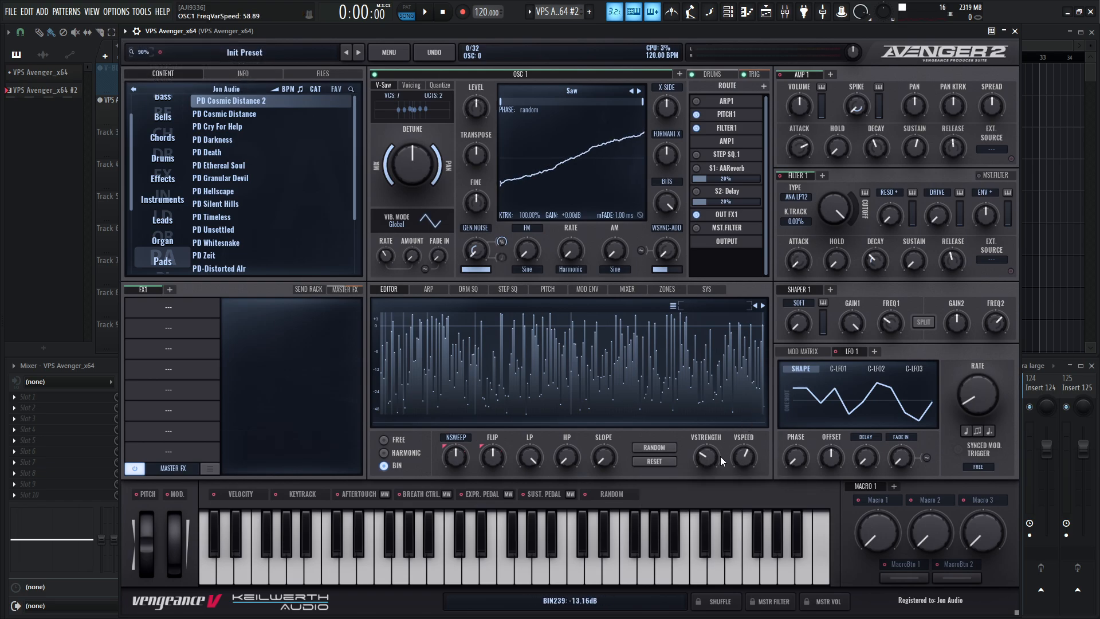
{"action": "left_click_drag", "start_coordinate": [720, 456], "coordinate": [713, 424]}
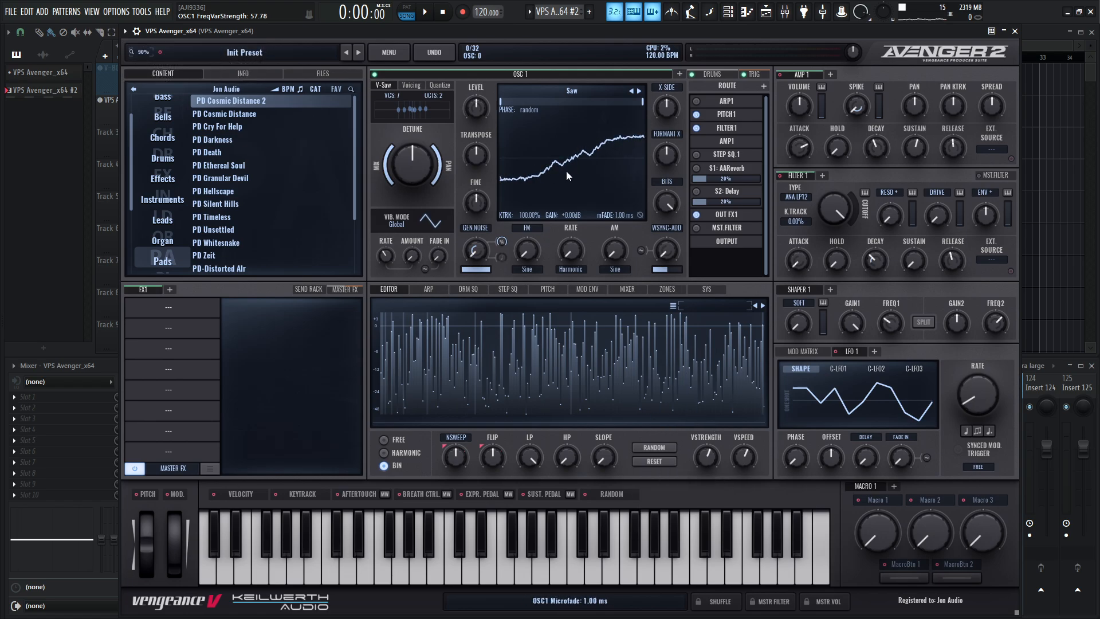
{"action": "key", "text": "w"}
{"action": "key", "text": "g"}
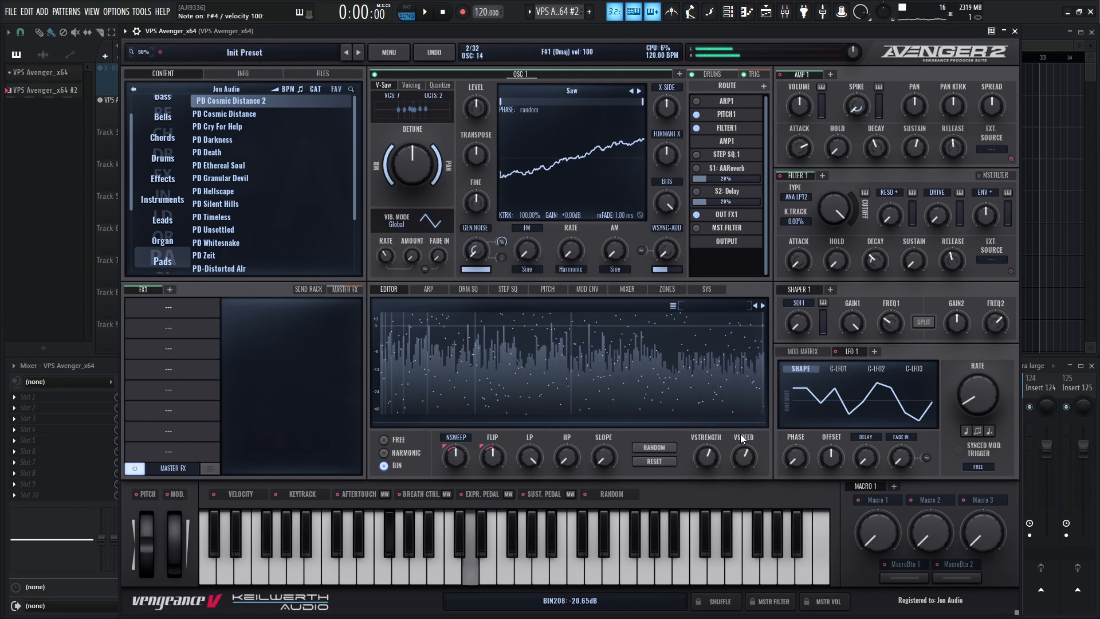
{"action": "left_click_drag", "start_coordinate": [709, 459], "coordinate": [744, 477]}
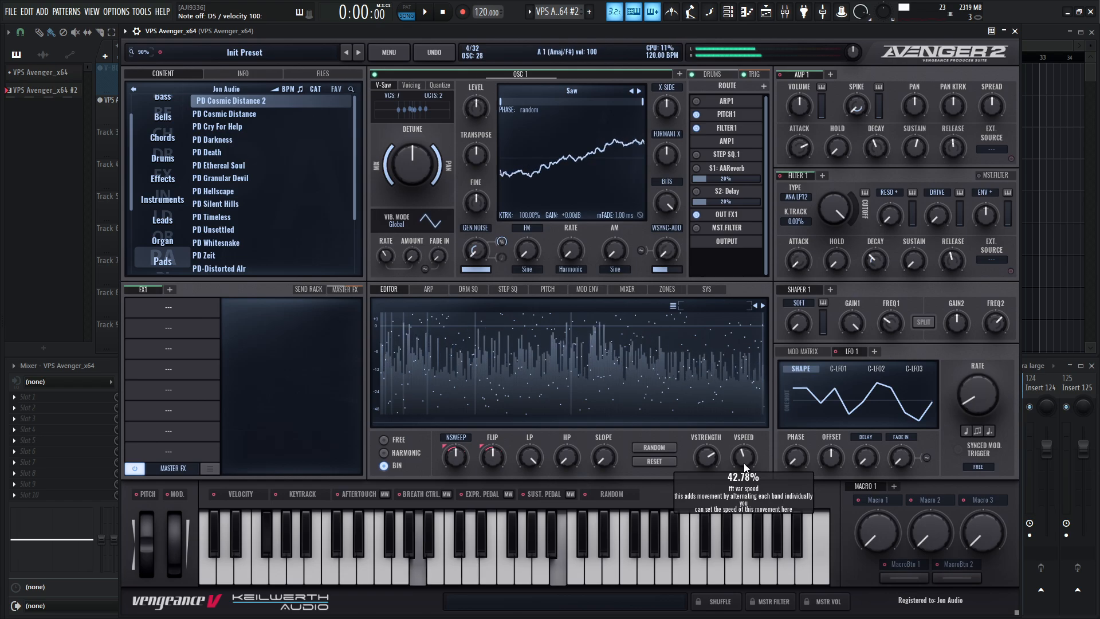
Fine-tune amp 1's attack and lengthen its release, and turn its spread toward random left/right panning while auditioning chords.
{"action": "left_click_drag", "start_coordinate": [797, 148], "coordinate": [801, 148]}
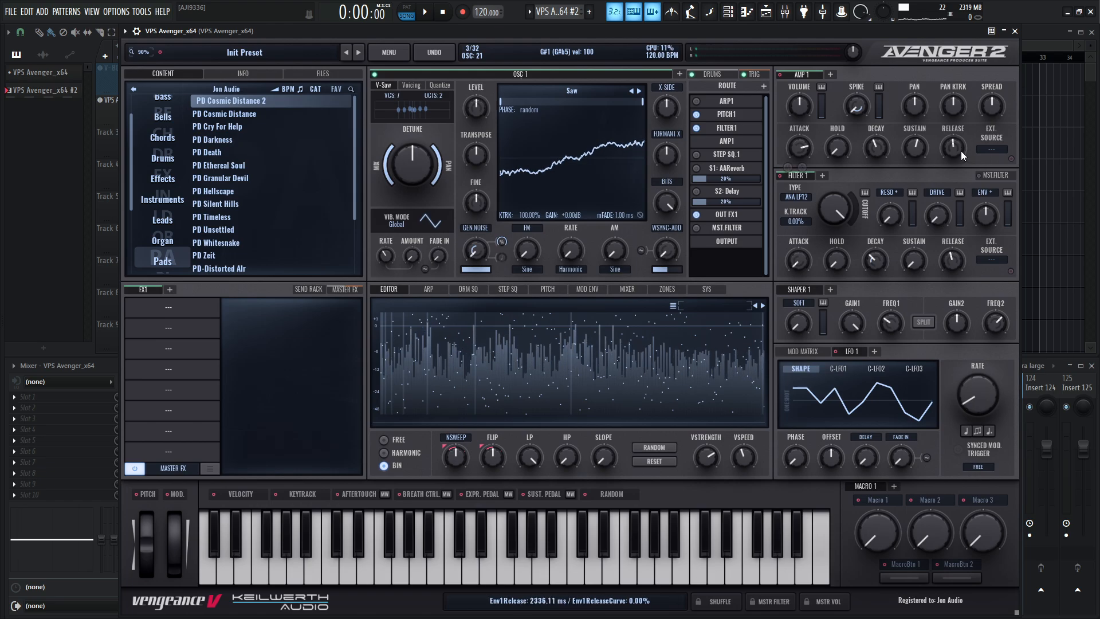
{"action": "left_click_drag", "start_coordinate": [954, 149], "coordinate": [955, 137]}
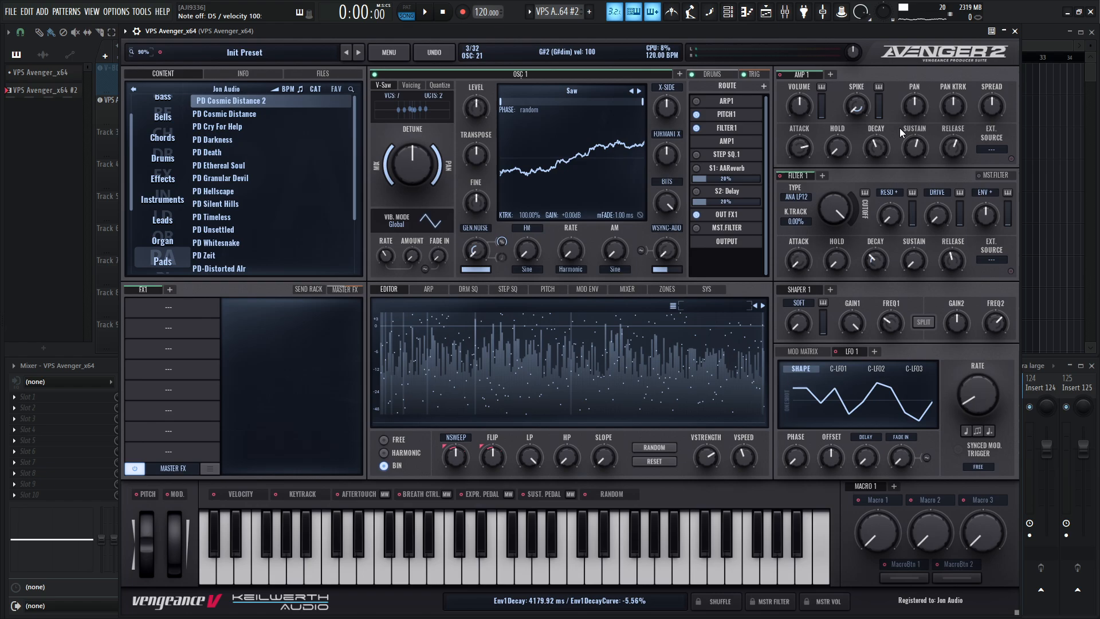
{"action": "mouse_move", "coordinate": [997, 105]}
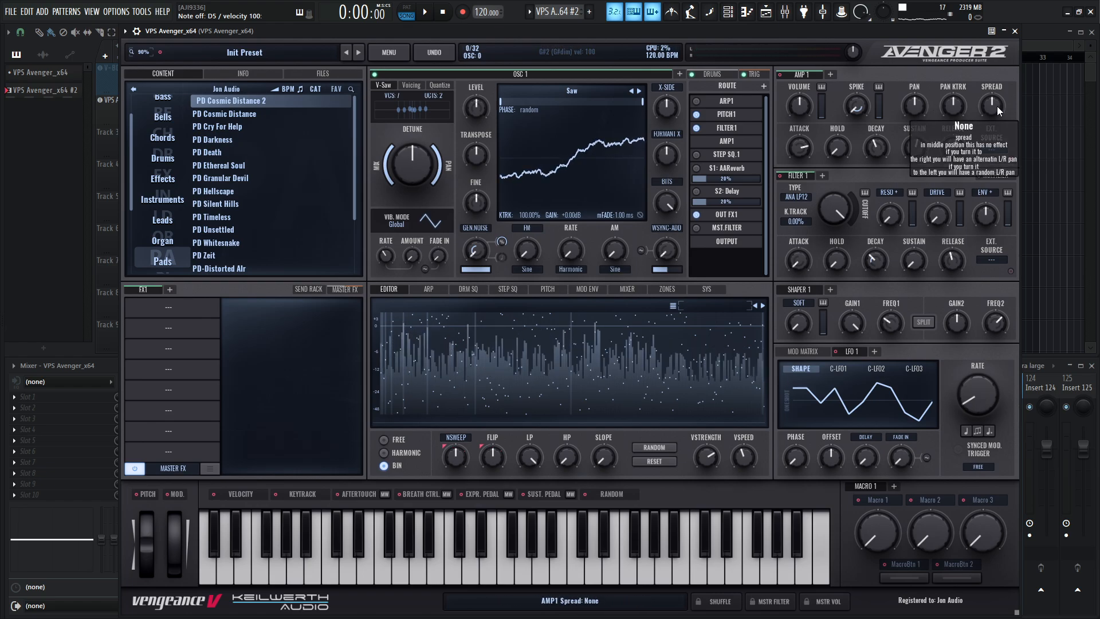
{"action": "left_click_drag", "start_coordinate": [996, 104], "coordinate": [995, 123]}
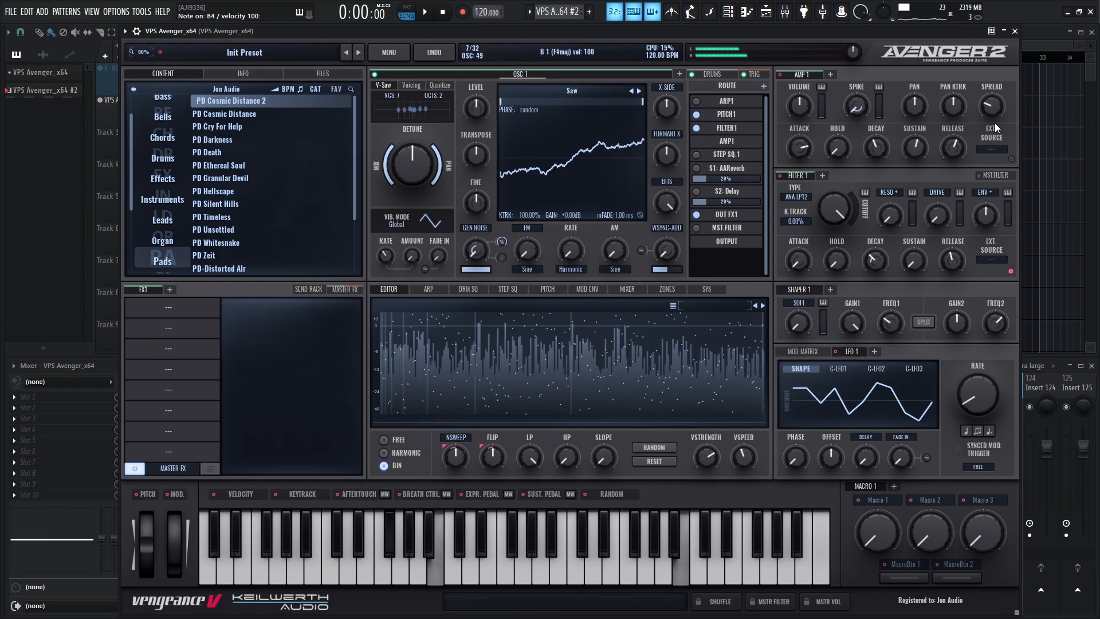
{"action": "left_click_drag", "start_coordinate": [985, 113], "coordinate": [992, 109]}
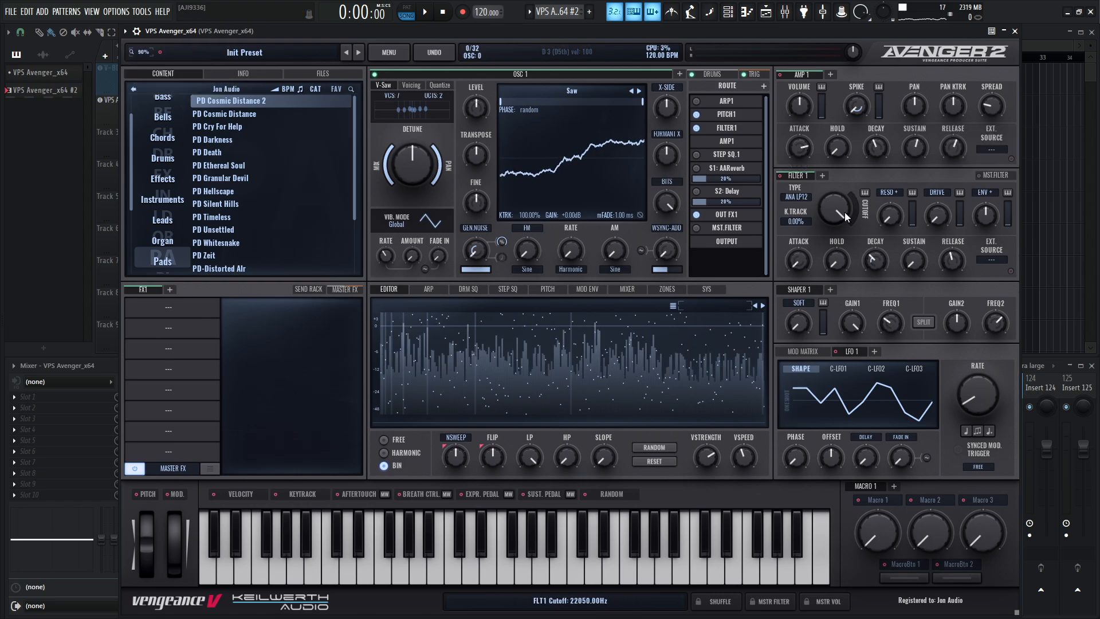
Lower filter 1's cutoff to 2525.39 Hz, then add LFO 2 and assign it to that cutoff.
{"action": "mouse_move", "coordinate": [836, 210]}
{"action": "mouse_move", "coordinate": [837, 208]}
{"action": "left_mouse_down"}
{"action": "mouse_move", "coordinate": [837, 240]}
{"action": "mouse_move", "coordinate": [840, 195]}
{"action": "left_mouse_up"}
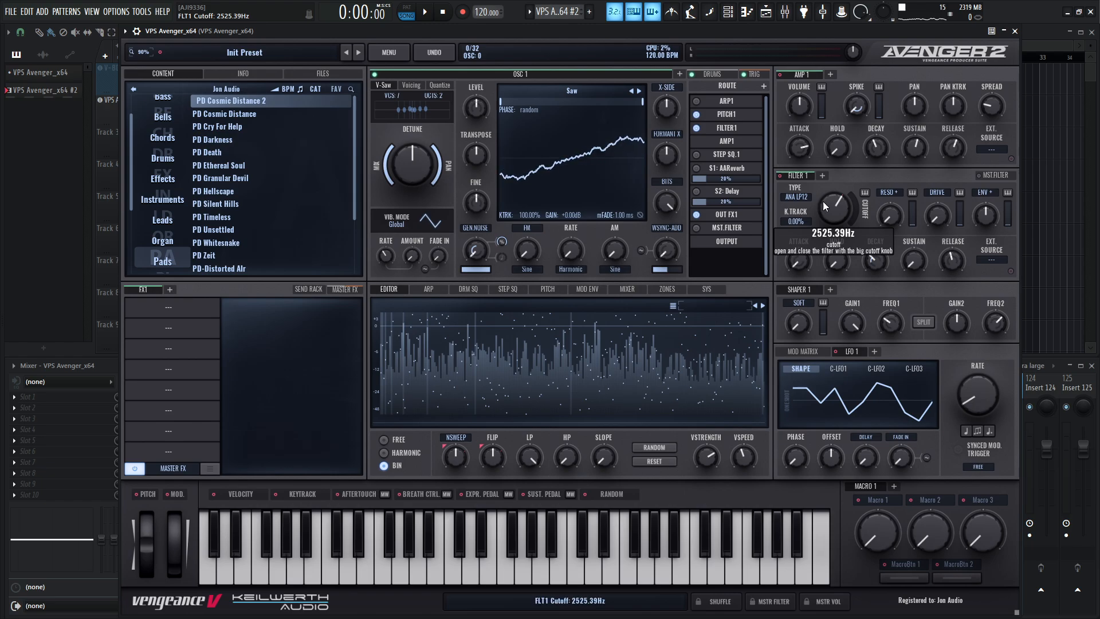
{"action": "left_click", "coordinate": [875, 351]}
{"action": "left_click_drag", "start_coordinate": [878, 352], "coordinate": [832, 204]}
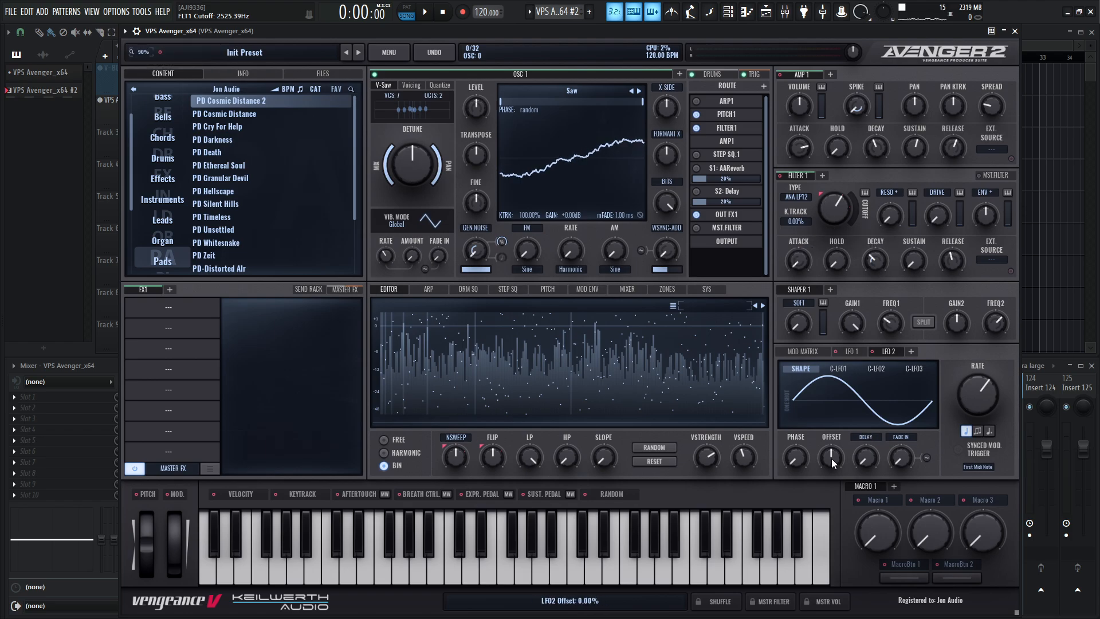
Raise LFO 2's offset so its wave is fully positive, and make it free-running with the FREE trigger at about 0.08 Hz.
{"action": "left_click_drag", "start_coordinate": [832, 461], "coordinate": [809, 218]}
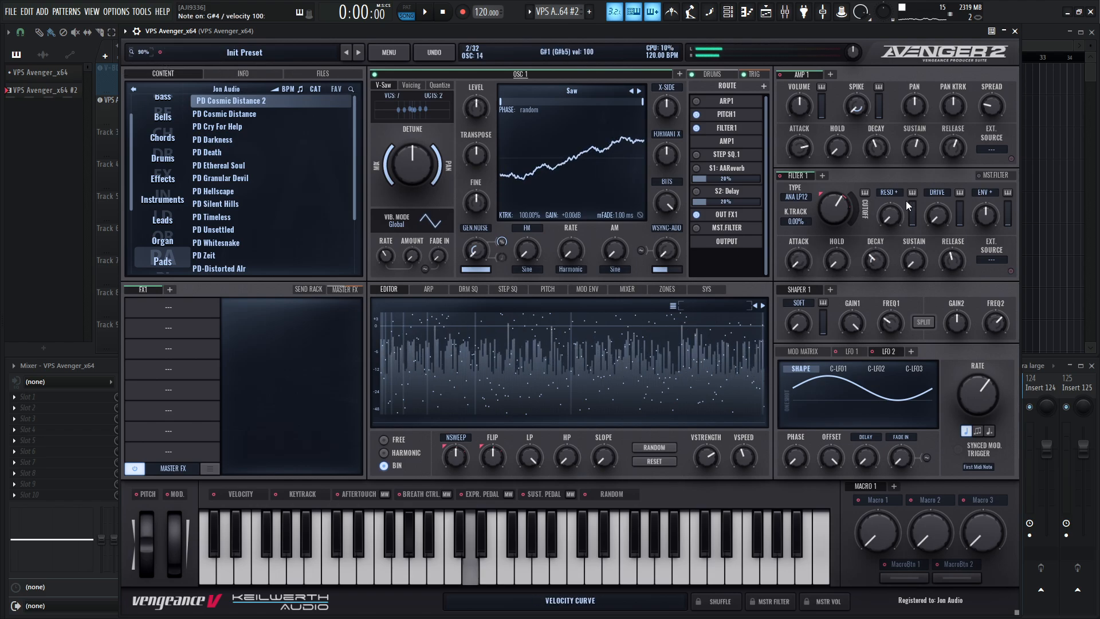
{"action": "left_click", "coordinate": [966, 431]}
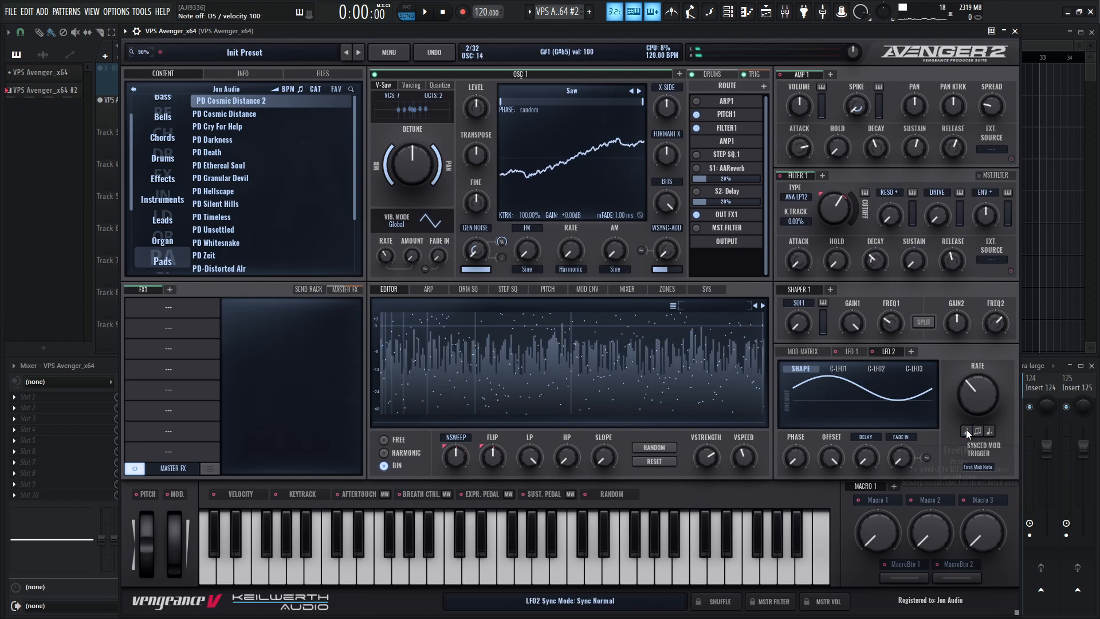
{"action": "left_click_drag", "start_coordinate": [979, 390], "coordinate": [979, 410]}
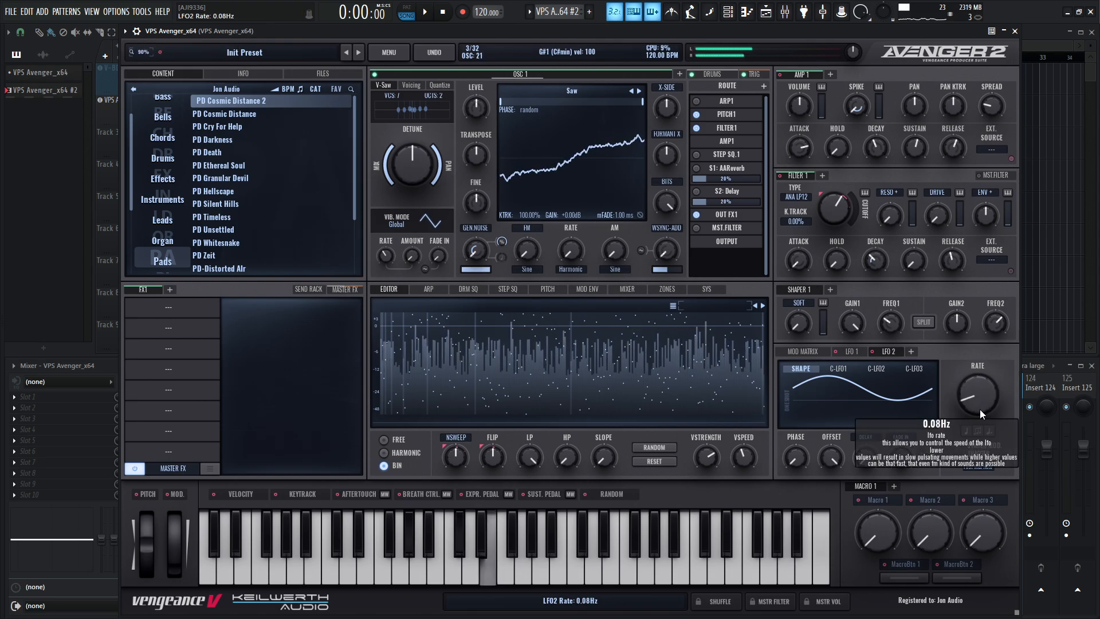
{"action": "left_click", "coordinate": [979, 467]}
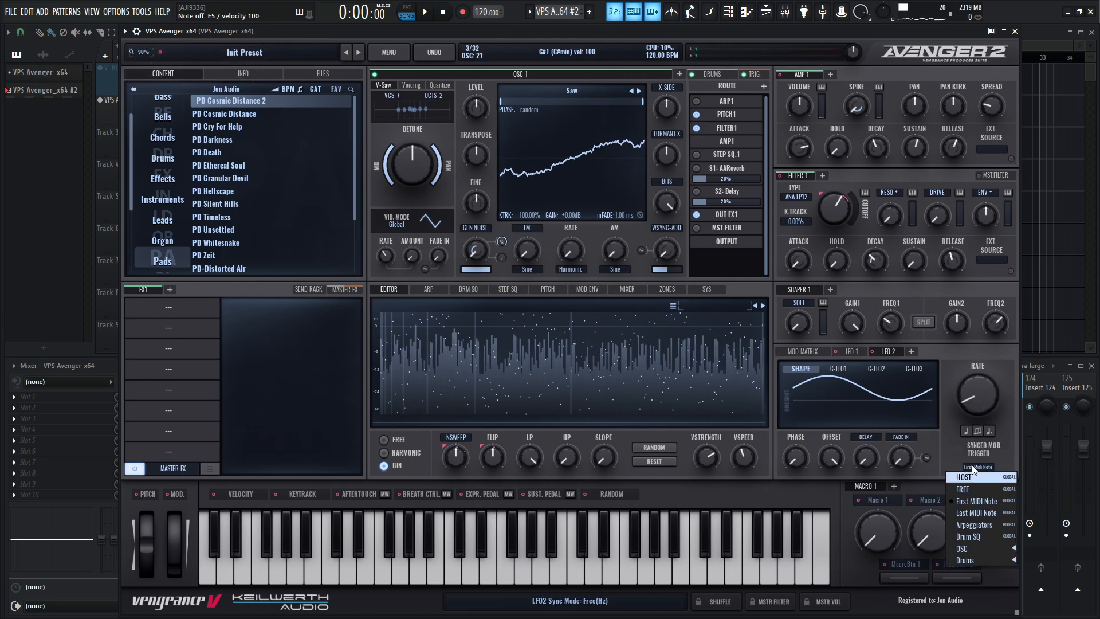
{"action": "left_click", "coordinate": [990, 487]}
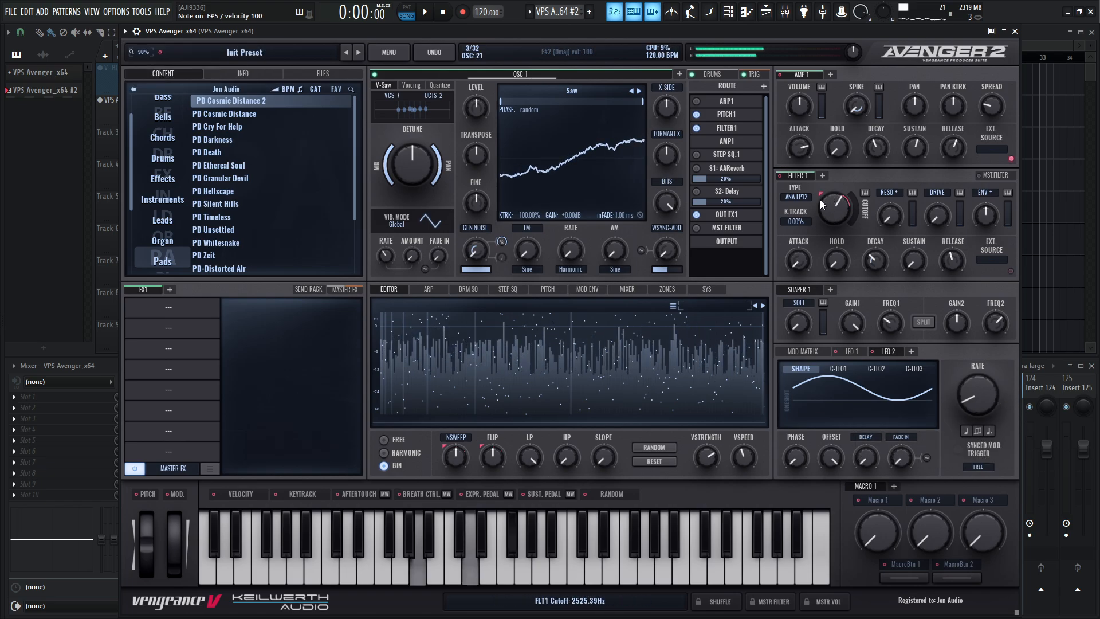
Reduce LFO 2's modulation amount on filter 1's cutoff to about 15 while listening to chords.
{"action": "left_click", "coordinate": [811, 350]}
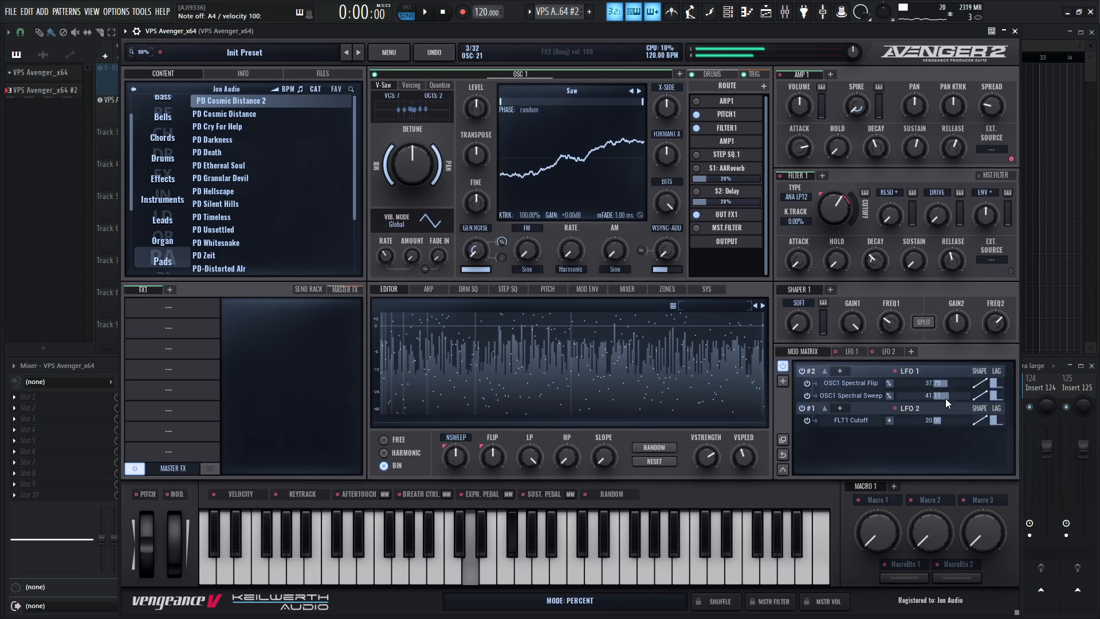
{"action": "scroll", "coordinate": [938, 421], "scroll_direction": "down", "scroll_amount": 3}
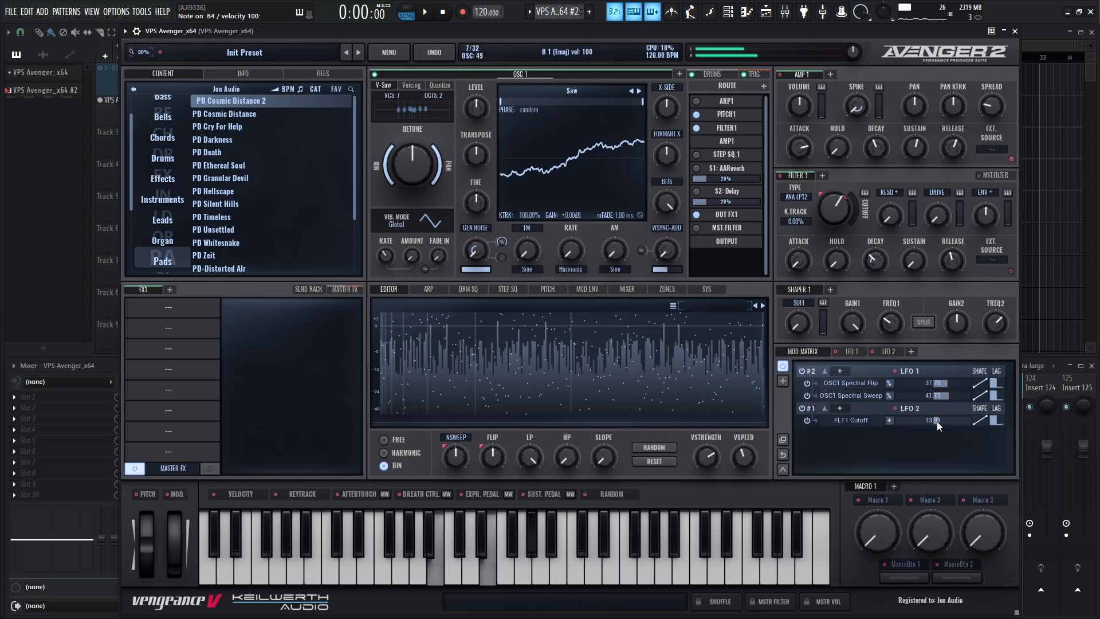
{"action": "scroll", "coordinate": [937, 421], "scroll_direction": "up", "scroll_amount": 1}
{"action": "mouse_move", "coordinate": [838, 211]}
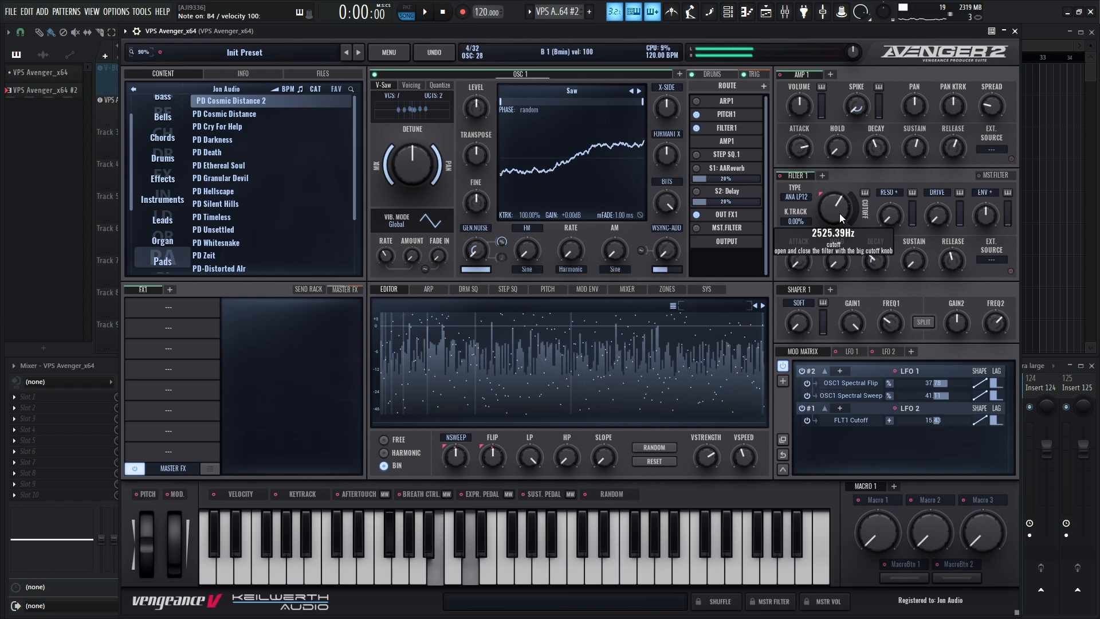
Change LFO 2's shape to TRI.
{"action": "left_click", "coordinate": [891, 353]}
{"action": "left_click", "coordinate": [876, 396]}
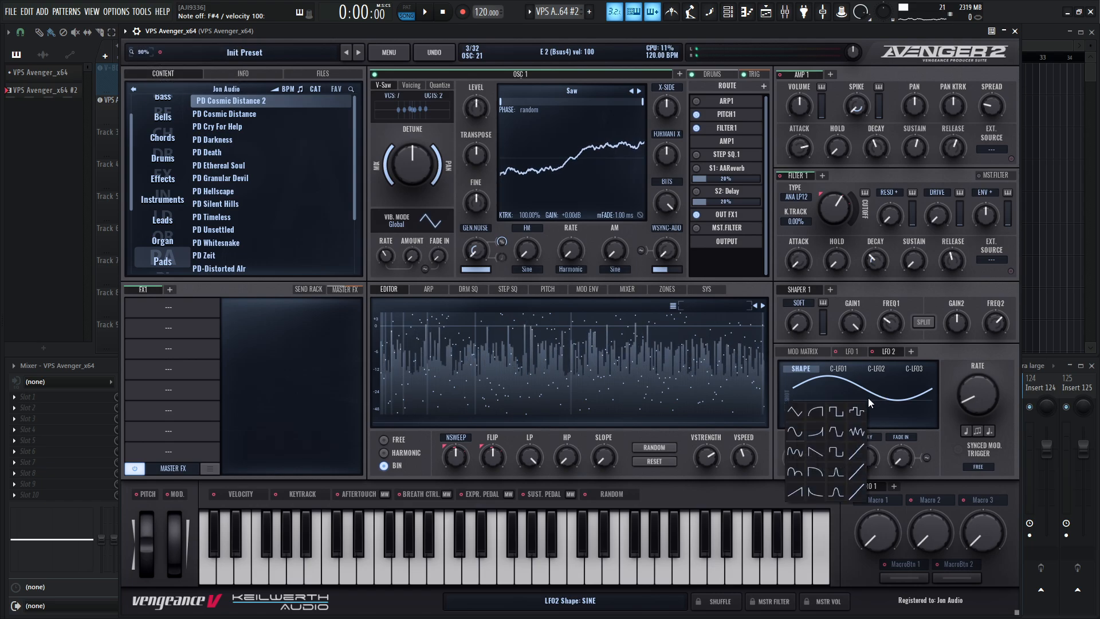
{"action": "left_click", "coordinate": [794, 411]}
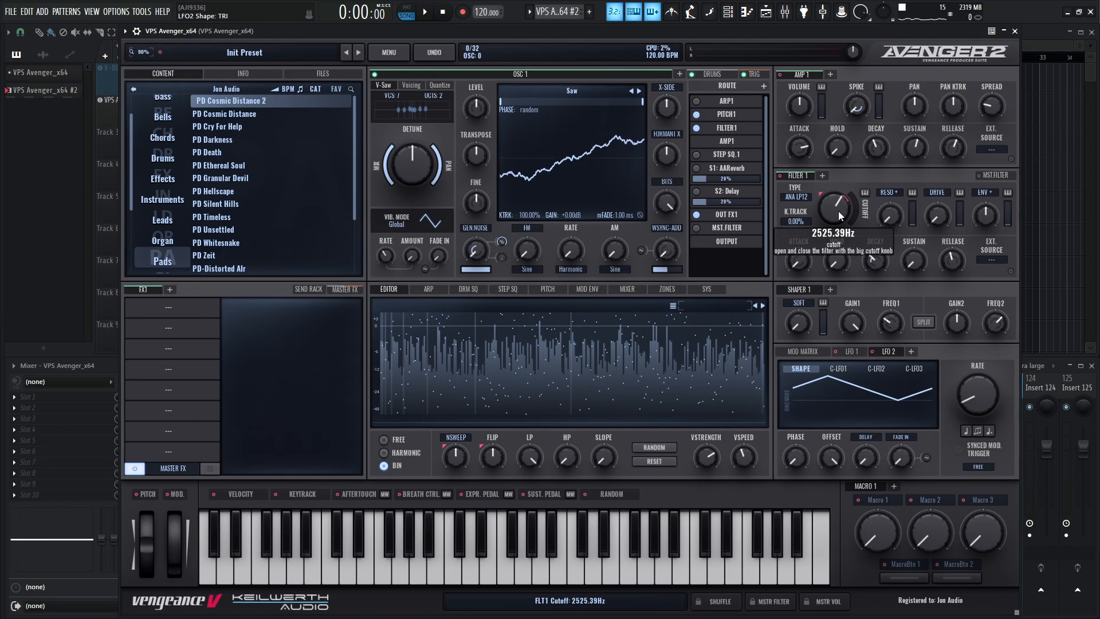
Lower filter 1's cutoff to 241.54 Hz and assign Macro 1 to modulate it.
{"action": "left_click_drag", "start_coordinate": [837, 210], "coordinate": [837, 239]}
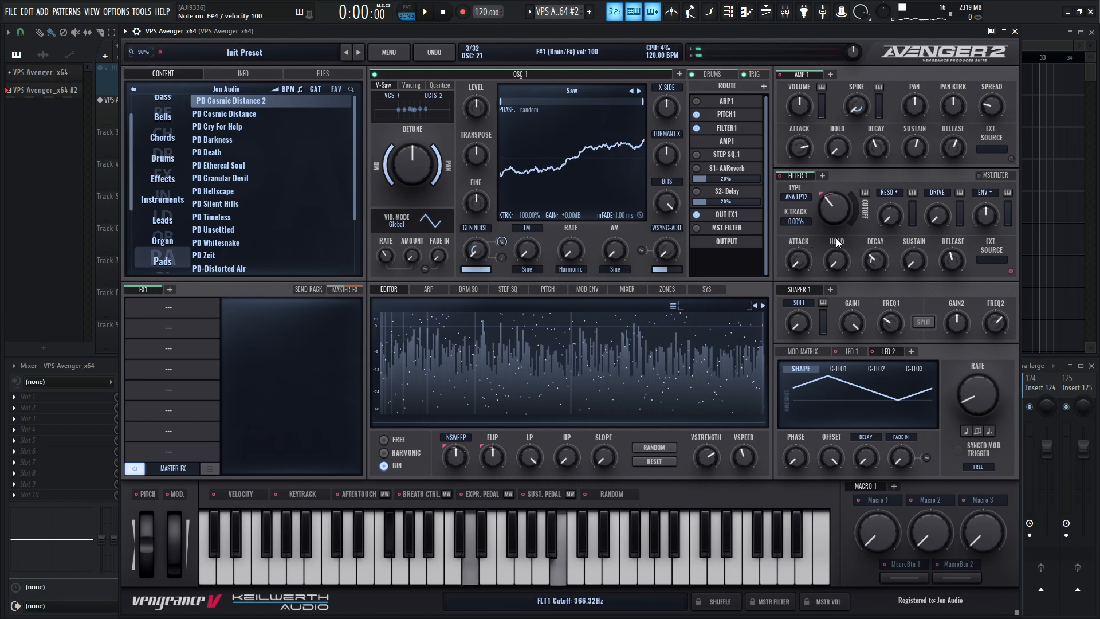
{"action": "left_click_drag", "start_coordinate": [841, 201], "coordinate": [838, 209]}
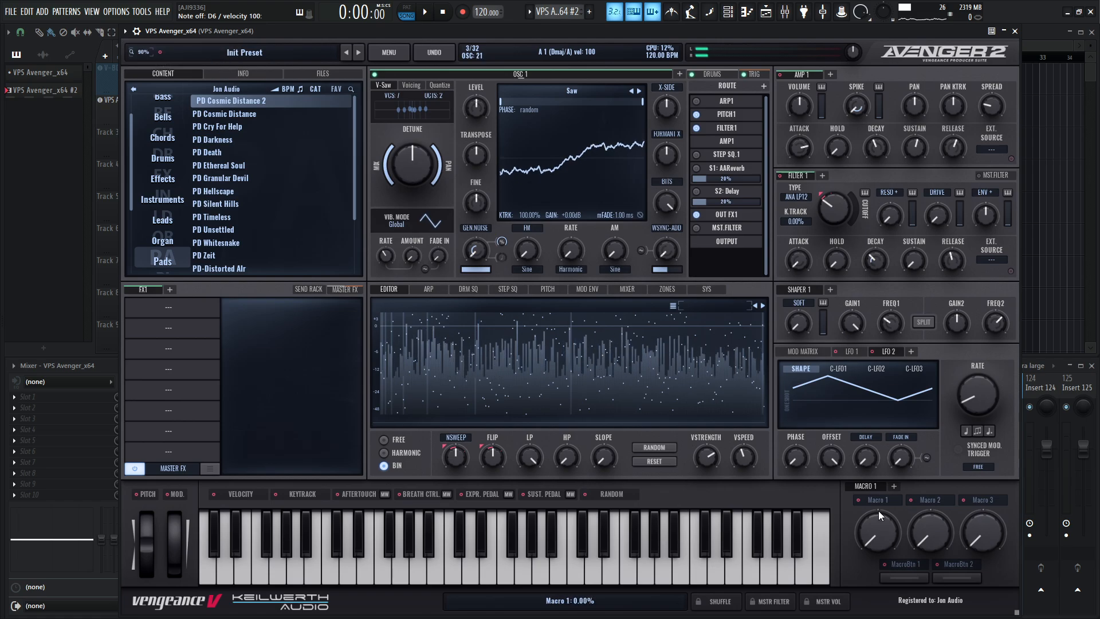
{"action": "left_click_drag", "start_coordinate": [872, 500], "coordinate": [839, 210]}
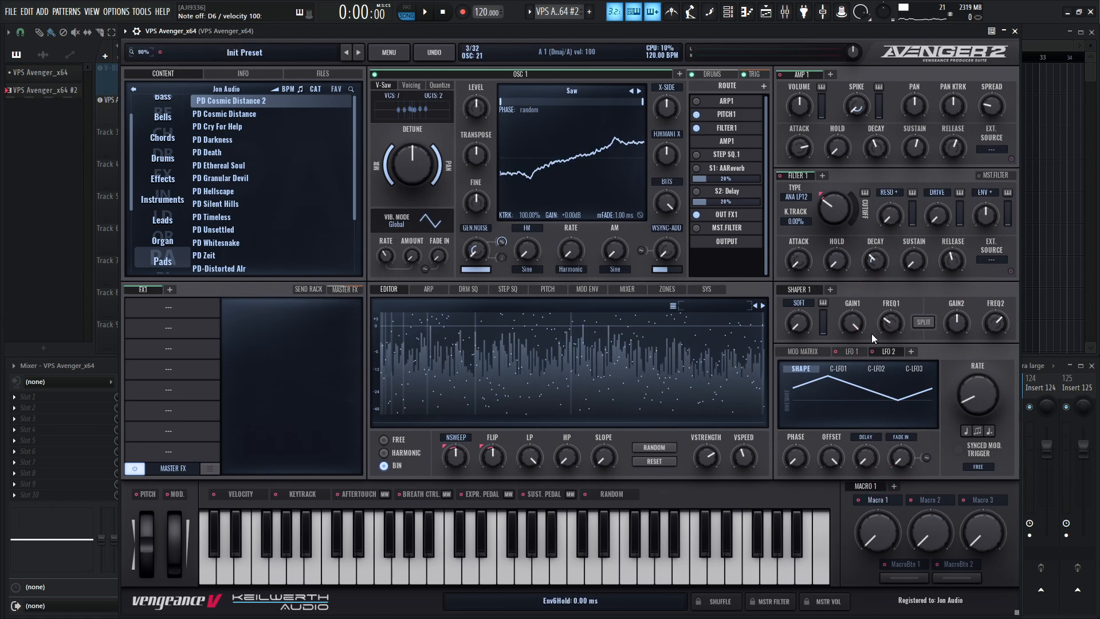
Turn Macro 1 up to 100% and set its modulation amount on filter 1's cutoff to about 54.
{"action": "left_click", "coordinate": [805, 352]}
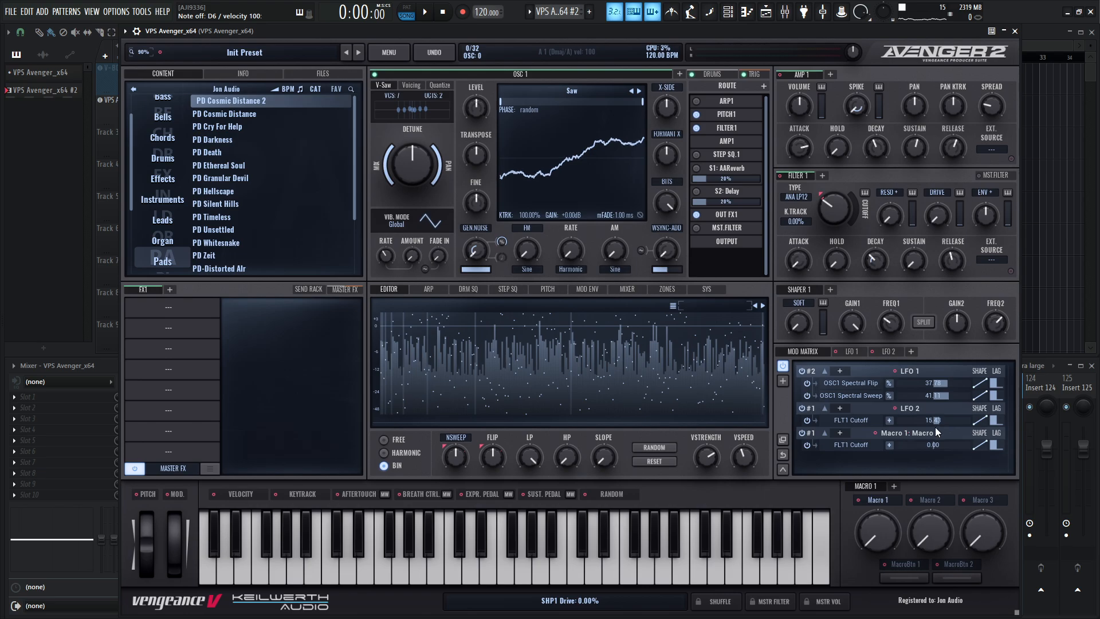
{"action": "left_click_drag", "start_coordinate": [870, 558], "coordinate": [943, 423]}
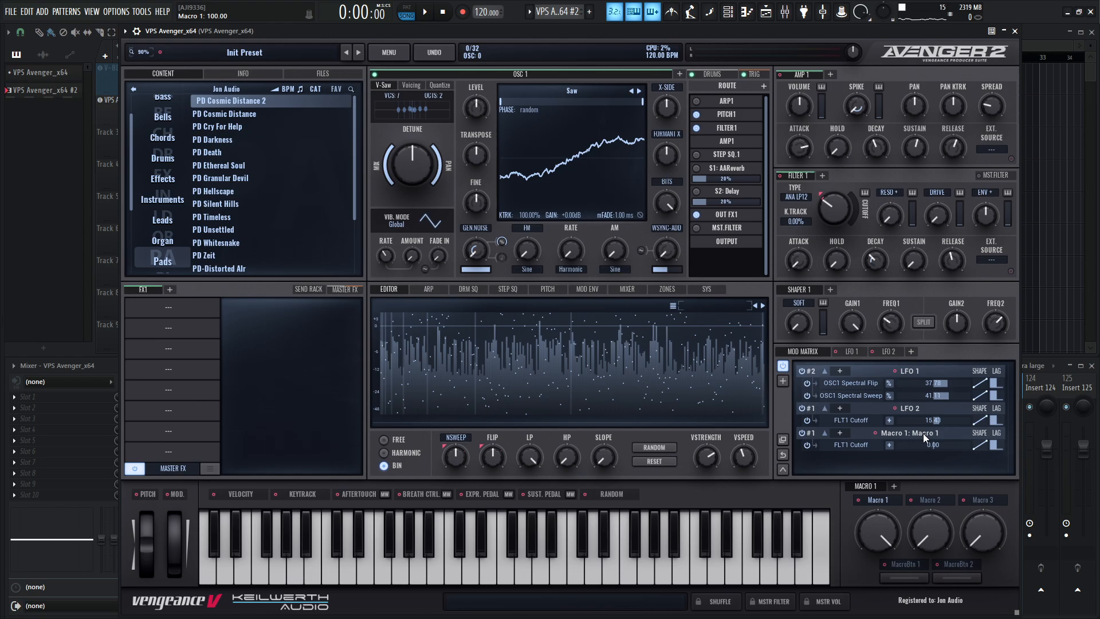
{"action": "left_click_drag", "start_coordinate": [937, 444], "coordinate": [957, 448]}
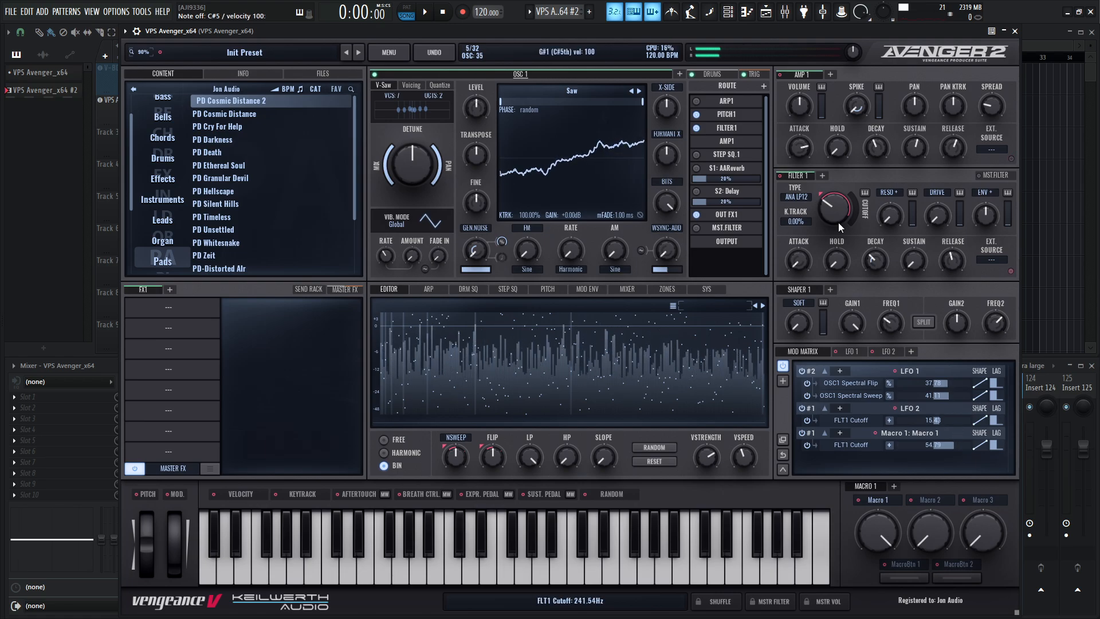
Rename Macro 1 to "filter" and sweep it while playing chords, leaving the macro near its midpoint.
{"action": "mouse_move", "coordinate": [841, 222]}
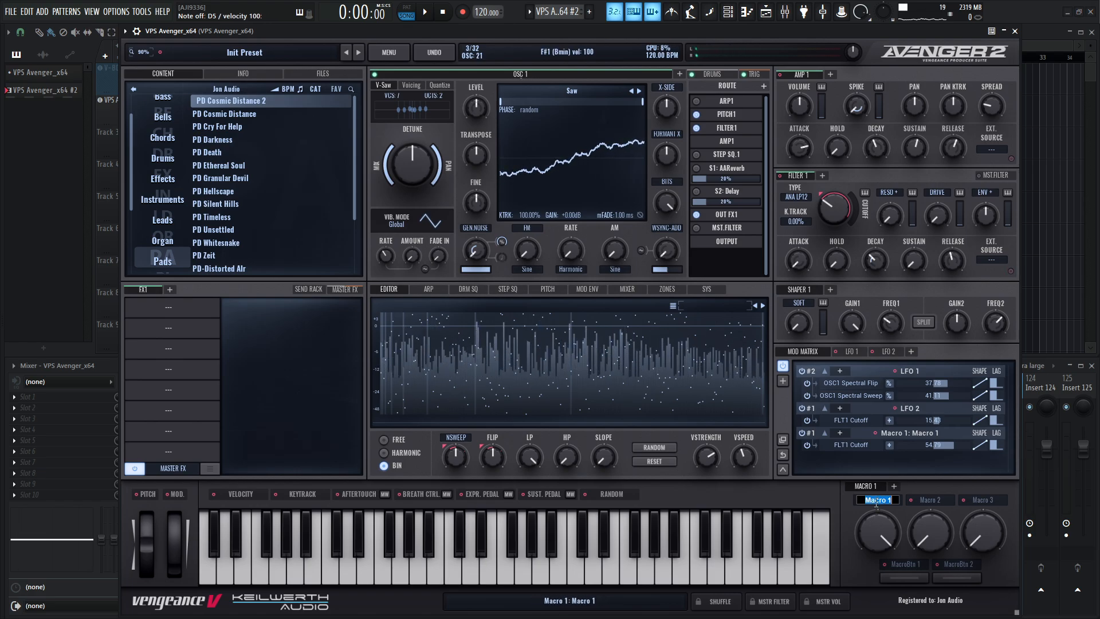
{"action": "key", "text": "Return"}
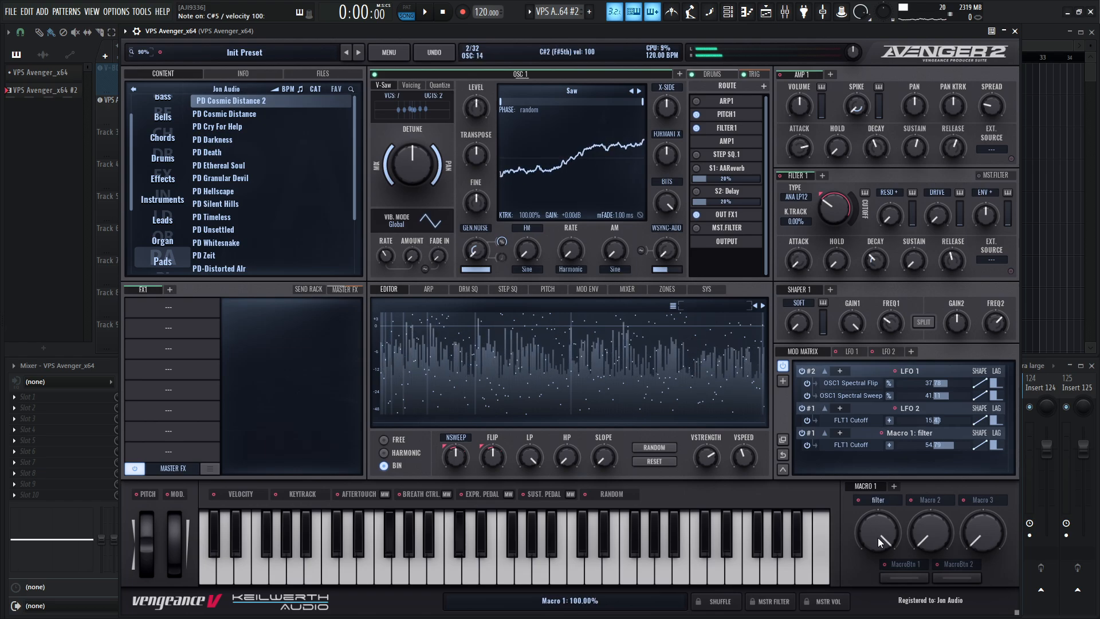
{"action": "mouse_move", "coordinate": [878, 538]}
{"action": "left_mouse_down"}
{"action": "mouse_move", "coordinate": [882, 565]}
{"action": "mouse_move", "coordinate": [878, 538]}
{"action": "left_mouse_up"}
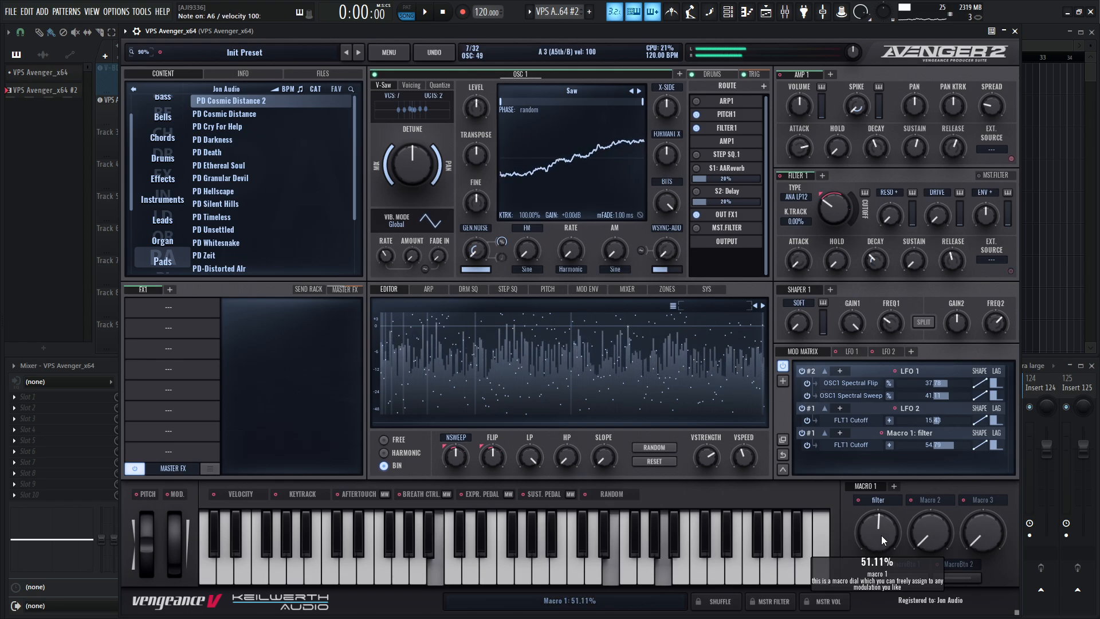
{"action": "left_click_drag", "start_coordinate": [881, 535], "coordinate": [885, 522]}
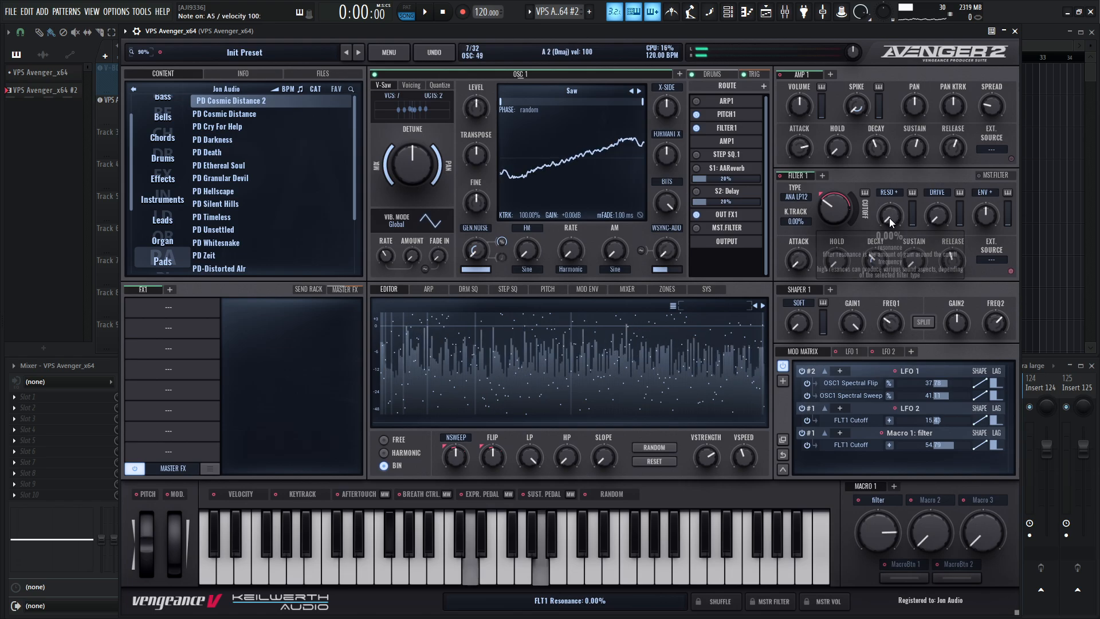
{"action": "left_click_drag", "start_coordinate": [889, 218], "coordinate": [889, 218]}
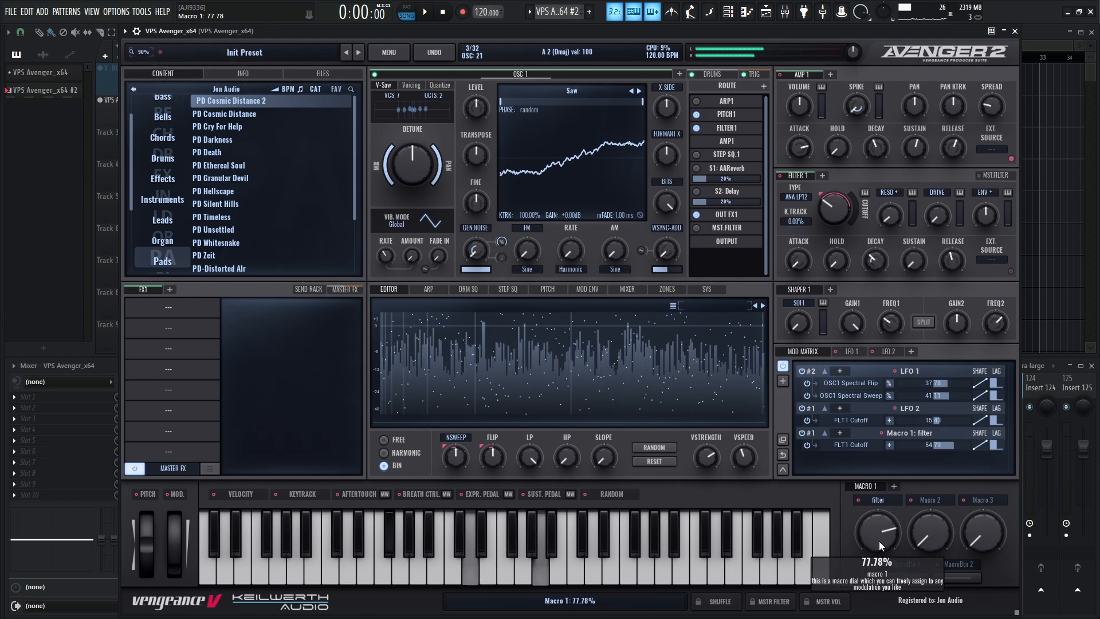
{"action": "mouse_move", "coordinate": [879, 541]}
{"action": "left_mouse_down"}
{"action": "mouse_move", "coordinate": [882, 562]}
{"action": "mouse_move", "coordinate": [880, 529]}
{"action": "left_mouse_up"}
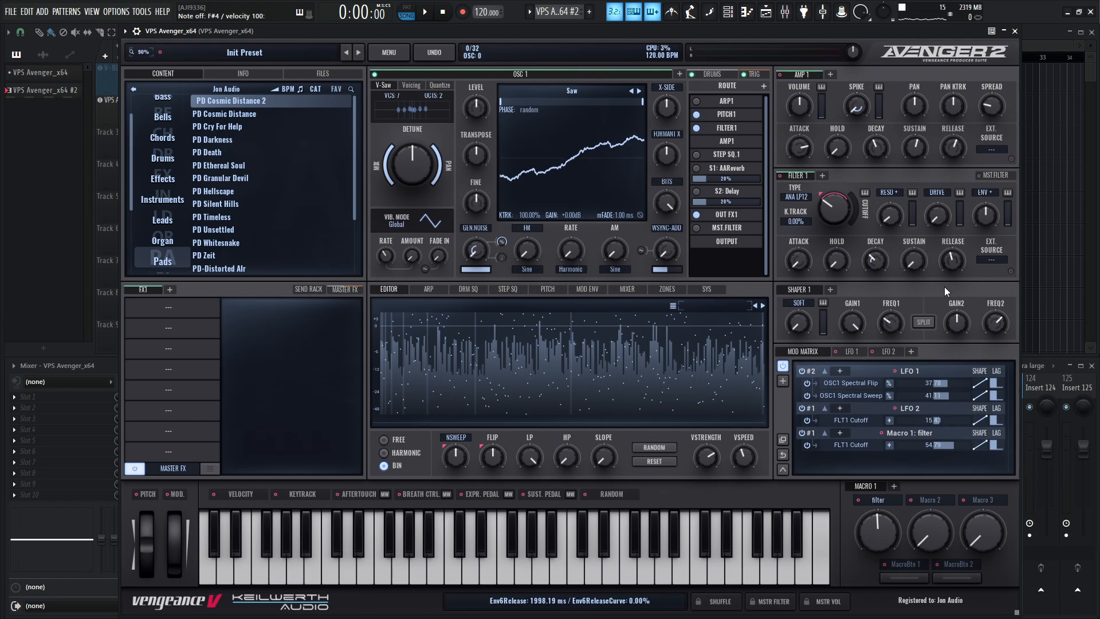
{"action": "mouse_move", "coordinate": [885, 530]}
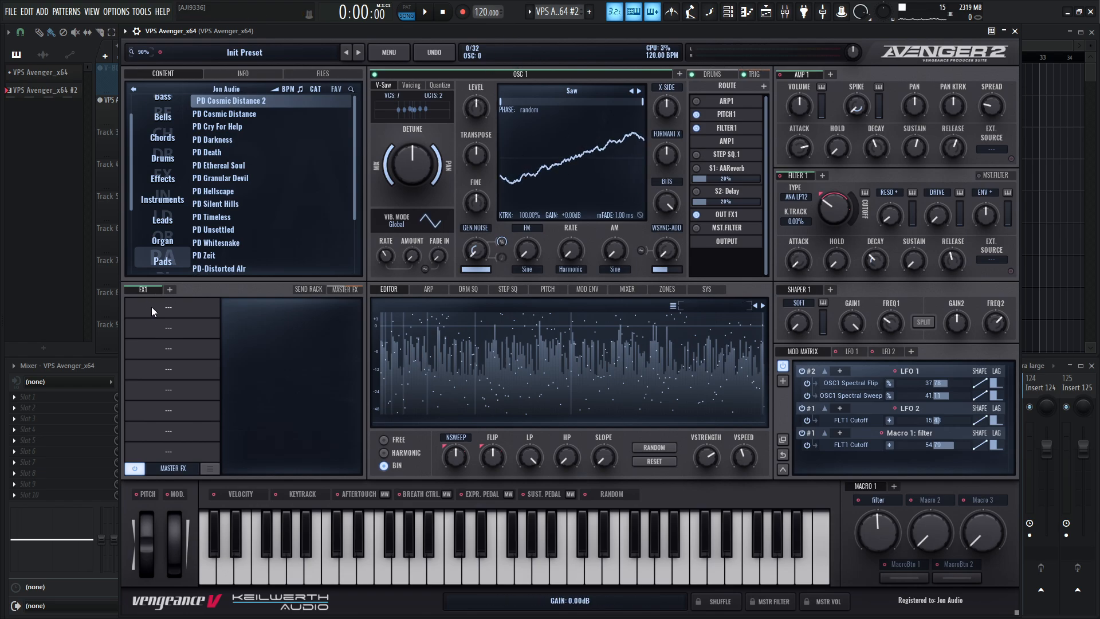
Insert the AA VINTAGE CHORUS effect in the first FX 1 slot.
{"action": "left_click", "coordinate": [166, 308]}
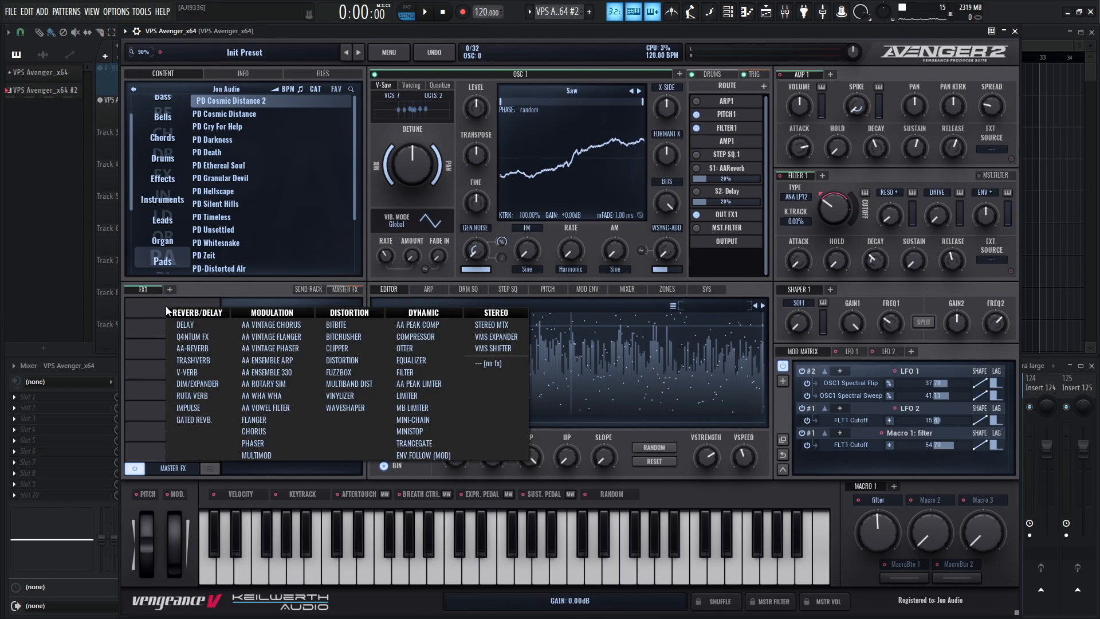
{"action": "left_click", "coordinate": [286, 325]}
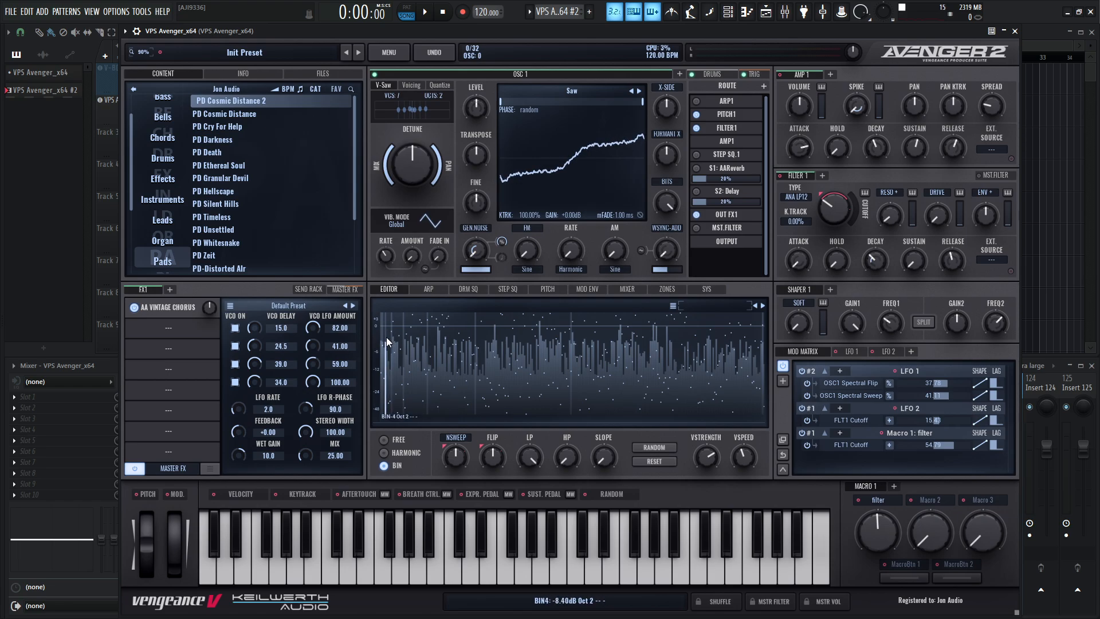
Play chords to audition the chorus and set the filter macro to 57.78%.
{"action": "key", "text": "g"}
{"action": "key", "text": "m"}
{"action": "key", "text": "w"}
{"action": "key", "text": "y"}
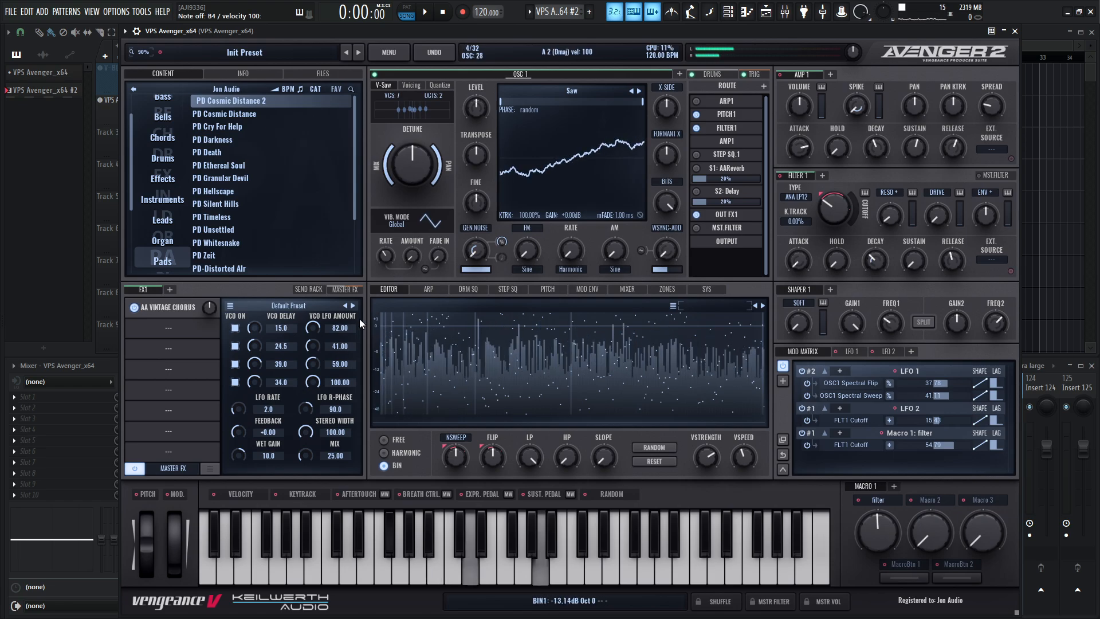
{"action": "key", "text": "2"}
{"action": "left_click_drag", "start_coordinate": [881, 526], "coordinate": [882, 517]}
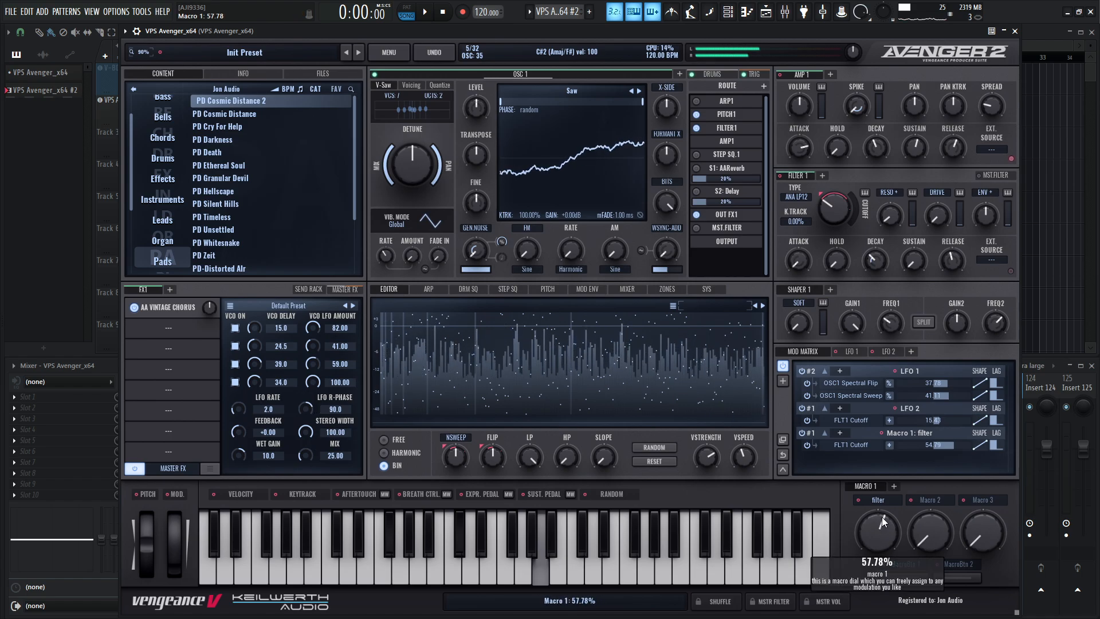
{"action": "key", "text": "6"}
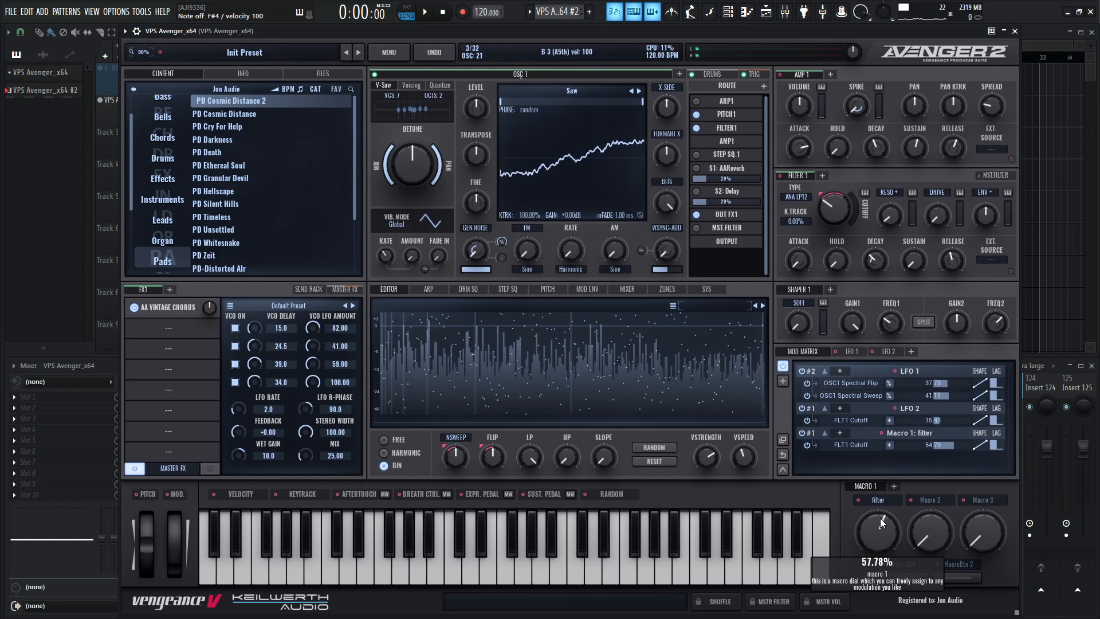
Set oscillator 1's spectral variation strength to 66.11% and its variation speed to 31.11% while playing chords.
{"action": "mouse_move", "coordinate": [710, 456]}
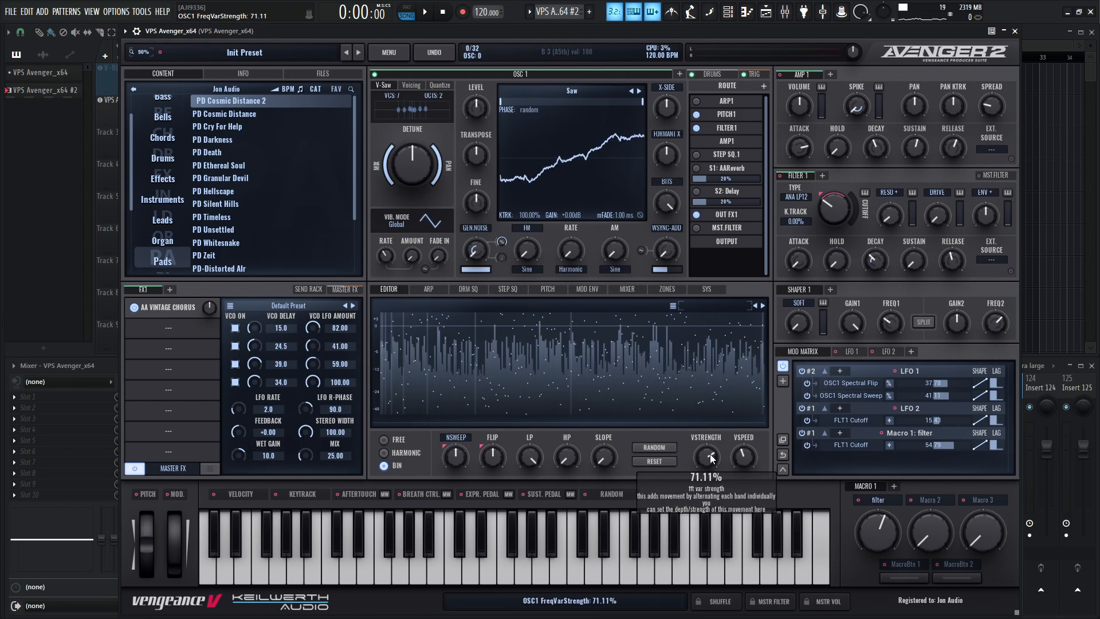
{"action": "mouse_move", "coordinate": [740, 468]}
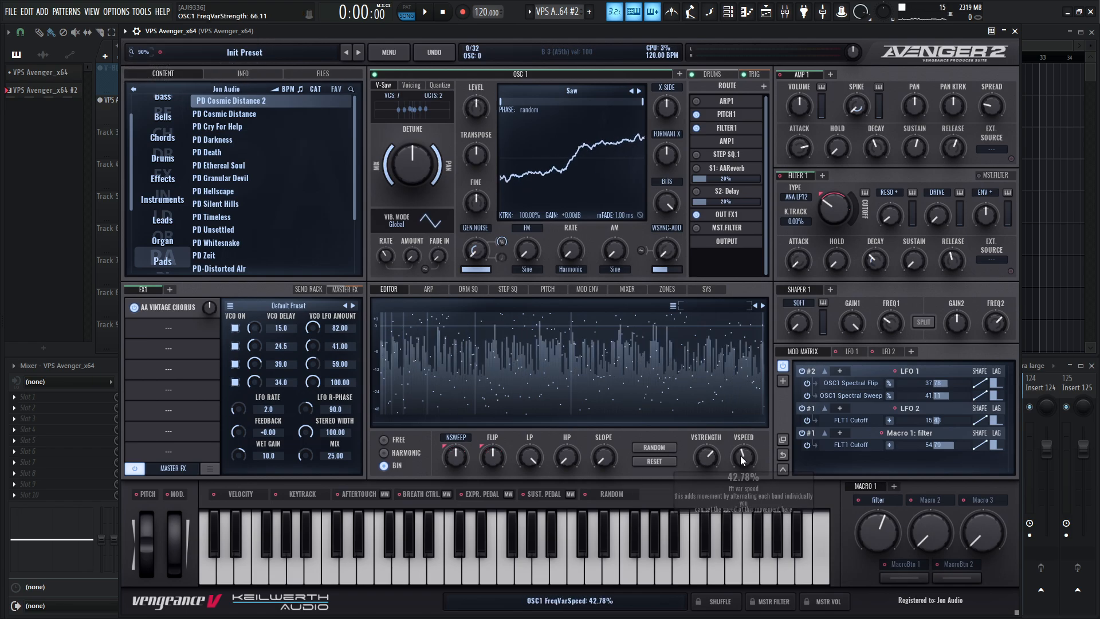
{"action": "left_click_drag", "start_coordinate": [740, 467], "coordinate": [740, 468]}
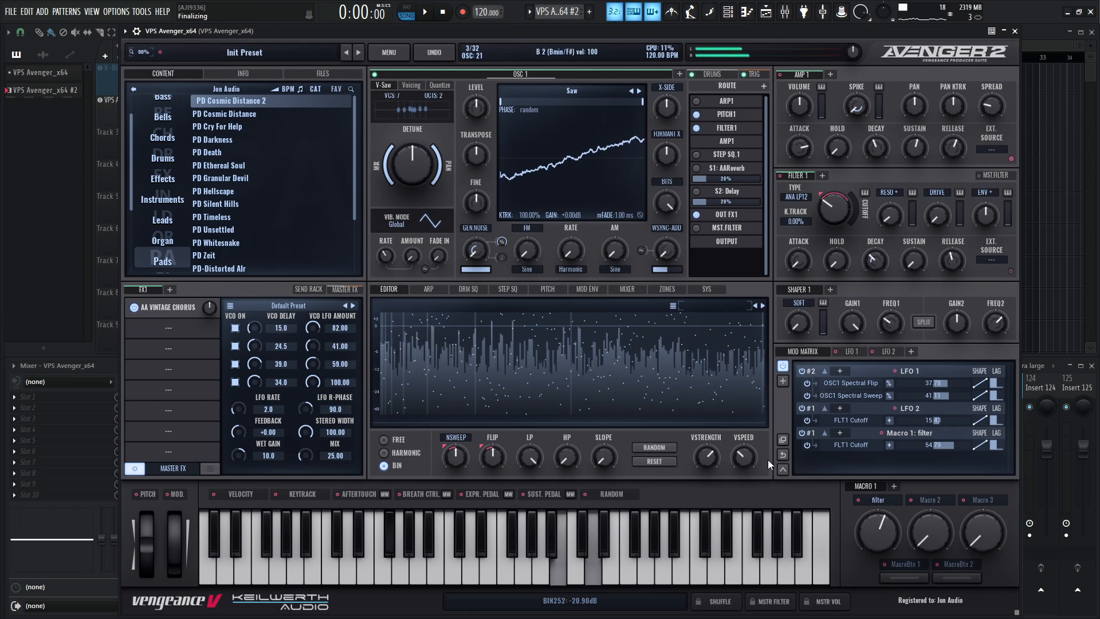
{"action": "left_click_drag", "start_coordinate": [752, 461], "coordinate": [751, 464]}
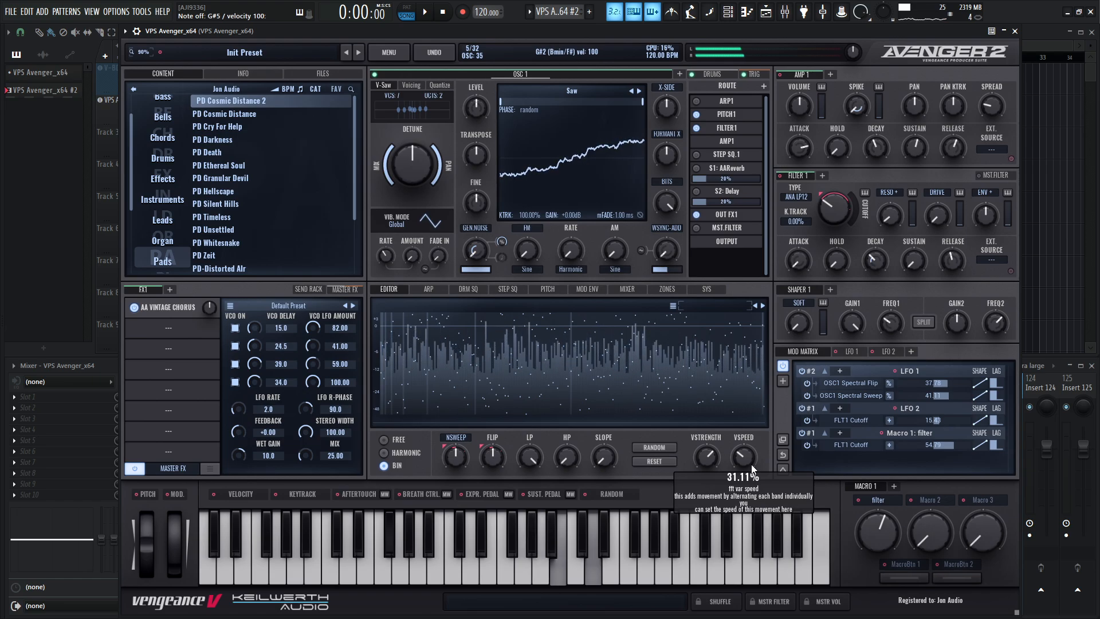
Raise the filter macro slightly and set the AA Vintage Chorus mix to 30.
{"action": "mouse_move", "coordinate": [879, 523]}
{"action": "left_mouse_down"}
{"action": "mouse_move", "coordinate": [877, 559]}
{"action": "mouse_move", "coordinate": [875, 522]}
{"action": "left_mouse_up"}
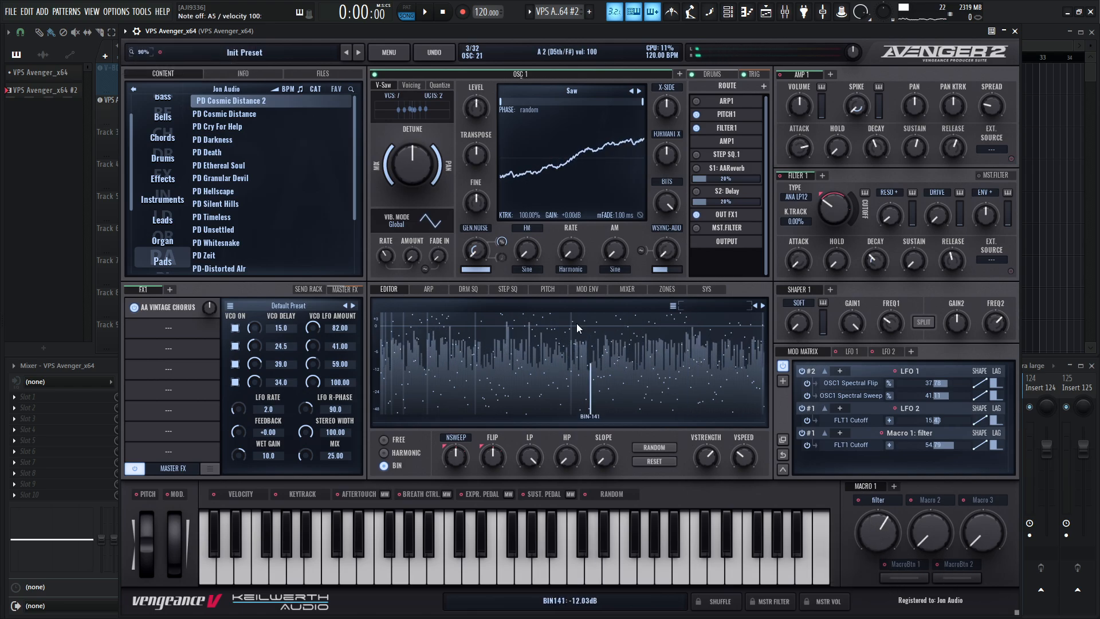
{"action": "left_click_drag", "start_coordinate": [299, 454], "coordinate": [308, 454]}
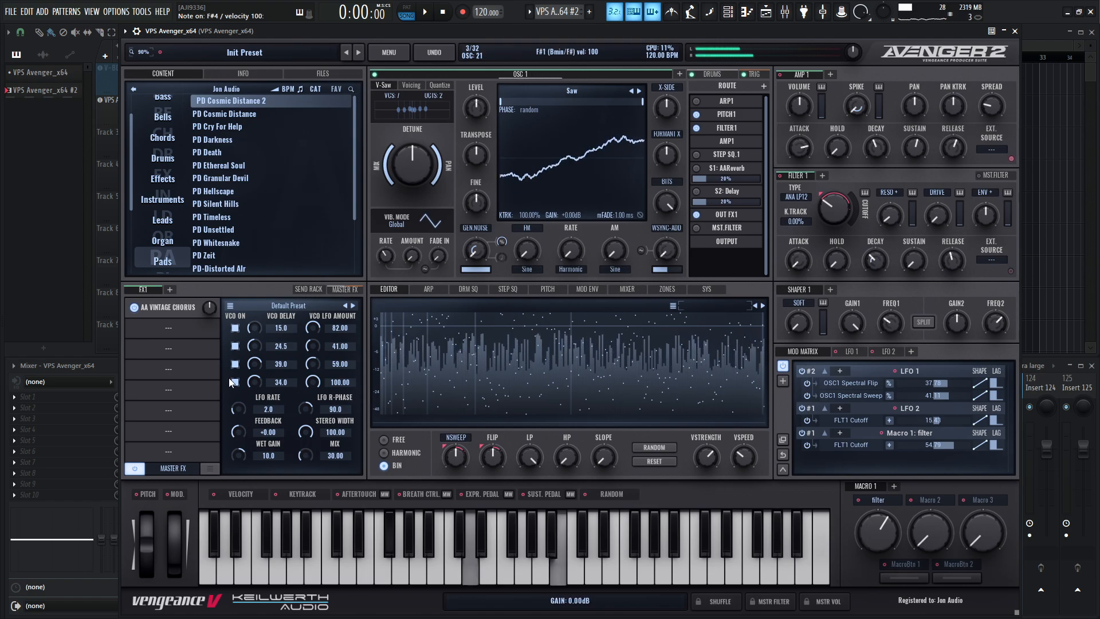
Insert a Delay in the second FX 1 slot, narrow its filter range to about 15.4 kHz, and set feedback 60.56 and mix 36.11.
{"action": "left_click", "coordinate": [167, 327]}
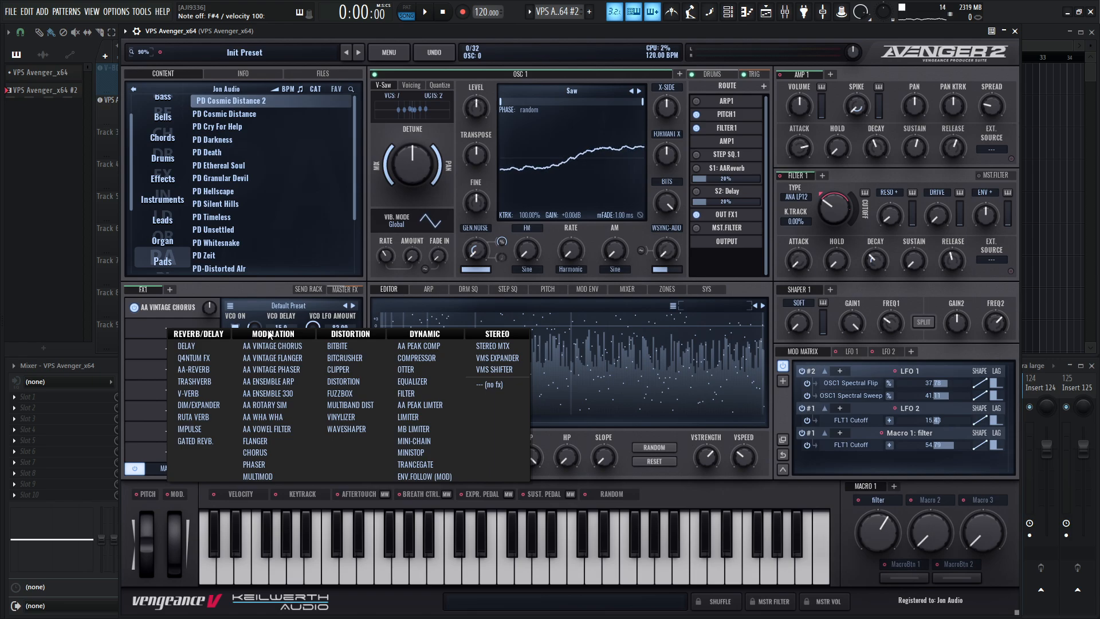
{"action": "left_click", "coordinate": [204, 346]}
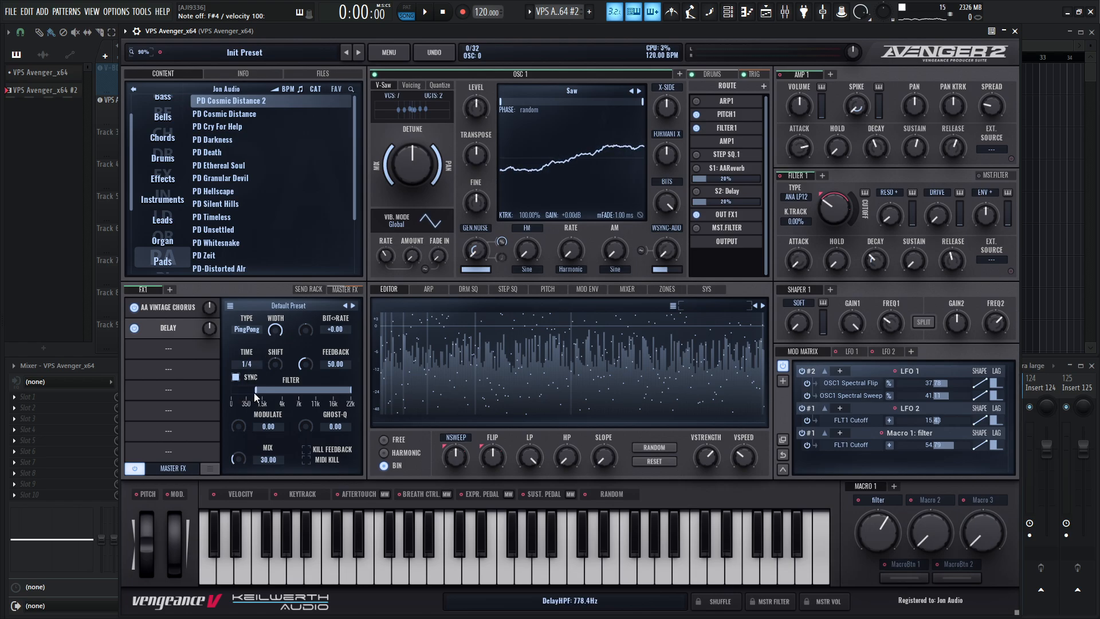
{"action": "left_click_drag", "start_coordinate": [350, 390], "coordinate": [329, 390]}
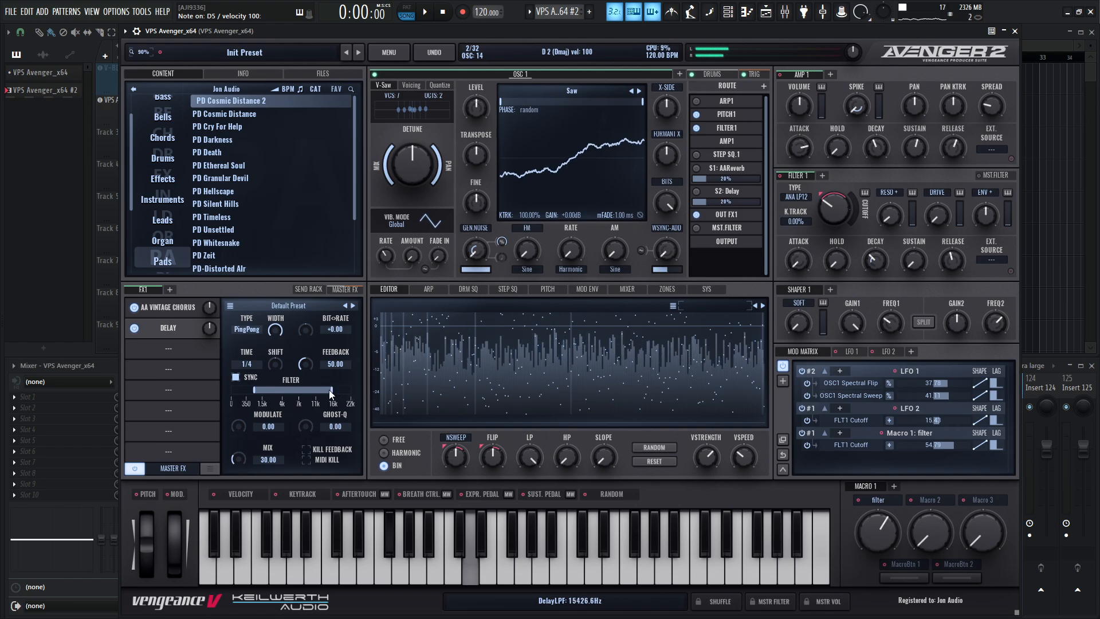
{"action": "left_click_drag", "start_coordinate": [238, 458], "coordinate": [239, 458]}
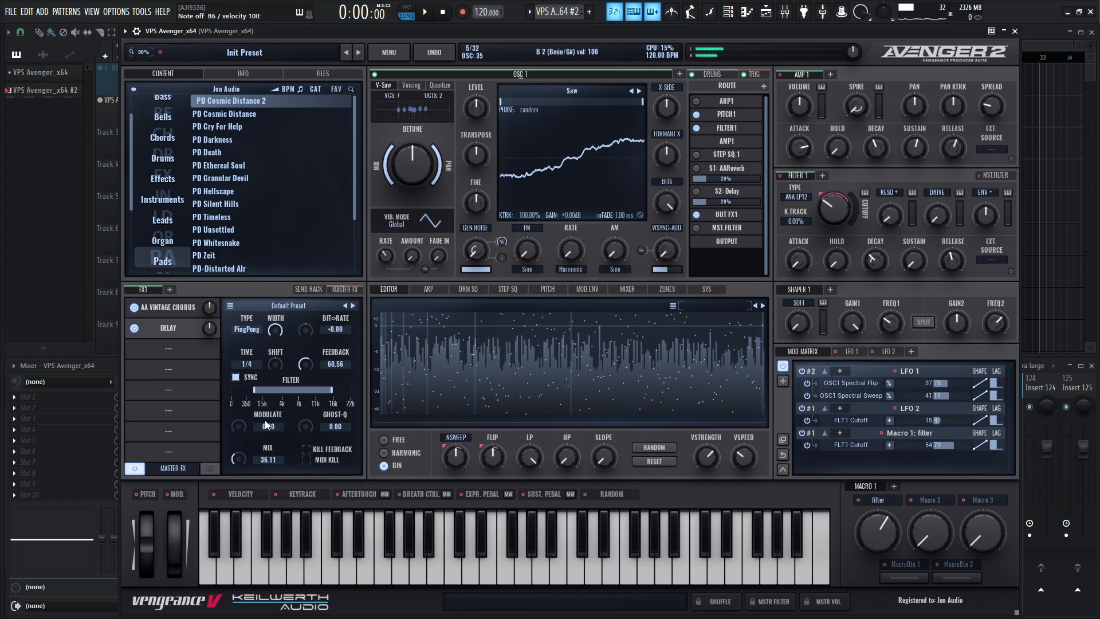
Insert another Delay in the third FX 1 slot with type Pattern, time 4-5, low end filtered at 664.4 Hz and reduced highs.
{"action": "left_click", "coordinate": [148, 360]}
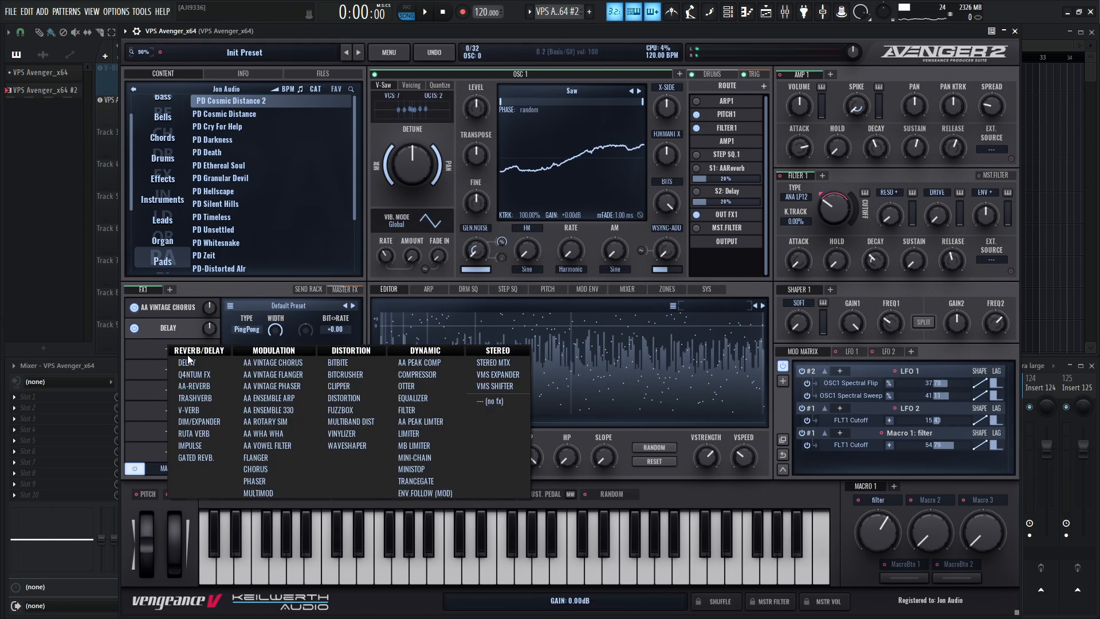
{"action": "left_click", "coordinate": [243, 369]}
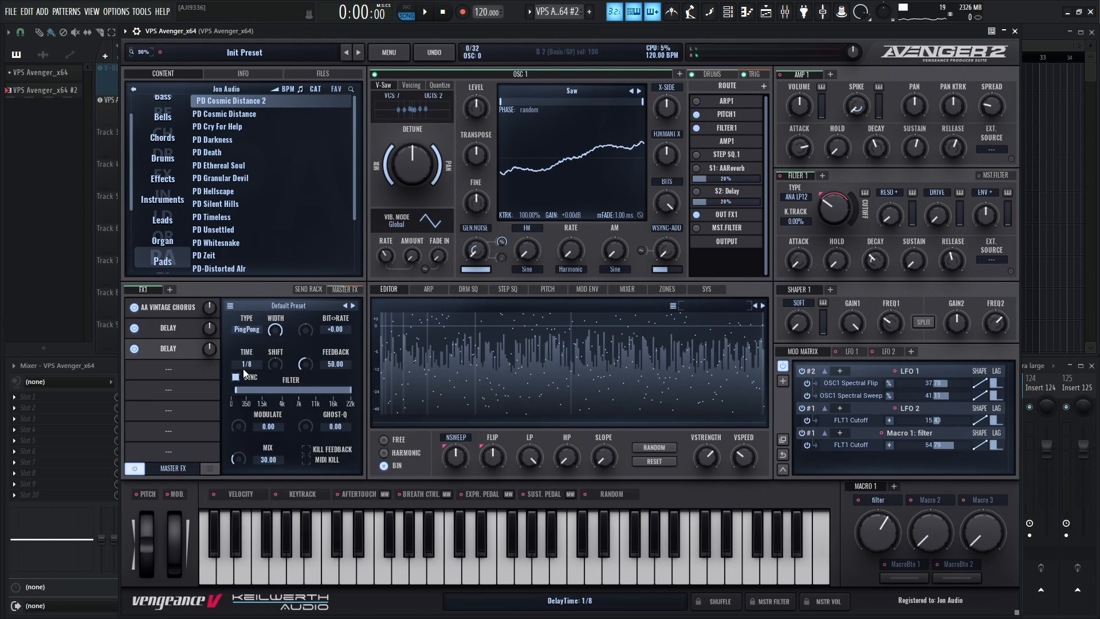
{"action": "left_click", "coordinate": [246, 331]}
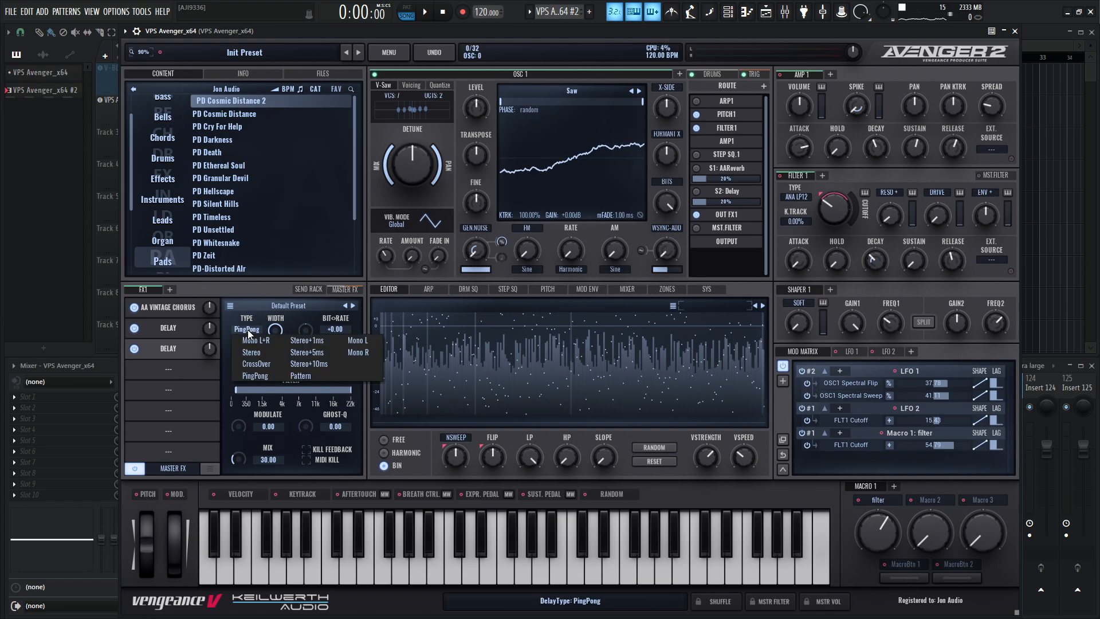
{"action": "left_click", "coordinate": [317, 378]}
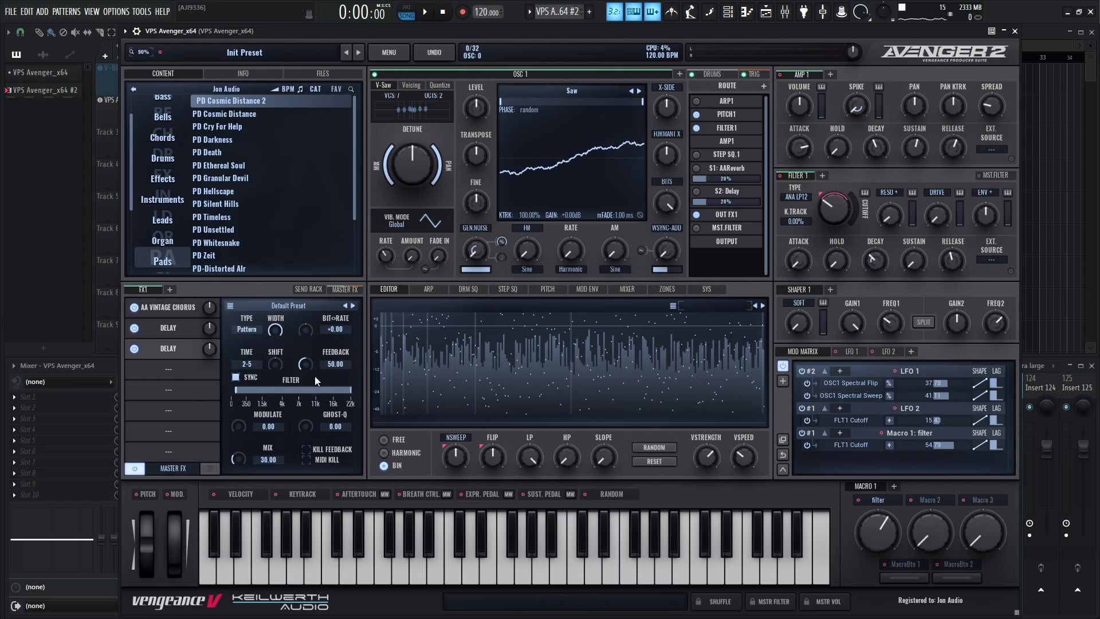
{"action": "left_click", "coordinate": [243, 362]}
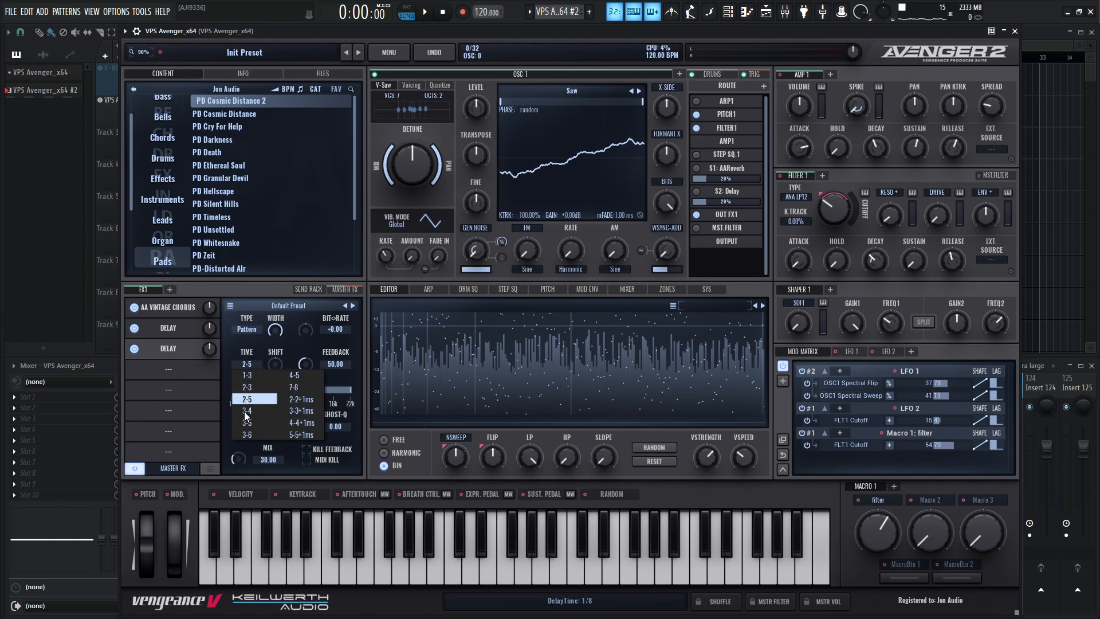
{"action": "left_click", "coordinate": [312, 377]}
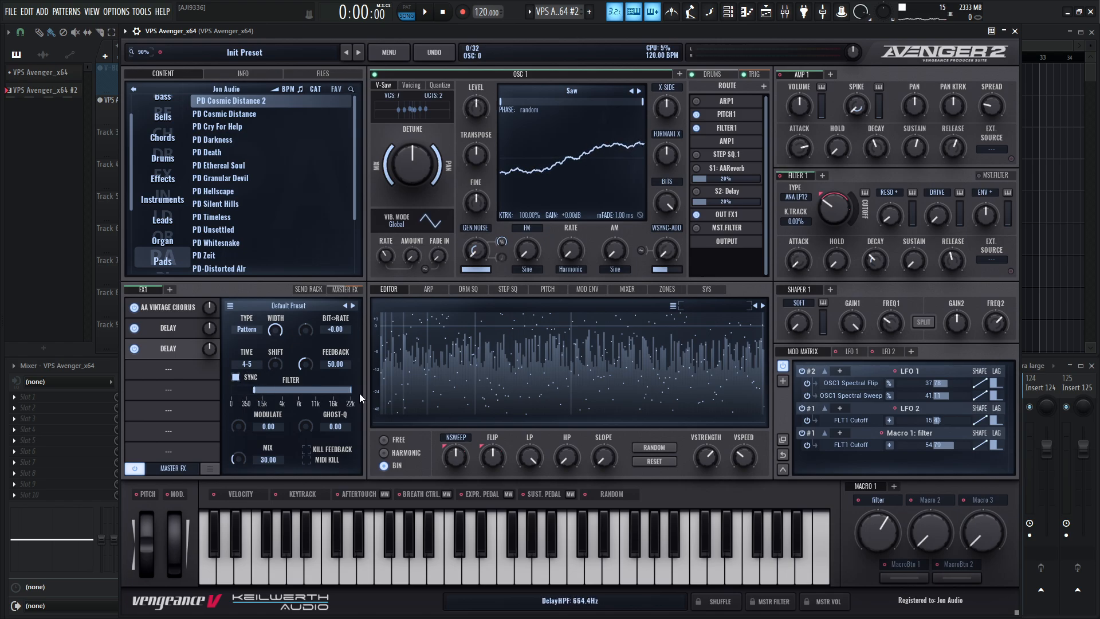
{"action": "left_click_drag", "start_coordinate": [325, 391], "coordinate": [318, 391]}
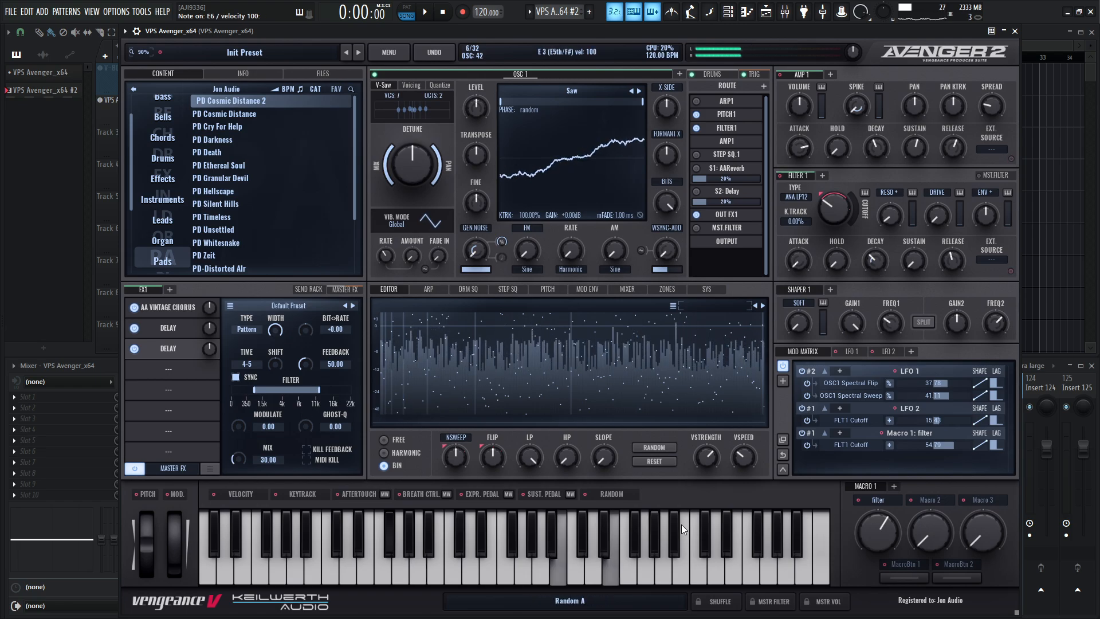
Raise the filter macro past 71.67% while playing chords to audition both delays.
{"action": "mouse_move", "coordinate": [888, 525]}
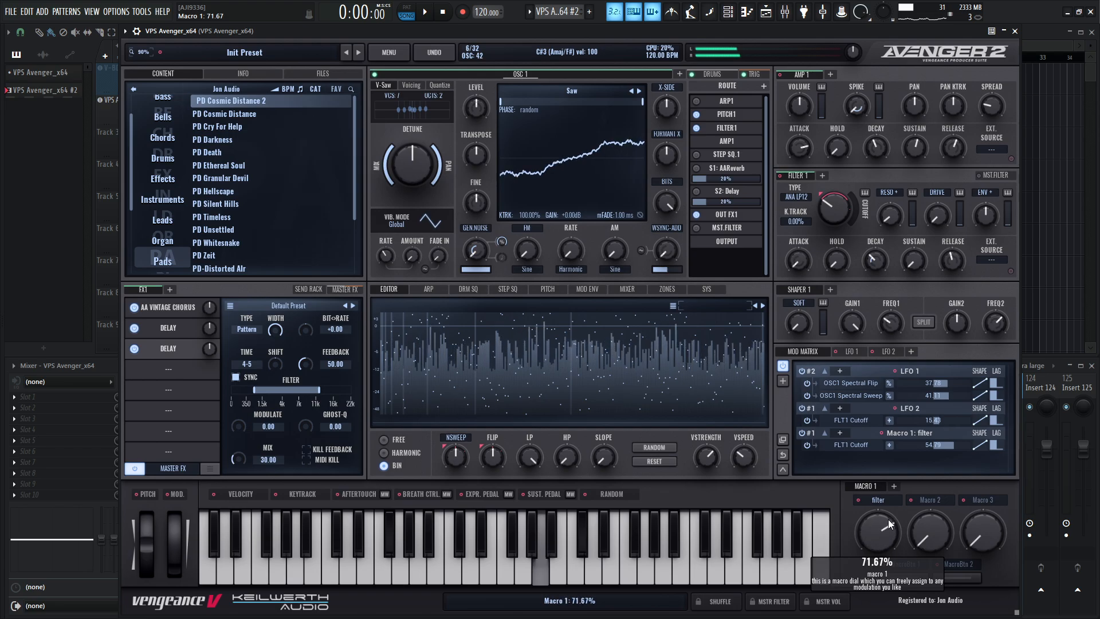
{"action": "left_click_drag", "start_coordinate": [889, 522], "coordinate": [889, 519]}
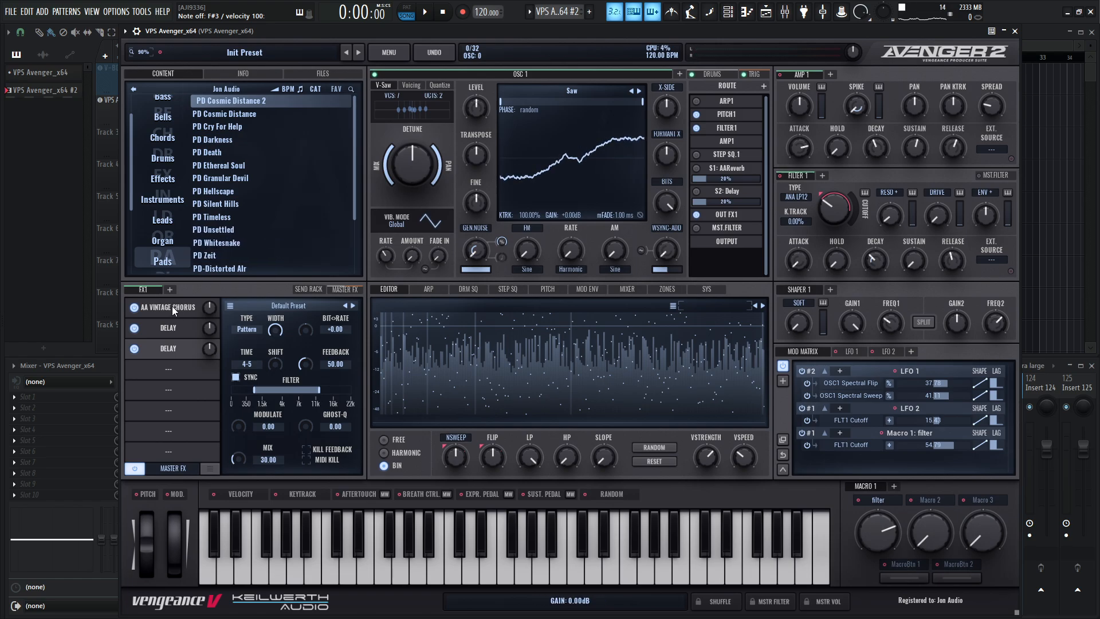
Insert a Ruta Verb in the fourth FX 1 slot, set its type to Abyss and its shimmer feedback to 100.
{"action": "left_click", "coordinate": [169, 369]}
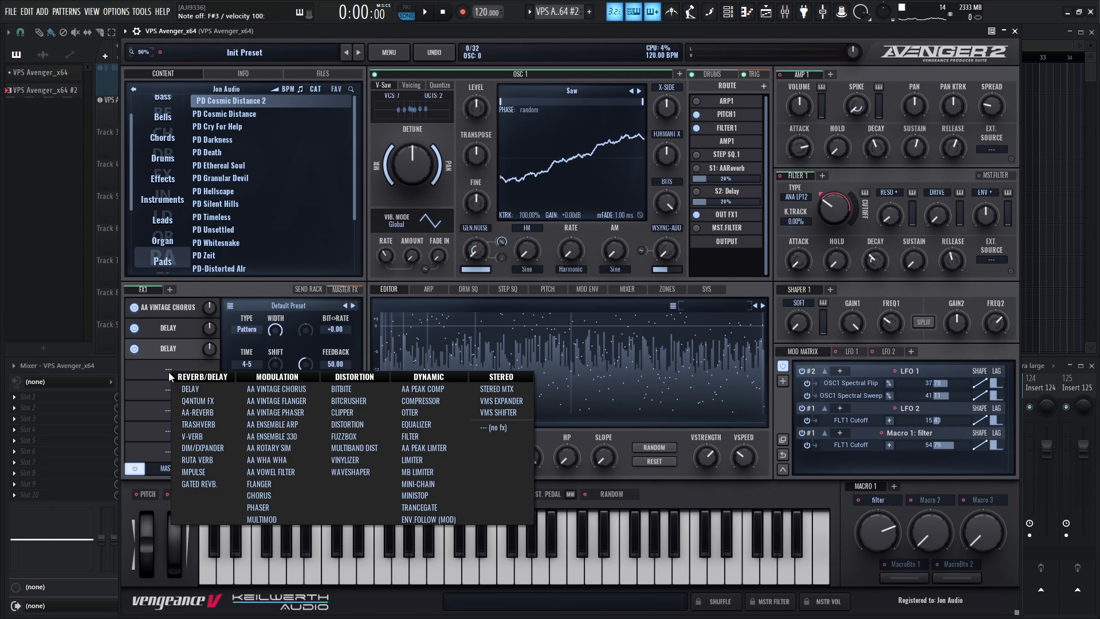
{"action": "left_click", "coordinate": [200, 461]}
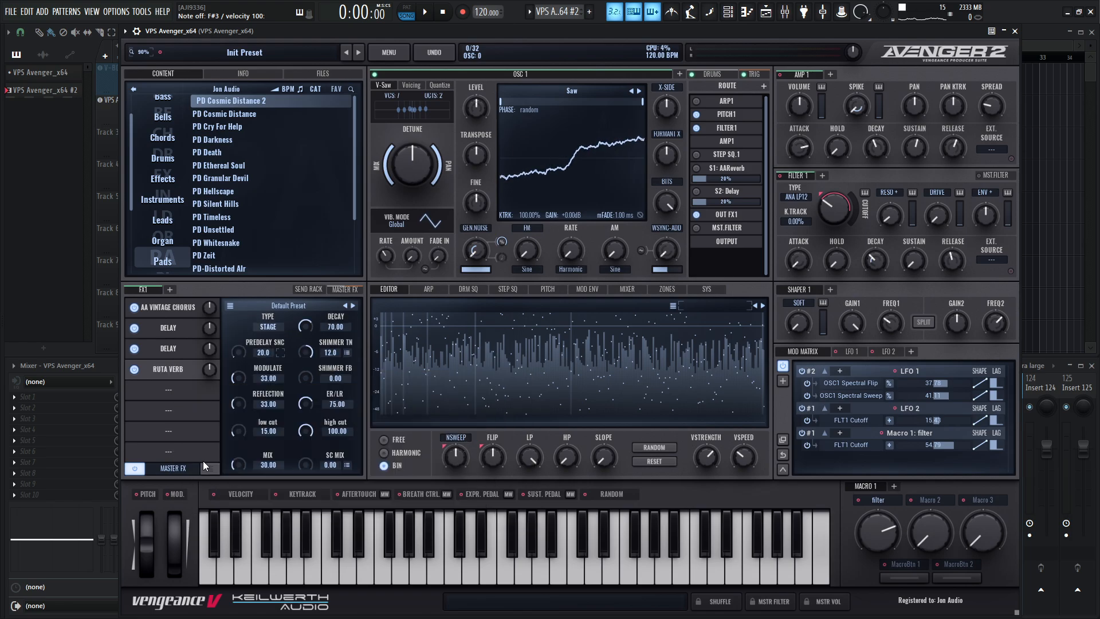
{"action": "left_click", "coordinate": [267, 327]}
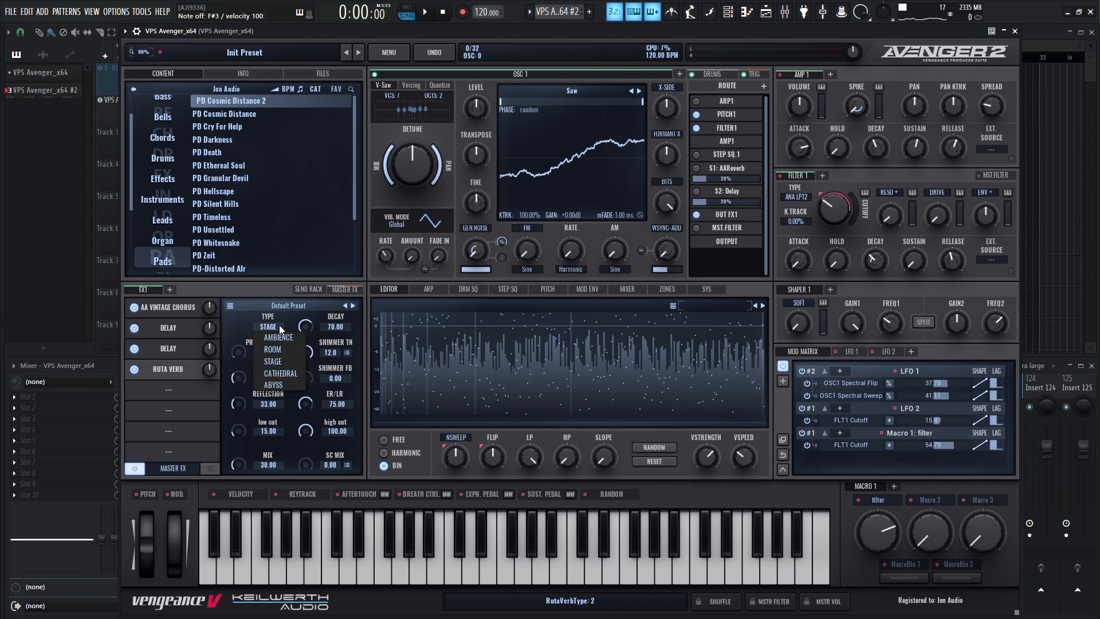
{"action": "left_click", "coordinate": [277, 386]}
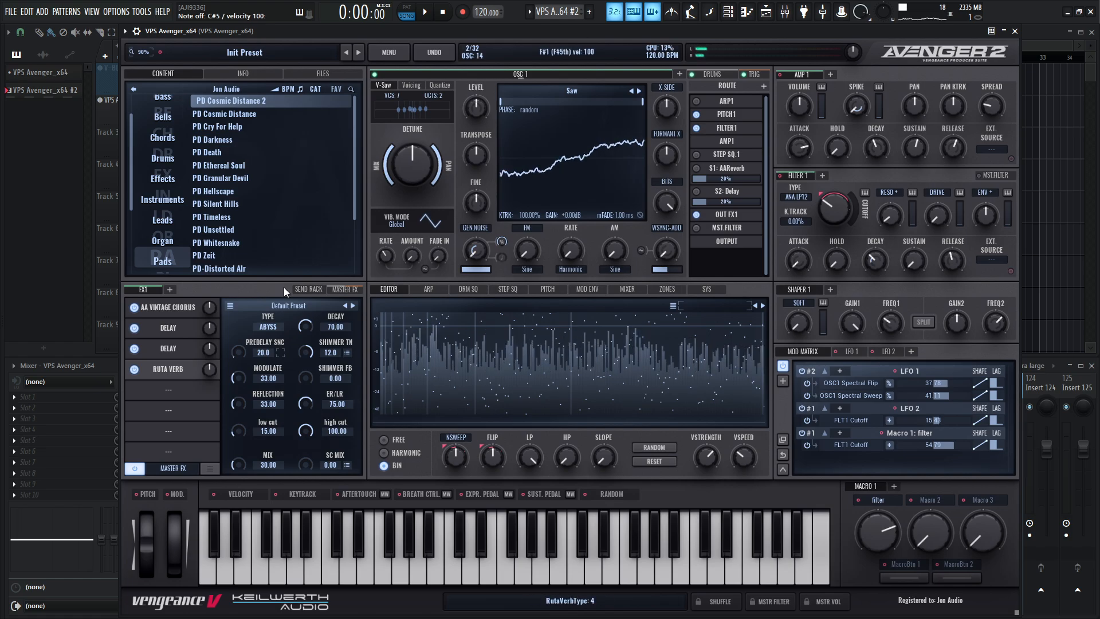
{"action": "left_click_drag", "start_coordinate": [307, 379], "coordinate": [278, 146]}
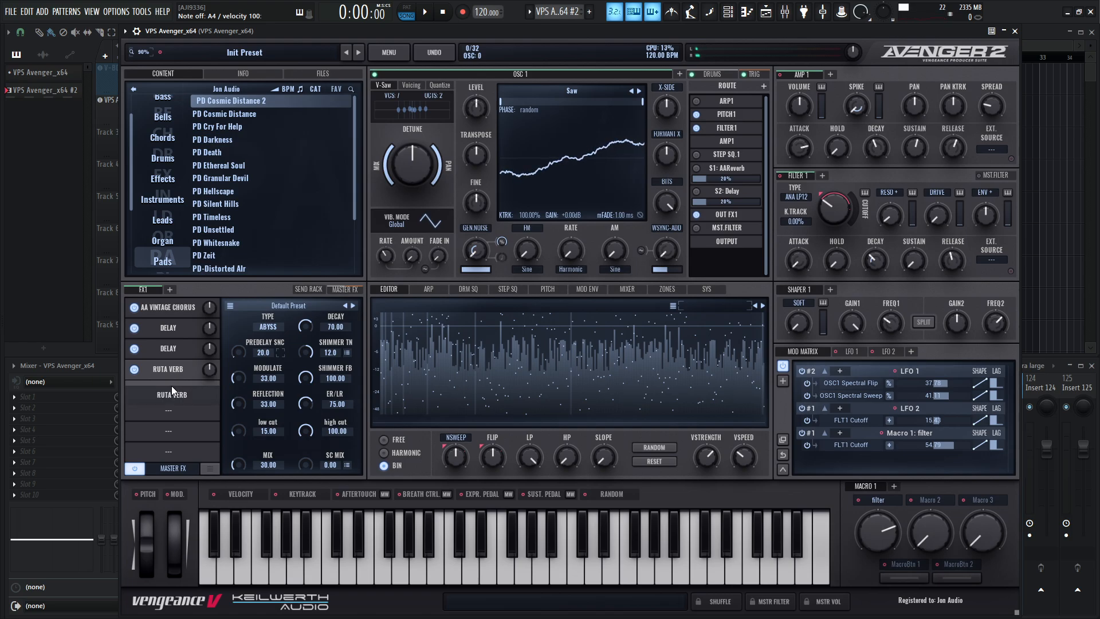
Shift the delays and reverb down one slot and insert Multiband Dist after the chorus, with mid distortion 12.78 and hi distortion 16.11.
{"action": "mouse_move", "coordinate": [167, 352]}
{"action": "left_mouse_down"}
{"action": "mouse_move", "coordinate": [170, 366]}
{"action": "mouse_move", "coordinate": [171, 335]}
{"action": "left_mouse_up"}
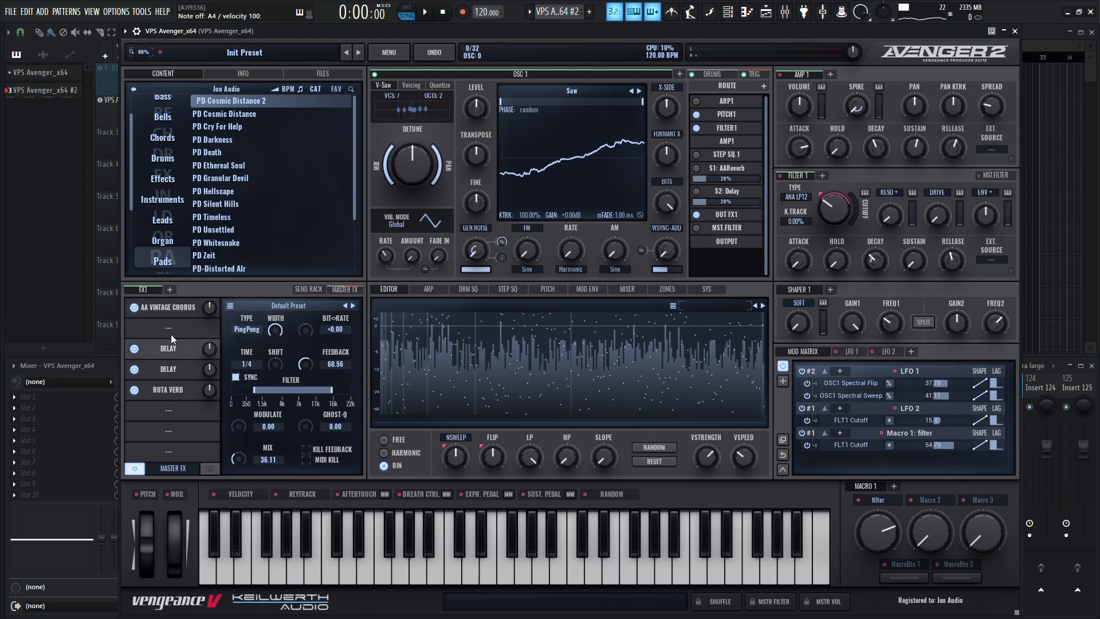
{"action": "left_click", "coordinate": [168, 327]}
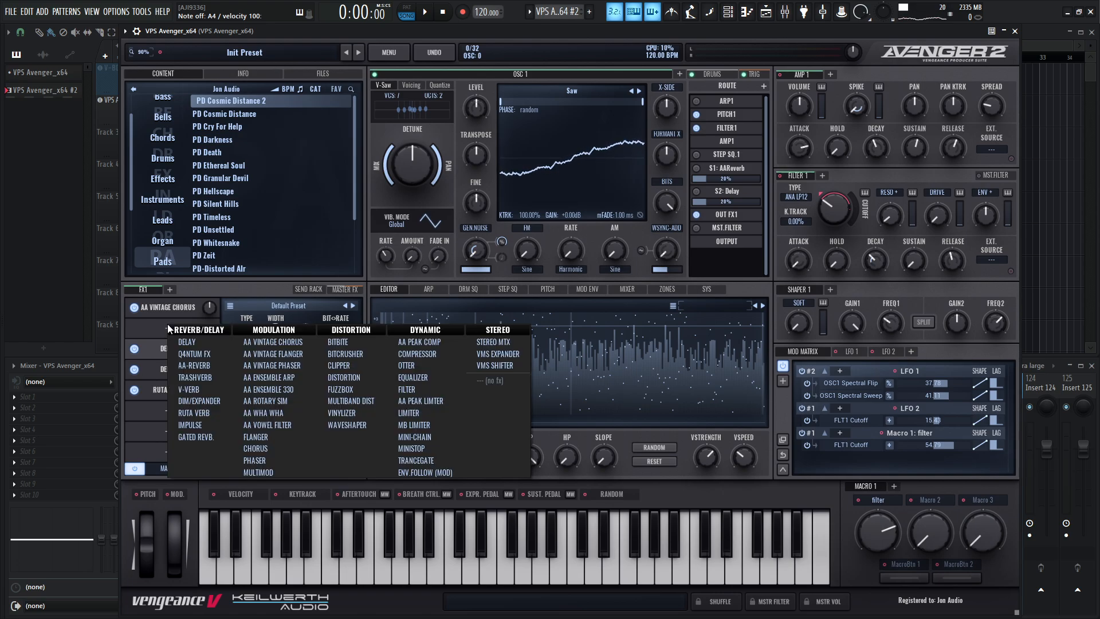
{"action": "left_click", "coordinate": [341, 401]}
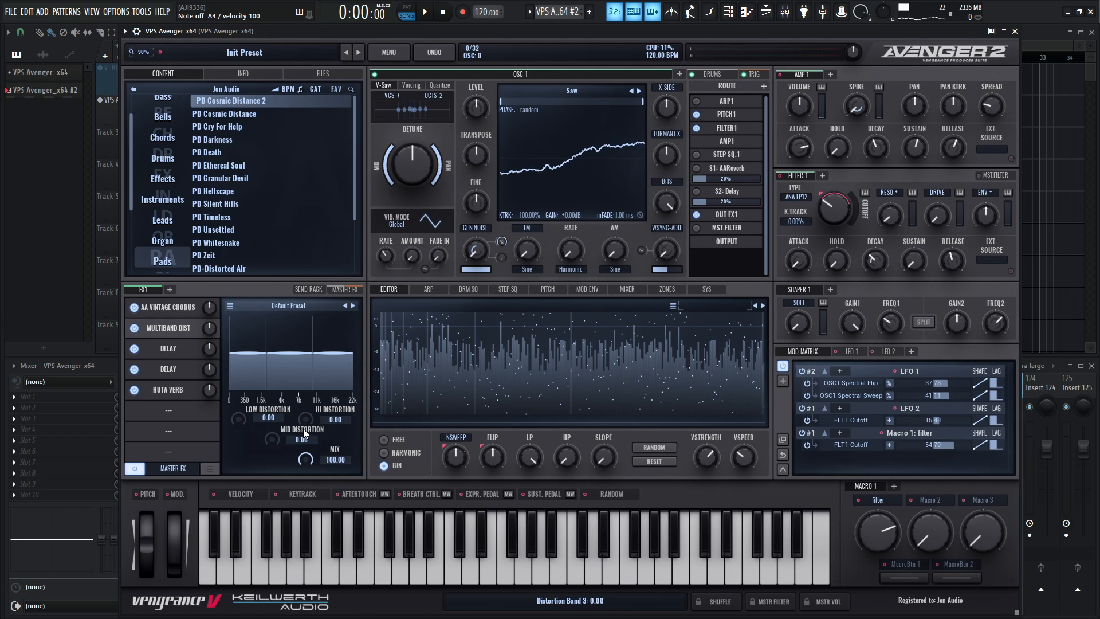
{"action": "left_click_drag", "start_coordinate": [304, 429], "coordinate": [278, 425]}
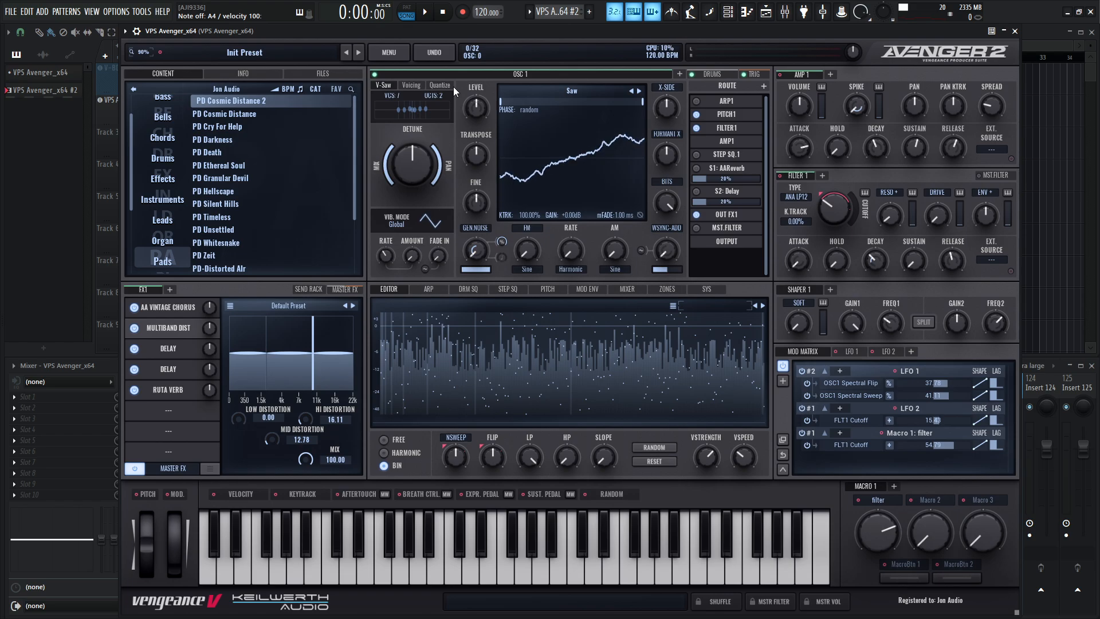
Add a second oscillator and play a few notes to hear it.
{"action": "left_click", "coordinate": [679, 75]}
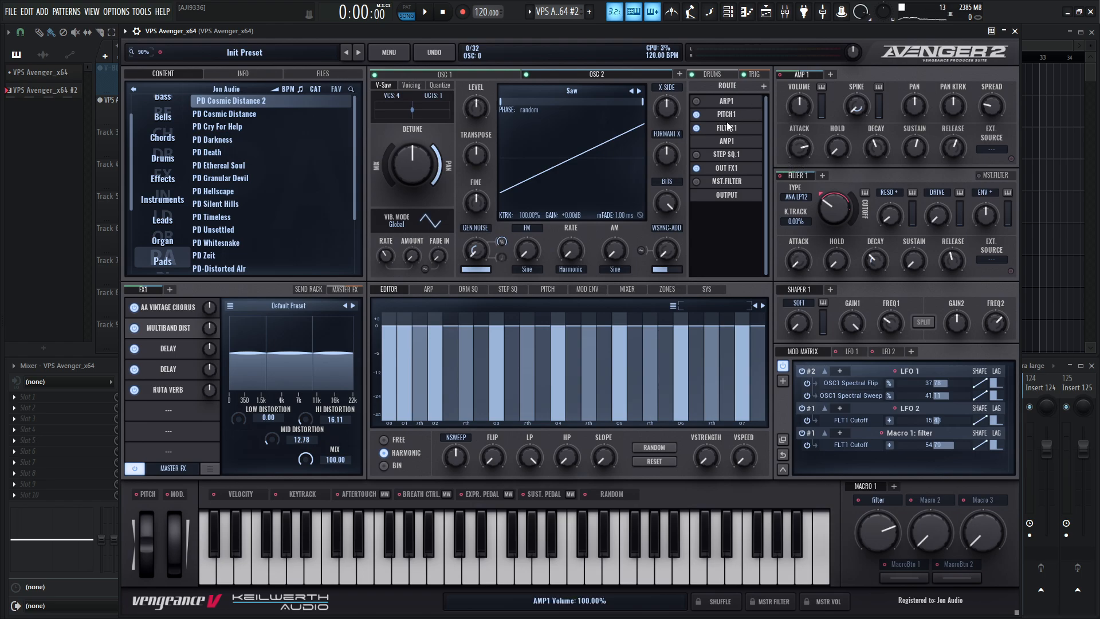
{"action": "key", "text": "w"}
{"action": "key", "text": "h"}
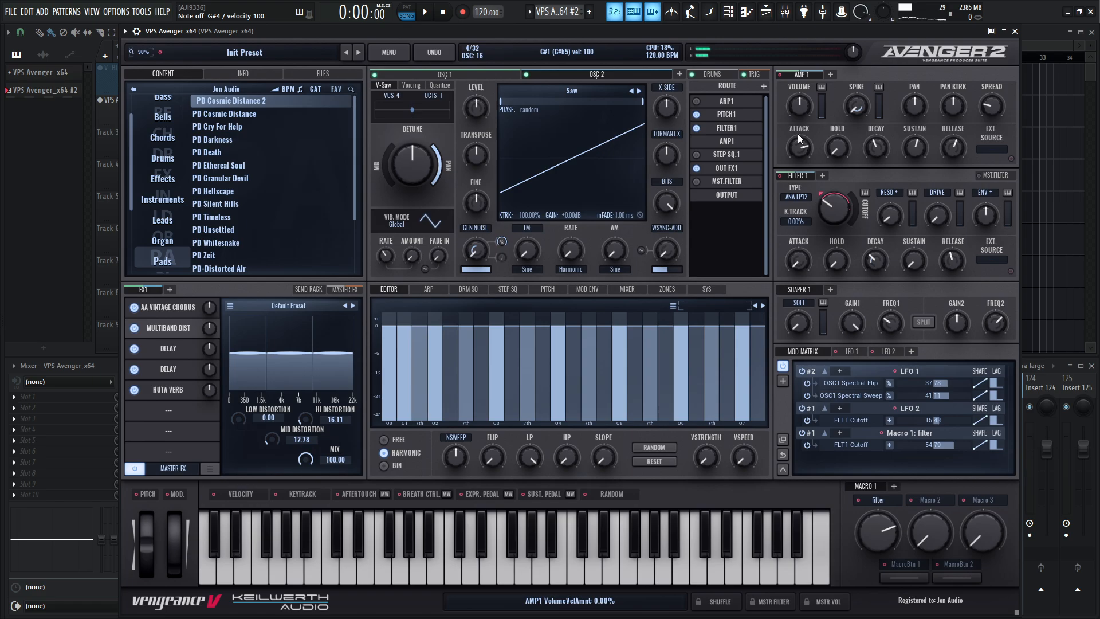
Add a second amp envelope and copy the AMP 1 settings into it.
{"action": "left_click", "coordinate": [830, 74]}
{"action": "right_click", "coordinate": [804, 74]}
{"action": "left_click", "coordinate": [794, 85]}
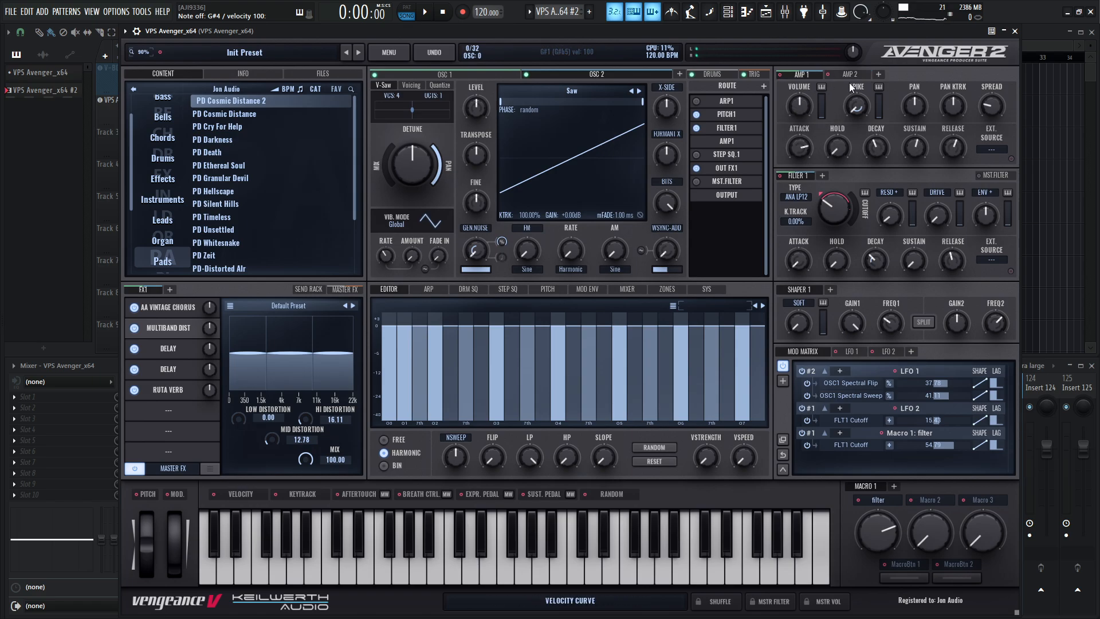
{"action": "right_click", "coordinate": [848, 74]}
{"action": "left_click", "coordinate": [848, 96]}
Rename oscillator 1 to "pad" and oscillator 2 to "arp".
{"action": "left_click", "coordinate": [448, 75]}
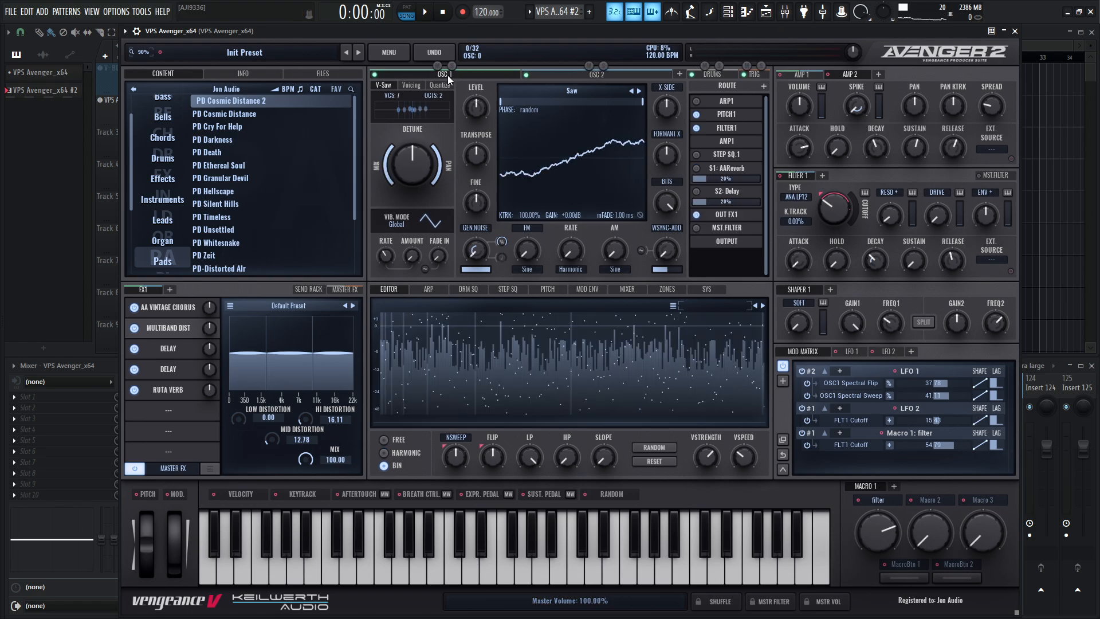
{"action": "double_click", "coordinate": [448, 74]}
{"action": "type", "text": "pa"}
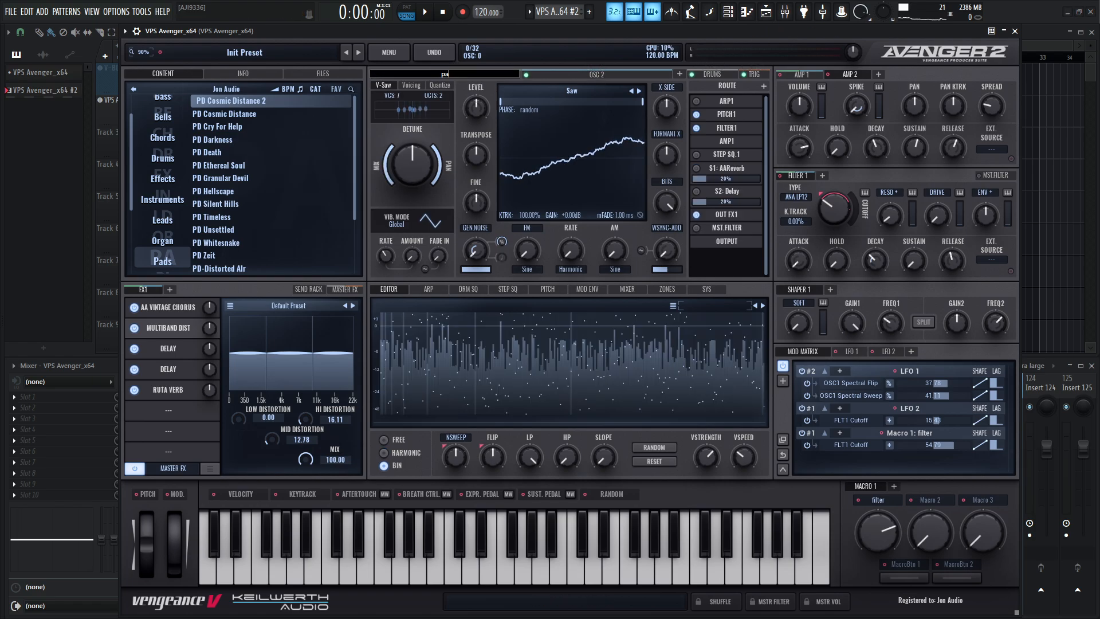
{"action": "type", "text": "d"}
{"action": "key", "text": "Return"}
{"action": "left_click", "coordinate": [594, 75]}
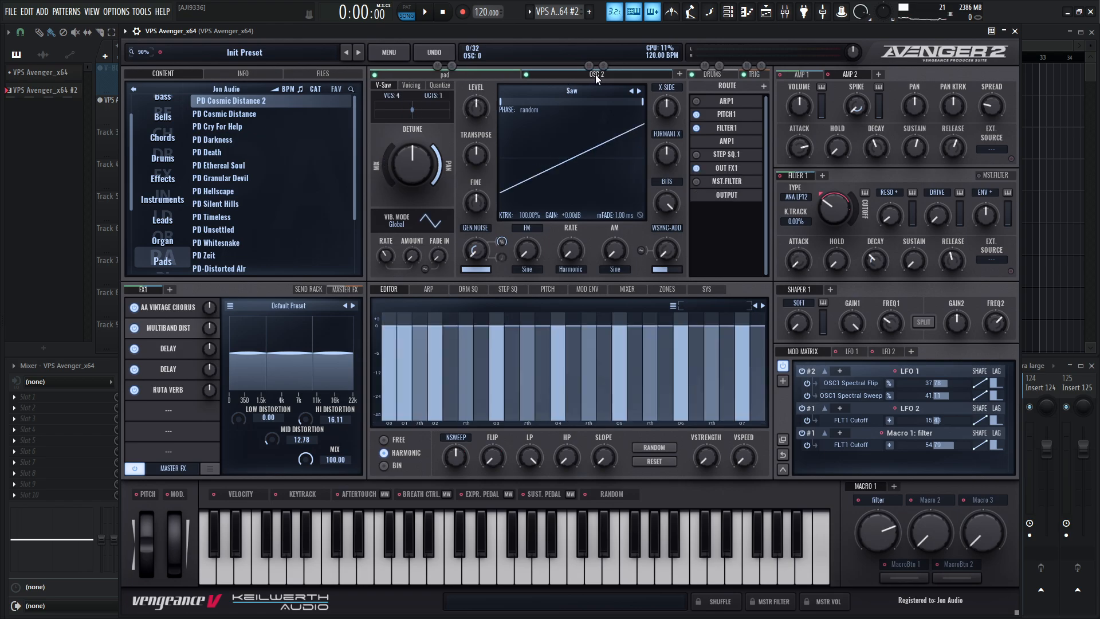
{"action": "double_click", "coordinate": [596, 75]}
{"action": "type", "text": "arp"}
{"action": "key", "text": "Return"}
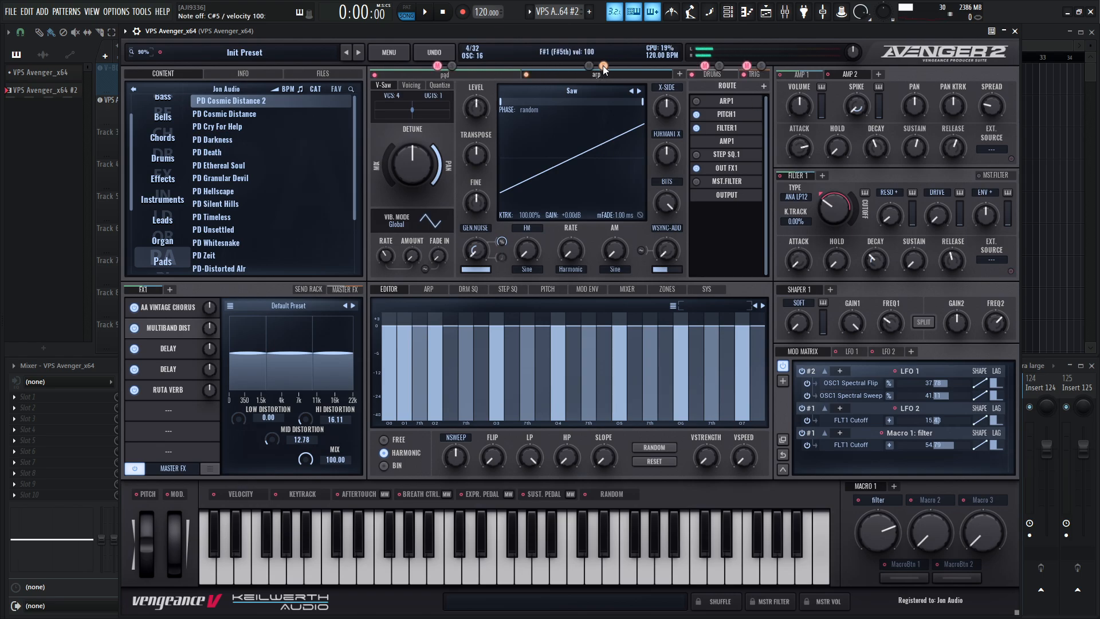
Change the arp oscillator's waveform to Square.
{"action": "left_click", "coordinate": [640, 91]}
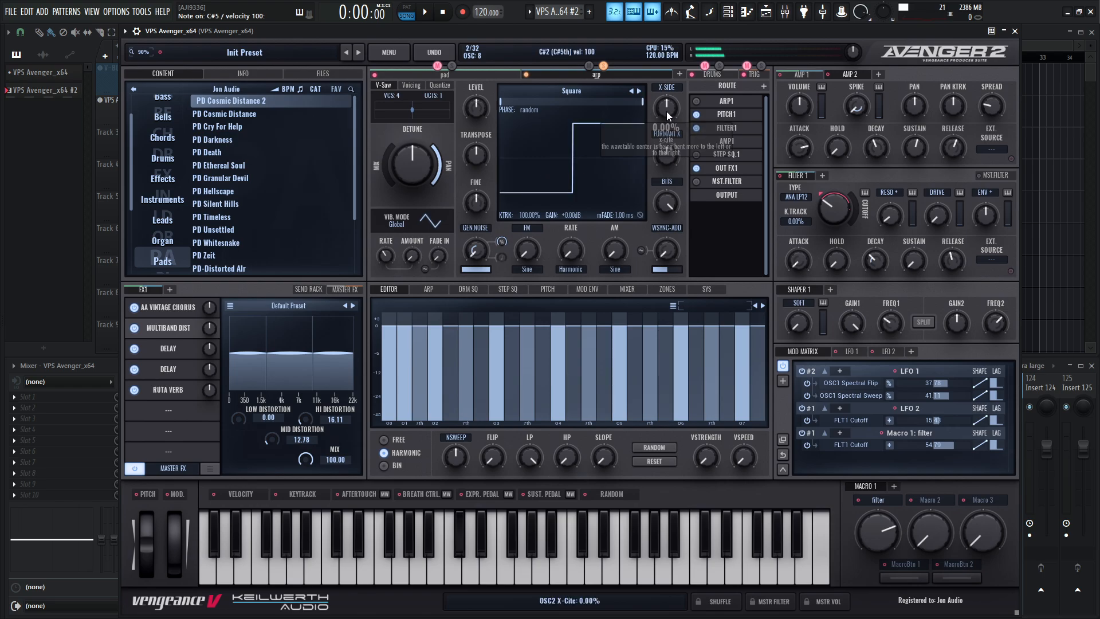
{"action": "mouse_move", "coordinate": [666, 111]}
{"action": "left_mouse_down"}
{"action": "mouse_move", "coordinate": [668, 87]}
{"action": "mouse_move", "coordinate": [665, 122]}
{"action": "mouse_move", "coordinate": [660, 105]}
{"action": "left_mouse_up"}
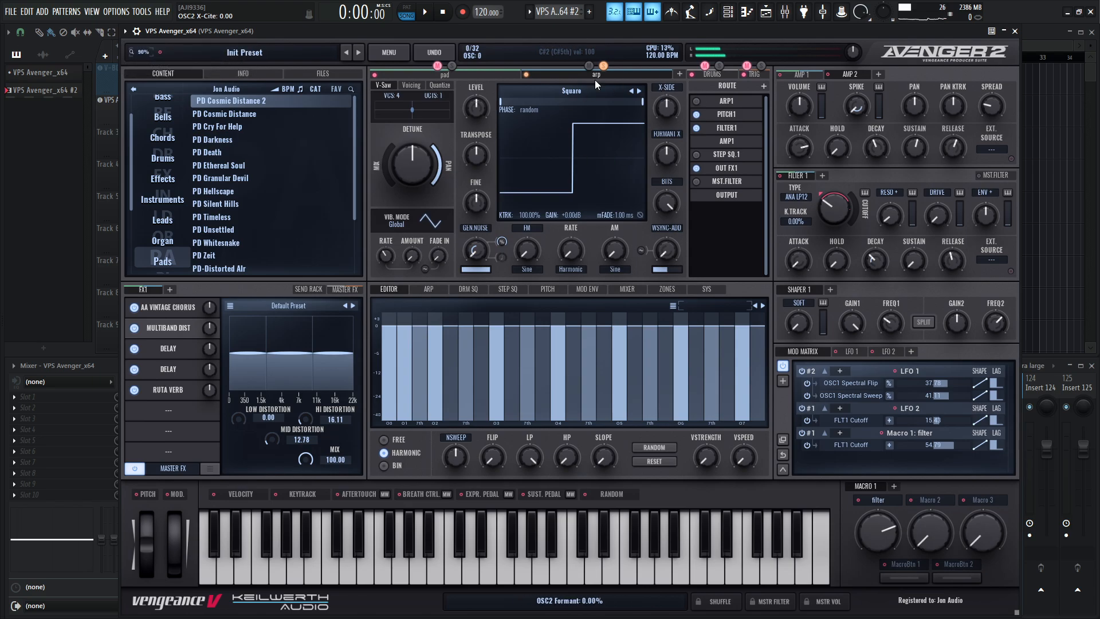
Add a second insert effects rack and route the arp oscillator through FX2 and AMP2.
{"action": "left_click", "coordinate": [171, 288]}
{"action": "left_click", "coordinate": [727, 171]}
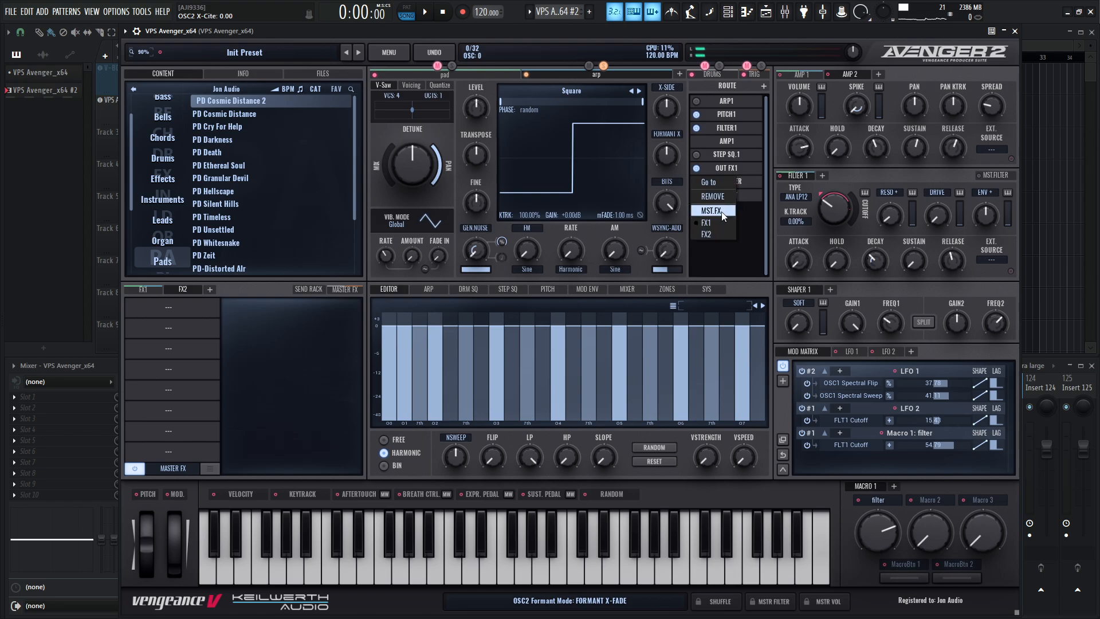
{"action": "left_click", "coordinate": [720, 224]}
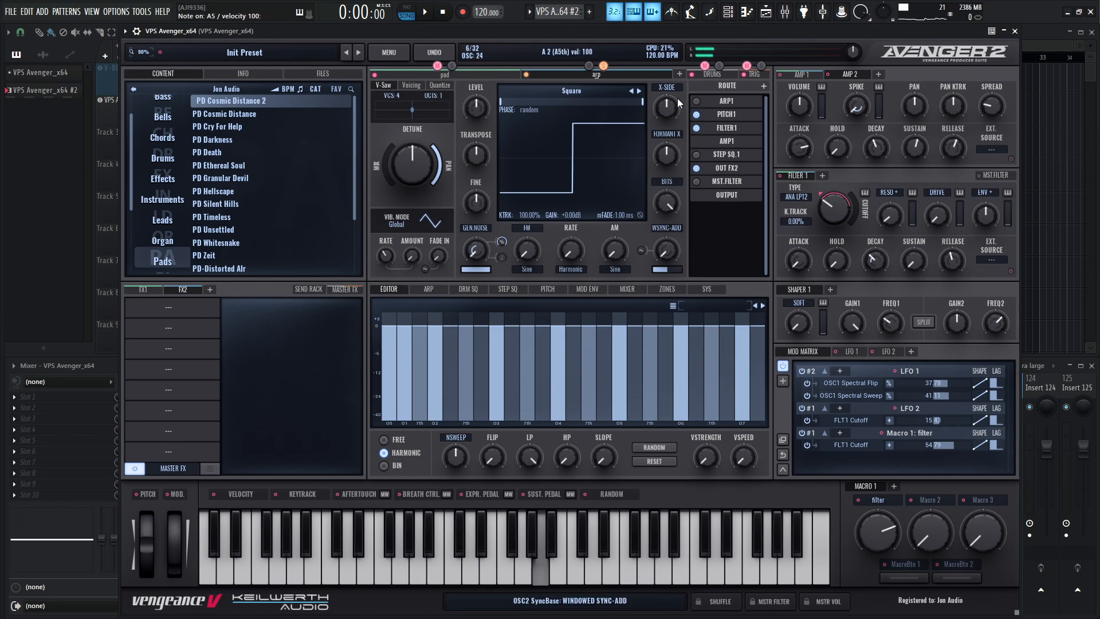
{"action": "left_click", "coordinate": [737, 139]}
{"action": "left_click", "coordinate": [713, 198]}
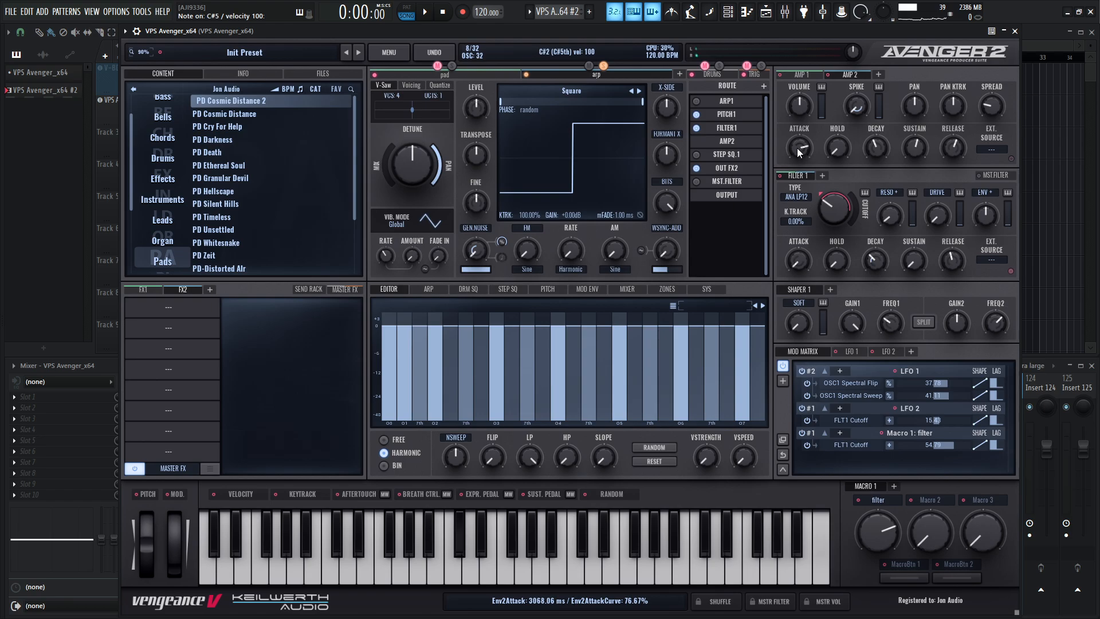
Shorten the attack and release of the AMP 2 envelope.
{"action": "left_click_drag", "start_coordinate": [797, 148], "coordinate": [801, 154]}
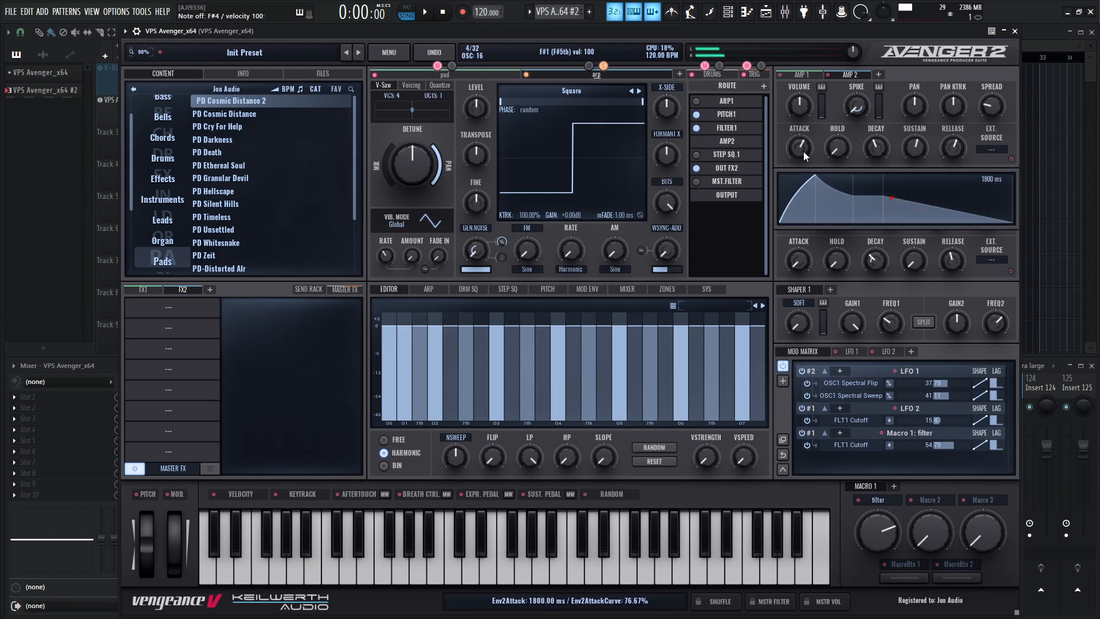
{"action": "left_click_drag", "start_coordinate": [952, 147], "coordinate": [949, 166]}
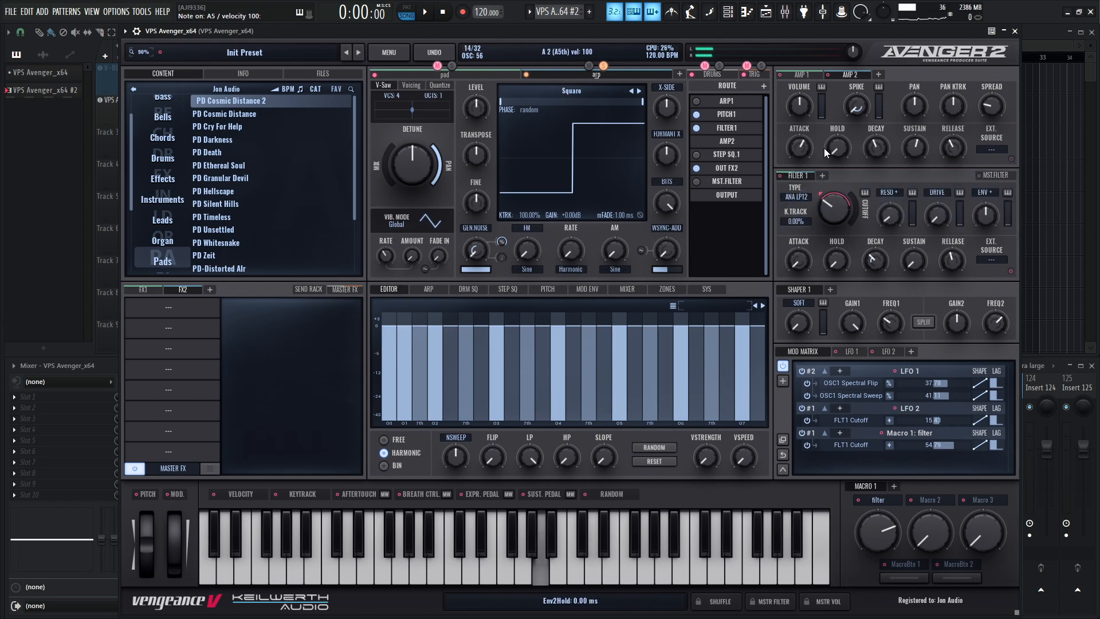
{"action": "left_click_drag", "start_coordinate": [800, 148], "coordinate": [800, 157]}
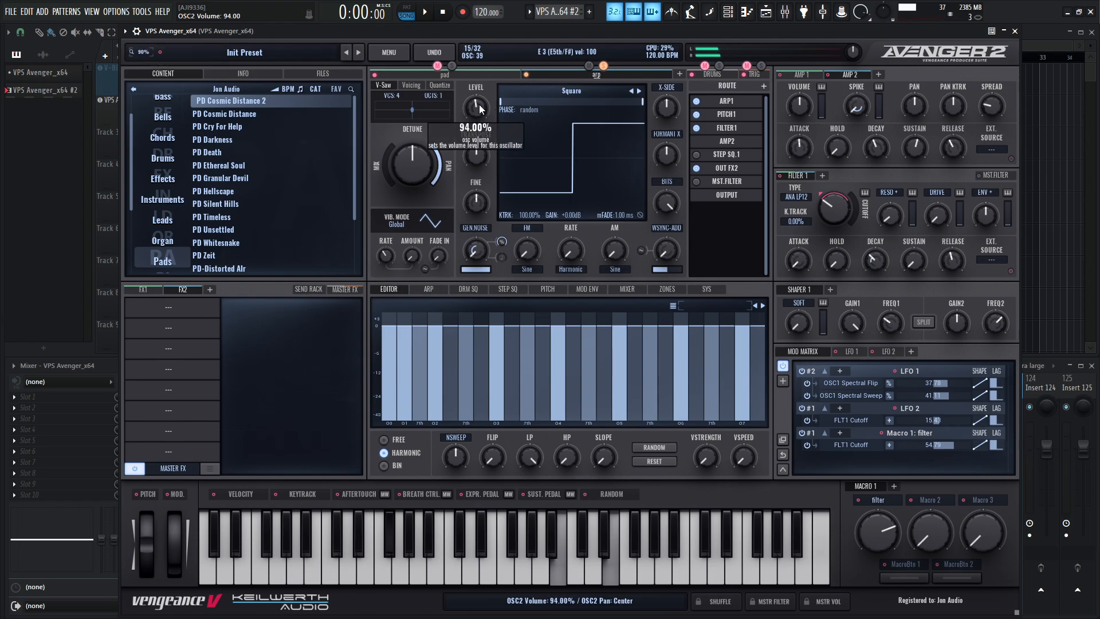
Route the arp oscillator through ARP1 and set the arpeggiator's pattern speed to 1/8.
{"action": "left_click", "coordinate": [430, 288]}
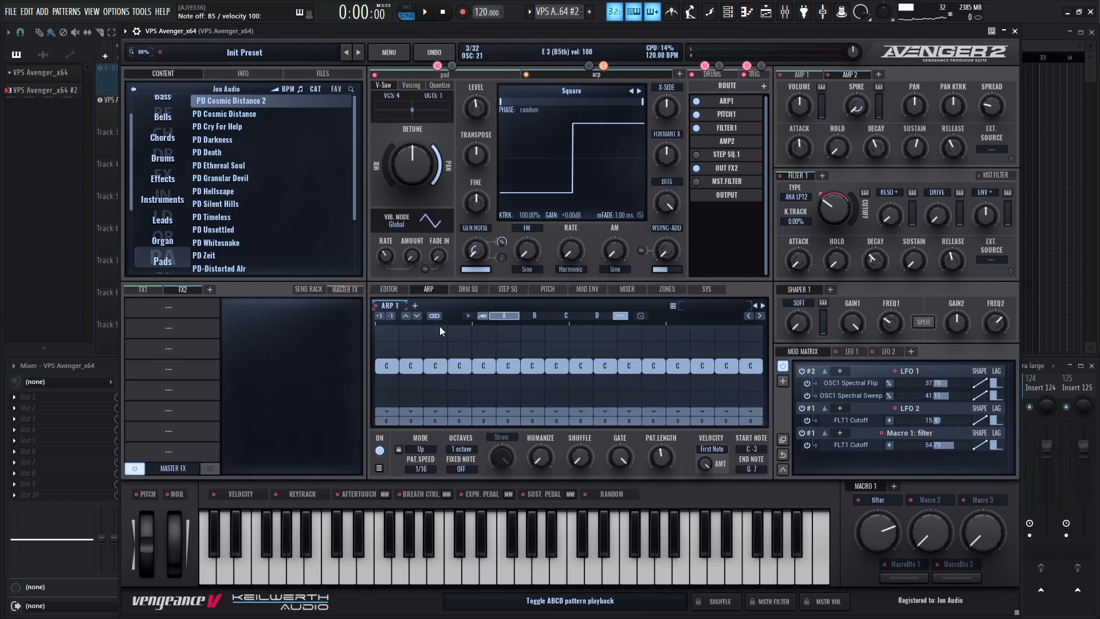
{"action": "scroll", "coordinate": [429, 470], "scroll_direction": "down", "scroll_amount": 1}
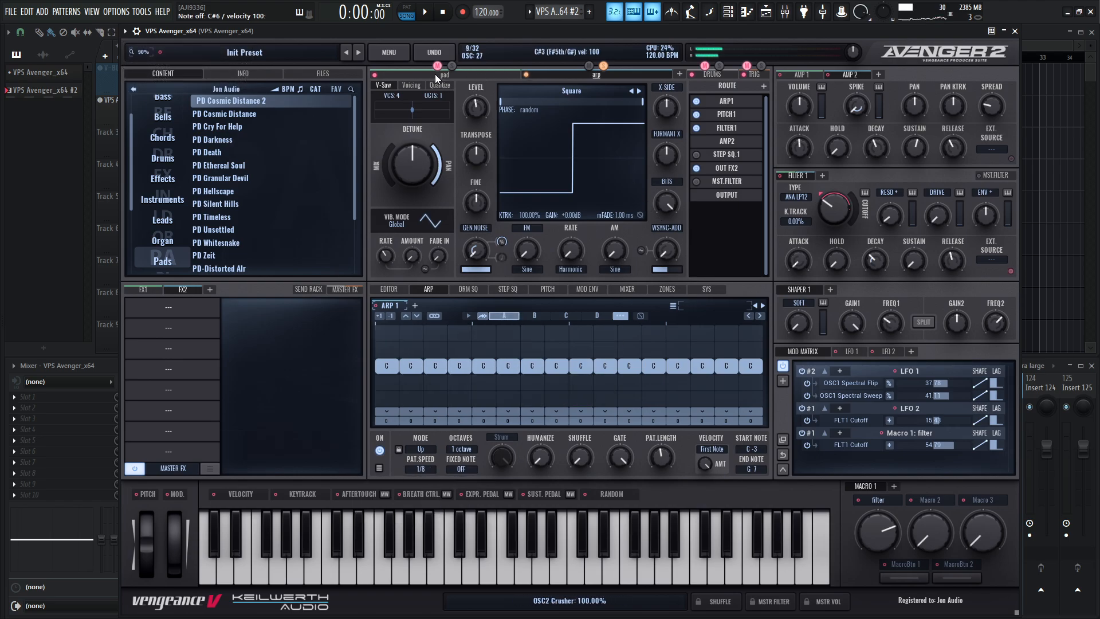
Unsolo the arp layer and lower the Ruta Verb amount in the pad's FX1 rack.
{"action": "left_click", "coordinate": [605, 65]}
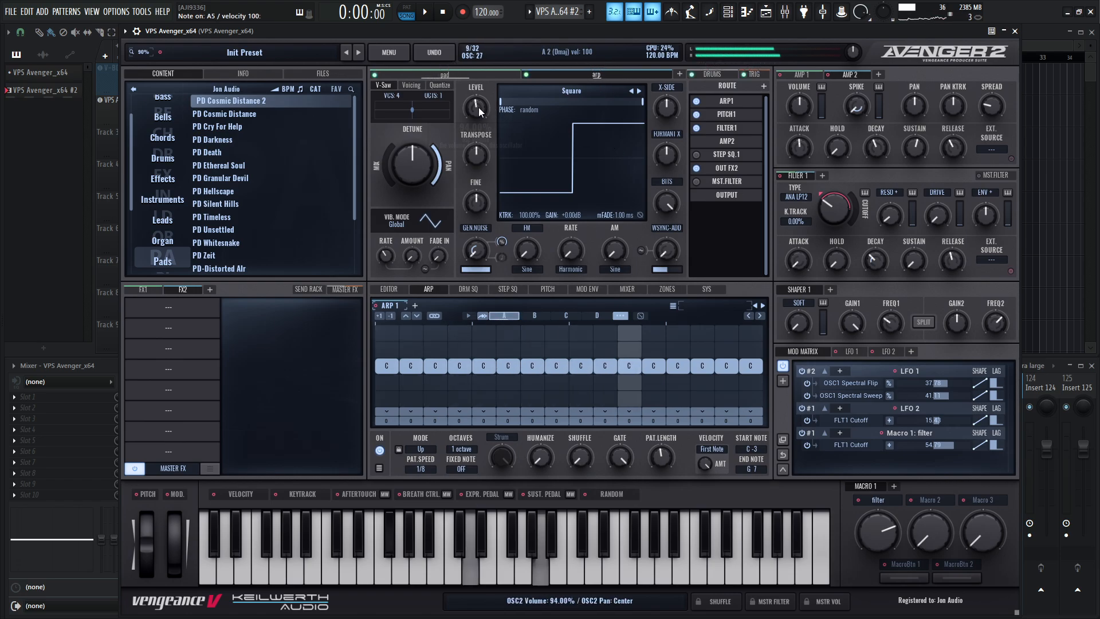
{"action": "left_click", "coordinate": [476, 78]}
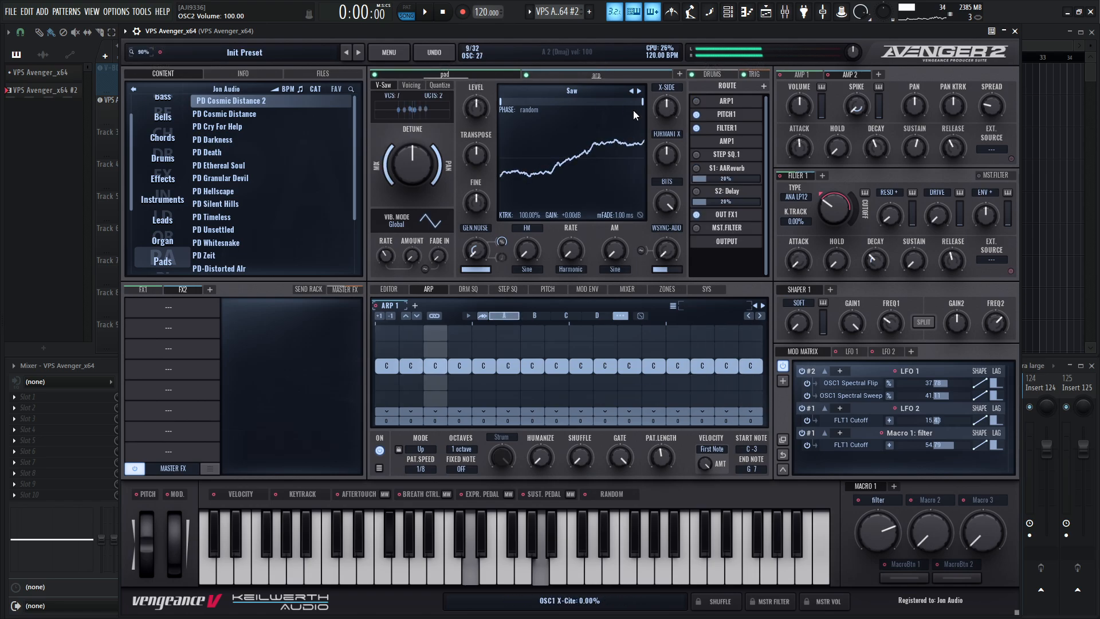
{"action": "left_click", "coordinate": [153, 288]}
{"action": "left_click_drag", "start_coordinate": [202, 391], "coordinate": [206, 401]}
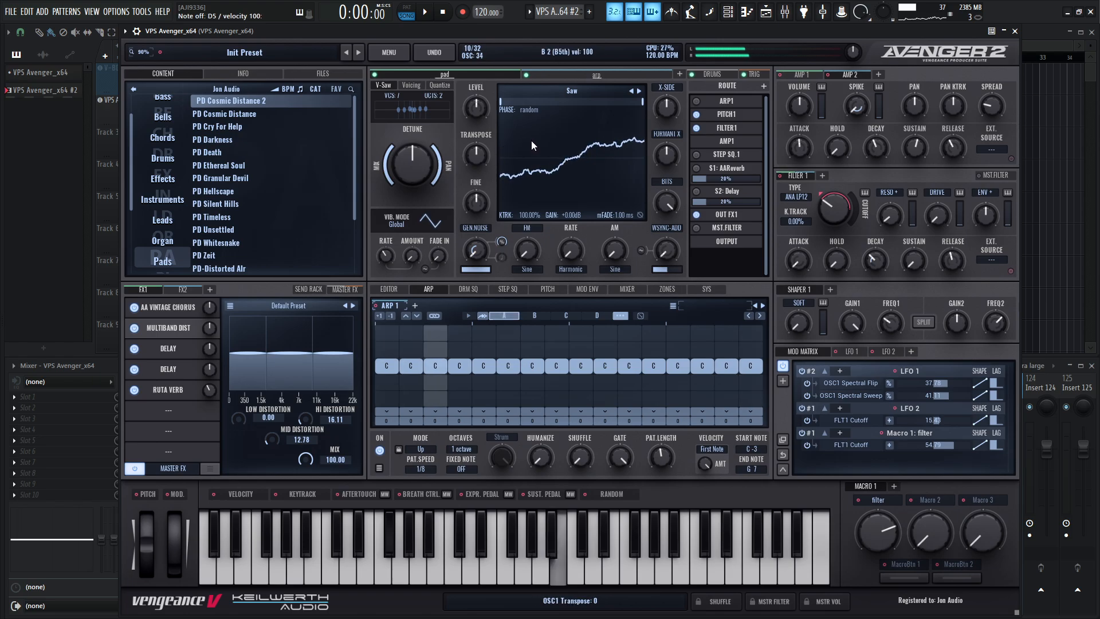
Solo the arp oscillator, set its AMP 2 attack to about 18.67 ms and slightly lower its level.
{"action": "left_click", "coordinate": [599, 73]}
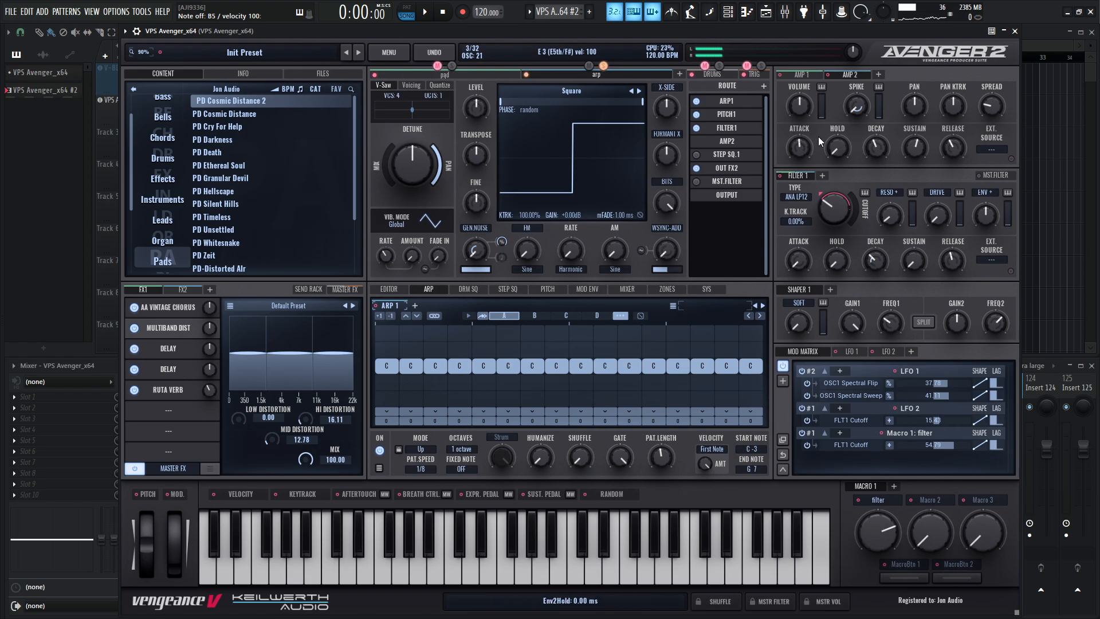
{"action": "mouse_move", "coordinate": [799, 149]}
{"action": "left_click_drag", "start_coordinate": [799, 149], "coordinate": [801, 174]}
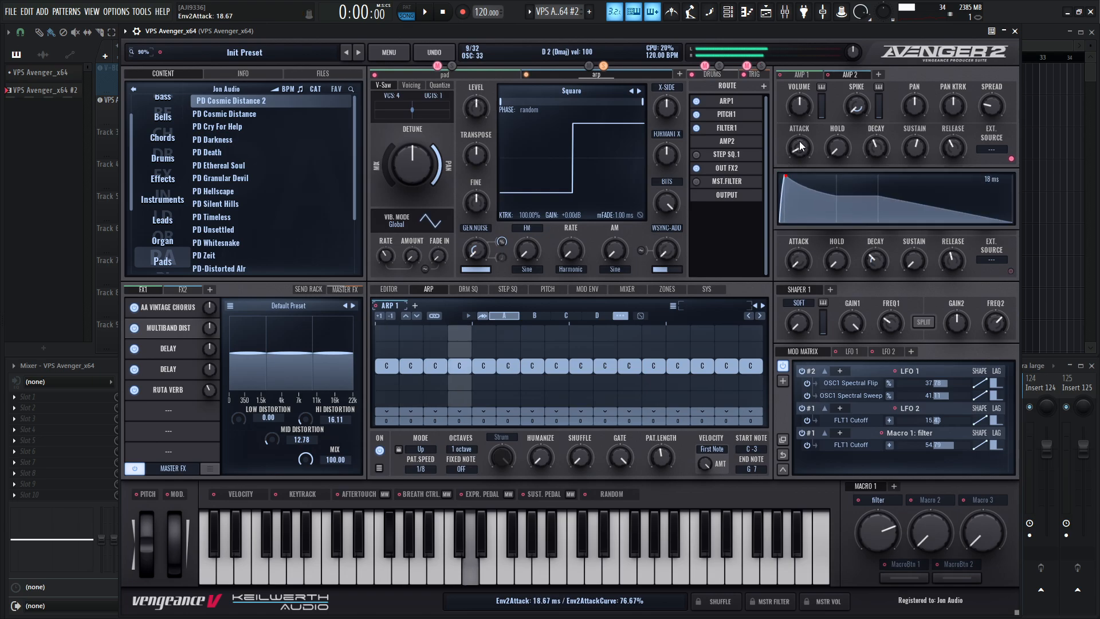
{"action": "left_click_drag", "start_coordinate": [479, 102], "coordinate": [480, 111]}
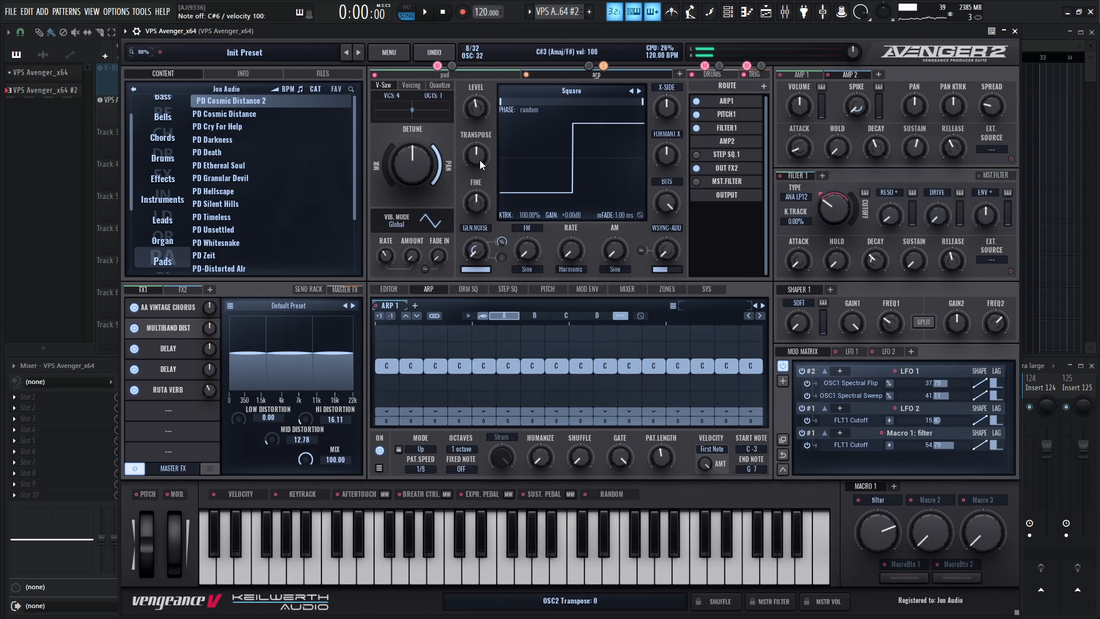
Transpose the arp oscillator up to +24 semitones and increase the random stereo spread of AMP 2.
{"action": "scroll", "coordinate": [479, 160], "scroll_direction": "up", "scroll_amount": 2}
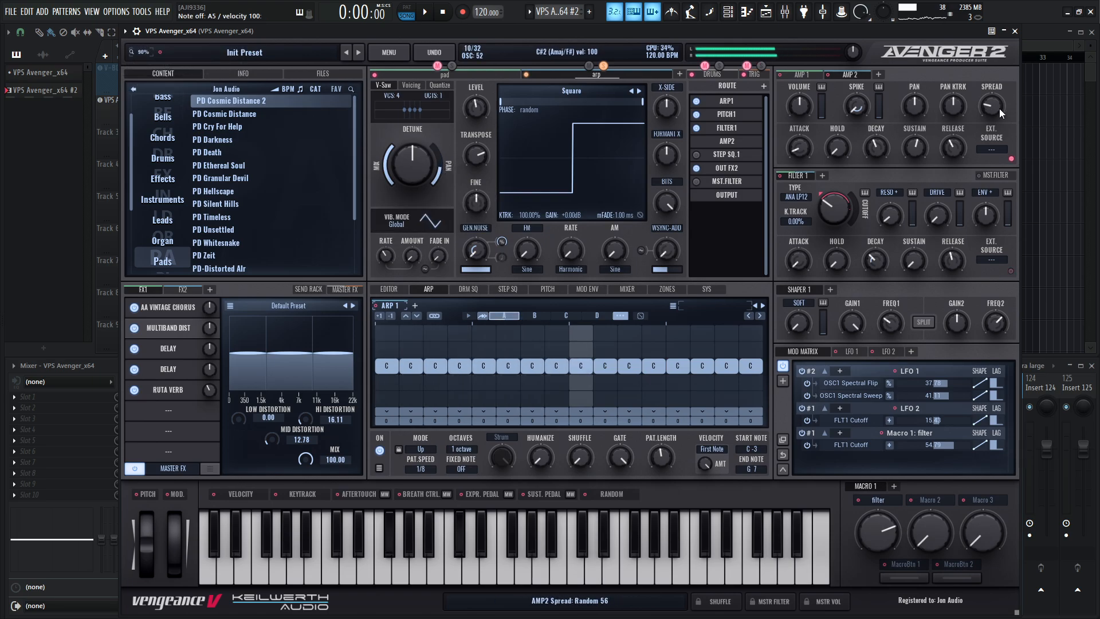
{"action": "mouse_move", "coordinate": [995, 115]}
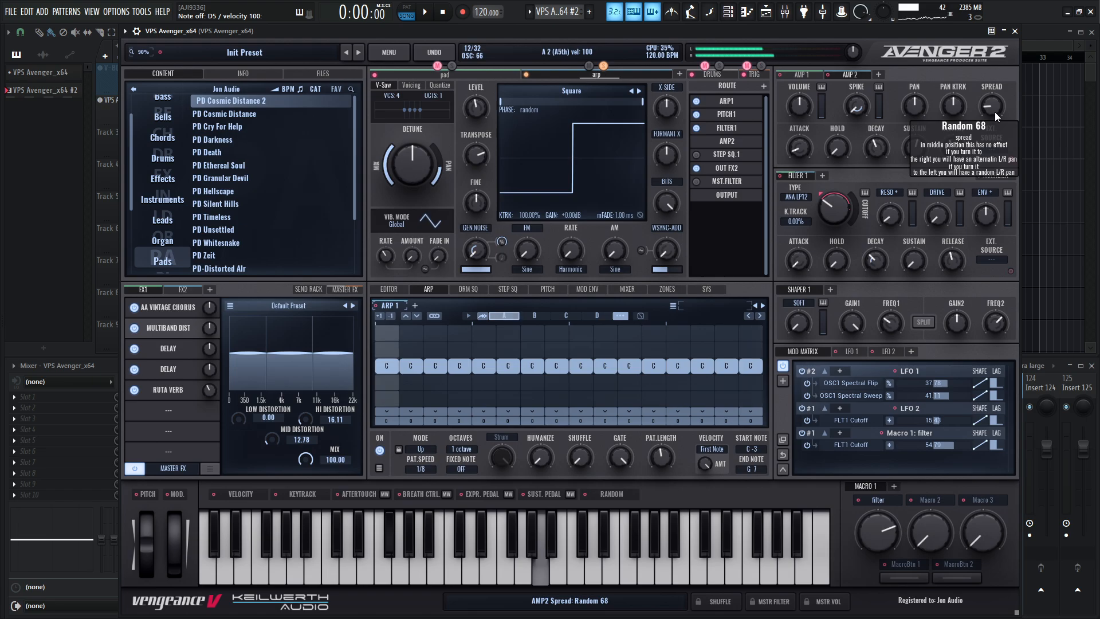
{"action": "left_click_drag", "start_coordinate": [995, 108], "coordinate": [995, 112]}
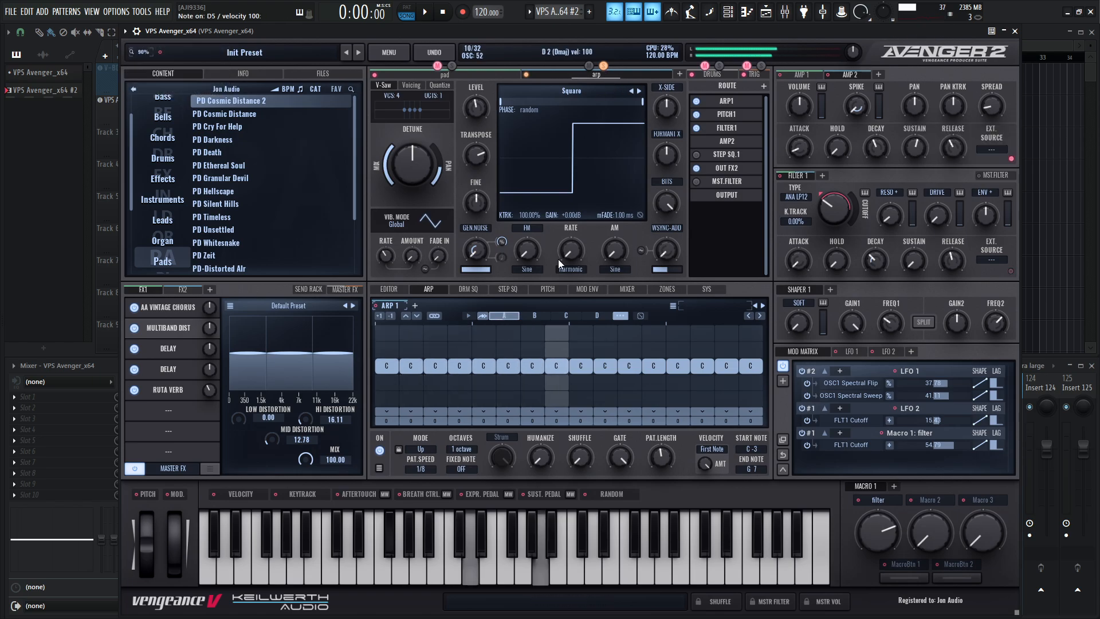
Set the arpeggiator's range to 2 octaves.
{"action": "left_click", "coordinate": [463, 450]}
{"action": "left_click", "coordinate": [473, 472]}
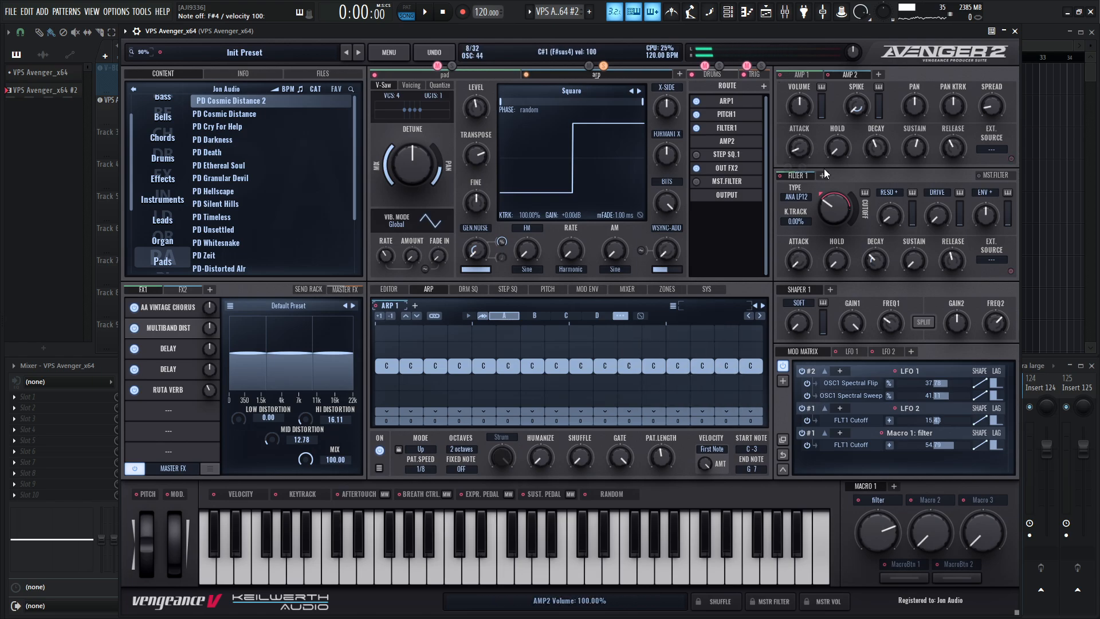
Add a second filter and route the arp oscillator through Filter 2 instead of Filter 1.
{"action": "left_click", "coordinate": [729, 130]}
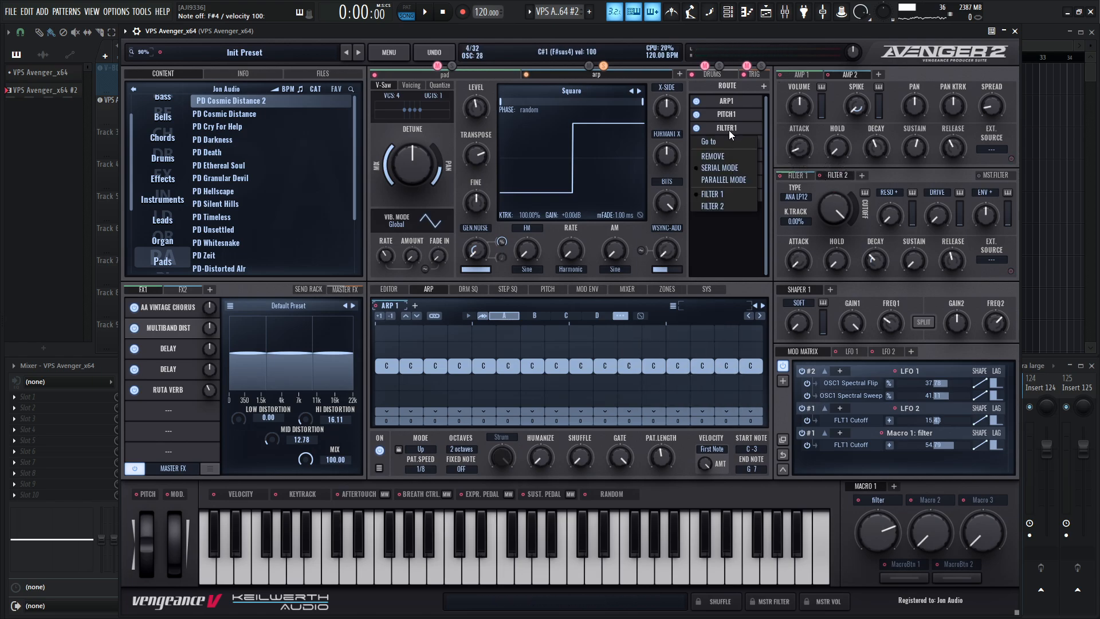
{"action": "left_click", "coordinate": [728, 206]}
Lower Filter 2's cutoff, add about 3.89% resonance and raise its envelope amount.
{"action": "left_click_drag", "start_coordinate": [838, 207], "coordinate": [843, 258]}
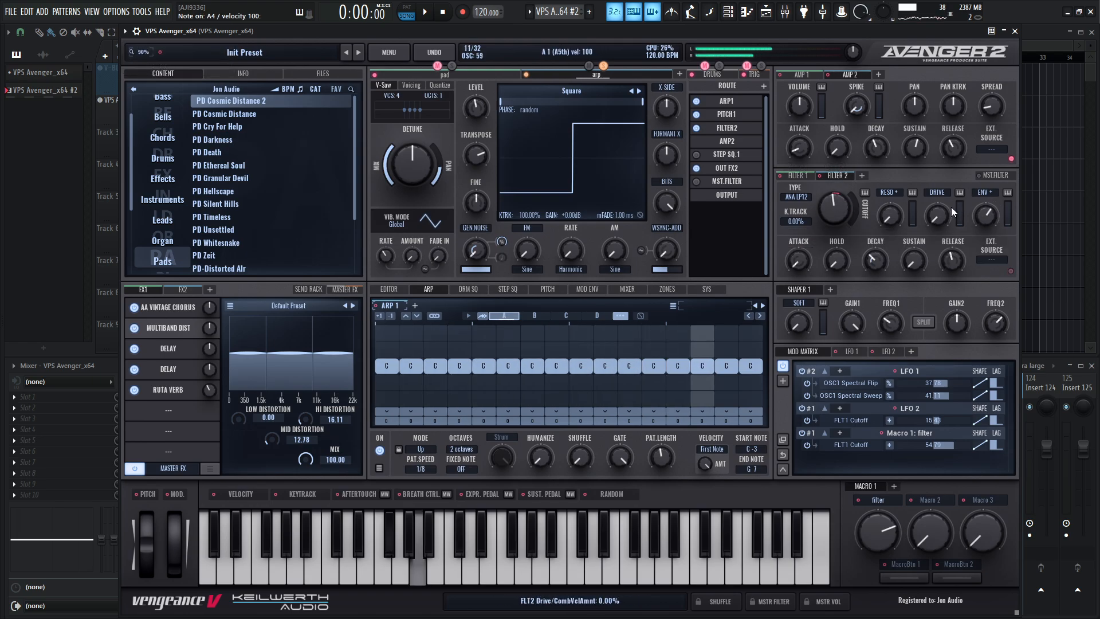
{"action": "left_click_drag", "start_coordinate": [841, 206], "coordinate": [839, 217]}
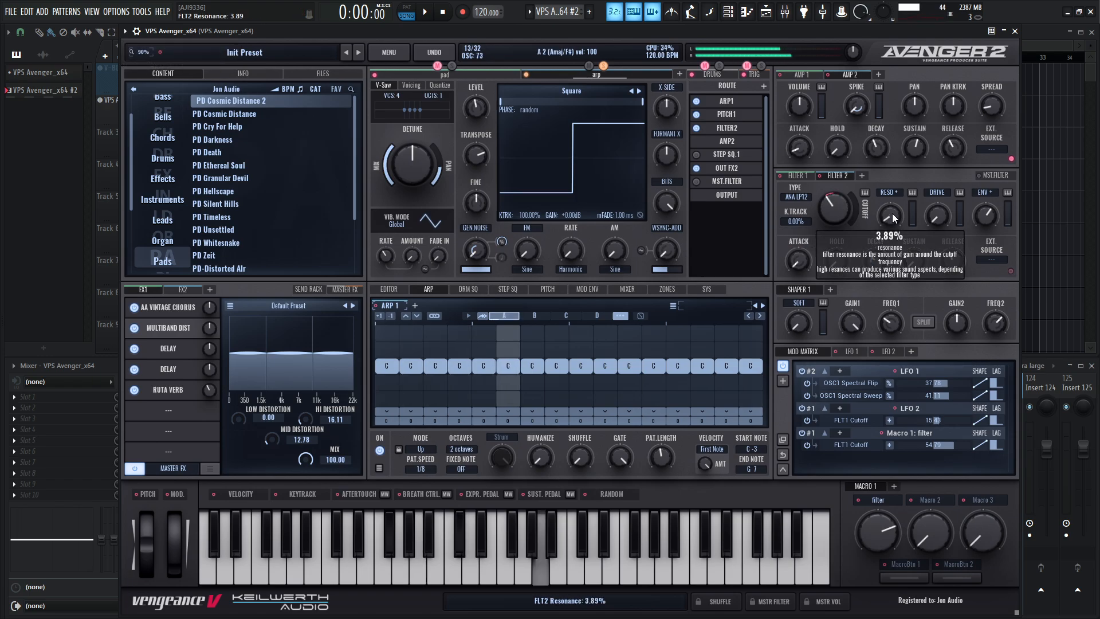
{"action": "left_click_drag", "start_coordinate": [987, 217], "coordinate": [988, 217]}
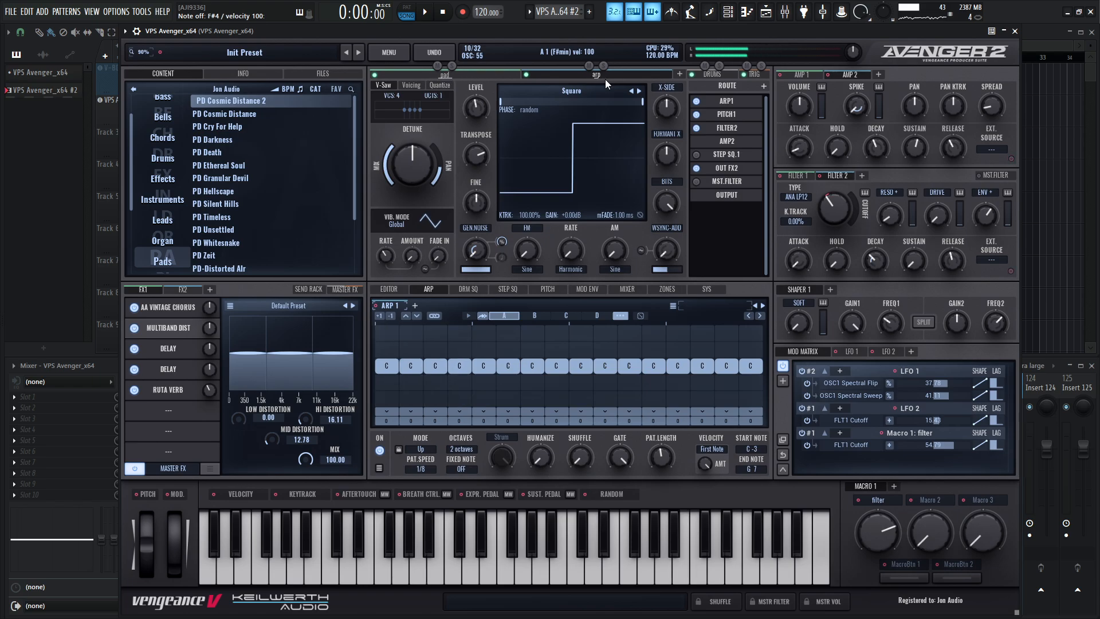
Solo the arp layer, load an Equalizer in the first FX2 slot and open its full editor.
{"action": "left_click", "coordinate": [601, 65]}
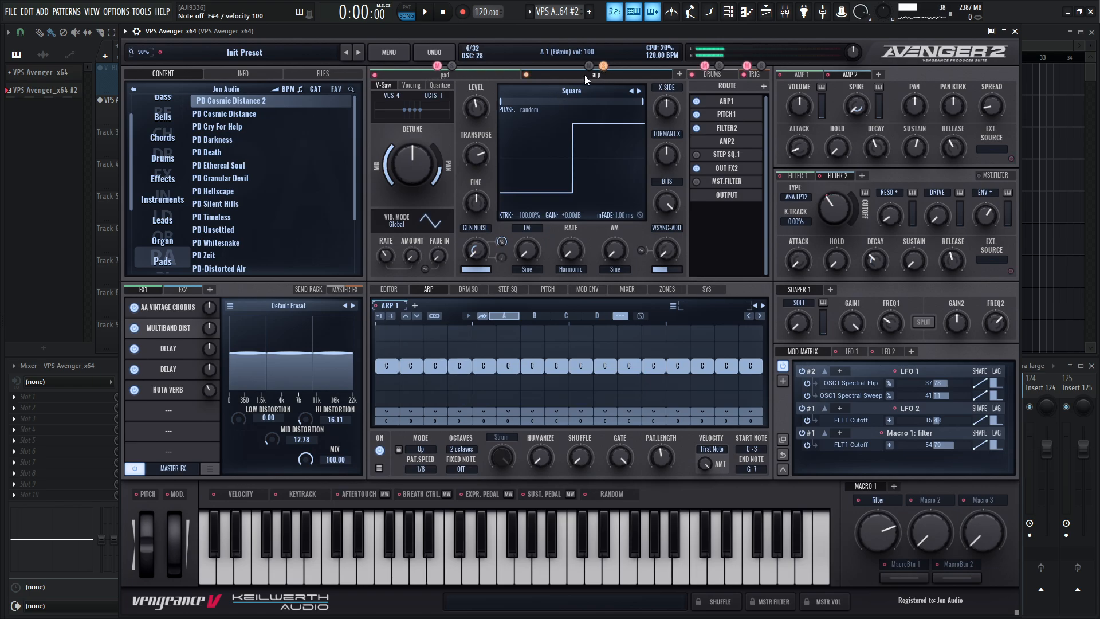
{"action": "left_click", "coordinate": [182, 289]}
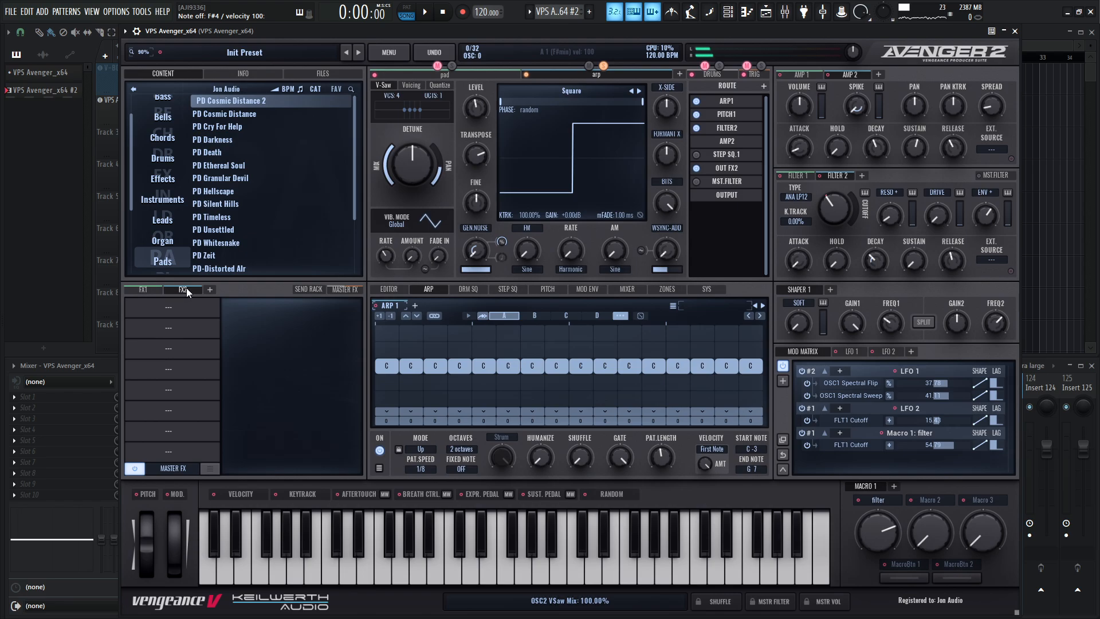
{"action": "left_click", "coordinate": [168, 306]}
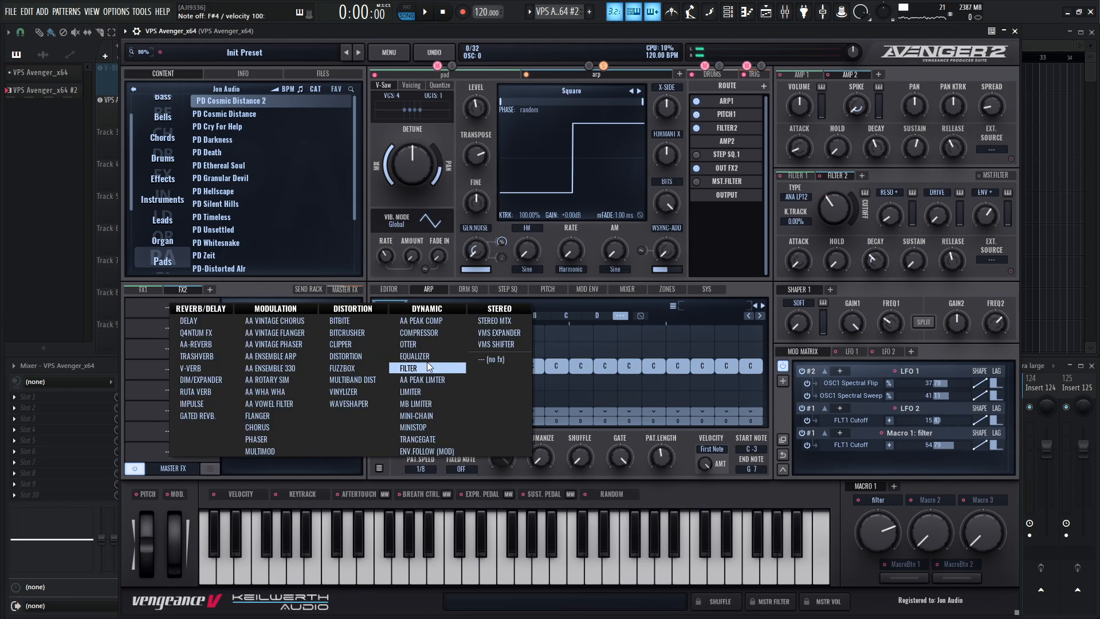
{"action": "left_click", "coordinate": [425, 356]}
{"action": "left_click", "coordinate": [304, 467]}
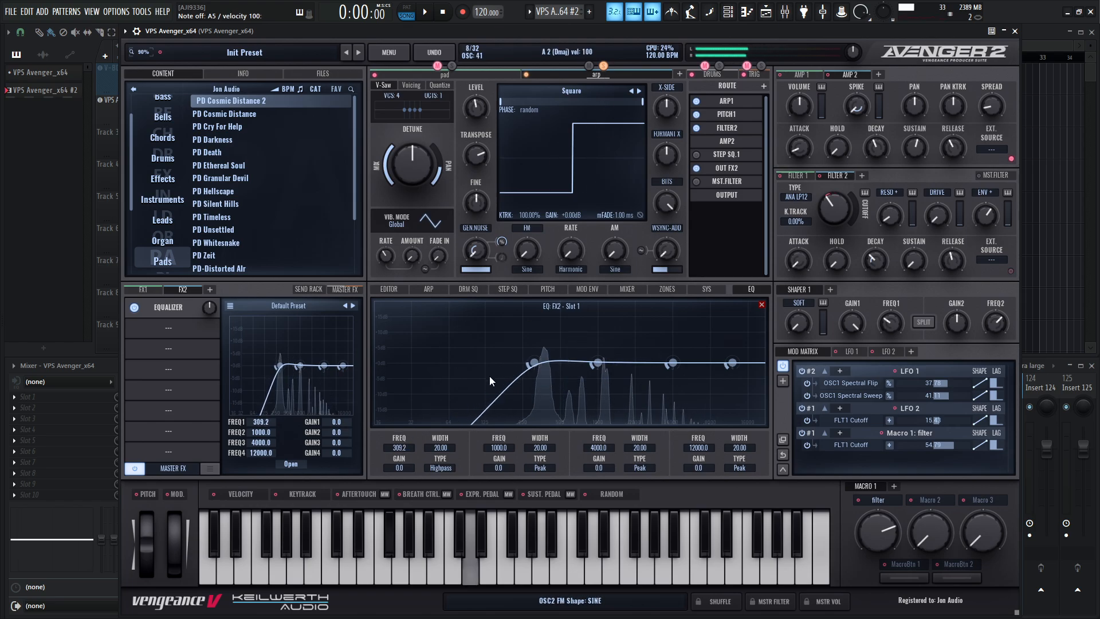
Set the first EQ band to a highpass at 467.8 Hz and cut the second band by 3.5 dB at 968.8 Hz.
{"action": "left_click_drag", "start_coordinate": [409, 449], "coordinate": [411, 438]}
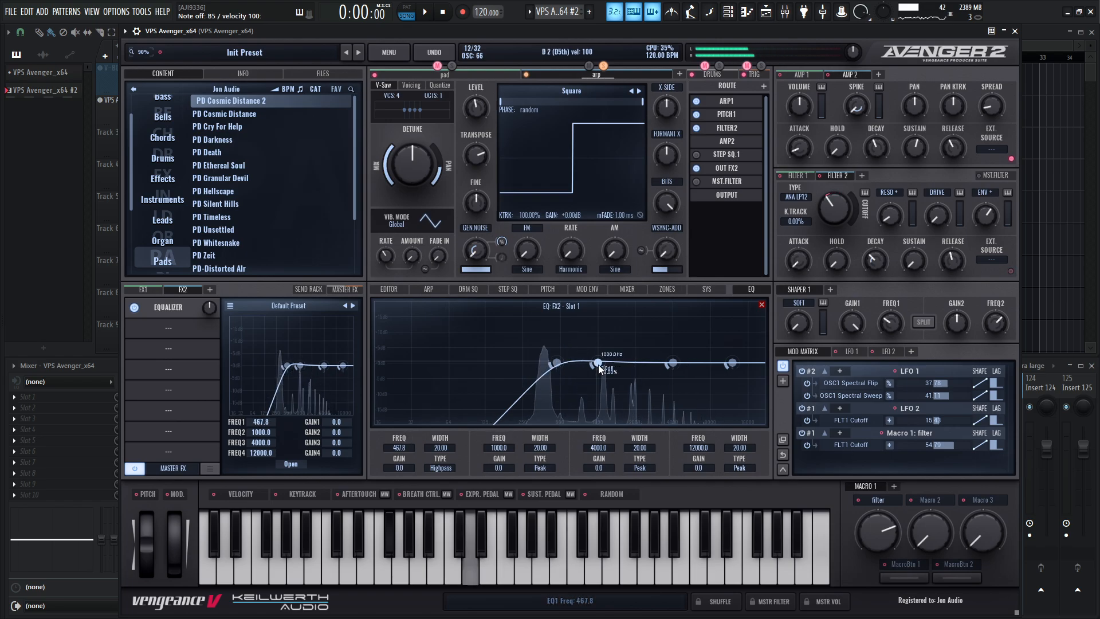
{"action": "mouse_move", "coordinate": [598, 364]}
{"action": "left_mouse_down"}
{"action": "mouse_move", "coordinate": [601, 332]}
{"action": "mouse_move", "coordinate": [596, 377]}
{"action": "left_mouse_up"}
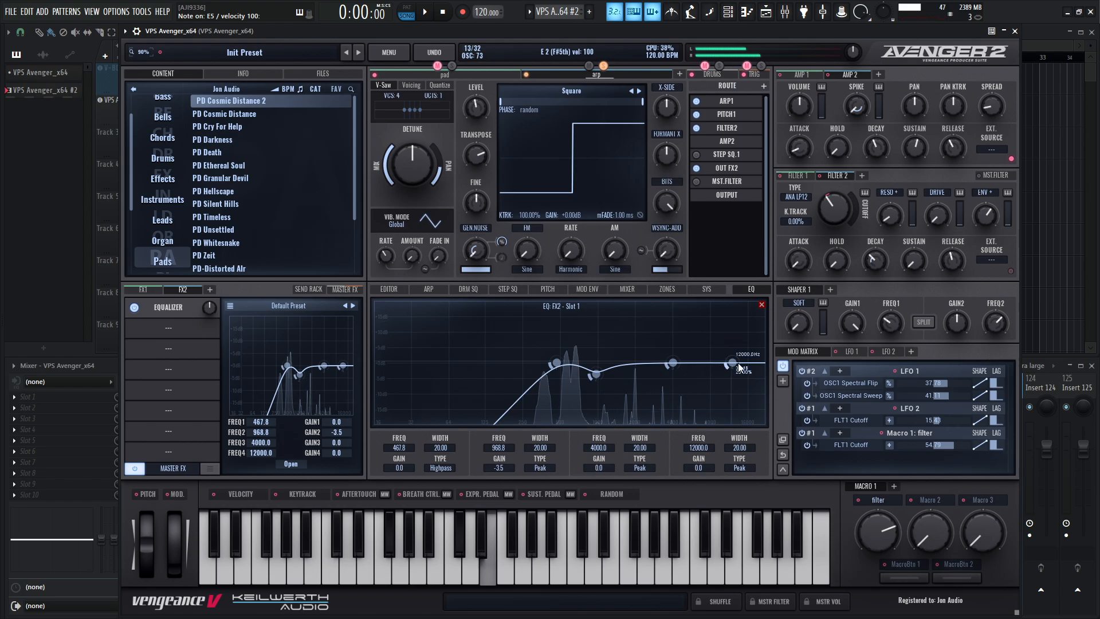
Turn the fourth EQ band into a high shelf at 5905.7 Hz with a gain of 0.8.
{"action": "left_click", "coordinate": [747, 468]}
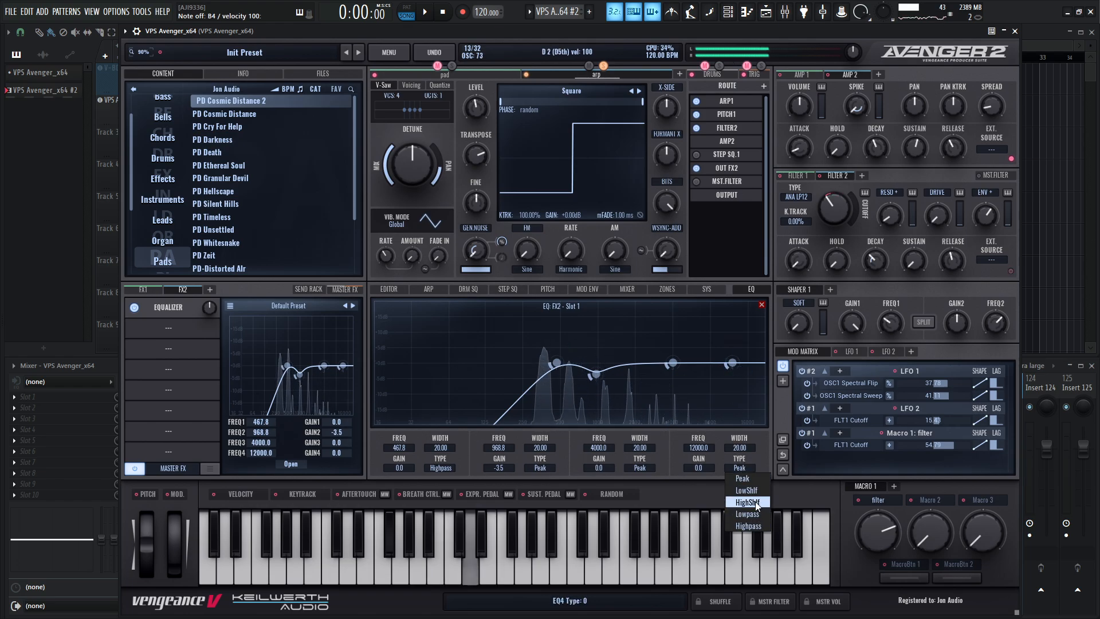
{"action": "left_click", "coordinate": [755, 501]}
{"action": "left_click_drag", "start_coordinate": [732, 363], "coordinate": [694, 359]}
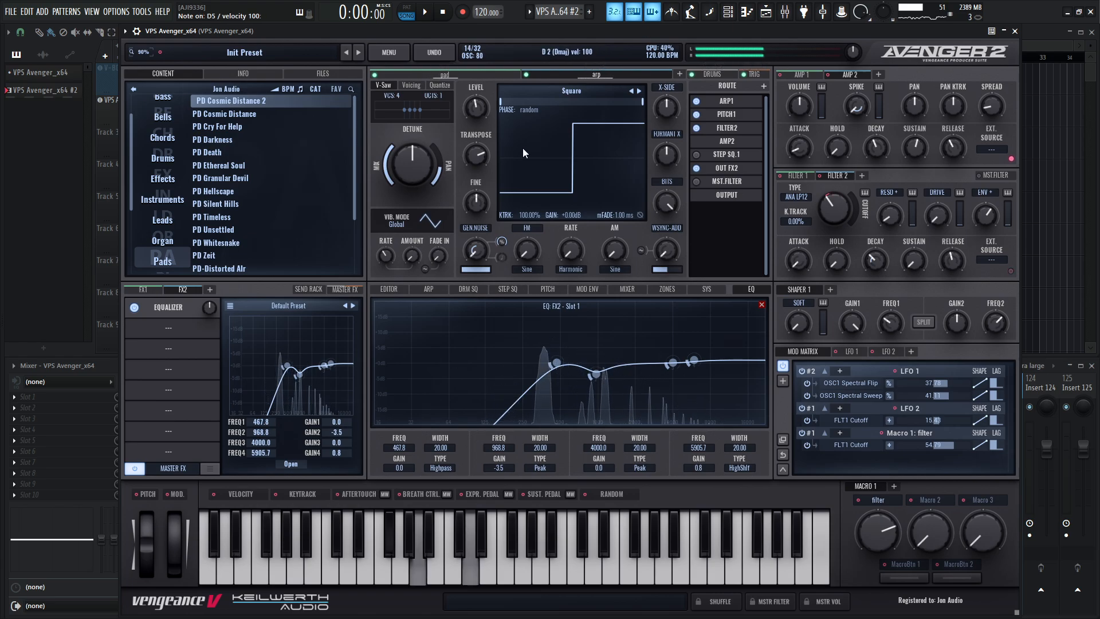
Set the arp oscillator's transpose to +24 and its V-Saw to 6 voices over 2 octaves.
{"action": "mouse_move", "coordinate": [479, 153]}
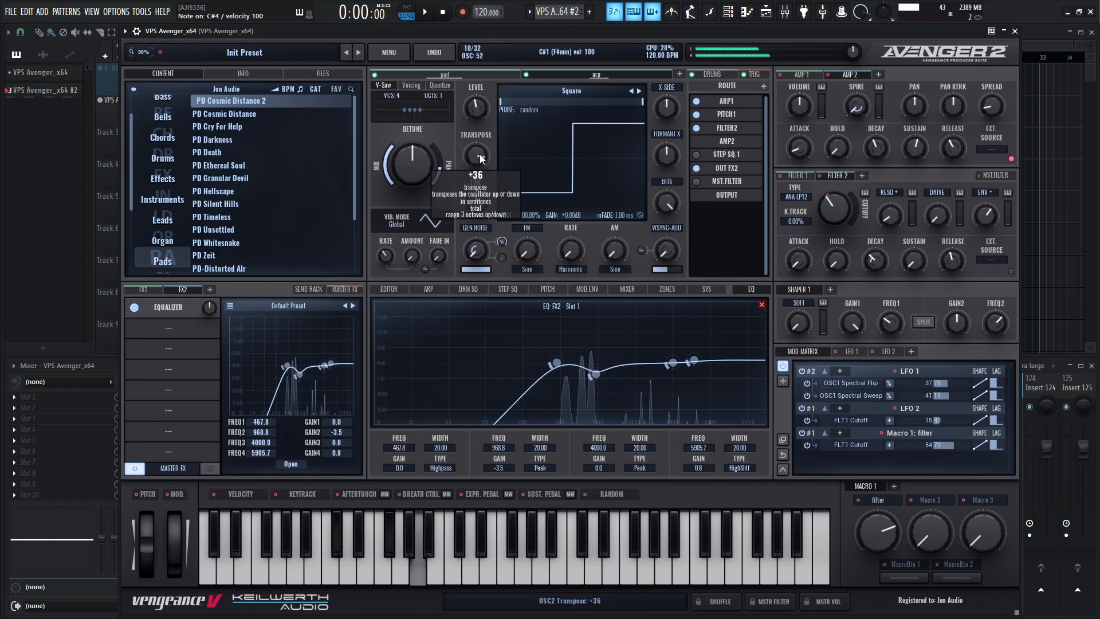
{"action": "scroll", "coordinate": [480, 154], "scroll_direction": "down", "scroll_amount": 1}
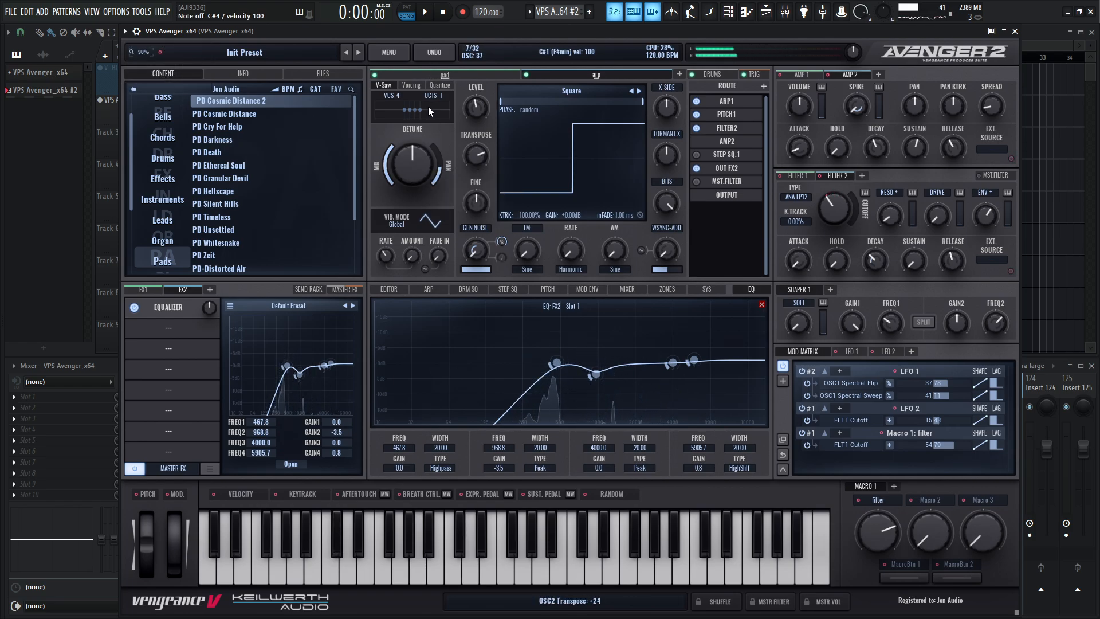
{"action": "scroll", "coordinate": [434, 97], "scroll_direction": "up", "scroll_amount": 1}
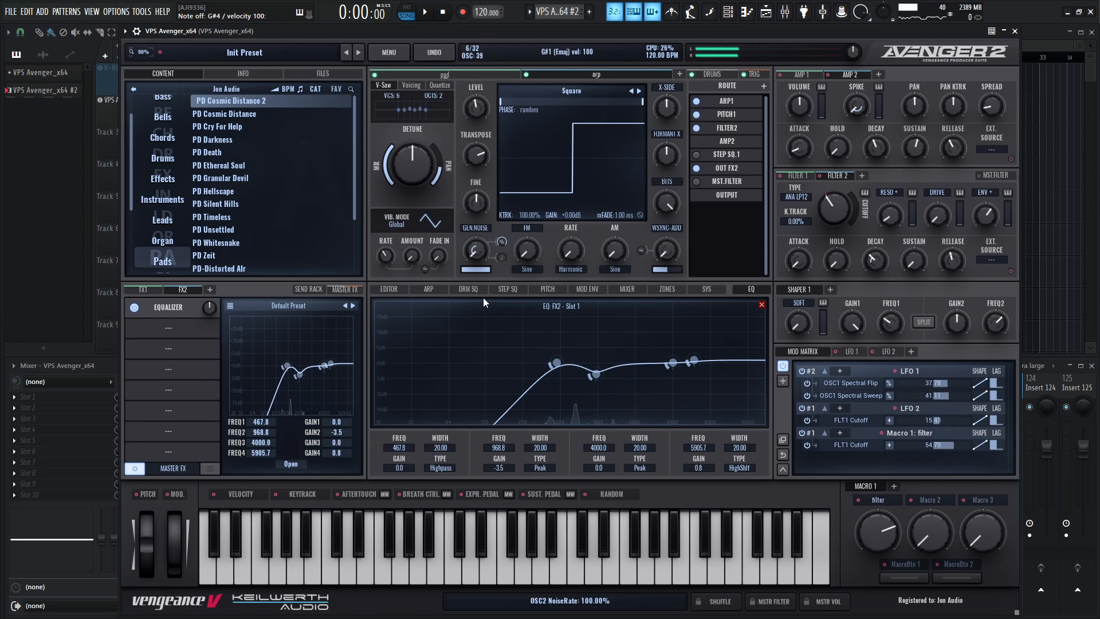
Set ARP 1's mode to Down and raise Filter 2's cutoff to 468.08 Hz.
{"action": "left_click", "coordinate": [428, 290]}
{"action": "left_click", "coordinate": [424, 451]}
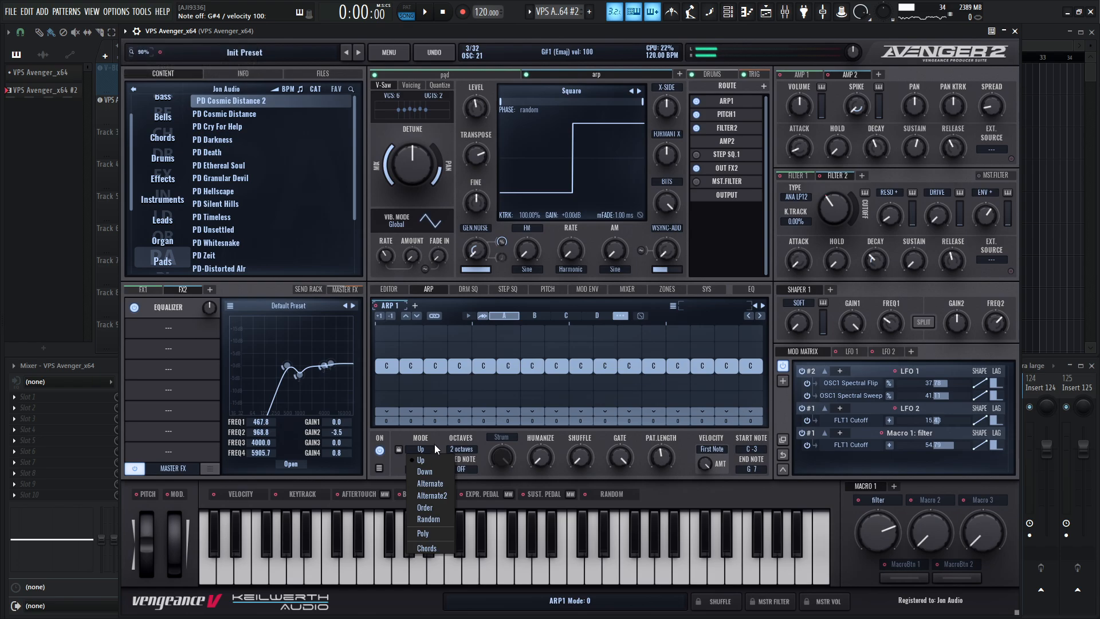
{"action": "left_click", "coordinate": [445, 485]}
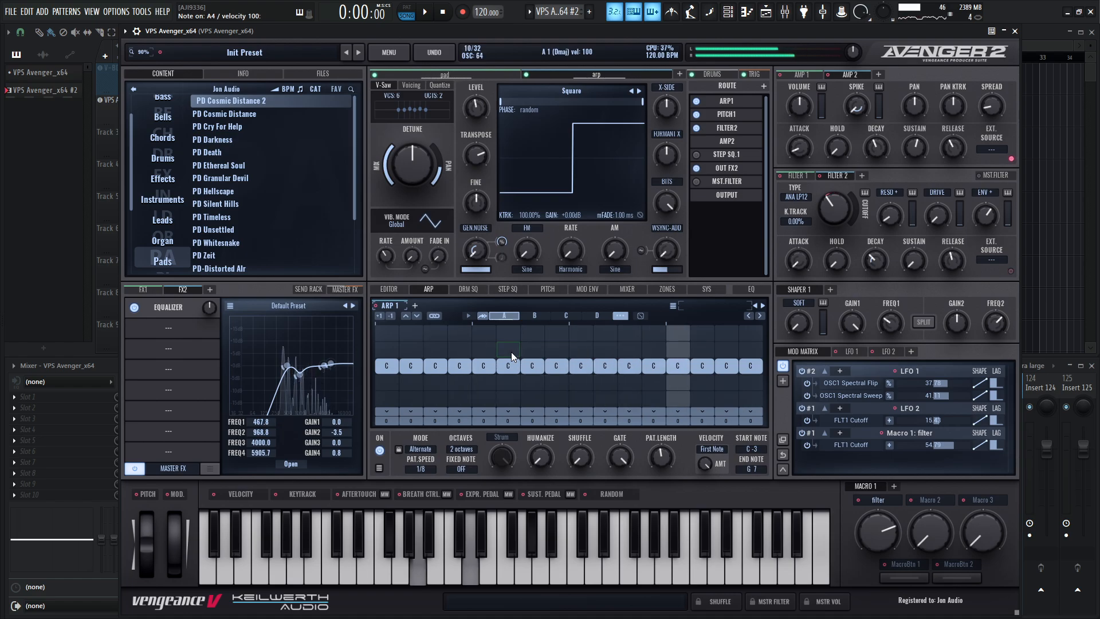
{"action": "left_click", "coordinate": [428, 449]}
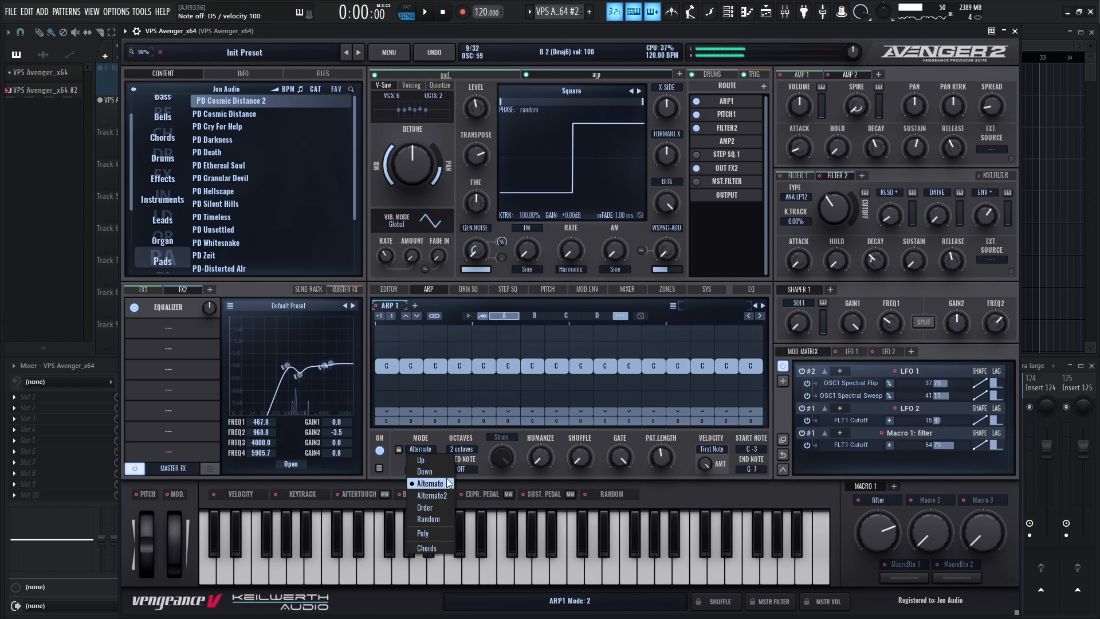
{"action": "left_click", "coordinate": [435, 476]}
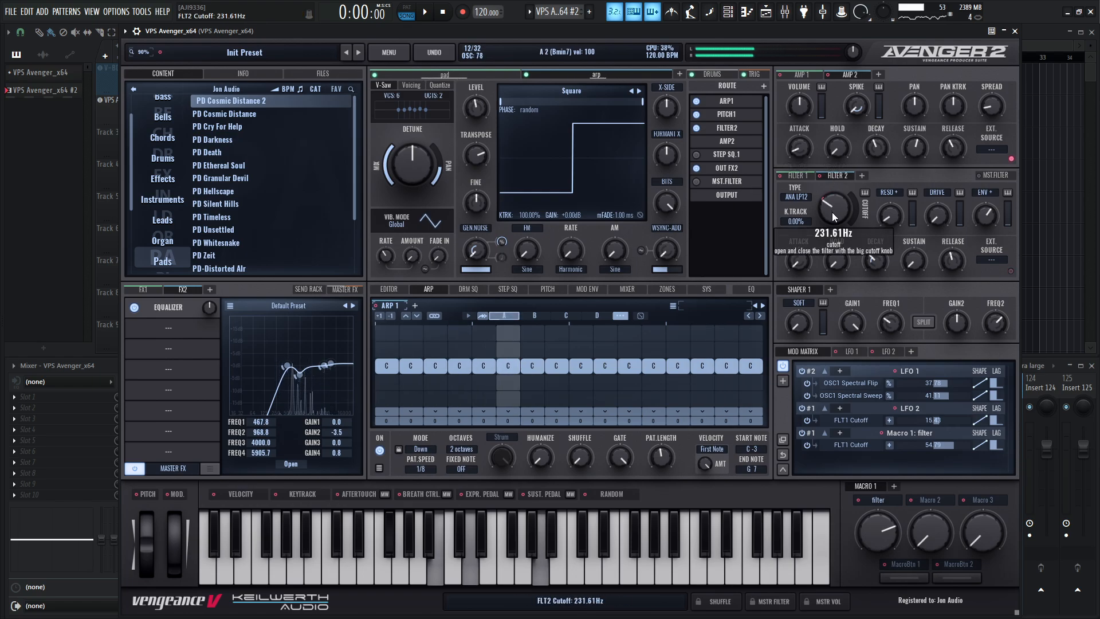
{"action": "left_click_drag", "start_coordinate": [833, 205], "coordinate": [832, 199]}
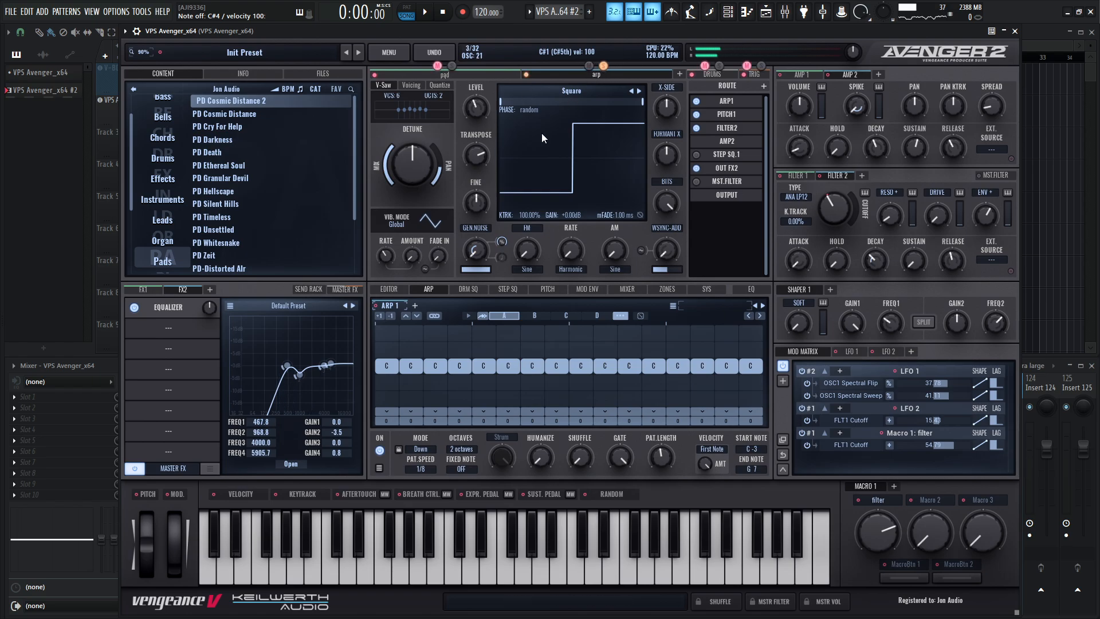
Load a Delay in the second FX2 slot, narrow its filter at both ends and set its mix to 35.
{"action": "left_click", "coordinate": [166, 327]}
{"action": "left_click", "coordinate": [213, 346]}
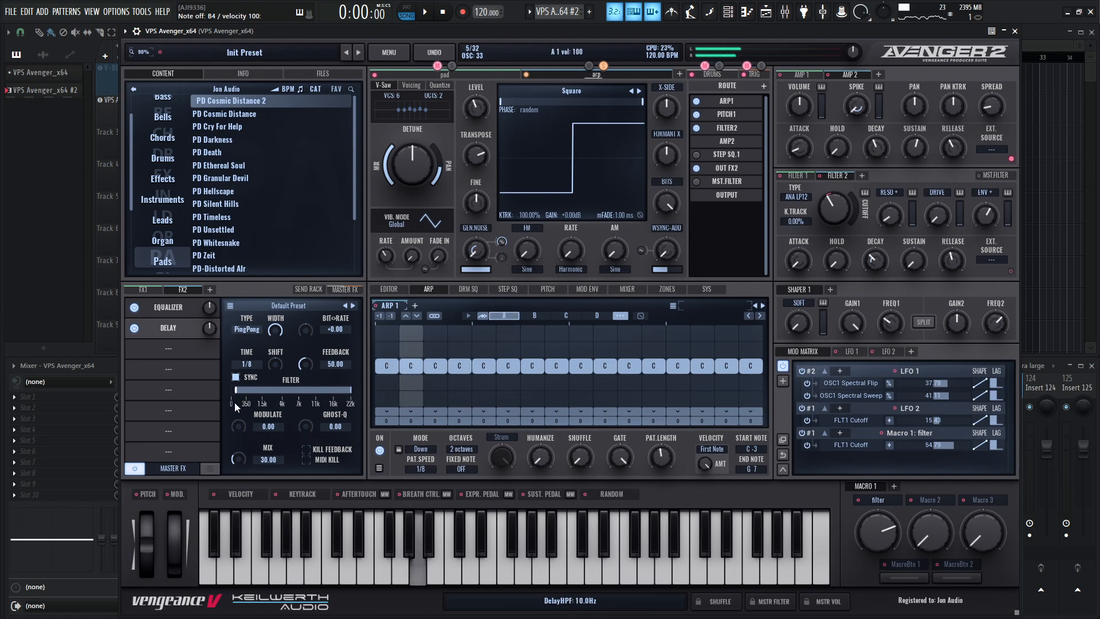
{"action": "left_click_drag", "start_coordinate": [235, 390], "coordinate": [250, 389]}
{"action": "left_click_drag", "start_coordinate": [351, 390], "coordinate": [339, 387]}
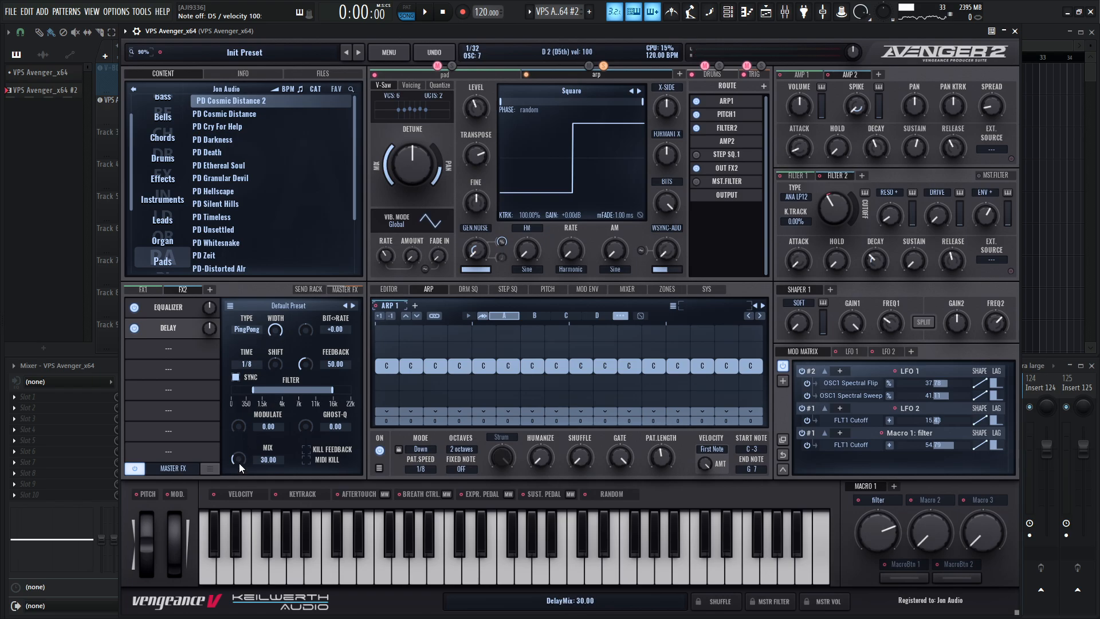
{"action": "left_click_drag", "start_coordinate": [239, 463], "coordinate": [239, 459]}
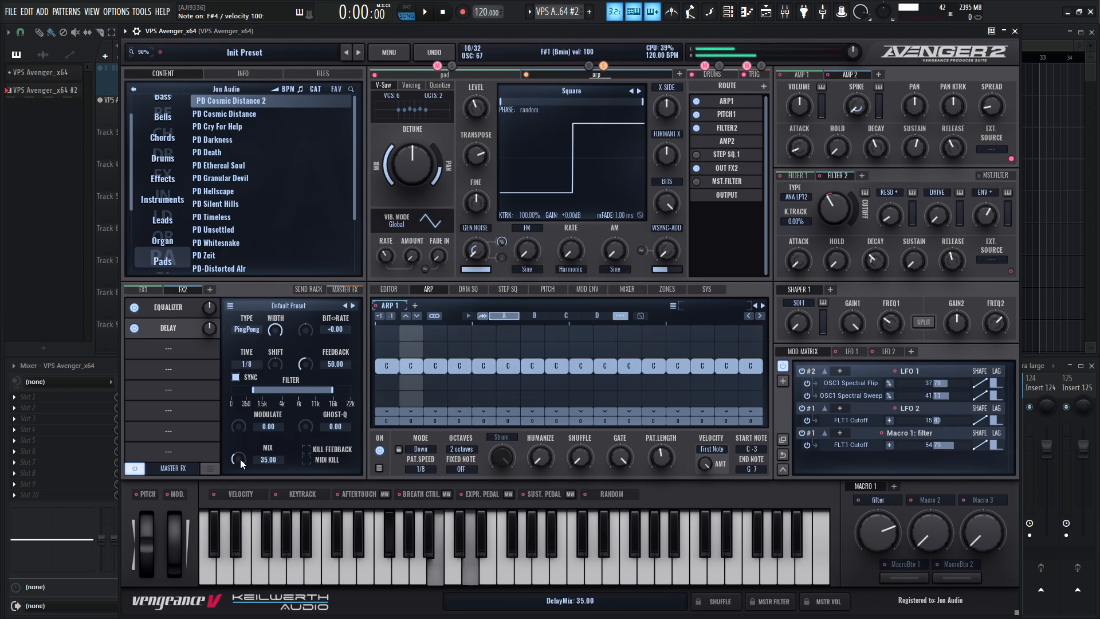
Add a second Delay in the third FX2 slot with a 1/4D time and narrow its filter range at both ends.
{"action": "left_click", "coordinate": [168, 349]}
{"action": "left_click", "coordinate": [204, 363]}
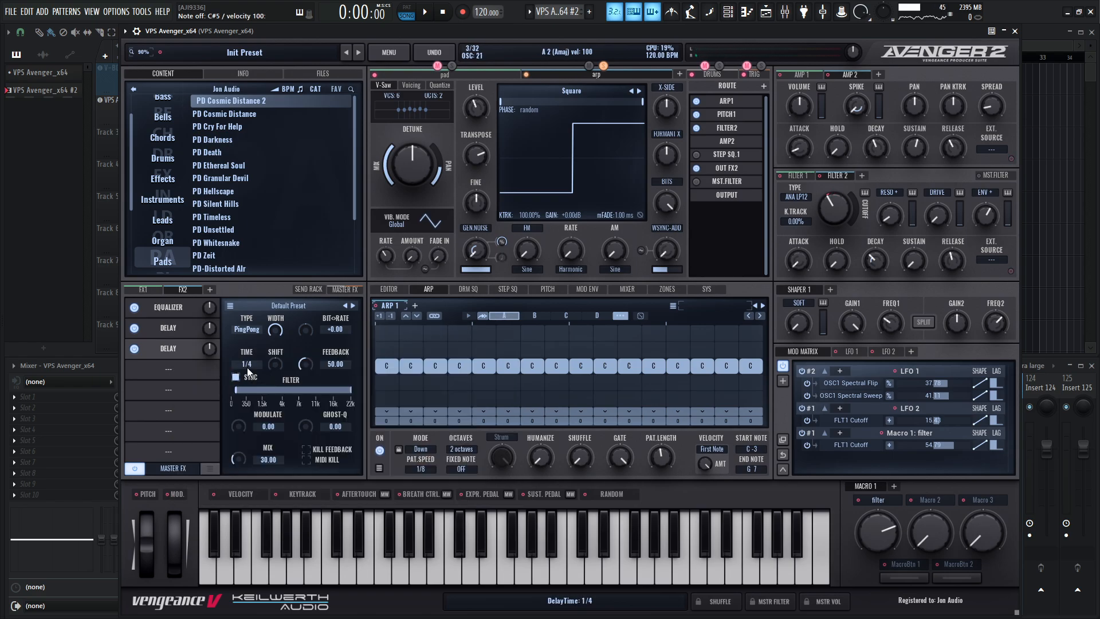
{"action": "left_click", "coordinate": [252, 364]}
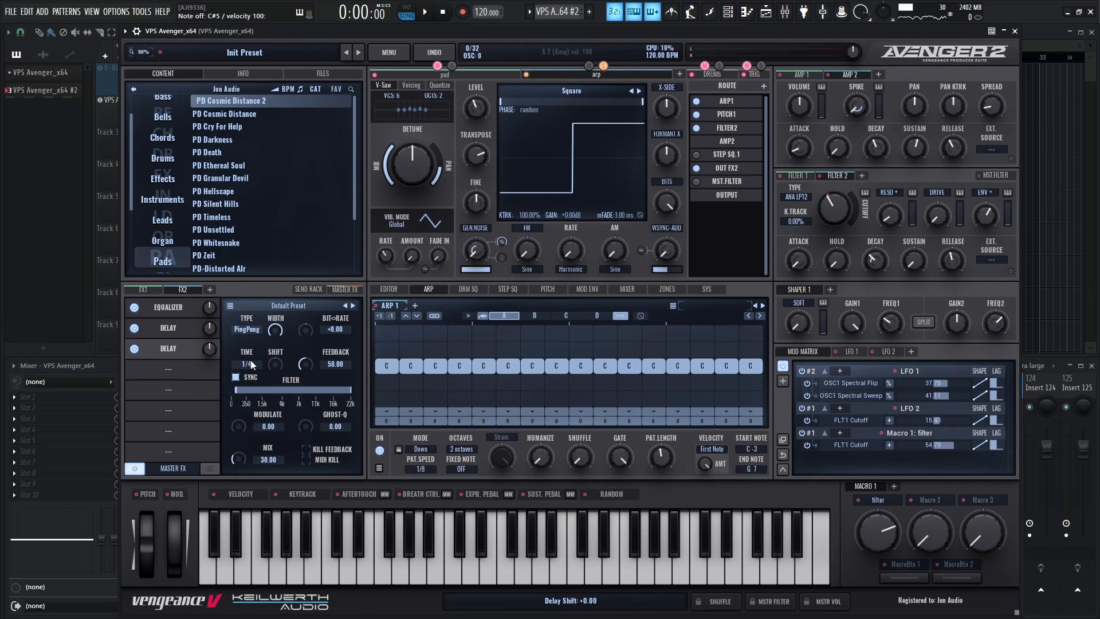
{"action": "left_click", "coordinate": [297, 410]}
{"action": "left_click_drag", "start_coordinate": [235, 389], "coordinate": [248, 427]}
{"action": "left_click_drag", "start_coordinate": [350, 392], "coordinate": [338, 393]}
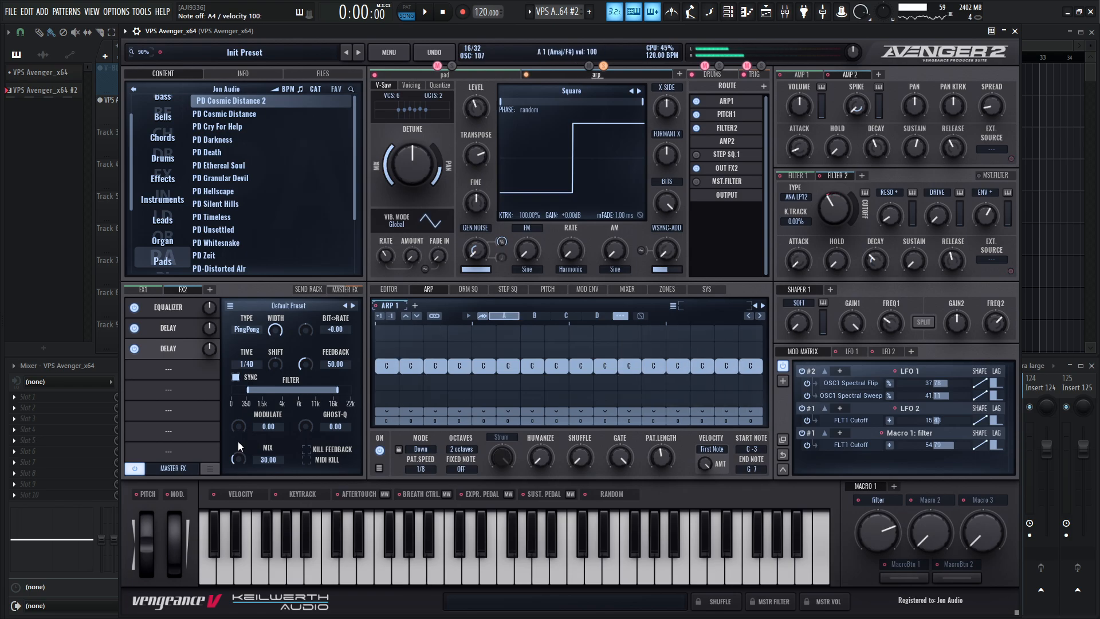
Add a third Delay in the fourth FX2 slot, using the Pattern type with a 3-4 time.
{"action": "left_click", "coordinate": [178, 371]}
{"action": "left_click", "coordinate": [201, 383]}
{"action": "left_click", "coordinate": [247, 329]}
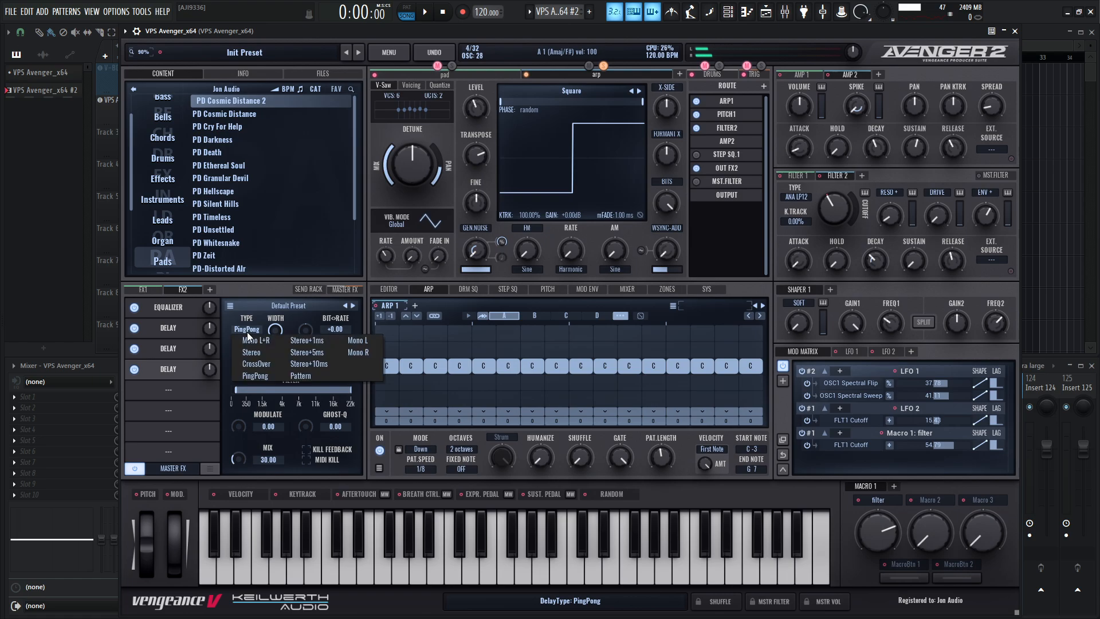
{"action": "left_click", "coordinate": [293, 378]}
{"action": "left_click", "coordinate": [256, 364]}
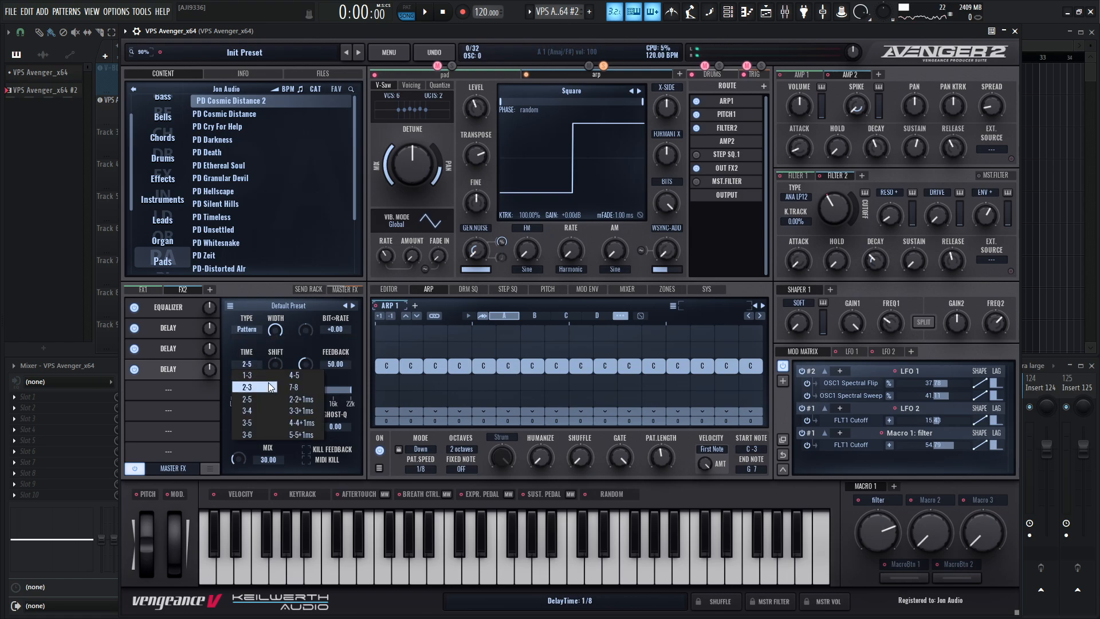
{"action": "left_click", "coordinate": [258, 408]}
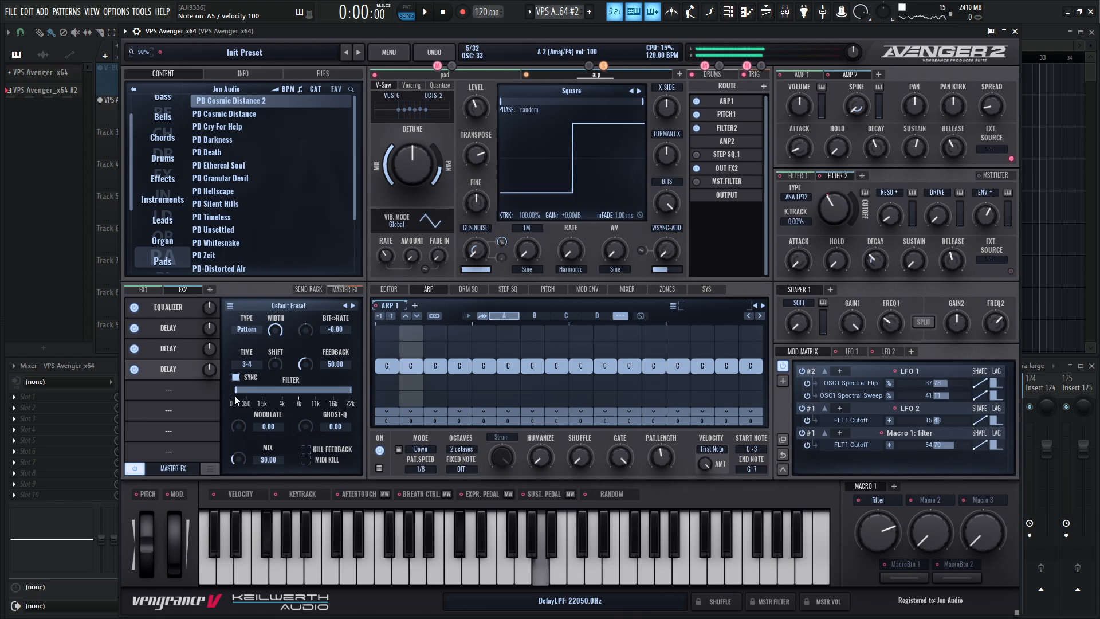
Narrow the pattern delay's filter with a low cut of about 1430 Hz and a lowered high cut, and set its mix to 25.
{"action": "left_click_drag", "start_coordinate": [341, 393], "coordinate": [328, 395]}
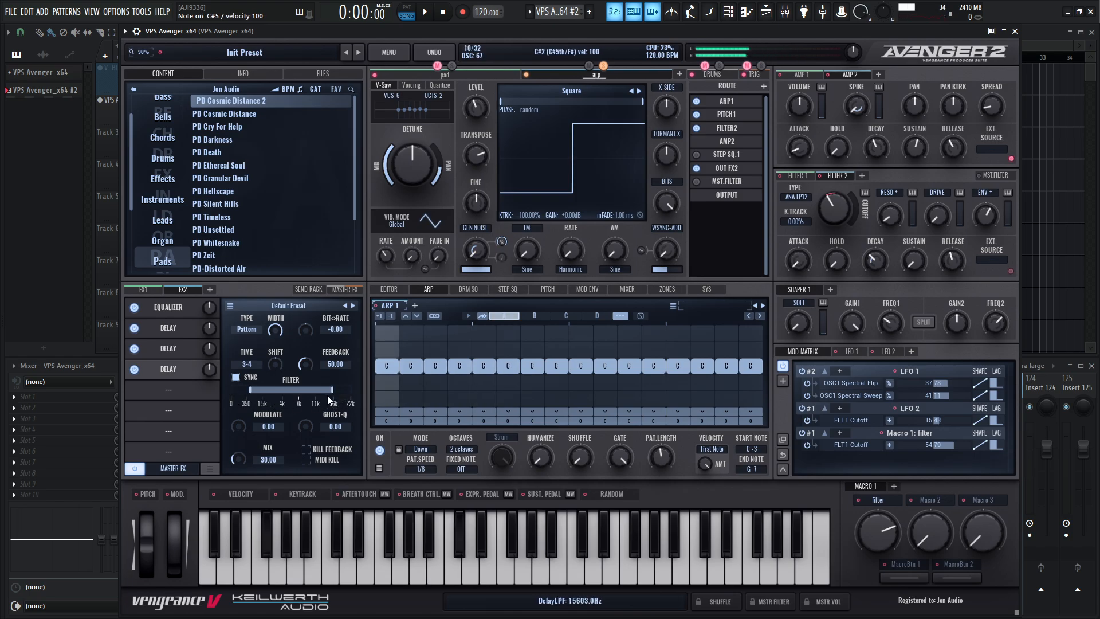
{"action": "left_click_drag", "start_coordinate": [232, 467], "coordinate": [239, 462]}
{"action": "left_click_drag", "start_coordinate": [255, 386], "coordinate": [262, 390]}
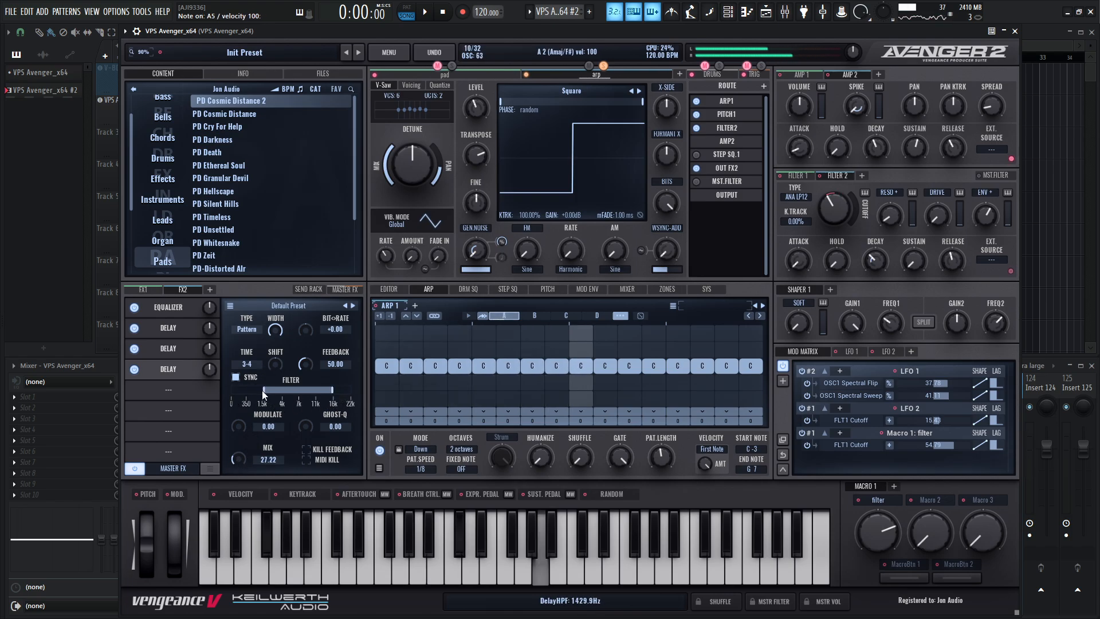
{"action": "left_click_drag", "start_coordinate": [333, 391], "coordinate": [329, 393]}
{"action": "double_click", "coordinate": [238, 461]}
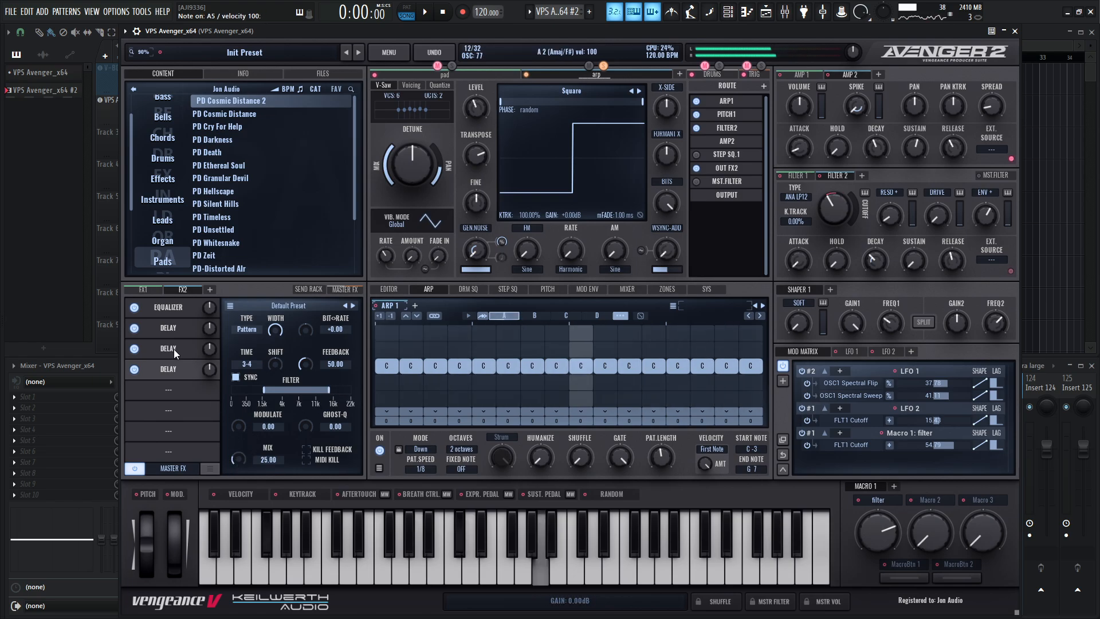
Raise the FX2 equalizer's highpass frequency to 653 Hz.
{"action": "left_click", "coordinate": [163, 305]}
{"action": "left_click", "coordinate": [294, 463]}
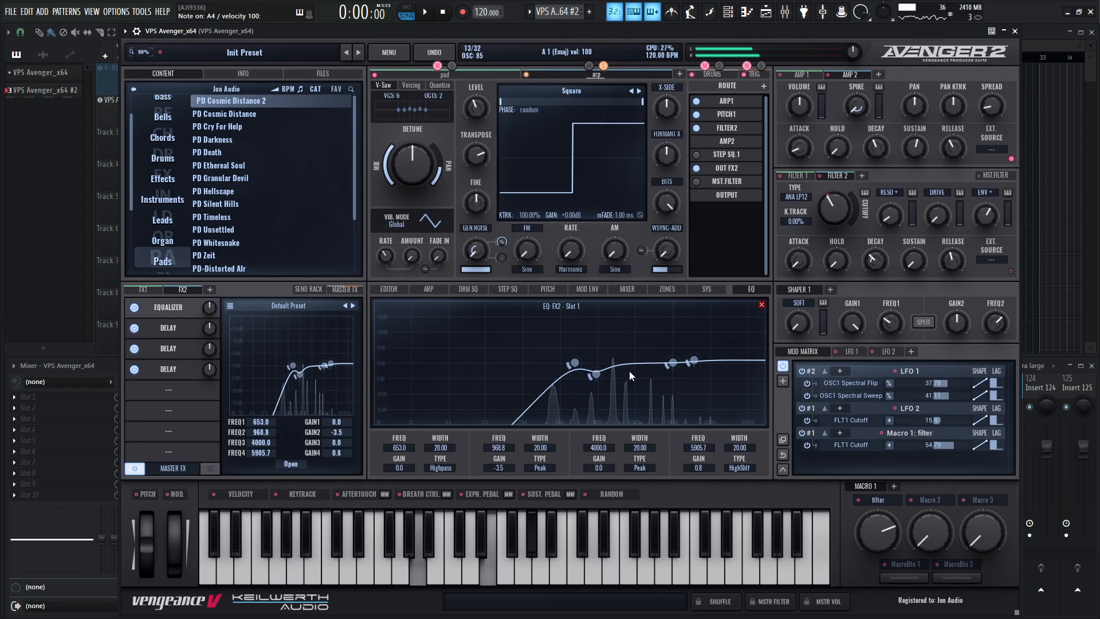
Load a Ruta Verb in the fifth FX2 slot with the Abyss type, decay 42.78 and shimmer feedback 100.
{"action": "left_click", "coordinate": [168, 388]}
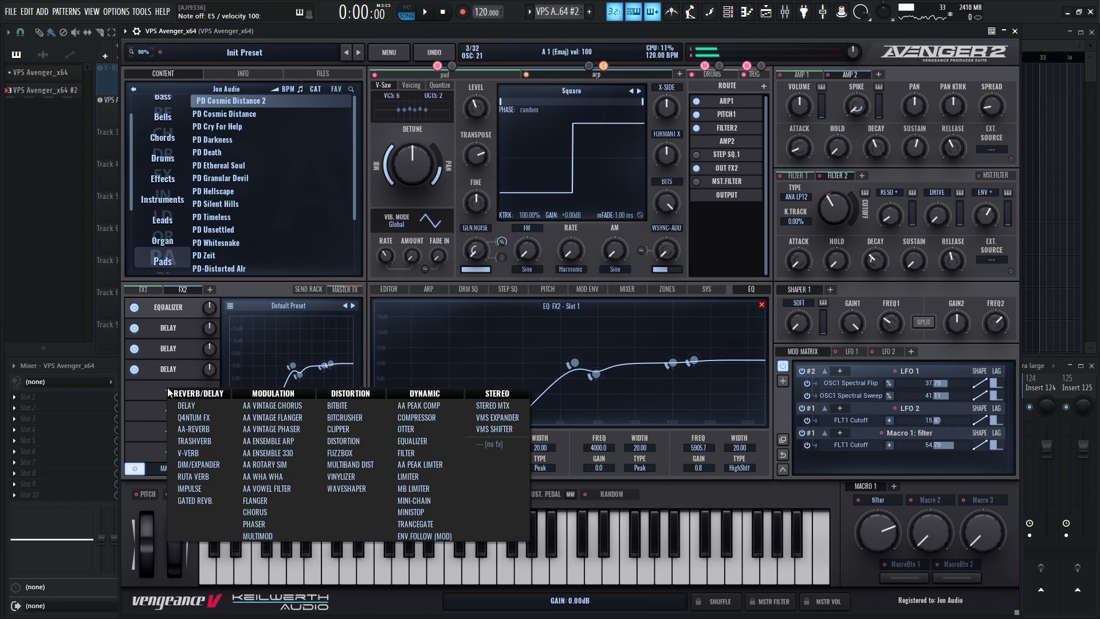
{"action": "left_click", "coordinate": [193, 476]}
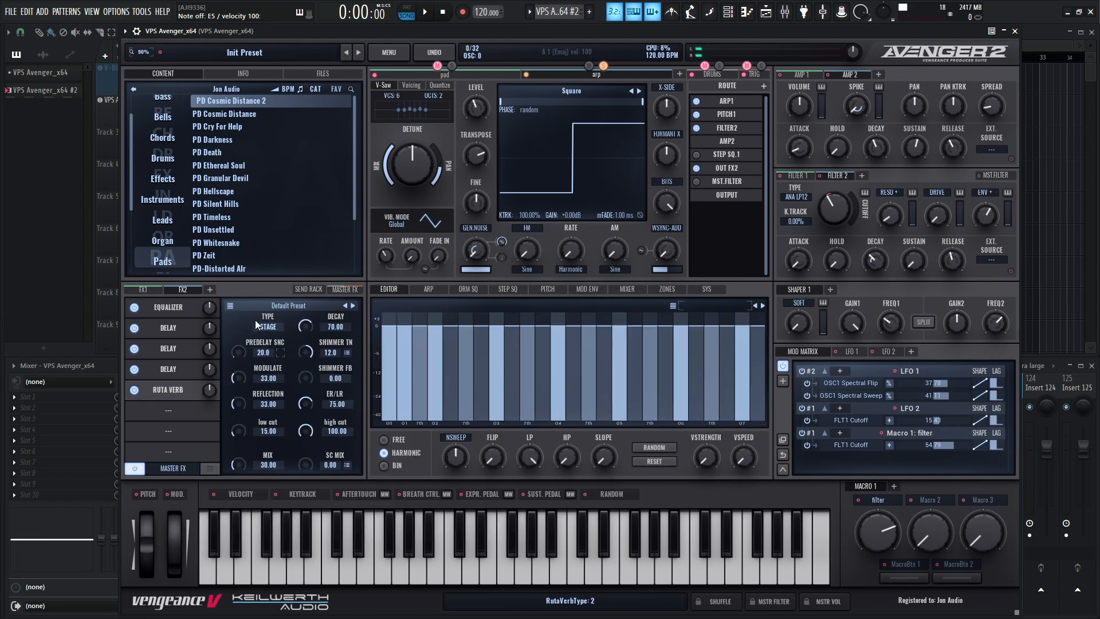
{"action": "left_click", "coordinate": [271, 328]}
{"action": "left_click", "coordinate": [280, 385]}
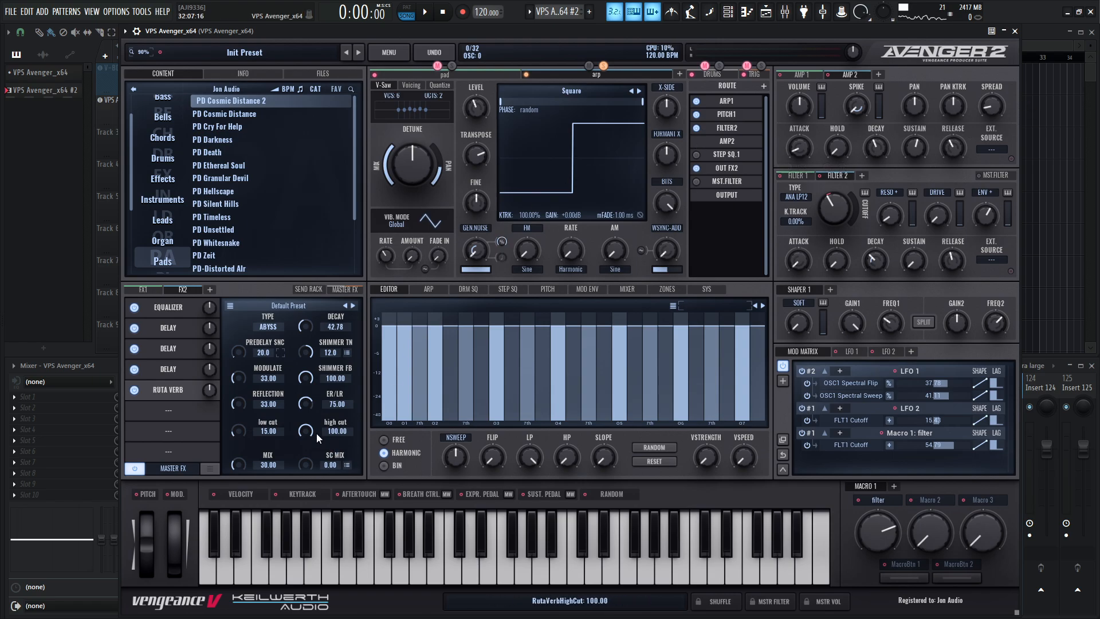
Play several notes to audition the arp layer through its delays and reverb.
{"action": "key", "text": "g"}
{"action": "key", "text": "m"}
{"action": "key", "text": "w"}
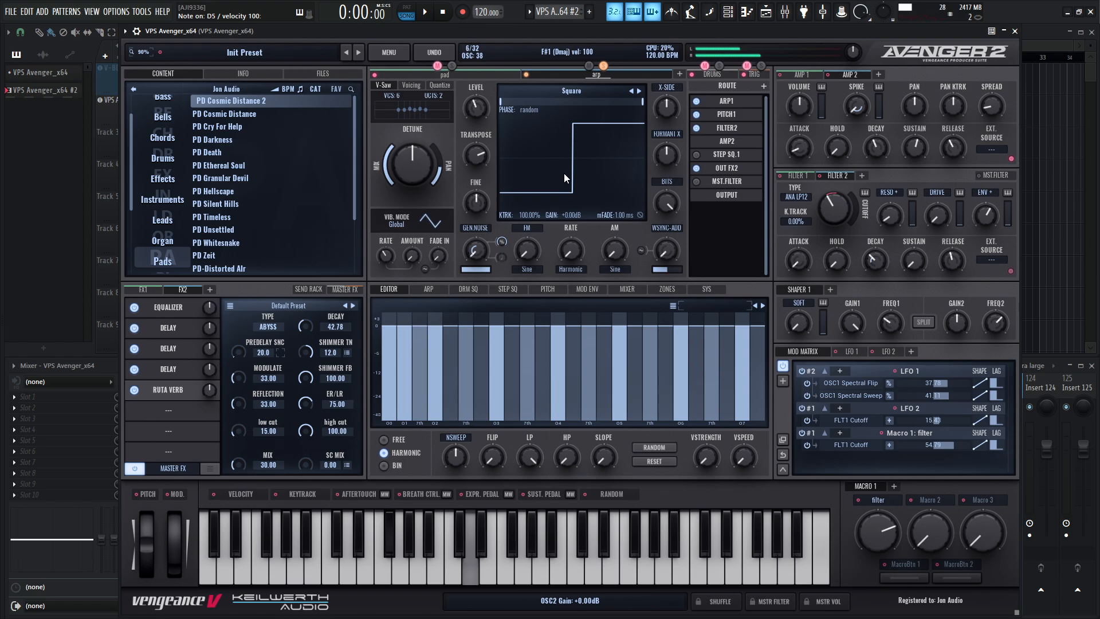
{"action": "key", "text": "s"}
{"action": "key", "text": "g"}
{"action": "key", "text": "n"}
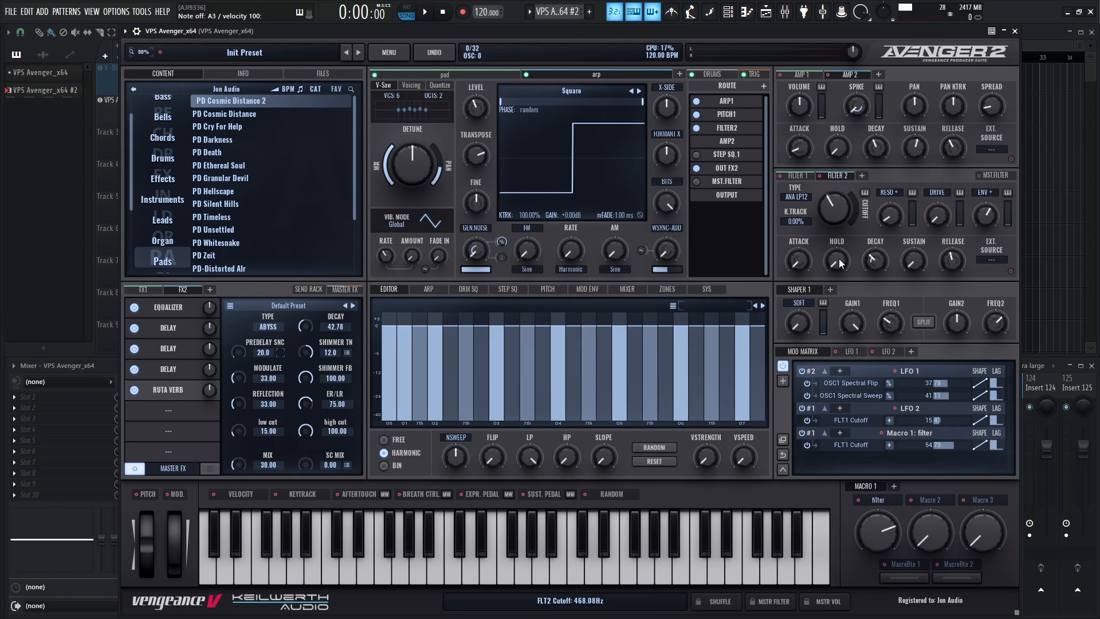
Solo the arp layer and lower Filter 2's cutoff for a darker starting point.
{"action": "mouse_move", "coordinate": [888, 534]}
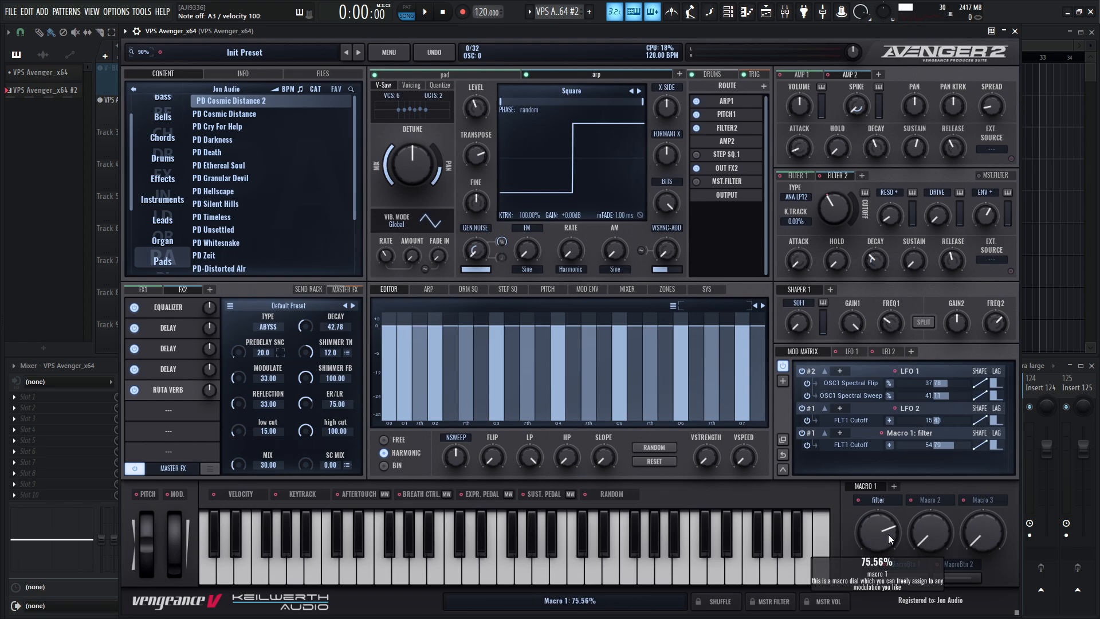
{"action": "left_click", "coordinate": [604, 67]}
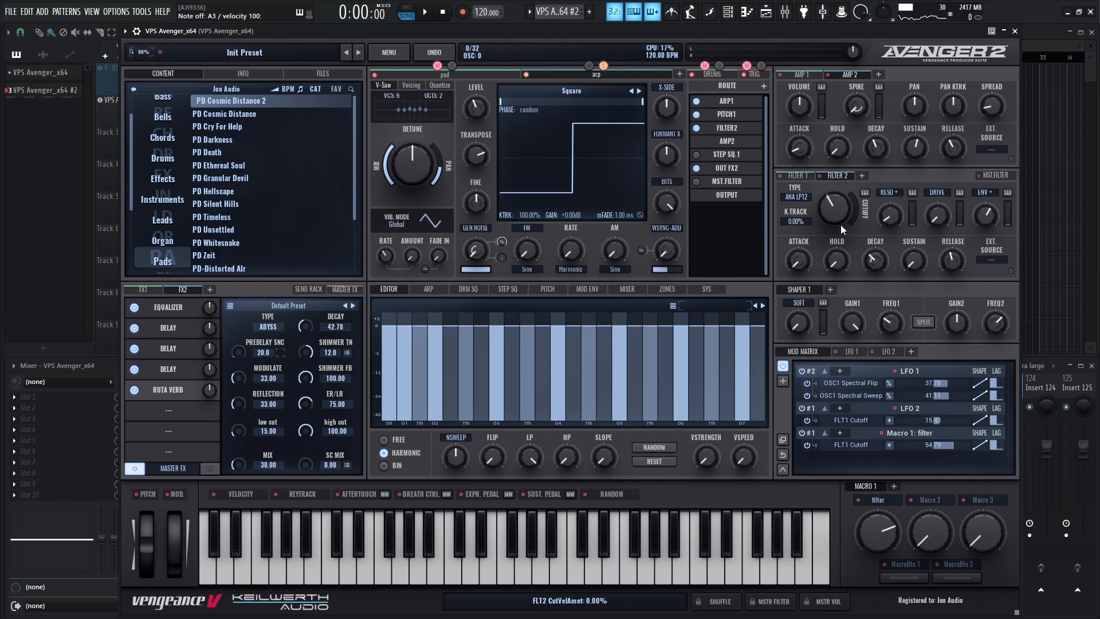
{"action": "mouse_move", "coordinate": [837, 209]}
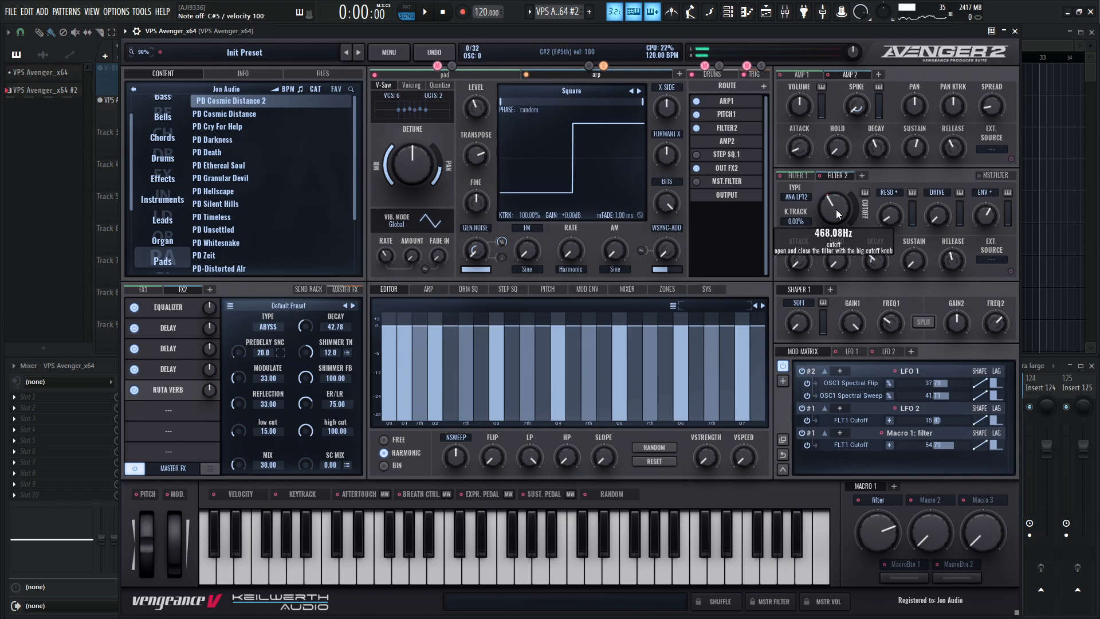
{"action": "left_click_drag", "start_coordinate": [837, 208], "coordinate": [832, 226]}
Assign the filter macro to Filter 2's cutoff, turn the macro up to 100% and set the modulation amount to about 15.
{"action": "mouse_move", "coordinate": [868, 266]}
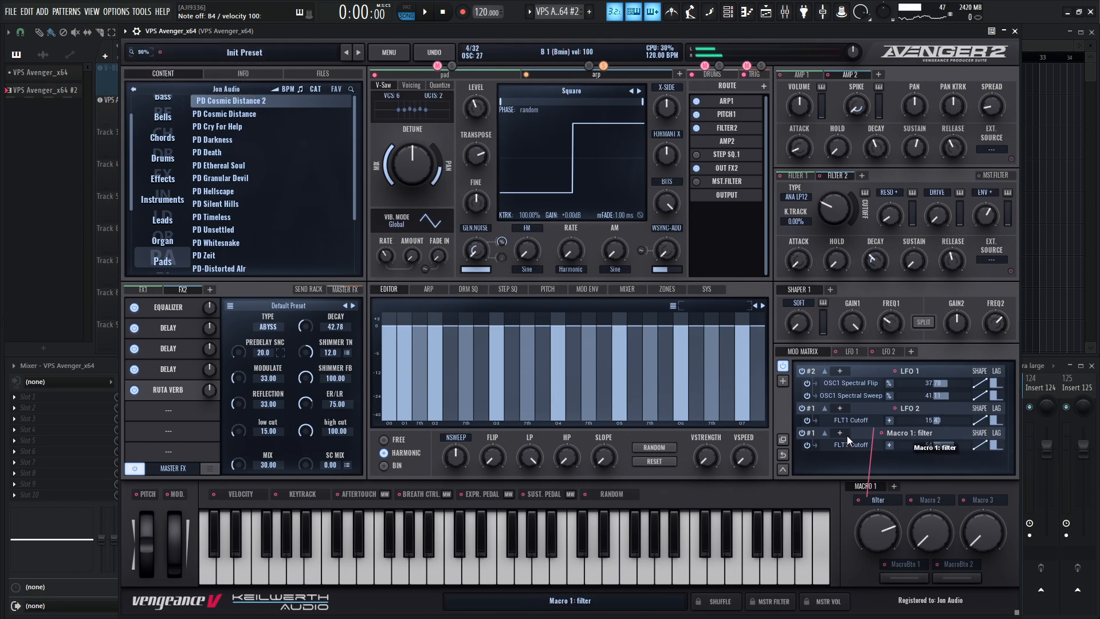
{"action": "mouse_move", "coordinate": [866, 434]}
{"action": "left_mouse_down"}
{"action": "mouse_move", "coordinate": [814, 205]}
{"action": "mouse_move", "coordinate": [835, 208]}
{"action": "left_mouse_up"}
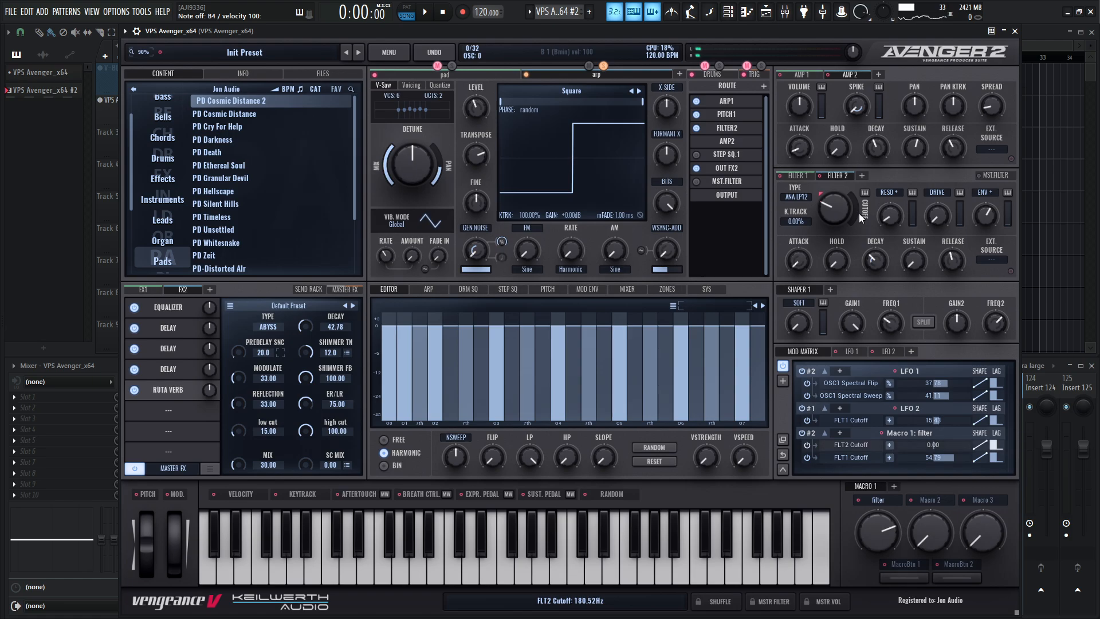
{"action": "left_click_drag", "start_coordinate": [881, 532], "coordinate": [871, 367]}
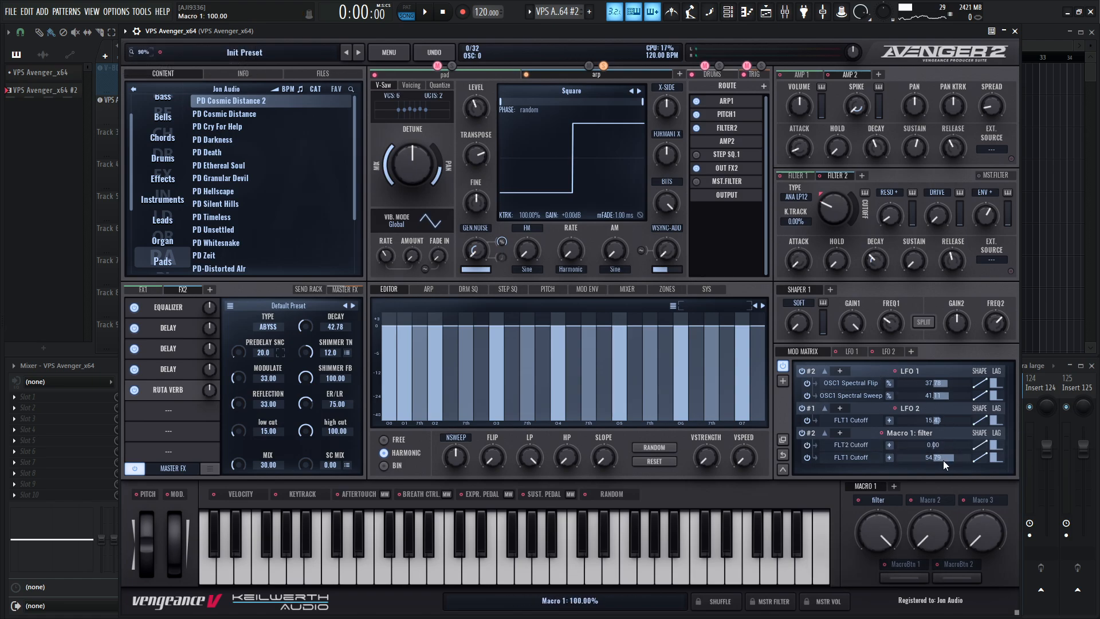
{"action": "left_click_drag", "start_coordinate": [940, 445], "coordinate": [939, 450]}
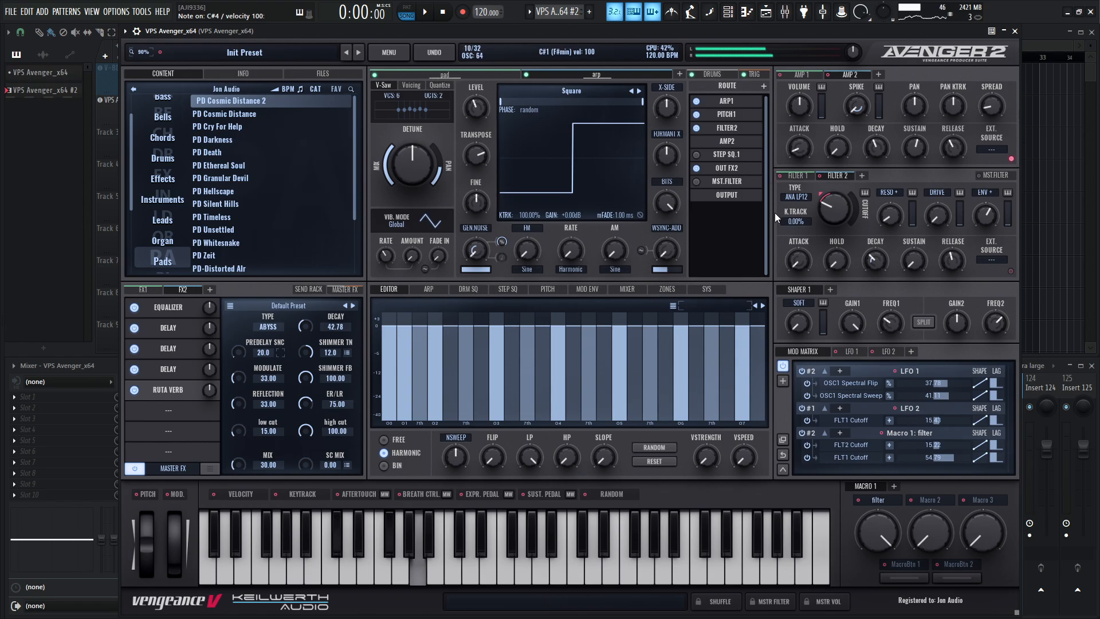
Sweep the filter macro down and back up to audition its effect on both layers.
{"action": "left_click_drag", "start_coordinate": [882, 535], "coordinate": [877, 612]}
{"action": "left_click_drag", "start_coordinate": [873, 532], "coordinate": [875, 525]}
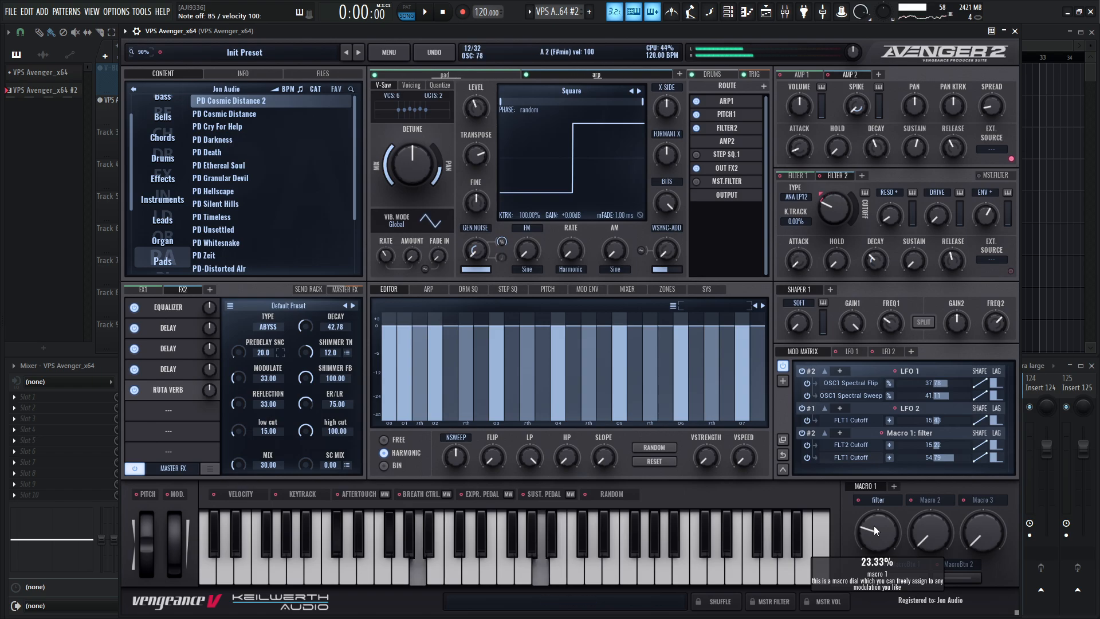
{"action": "left_click_drag", "start_coordinate": [875, 525], "coordinate": [862, 452]}
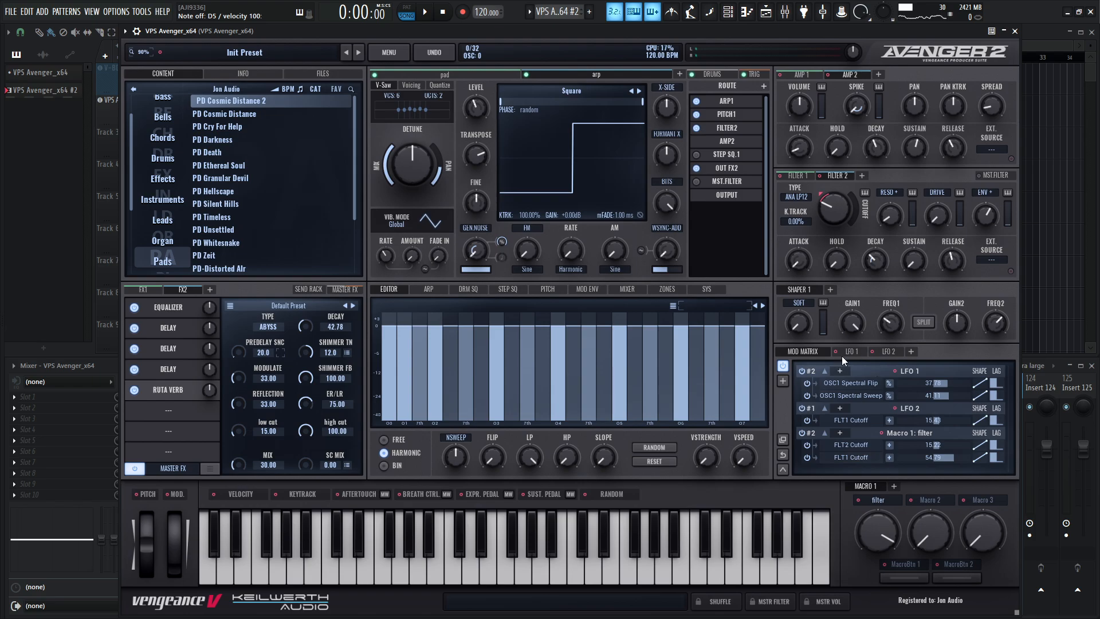
Set the arp oscillator's volume to 0% and assign Macro 2 to control it.
{"action": "mouse_move", "coordinate": [838, 232]}
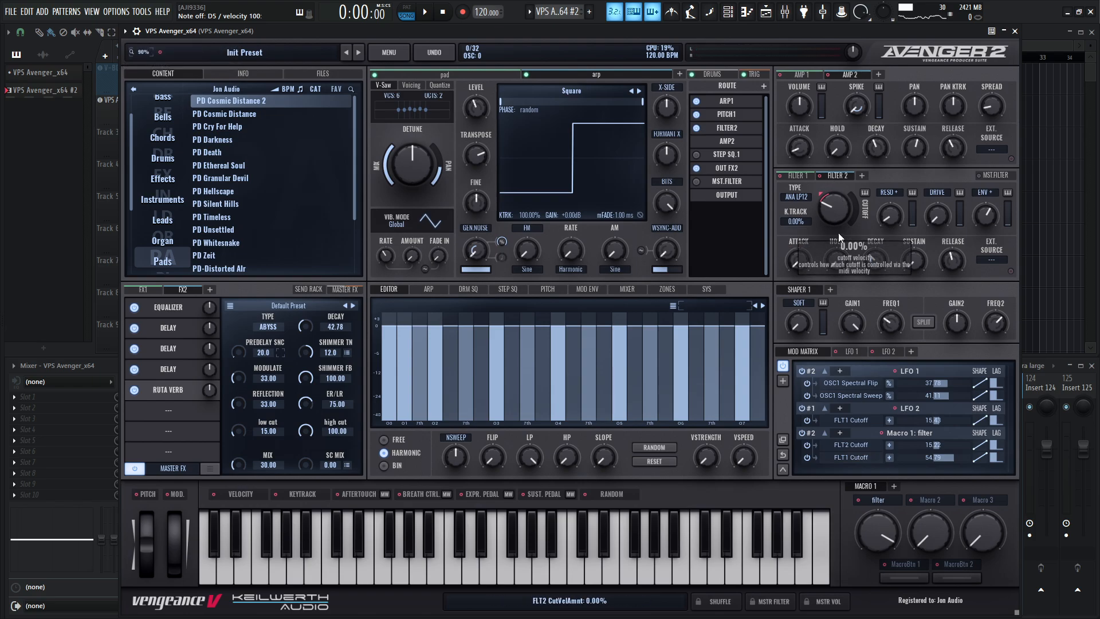
{"action": "key", "text": "x"}
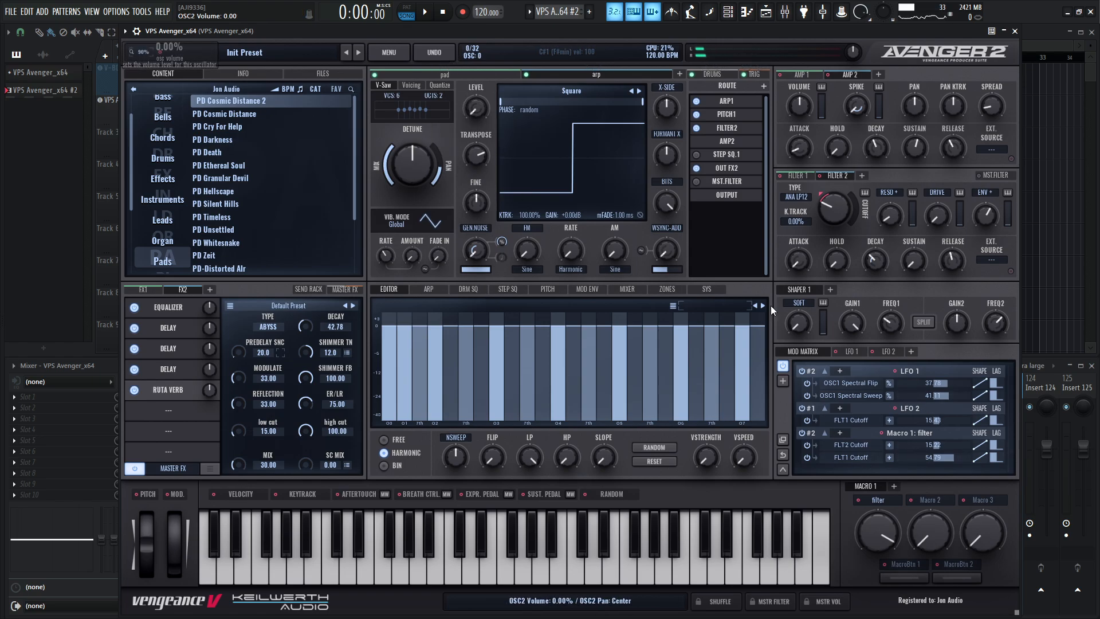
{"action": "left_click_drag", "start_coordinate": [932, 500], "coordinate": [475, 107]}
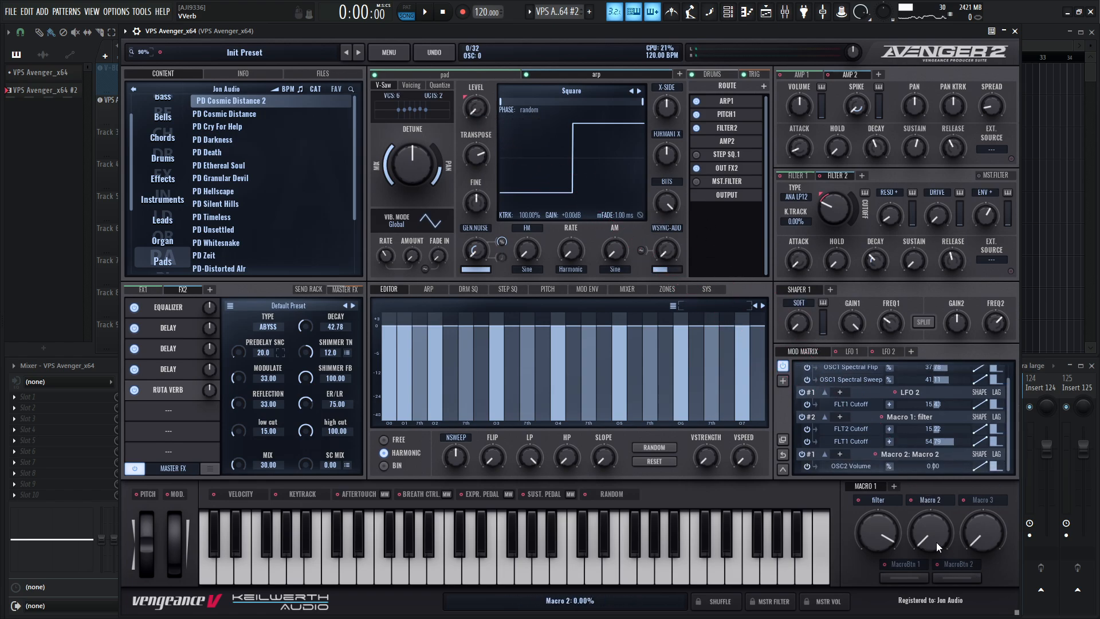
Rename Macro 2 as arp.
{"action": "double_click", "coordinate": [930, 500]}
{"action": "type", "text": "arp"}
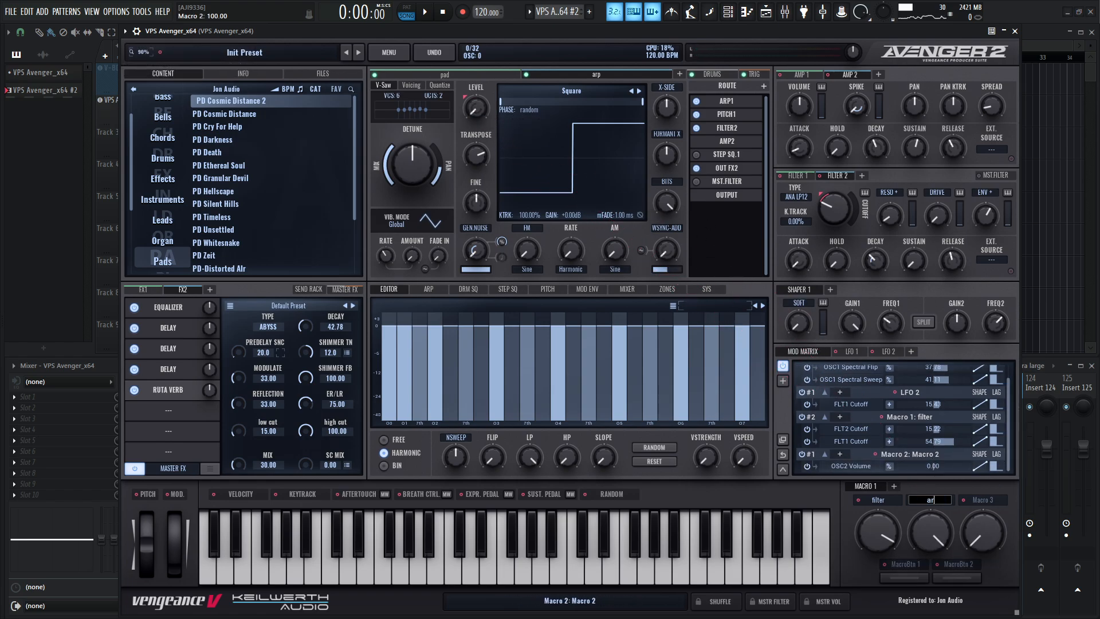
{"action": "key", "text": "Return"}
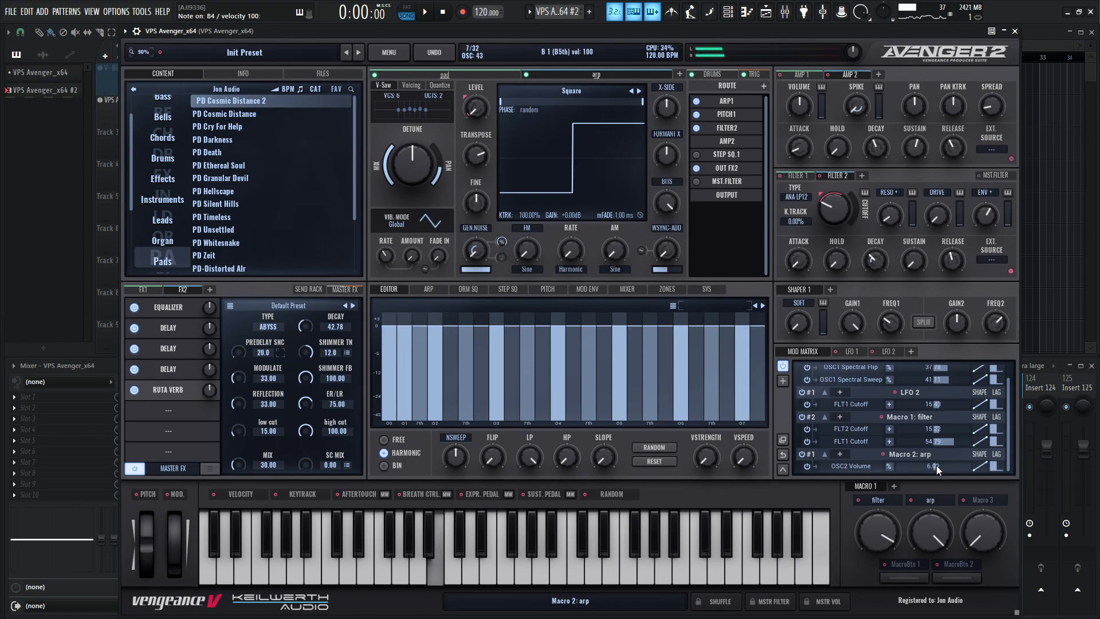
Raise the arp macro's modulation of the OSC2 volume to about 50 and settle the macro at about 37%.
{"action": "left_click_drag", "start_coordinate": [937, 466], "coordinate": [939, 465]}
{"action": "key", "text": "Caps_Lock"}
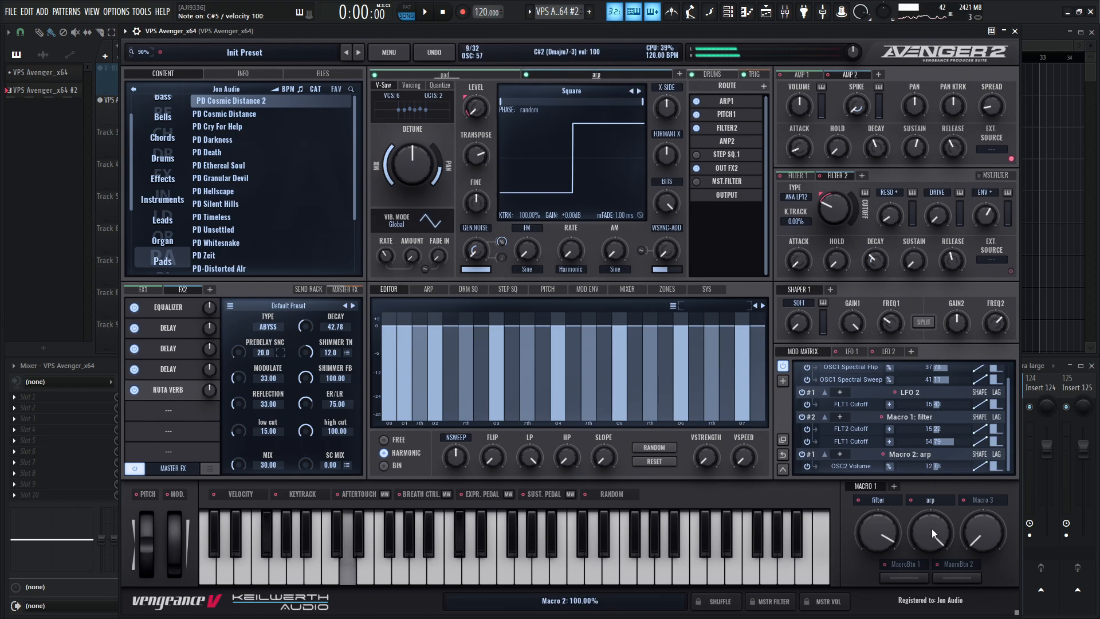
{"action": "left_click_drag", "start_coordinate": [937, 465], "coordinate": [945, 466]}
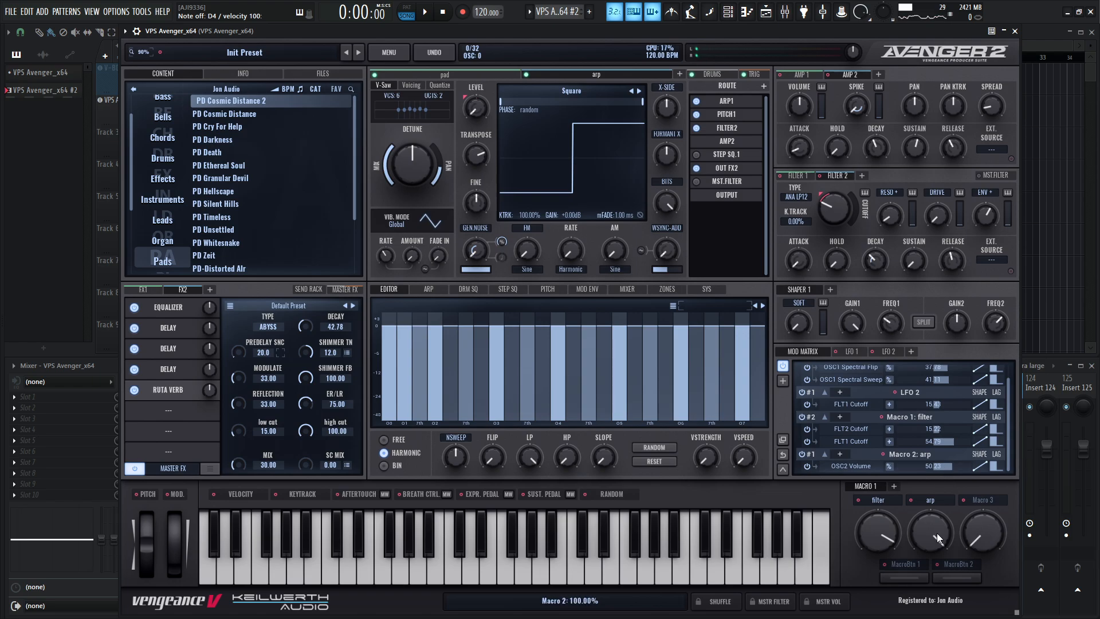
{"action": "left_click_drag", "start_coordinate": [937, 532], "coordinate": [929, 589]}
{"action": "left_click_drag", "start_coordinate": [937, 532], "coordinate": [935, 542]}
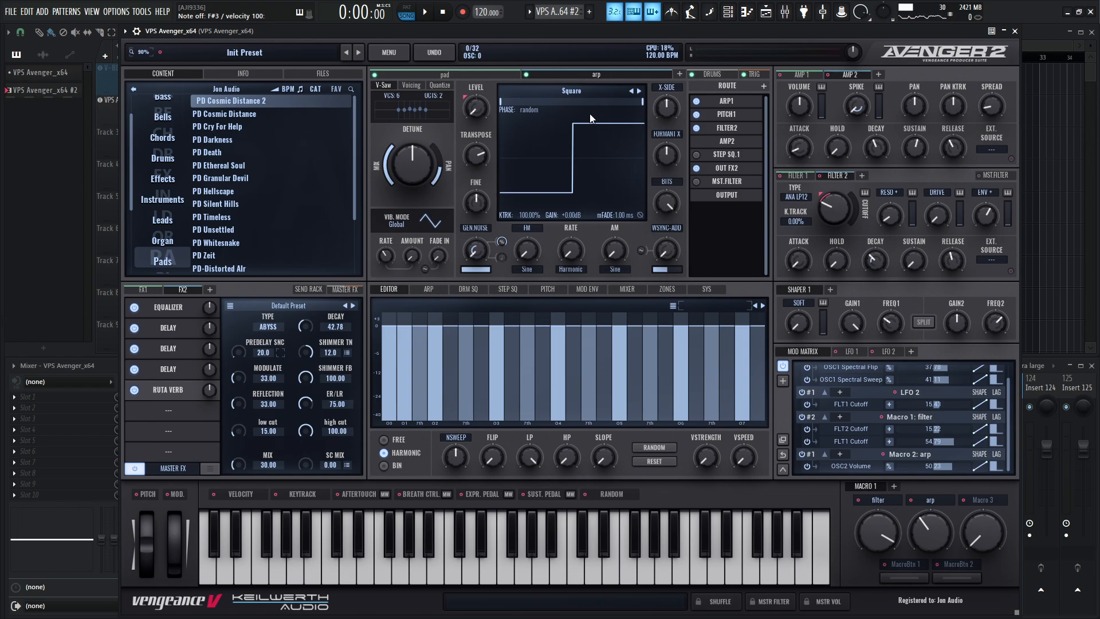
Shift the pad layer's FX1 effects down one slot and insert an Equalizer first in the chain.
{"action": "left_click", "coordinate": [436, 74]}
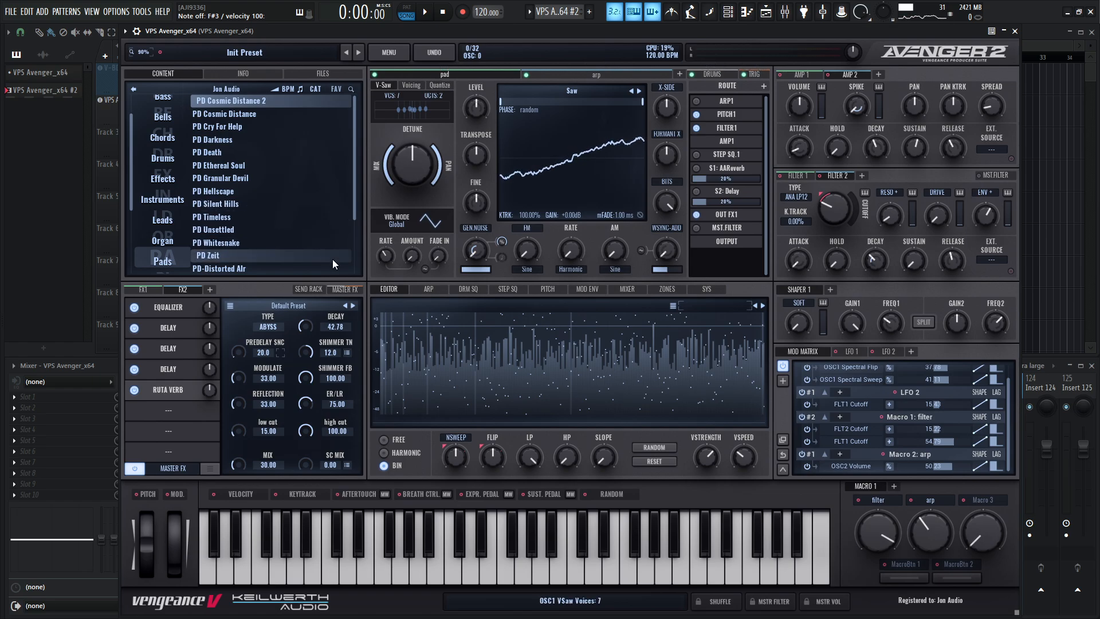
{"action": "left_click", "coordinate": [167, 308]}
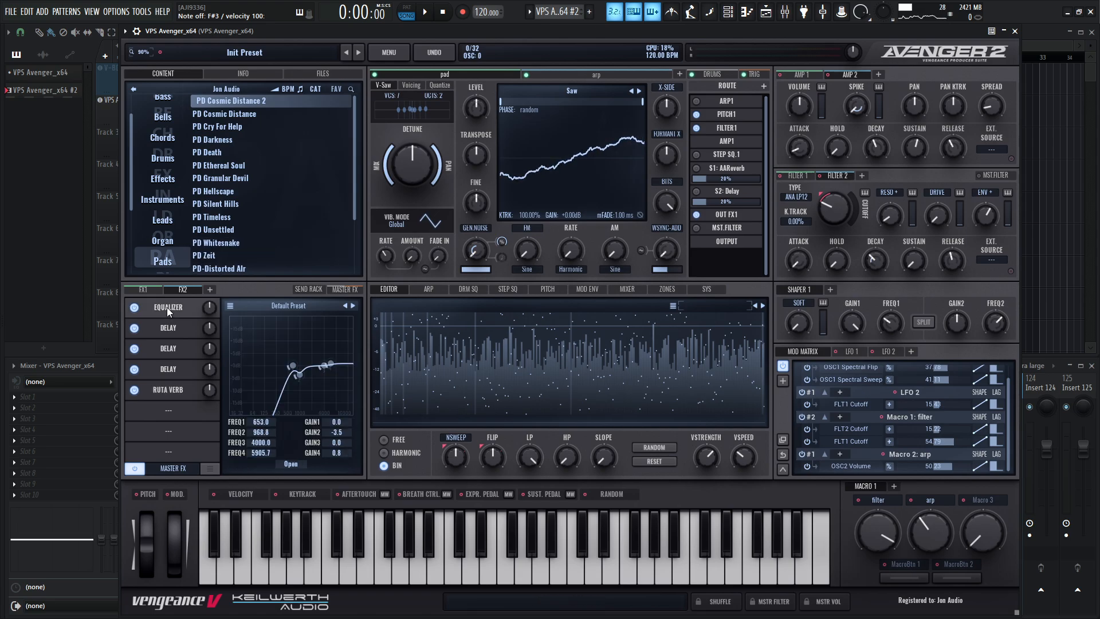
{"action": "left_click", "coordinate": [141, 290]}
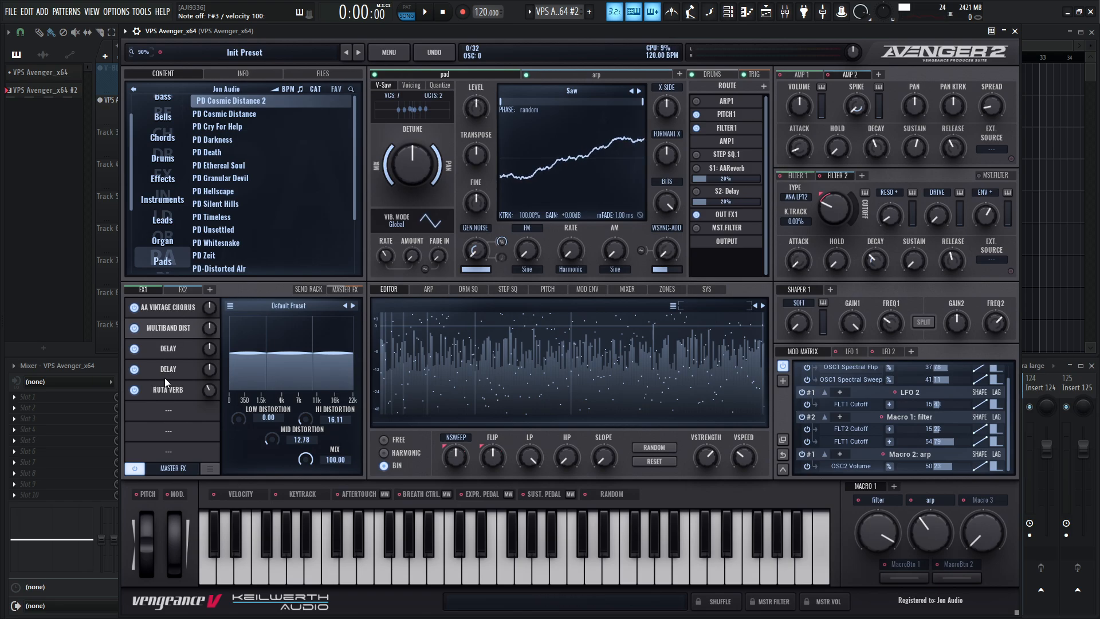
{"action": "left_click", "coordinate": [174, 411]}
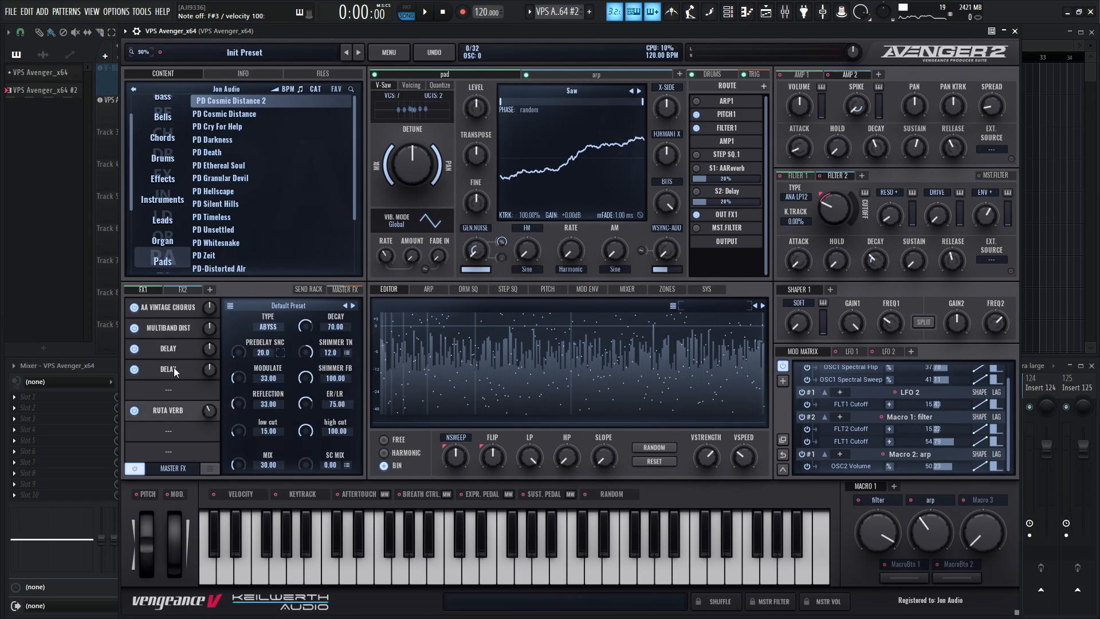
{"action": "left_click_drag", "start_coordinate": [174, 367], "coordinate": [177, 308]}
{"action": "left_click", "coordinate": [178, 308]}
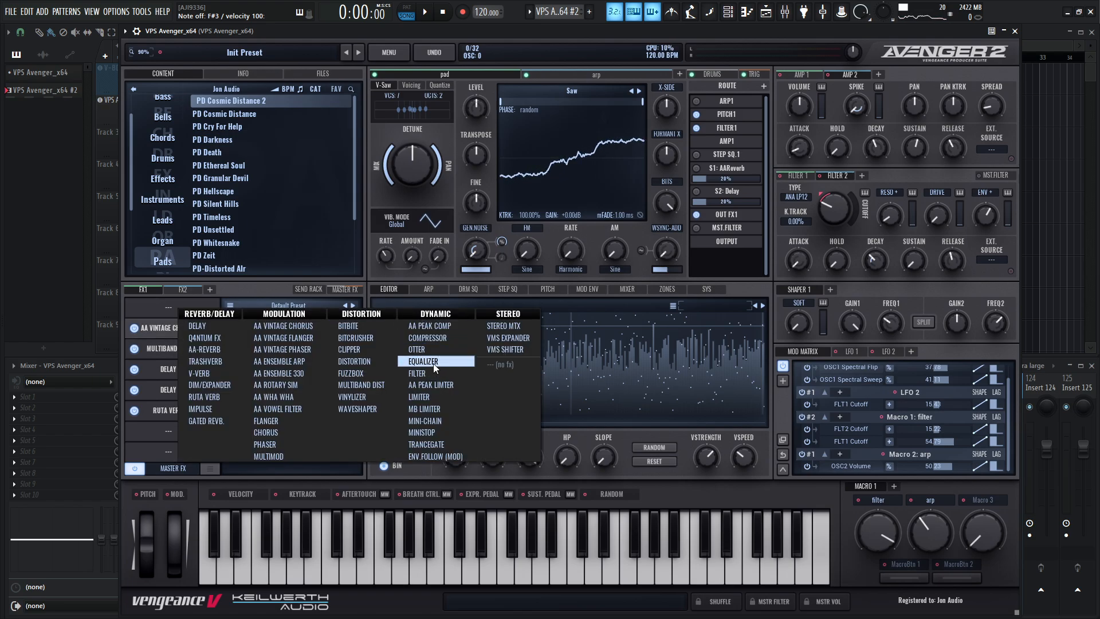
{"action": "left_click", "coordinate": [435, 362]}
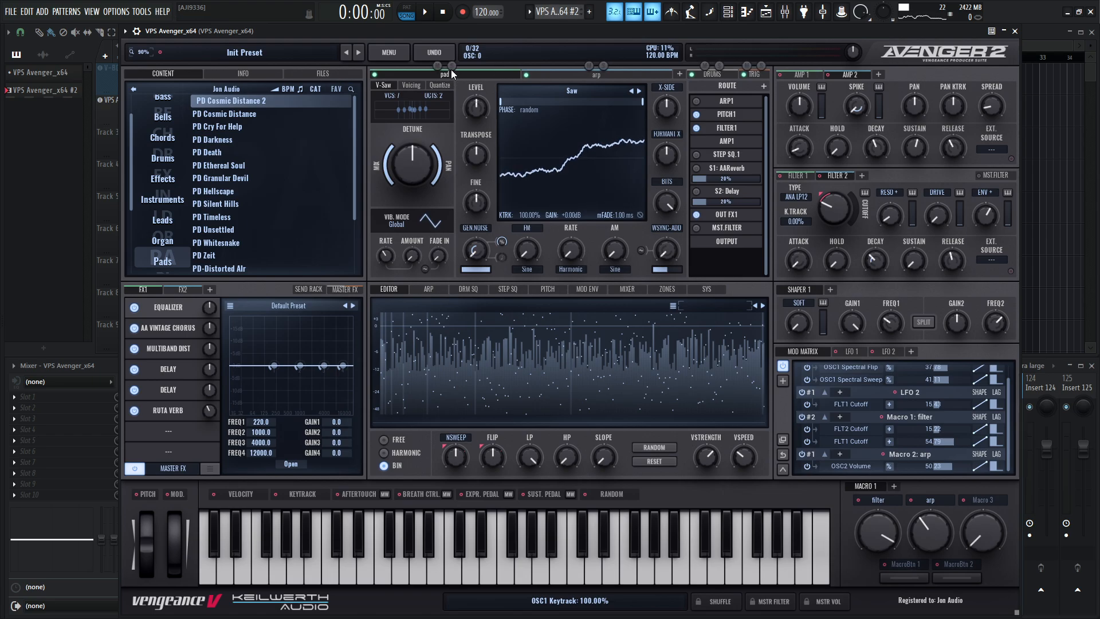
Enlarge the pad's equalizer, make band 1 a highpass at about 111 Hz and move band 2 to about 394 Hz.
{"action": "left_click", "coordinate": [292, 463]}
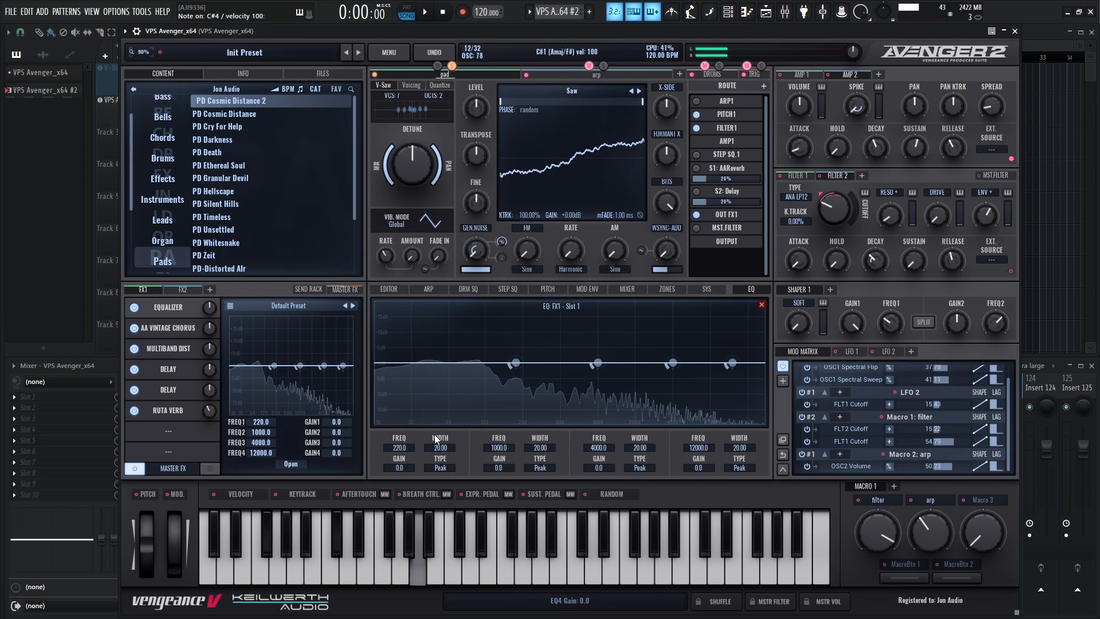
{"action": "left_click", "coordinate": [441, 468]}
{"action": "left_click", "coordinate": [449, 516]}
{"action": "left_click_drag", "start_coordinate": [511, 363], "coordinate": [496, 366]}
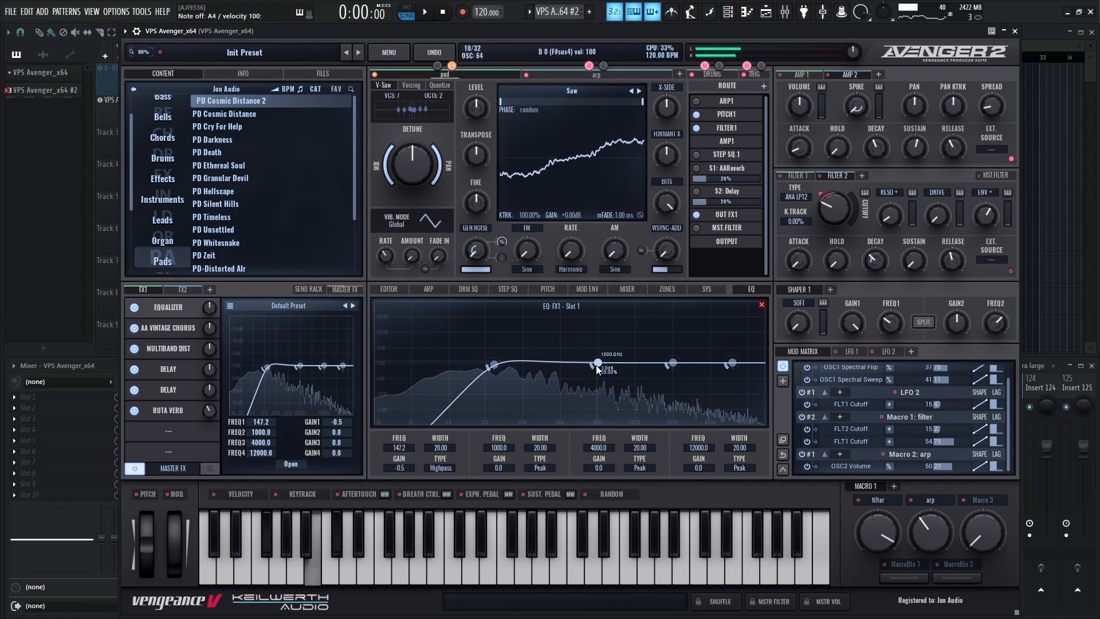
{"action": "left_click_drag", "start_coordinate": [596, 365], "coordinate": [545, 365]}
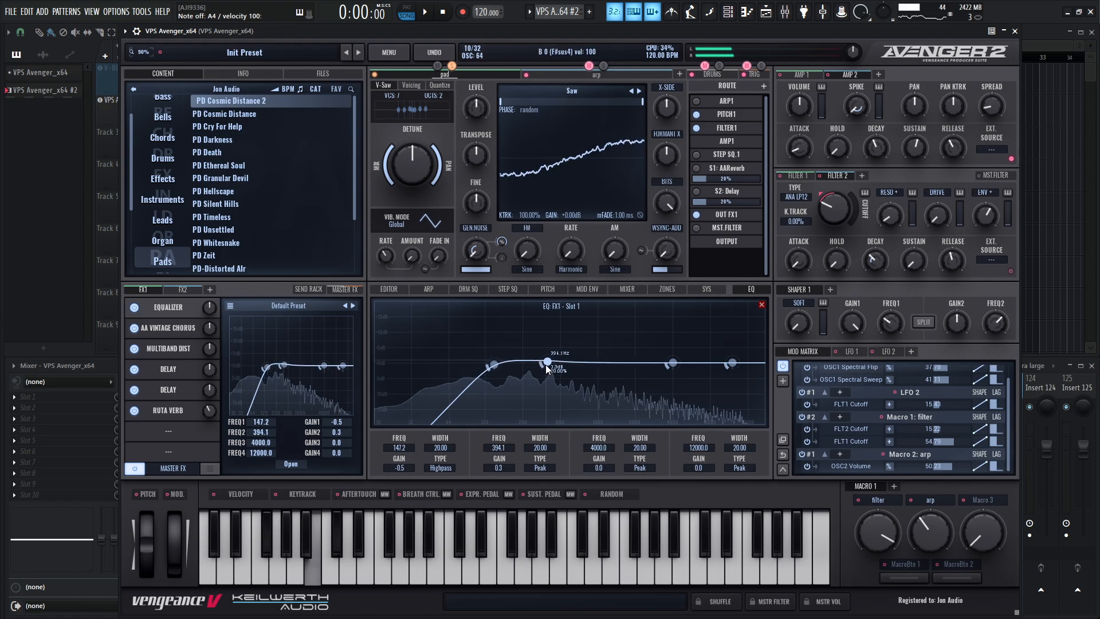
{"action": "scroll", "coordinate": [403, 447], "scroll_direction": "down", "scroll_amount": 4}
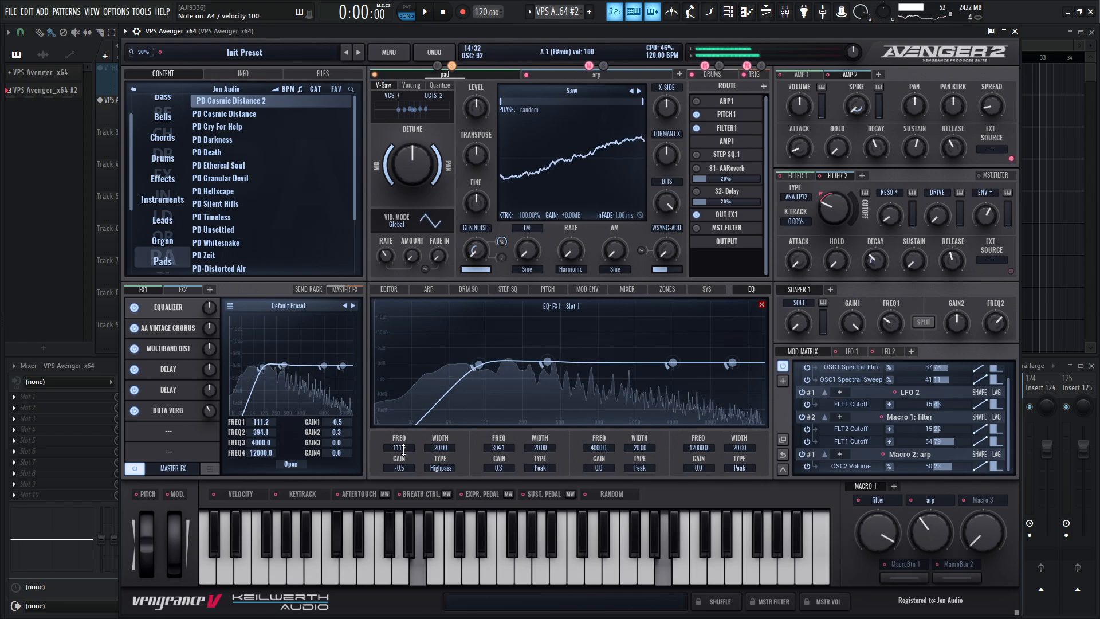
Lower the filter macro to about 14% and set EQ band 2 to about 220 Hz, -3.3 dB gain and 33.5 width.
{"action": "left_click_drag", "start_coordinate": [882, 533], "coordinate": [881, 617]}
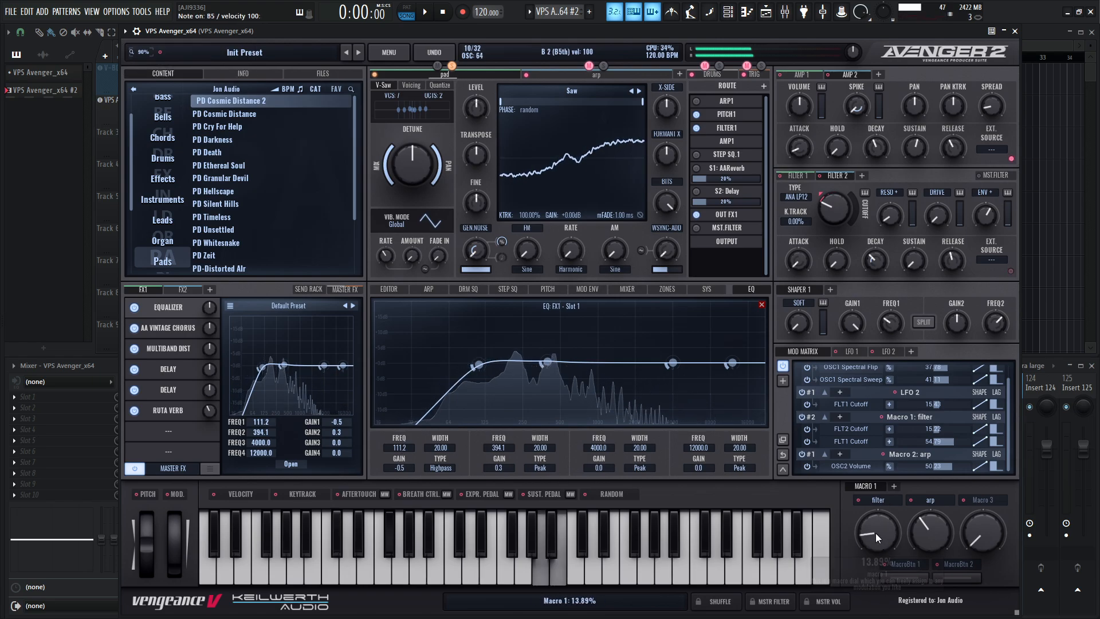
{"action": "left_click_drag", "start_coordinate": [876, 533], "coordinate": [875, 531]}
{"action": "left_click_drag", "start_coordinate": [541, 364], "coordinate": [517, 373]}
{"action": "scroll", "coordinate": [515, 372], "scroll_direction": "up", "scroll_amount": 9}
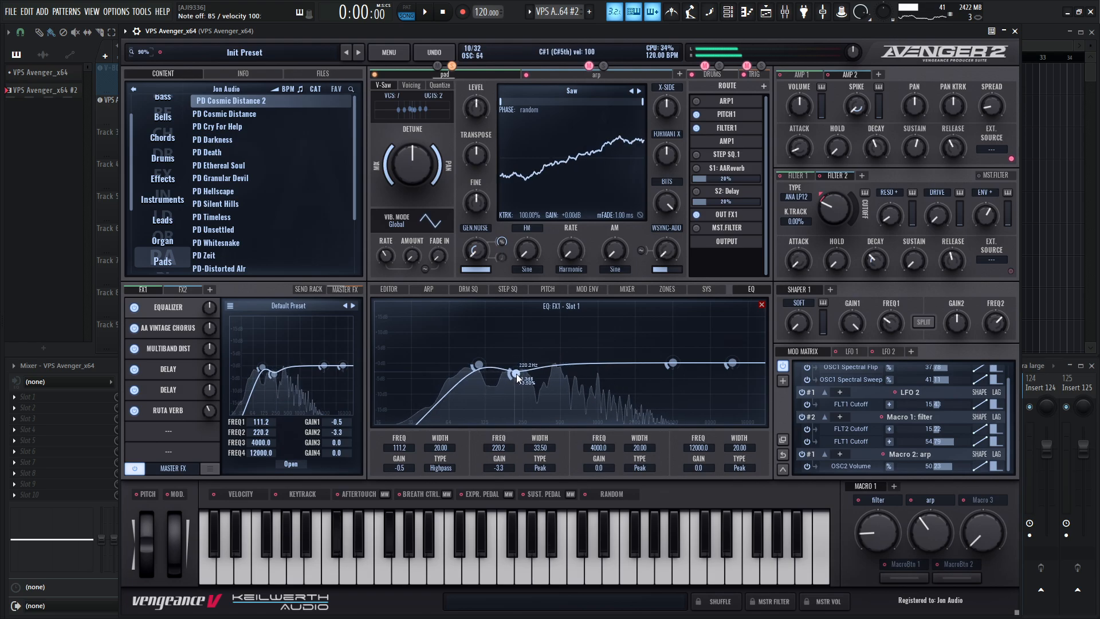
Sweep the filter macro up and down to audition the equalized pad, leaving it fairly open.
{"action": "left_click_drag", "start_coordinate": [894, 541], "coordinate": [884, 480]}
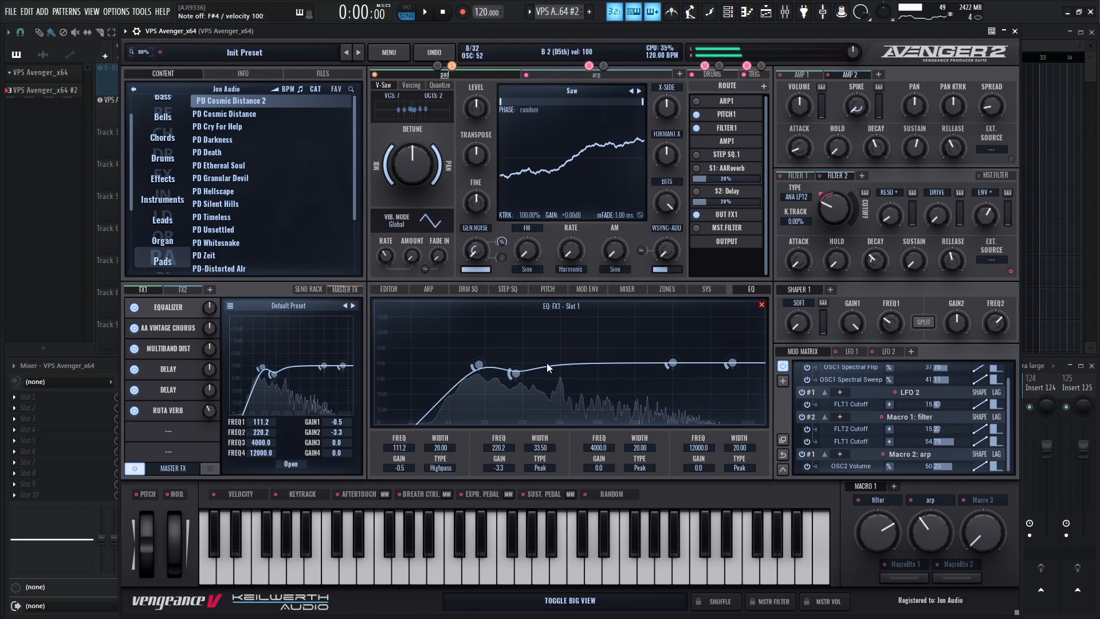
{"action": "left_click_drag", "start_coordinate": [869, 524], "coordinate": [872, 565]}
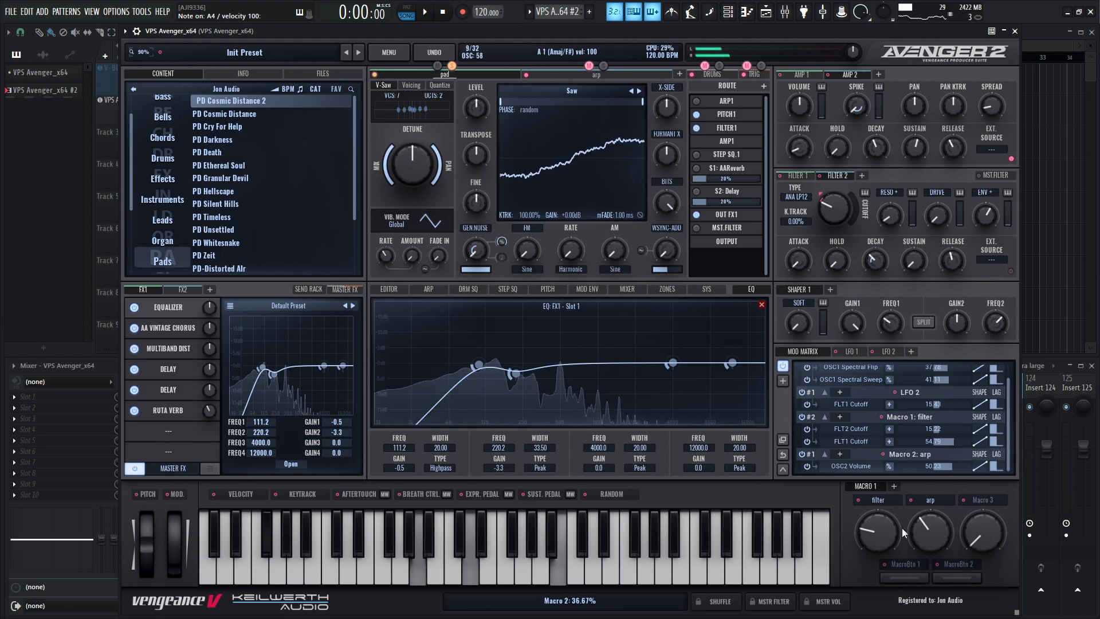
{"action": "left_click_drag", "start_coordinate": [882, 532], "coordinate": [896, 468]}
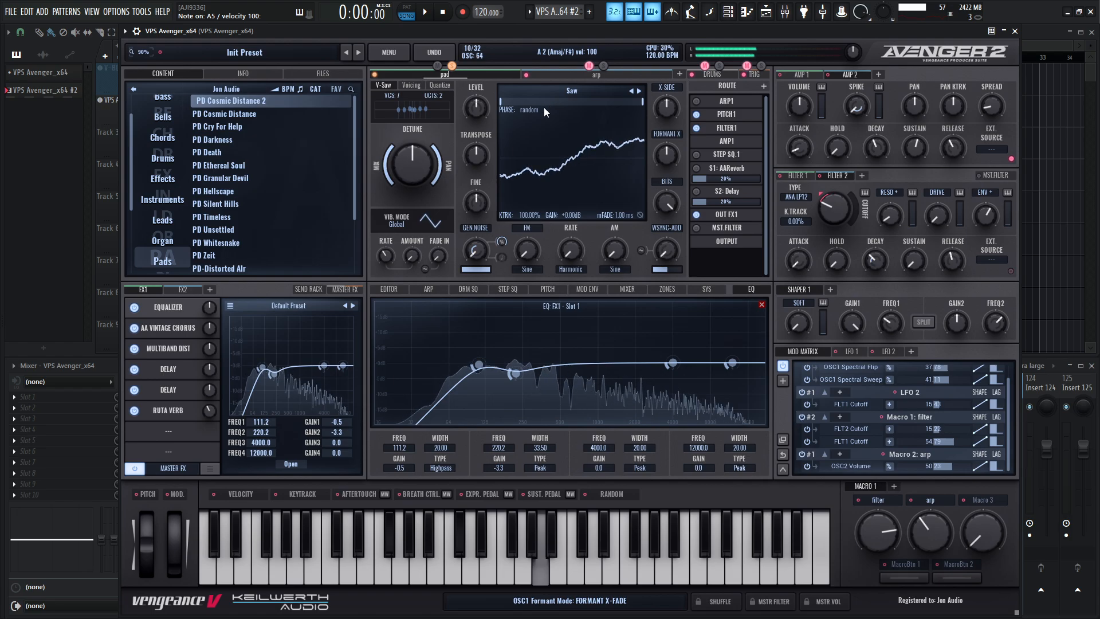
Unsolo the pad layer and raise the arp macro to about halfway.
{"action": "left_click", "coordinate": [450, 65]}
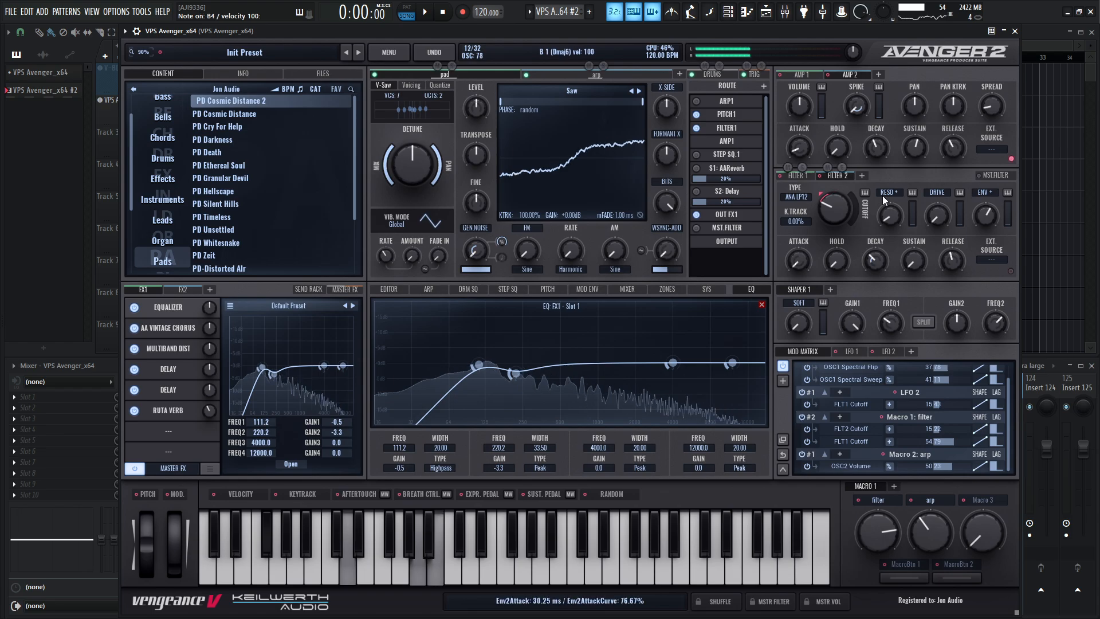
{"action": "left_click_drag", "start_coordinate": [932, 518], "coordinate": [930, 521]}
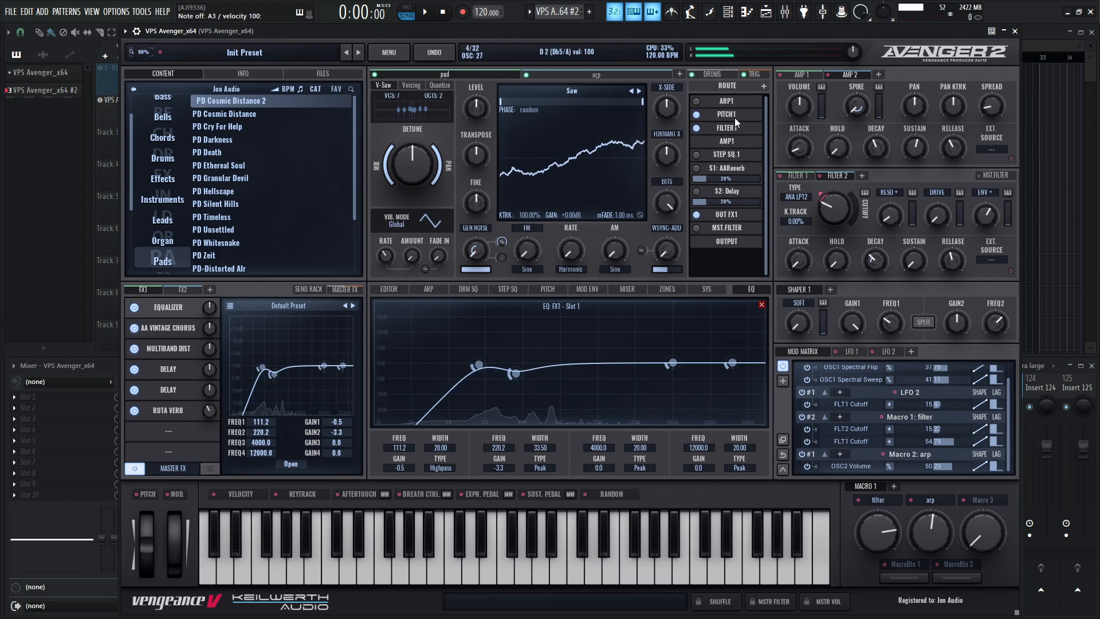
Add a third oscillator and name it sub.
{"action": "left_click", "coordinate": [680, 74]}
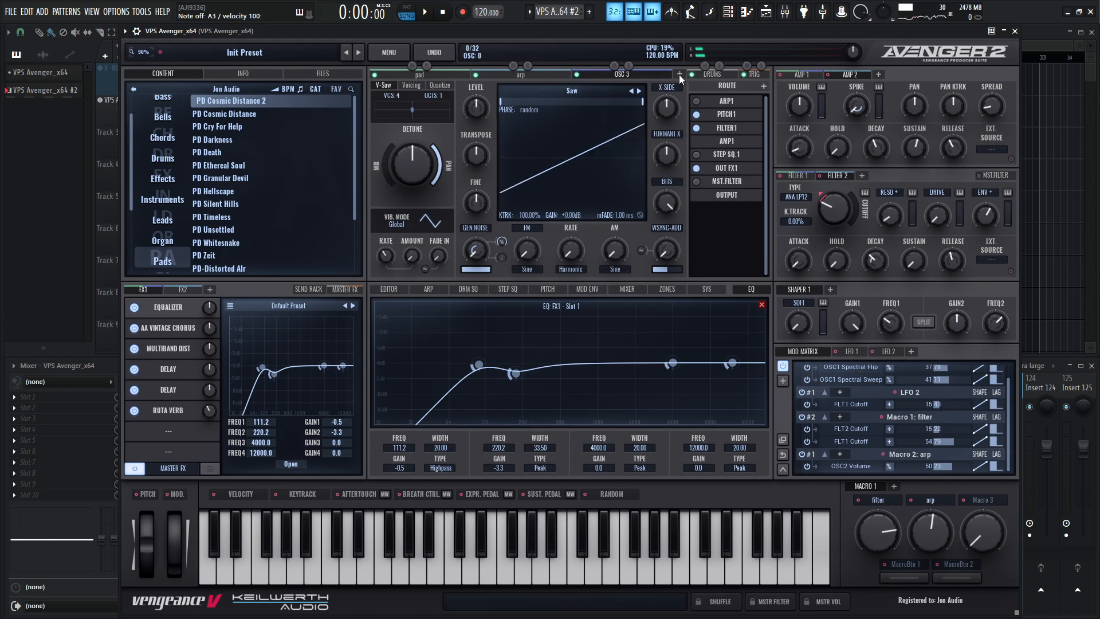
{"action": "double_click", "coordinate": [628, 74]}
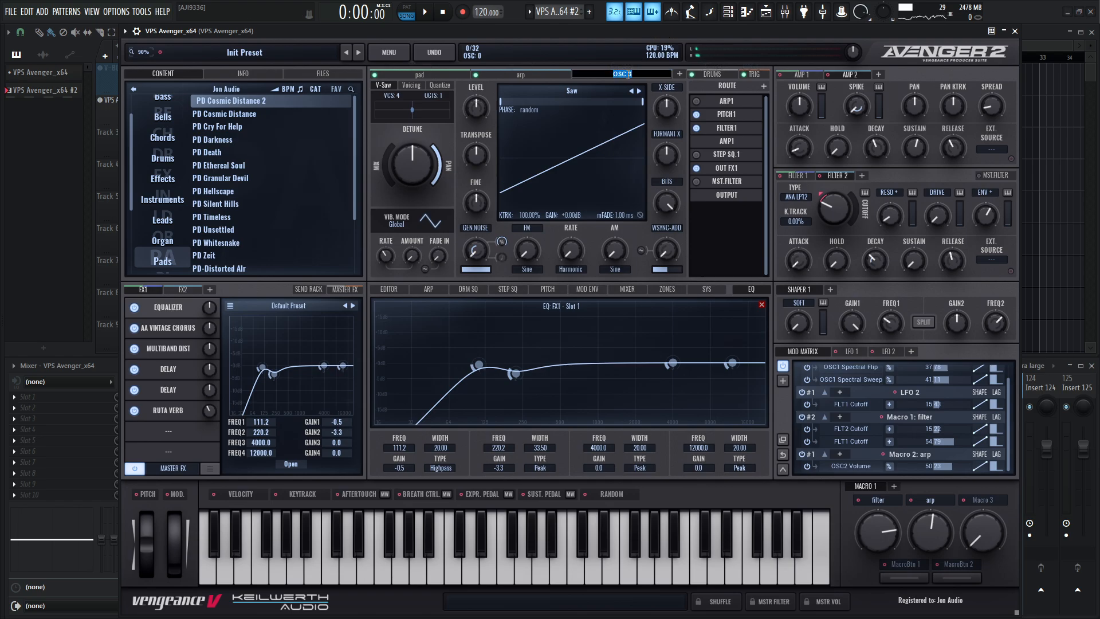
{"action": "type", "text": "sub"}
{"action": "key", "text": "Return"}
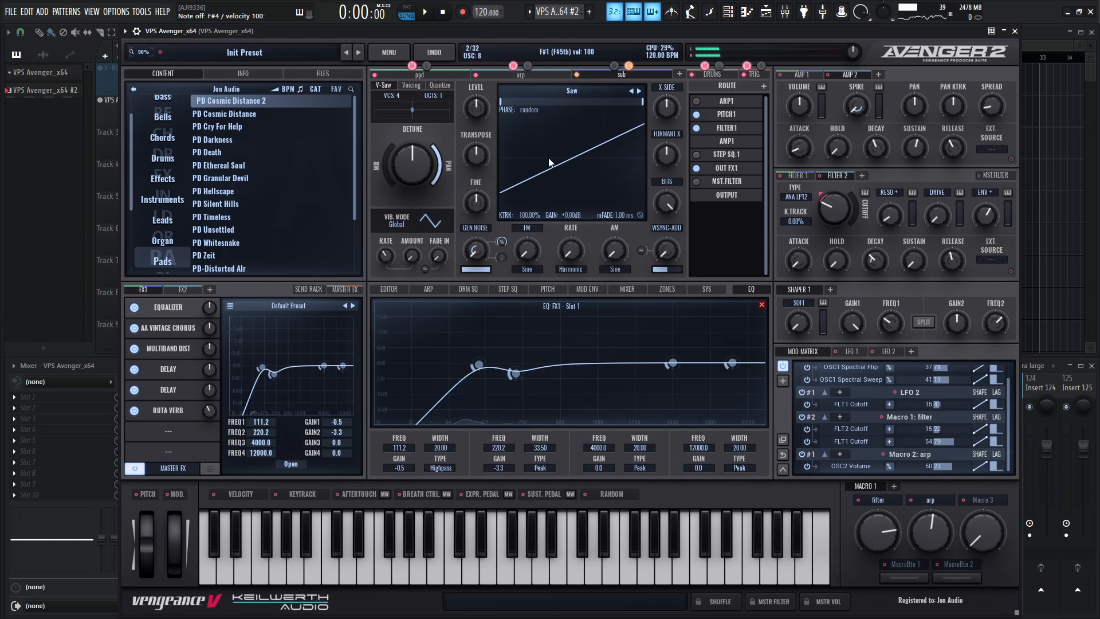
Add an empty FX3 chain and route the sub oscillator's output to it.
{"action": "left_click", "coordinate": [178, 290]}
{"action": "left_click", "coordinate": [145, 290]}
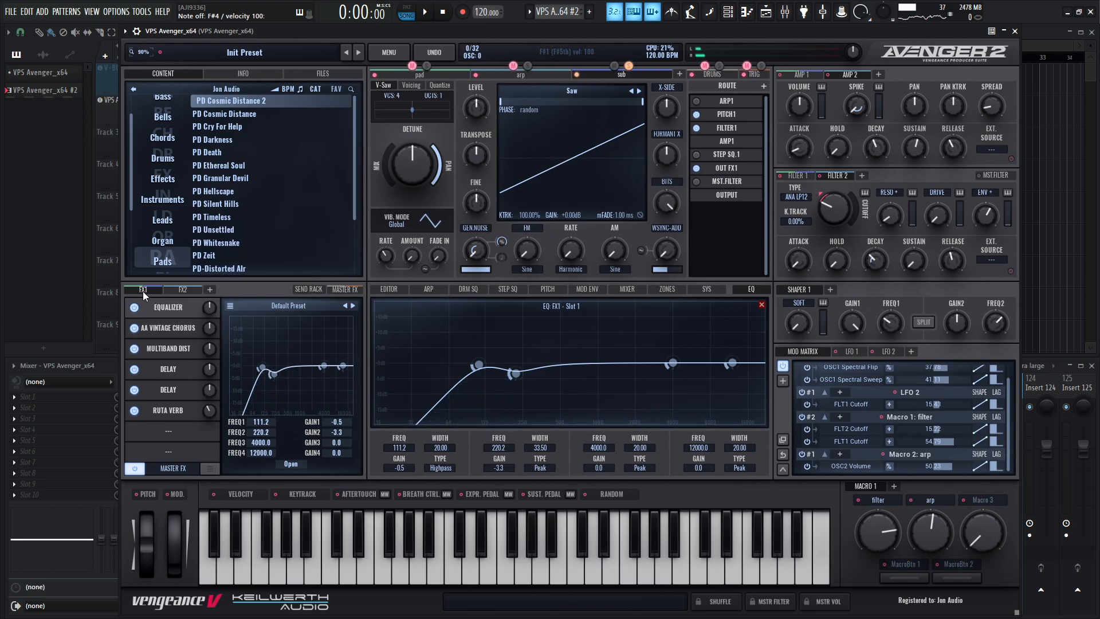
{"action": "left_click", "coordinate": [210, 289]}
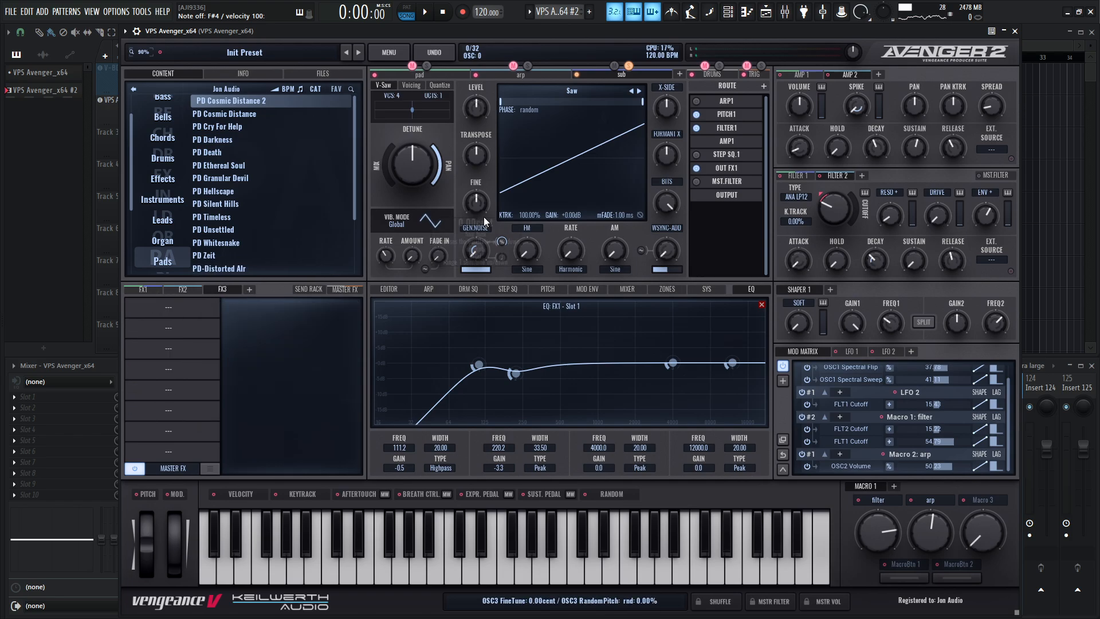
{"action": "left_click", "coordinate": [725, 168]}
{"action": "left_click", "coordinate": [733, 242]}
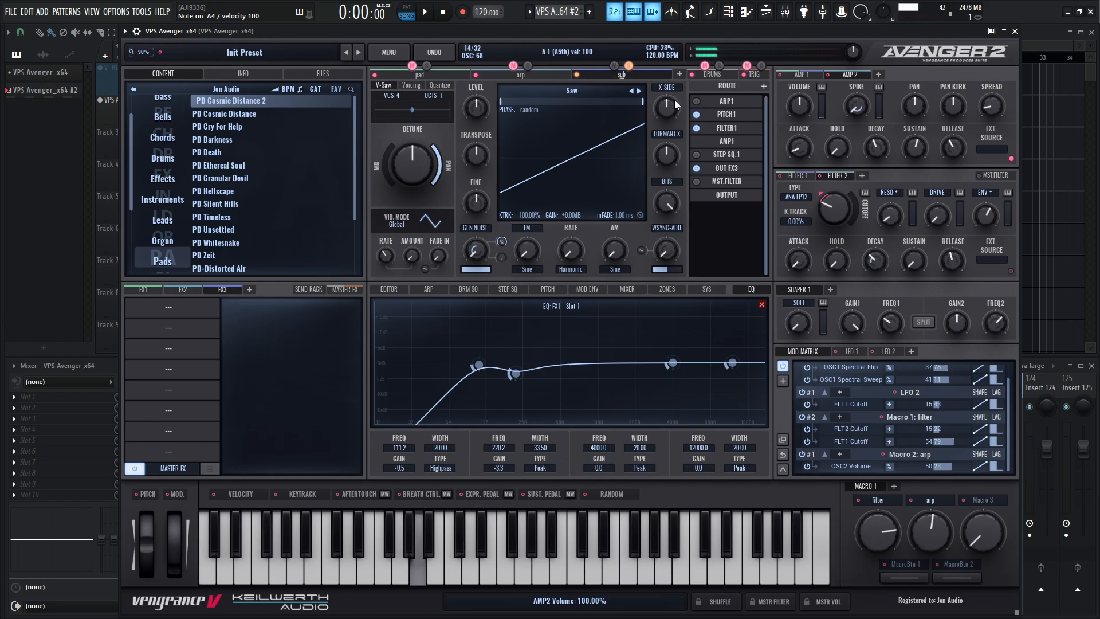
Strip the sub's saw wave down to its fundamental and add back reduced second and third harmonics.
{"action": "left_click", "coordinate": [596, 89]}
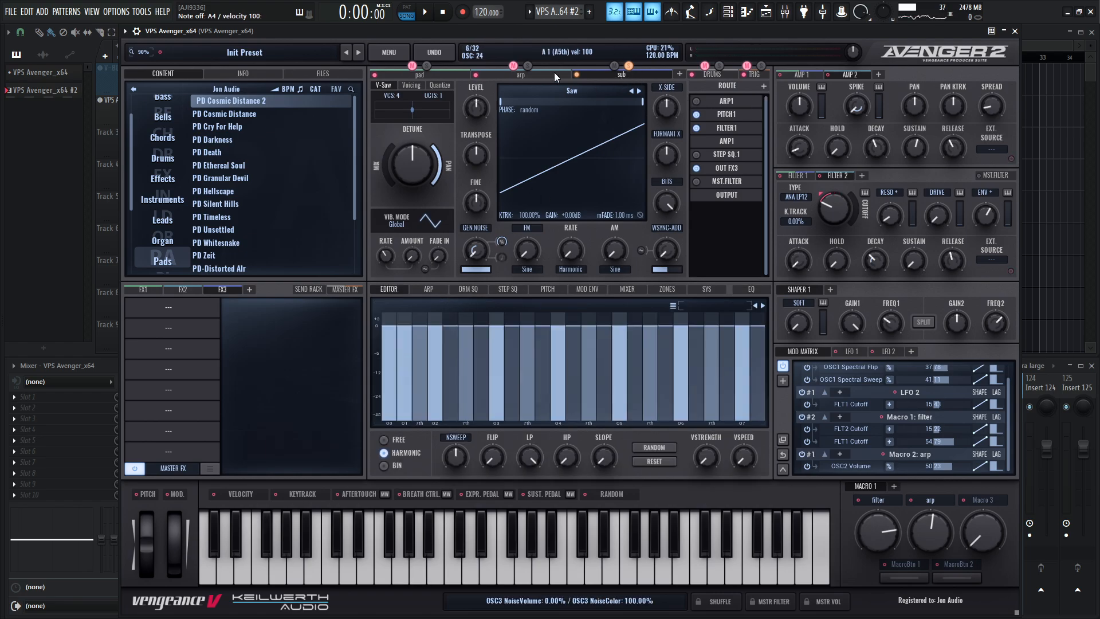
{"action": "mouse_move", "coordinate": [411, 342]}
{"action": "left_mouse_down"}
{"action": "mouse_move", "coordinate": [417, 422]}
{"action": "mouse_move", "coordinate": [750, 443]}
{"action": "mouse_move", "coordinate": [738, 436]}
{"action": "left_mouse_up"}
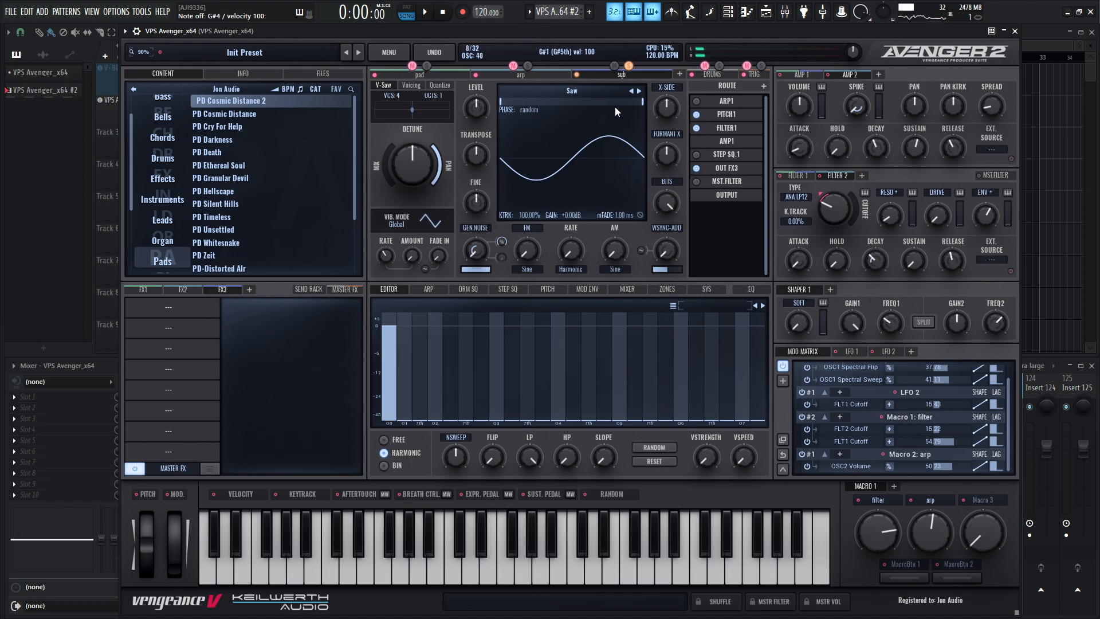
{"action": "left_click_drag", "start_coordinate": [405, 355], "coordinate": [421, 377]}
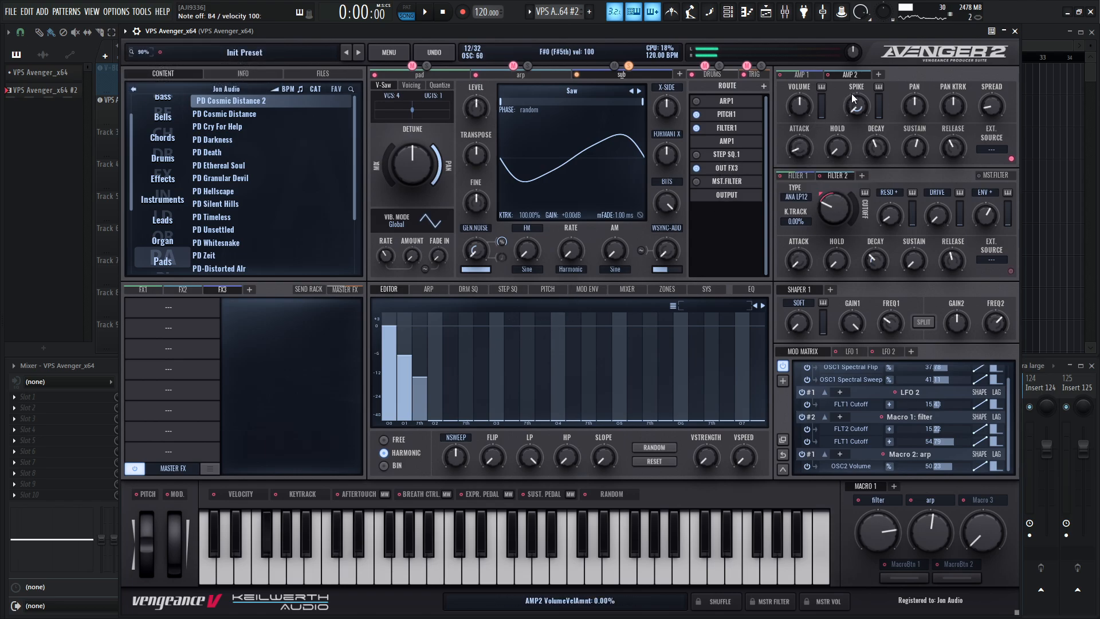
Add a third amp envelope and copy AMP 1's settings into it.
{"action": "left_click", "coordinate": [879, 75]}
{"action": "right_click", "coordinate": [796, 75]}
{"action": "left_click", "coordinate": [800, 87]}
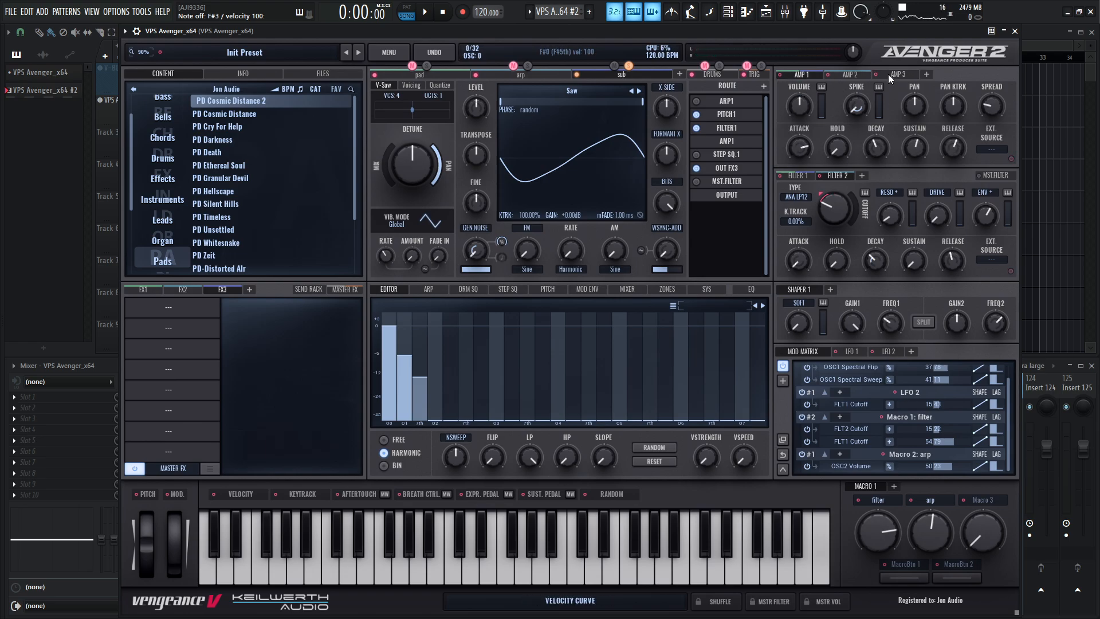
{"action": "right_click", "coordinate": [889, 74]}
{"action": "left_click", "coordinate": [895, 97]}
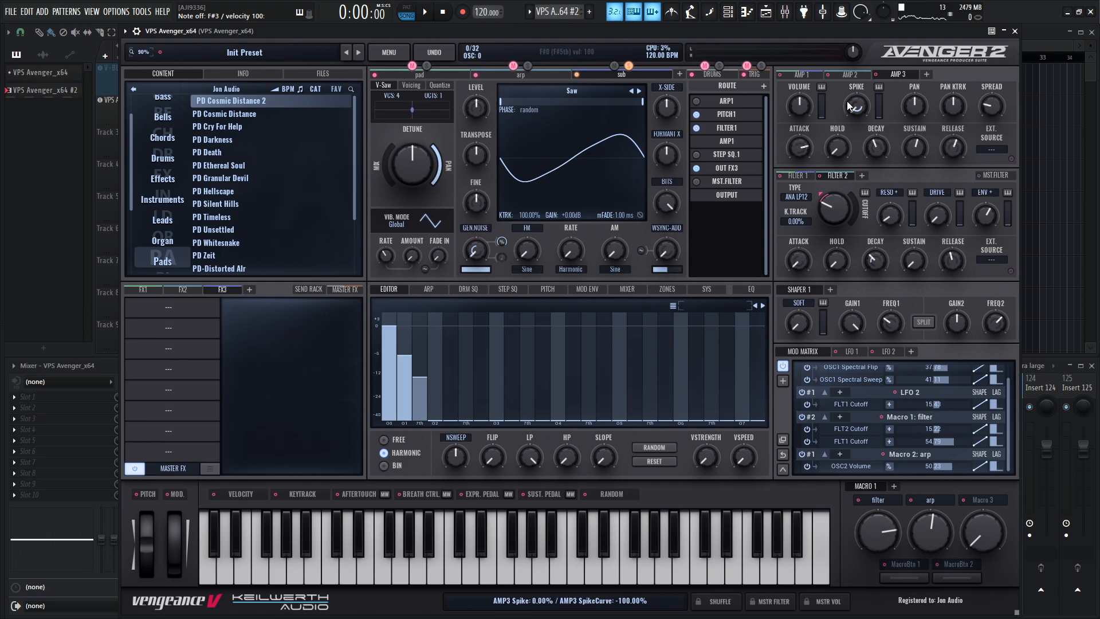
Route the sub oscillator through AMP3 and shorten that envelope's attack.
{"action": "left_click", "coordinate": [732, 142]}
{"action": "left_click", "coordinate": [733, 202]}
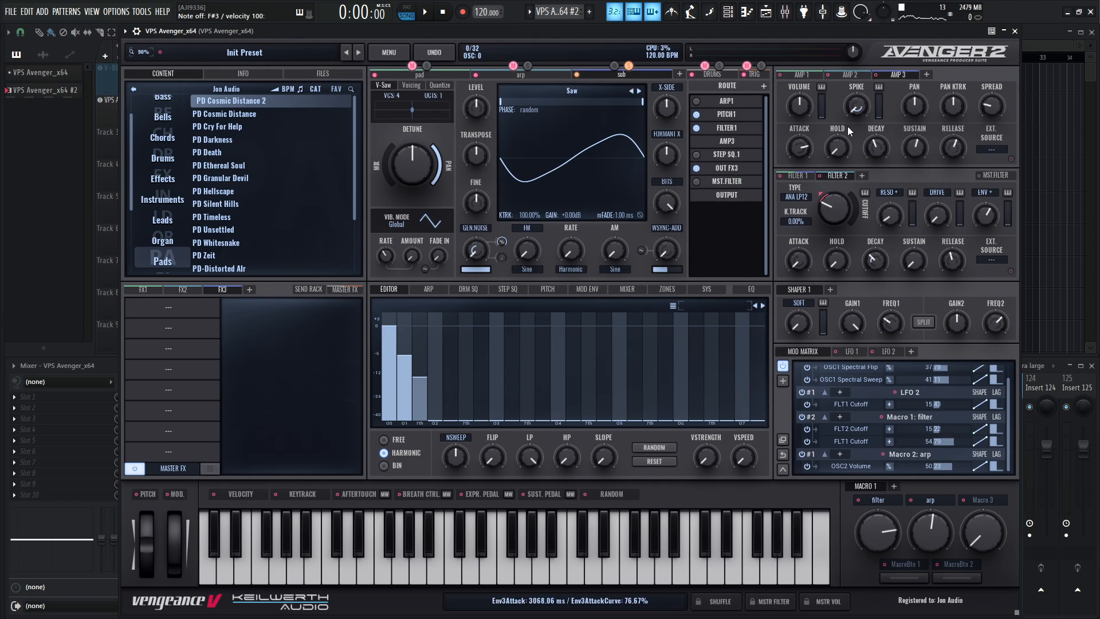
{"action": "left_click_drag", "start_coordinate": [800, 153], "coordinate": [801, 167]}
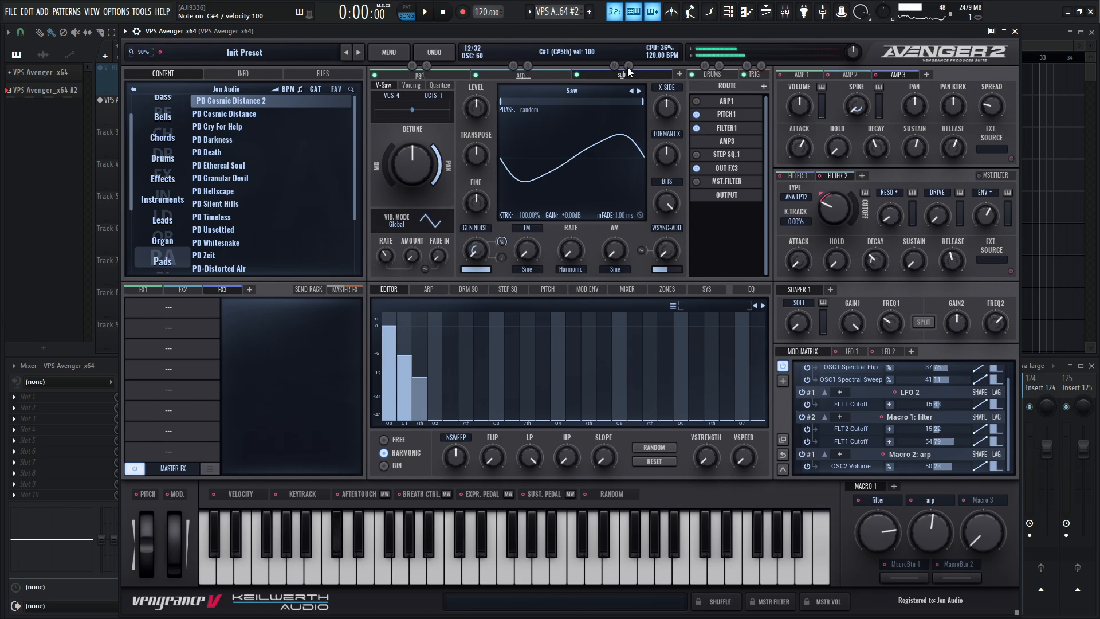
Raise the sub oscillator's level and add a Multiband Dist to FX3 with low 12.78, mid 11.11 and high 19.44 distortion.
{"action": "mouse_move", "coordinate": [479, 103]}
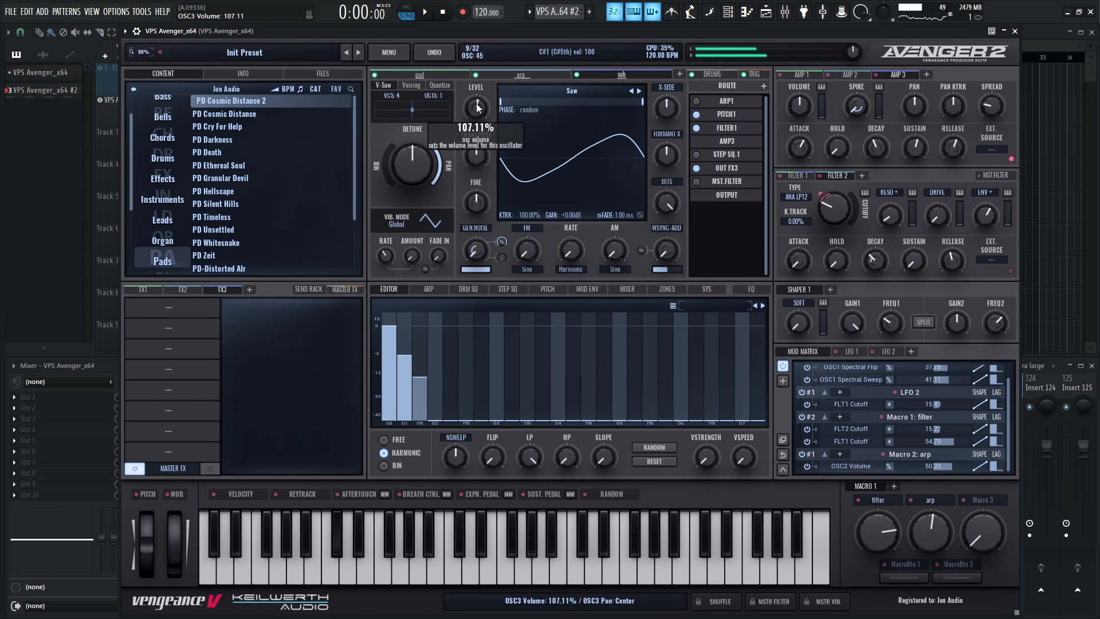
{"action": "left_click_drag", "start_coordinate": [478, 107], "coordinate": [479, 100]}
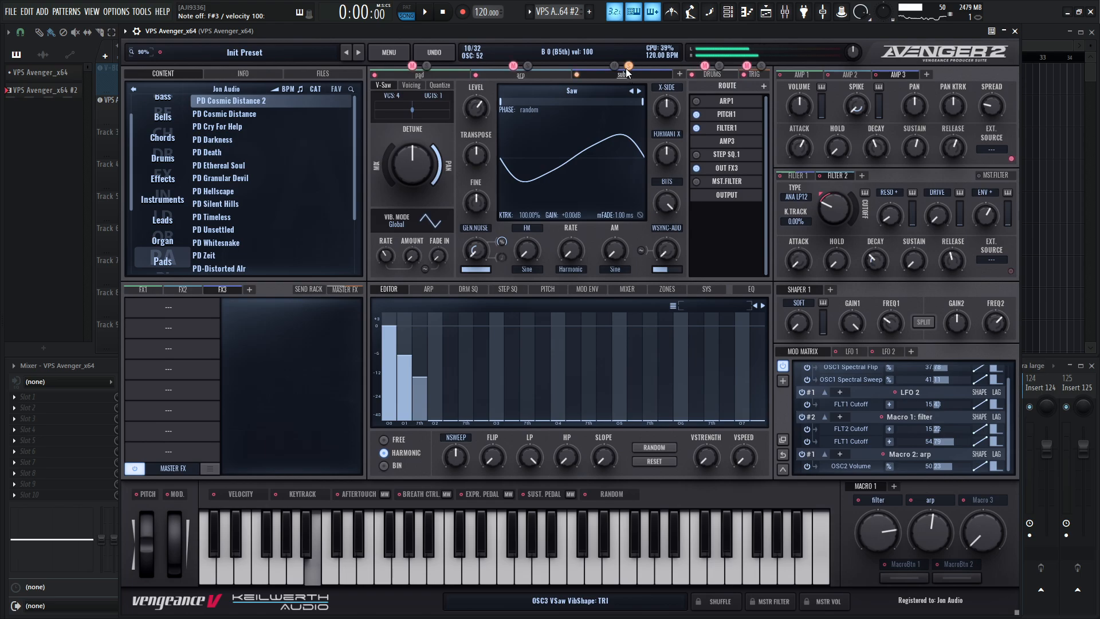
{"action": "left_click", "coordinate": [170, 328]}
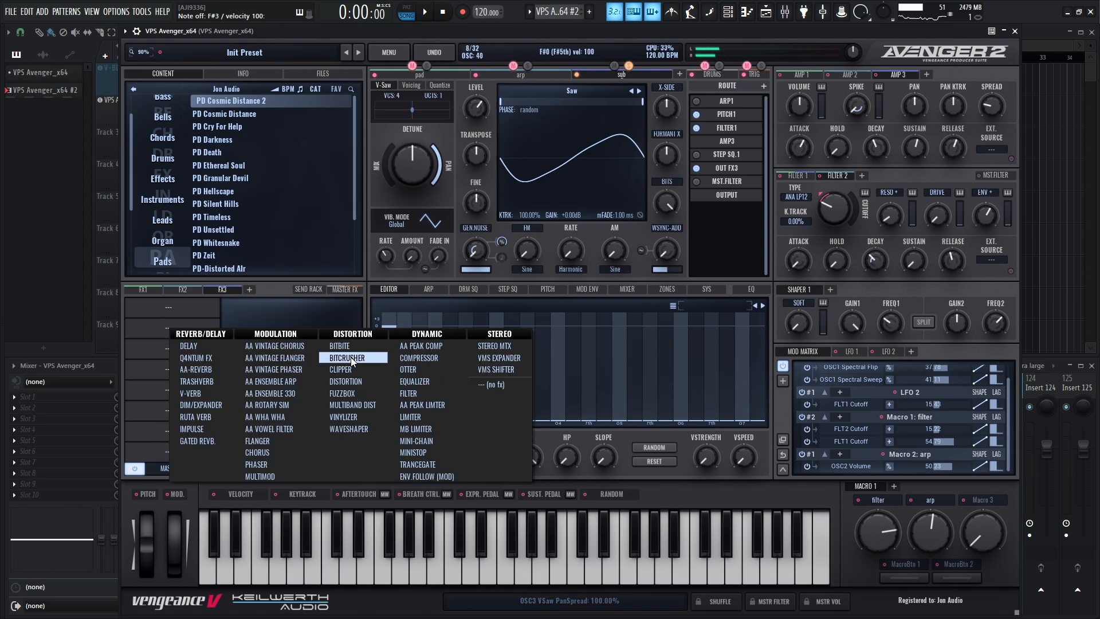
{"action": "left_click", "coordinate": [352, 405]}
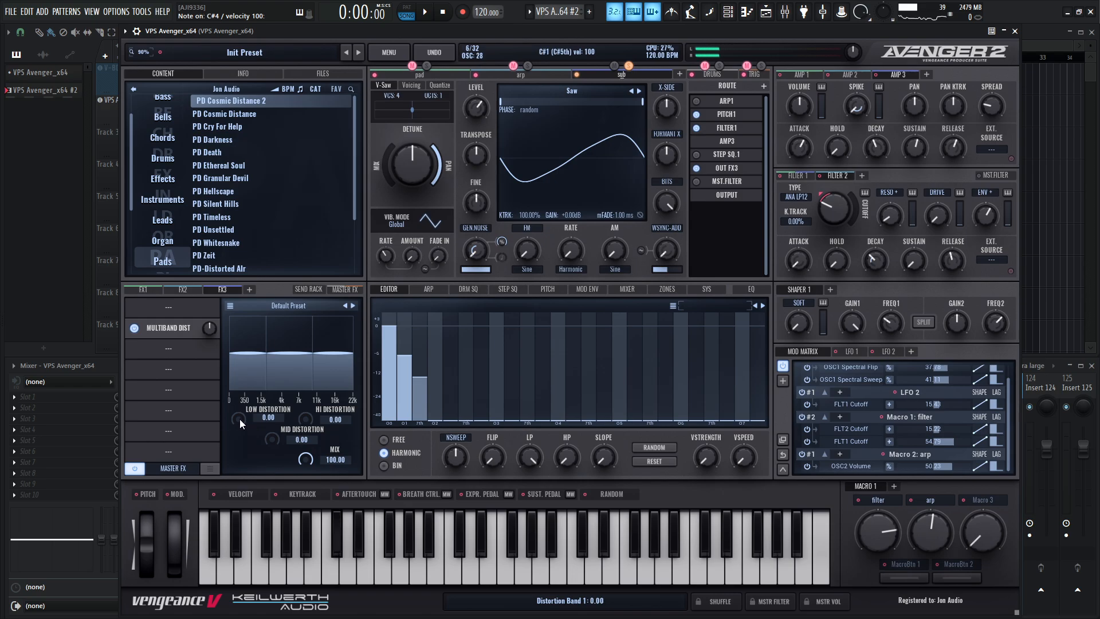
{"action": "left_click_drag", "start_coordinate": [241, 419], "coordinate": [242, 404]}
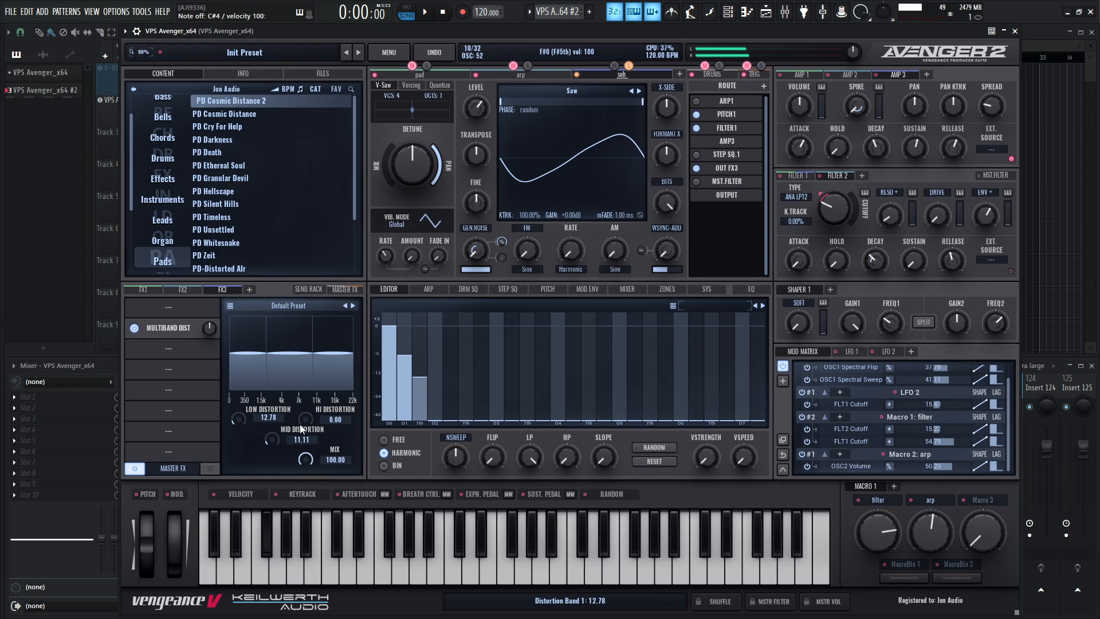
{"action": "left_click_drag", "start_coordinate": [309, 408], "coordinate": [308, 397]}
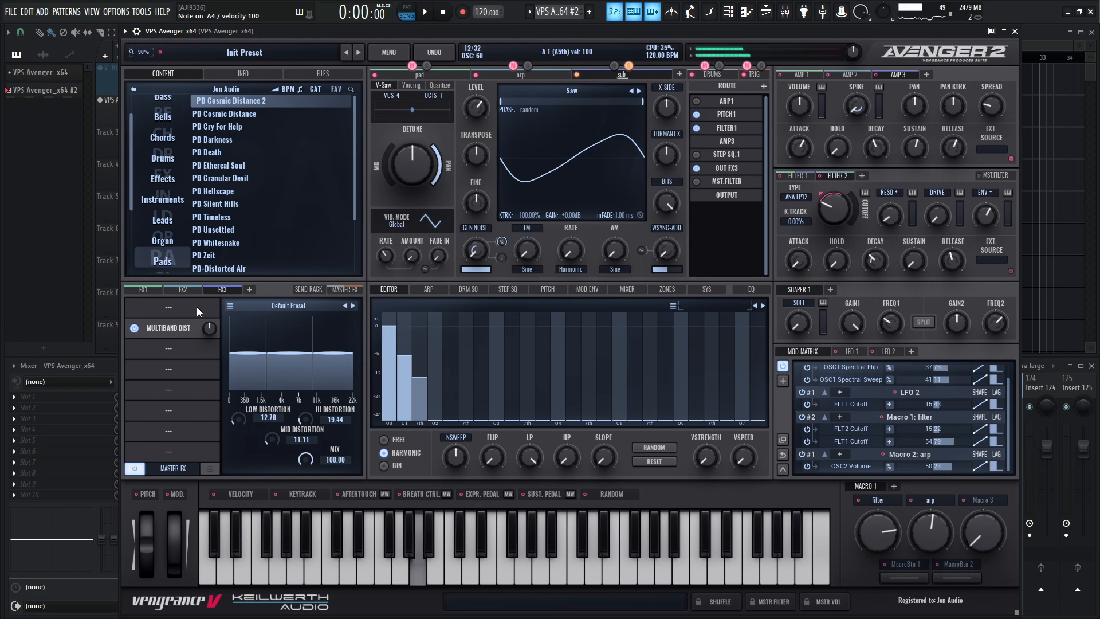
Set the sub oscillator's voice limit to 1H and its MIDI Special mode to Endless Sub Switch.
{"action": "left_click", "coordinate": [423, 87]}
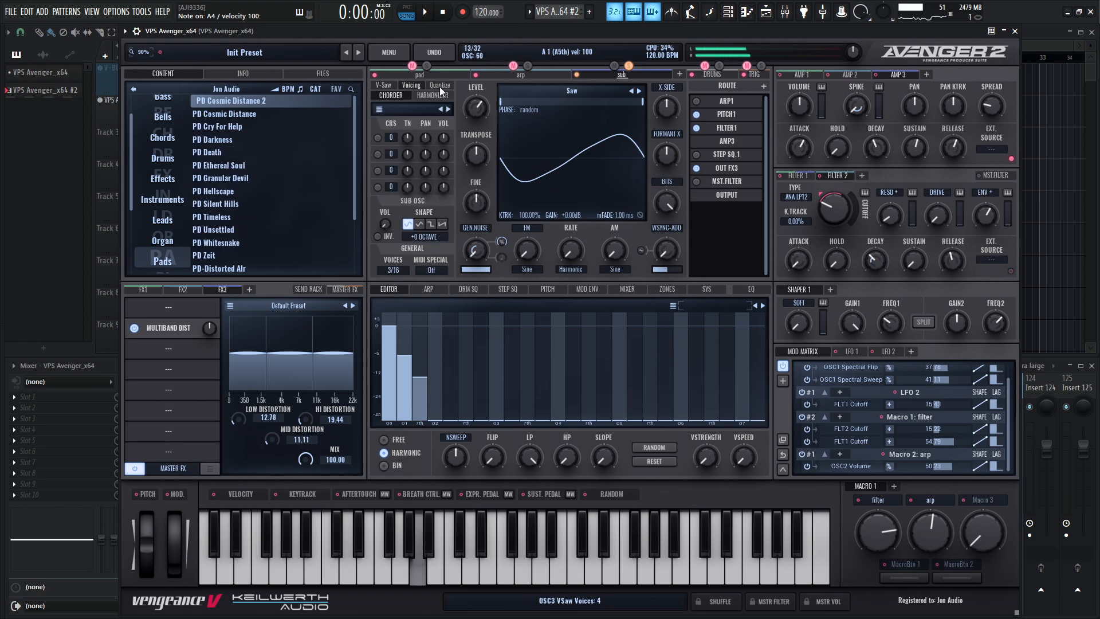
{"action": "left_click", "coordinate": [393, 270]}
{"action": "left_click", "coordinate": [401, 286]}
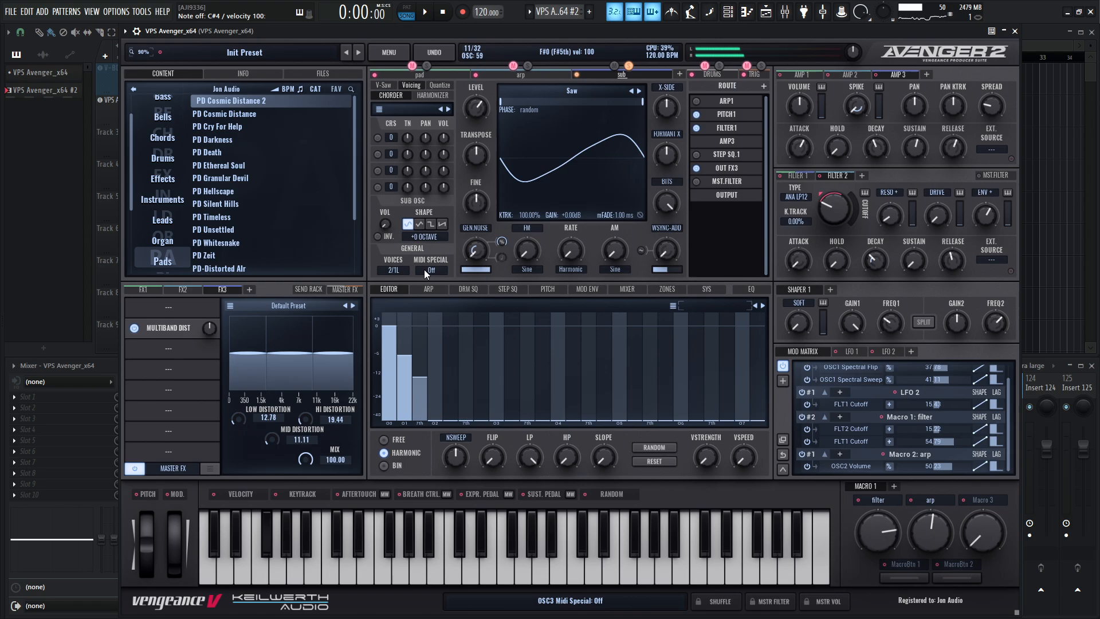
{"action": "left_click", "coordinate": [395, 275]}
{"action": "left_click", "coordinate": [401, 304]}
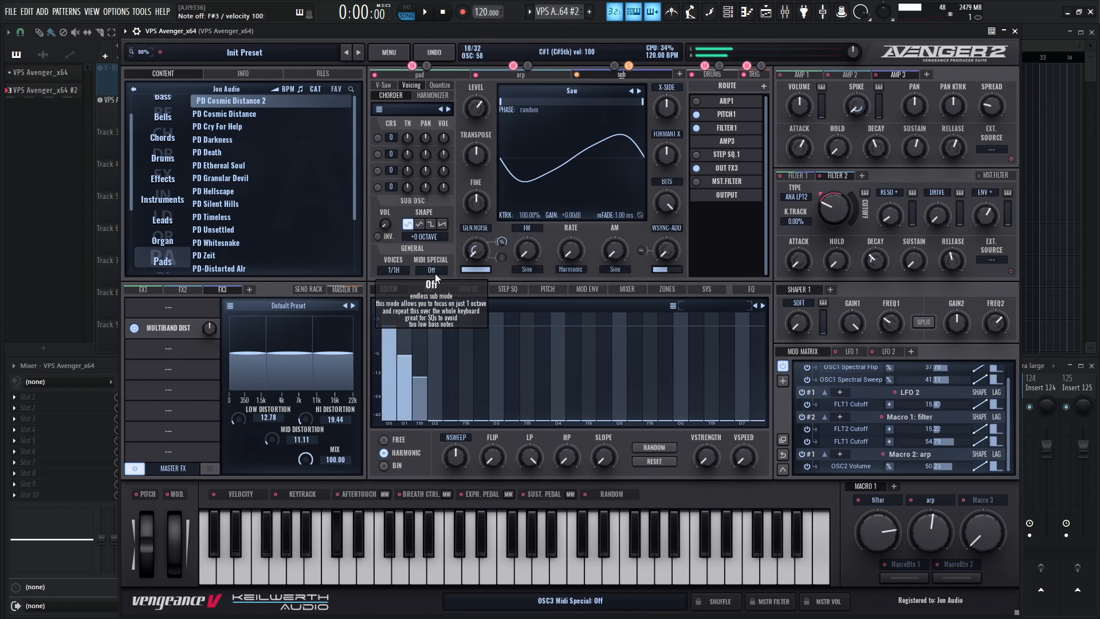
{"action": "left_click", "coordinate": [433, 271]}
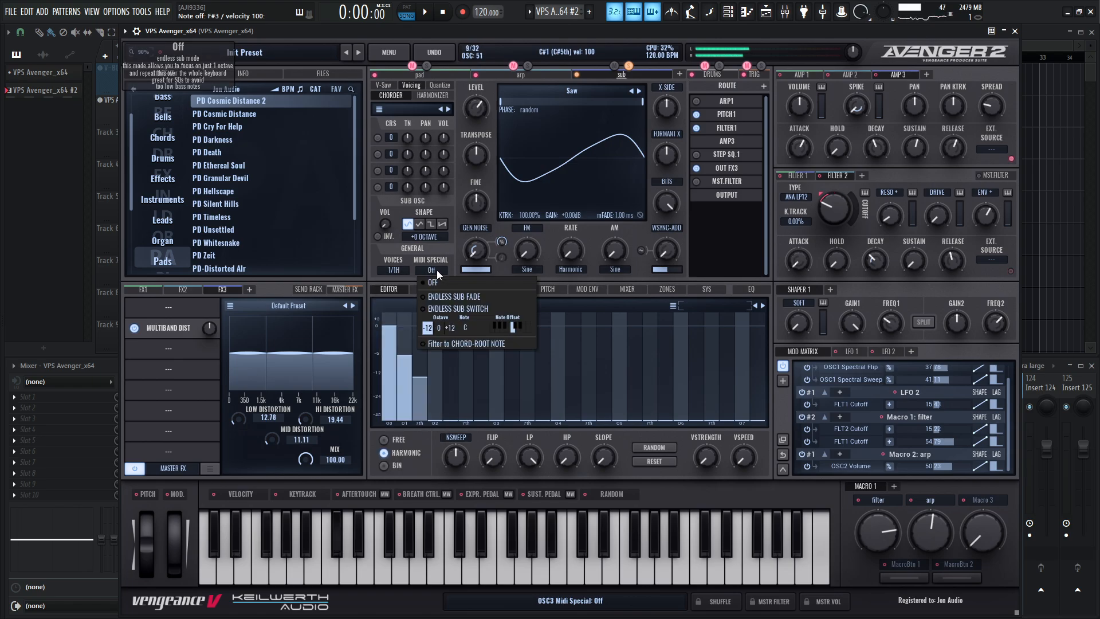
{"action": "left_click", "coordinate": [484, 310]}
{"action": "left_click", "coordinate": [736, 268]}
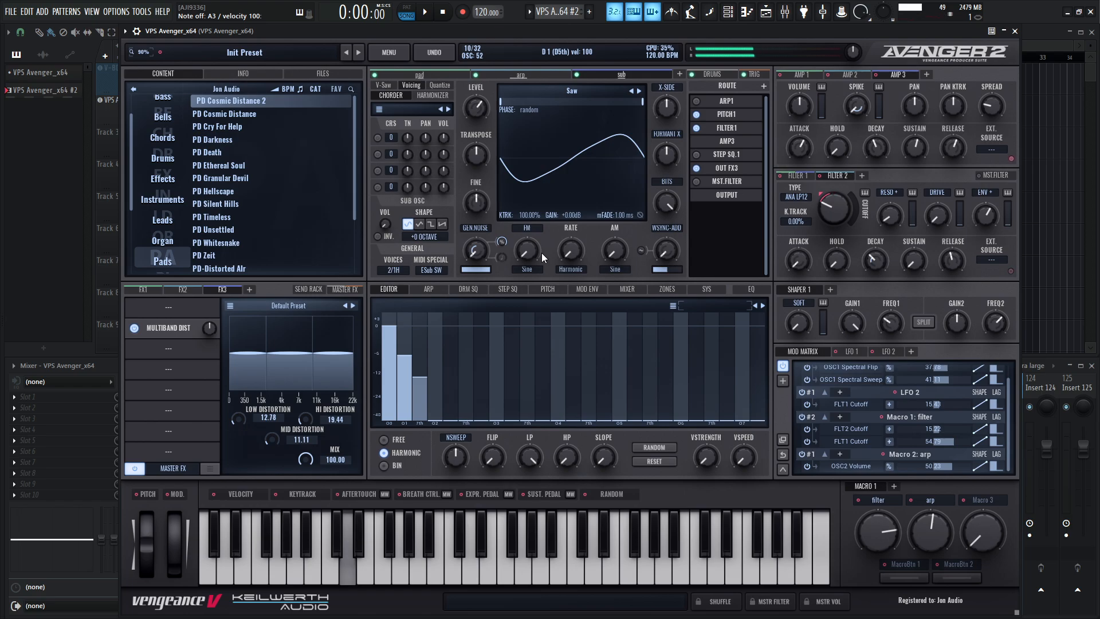
Solo the sub oscillator and route it through a new PITCH 2 module with Mono Legato portamento.
{"action": "left_click", "coordinate": [629, 67]}
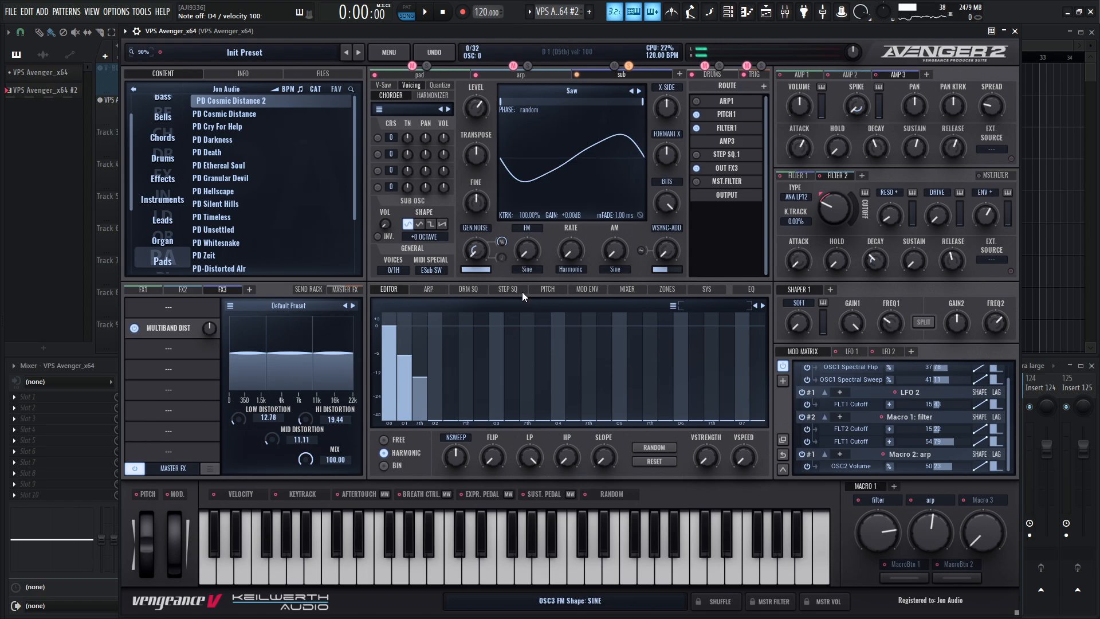
{"action": "left_click", "coordinate": [545, 289]}
{"action": "left_click", "coordinate": [415, 306]}
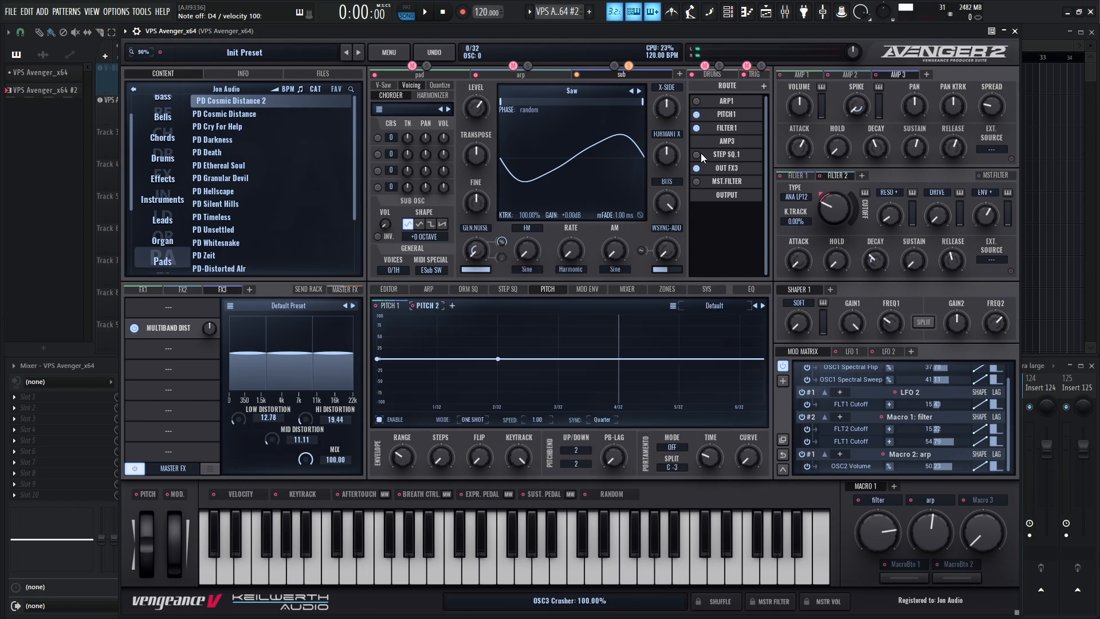
{"action": "left_click", "coordinate": [727, 113]}
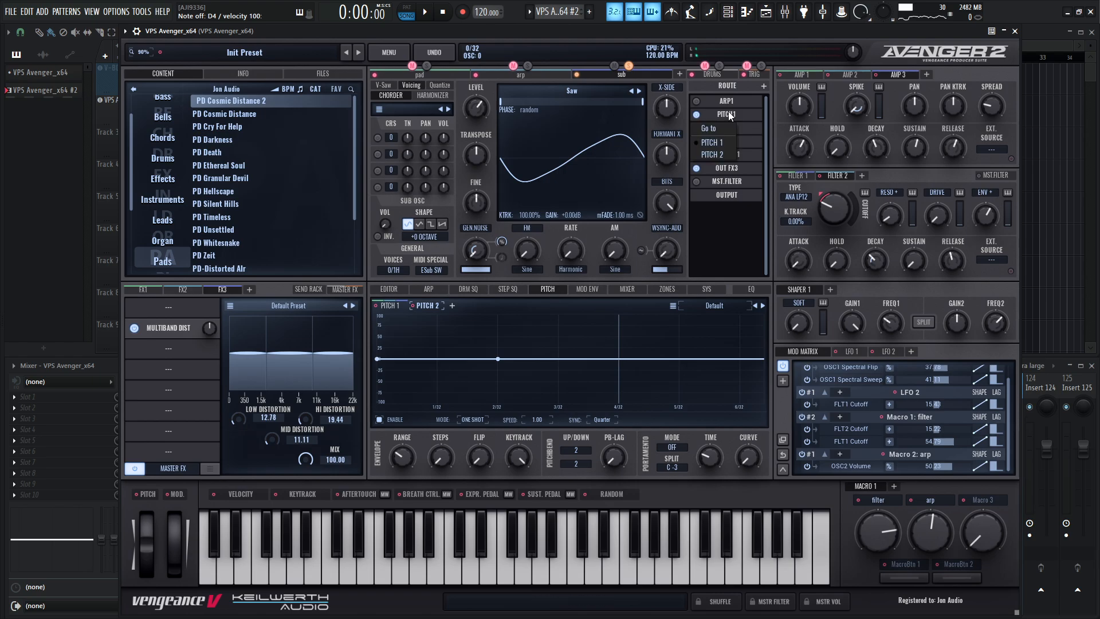
{"action": "left_click", "coordinate": [710, 154]}
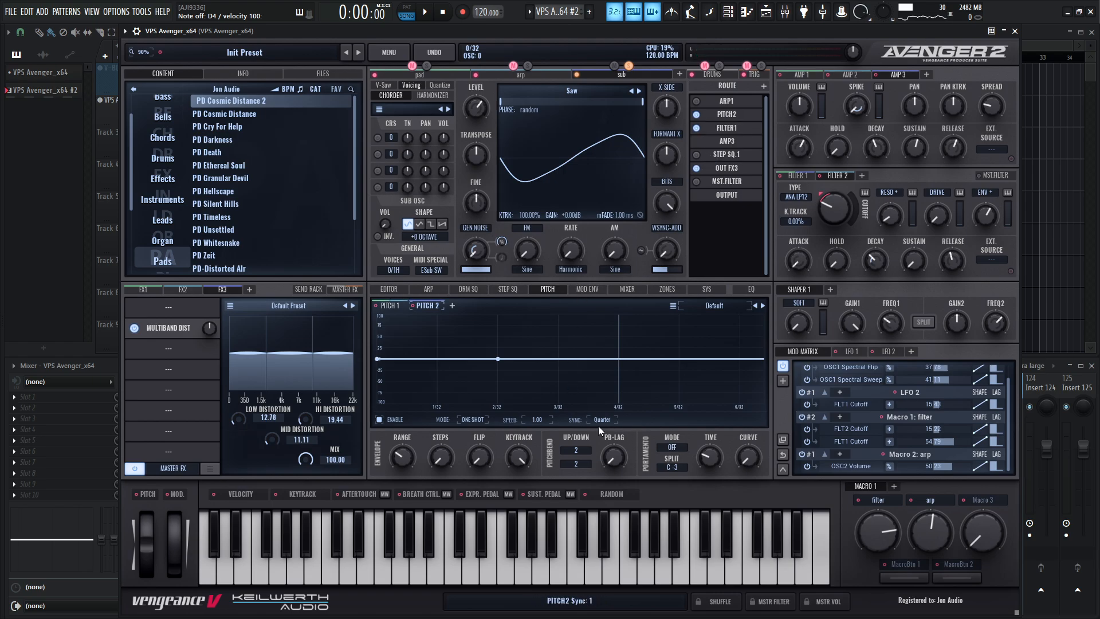
{"action": "left_click", "coordinate": [672, 447]}
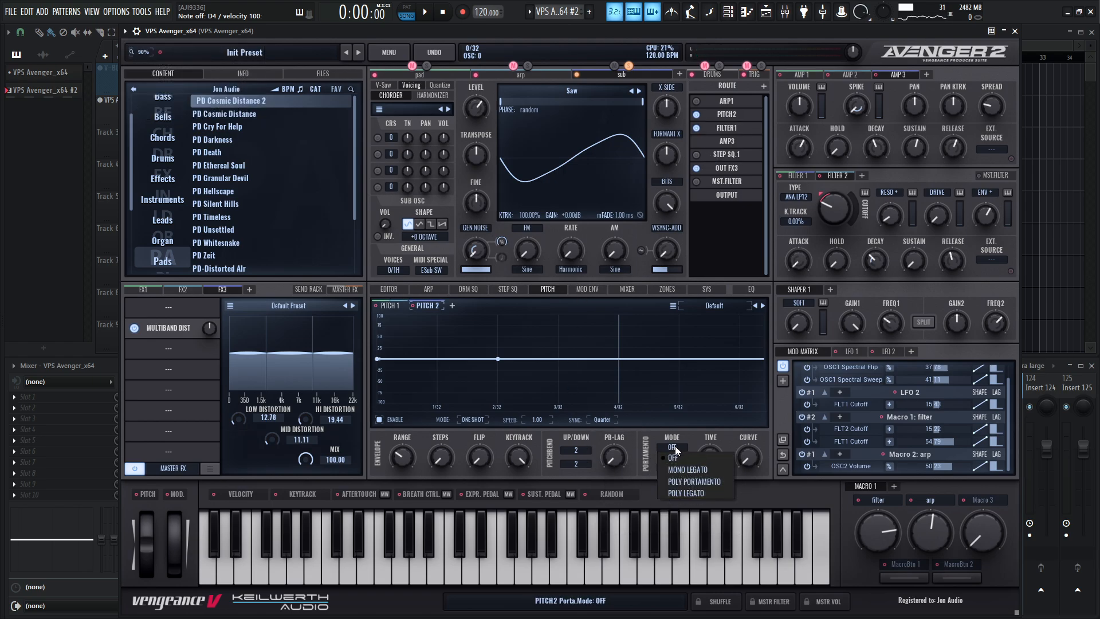
{"action": "left_click", "coordinate": [717, 468]}
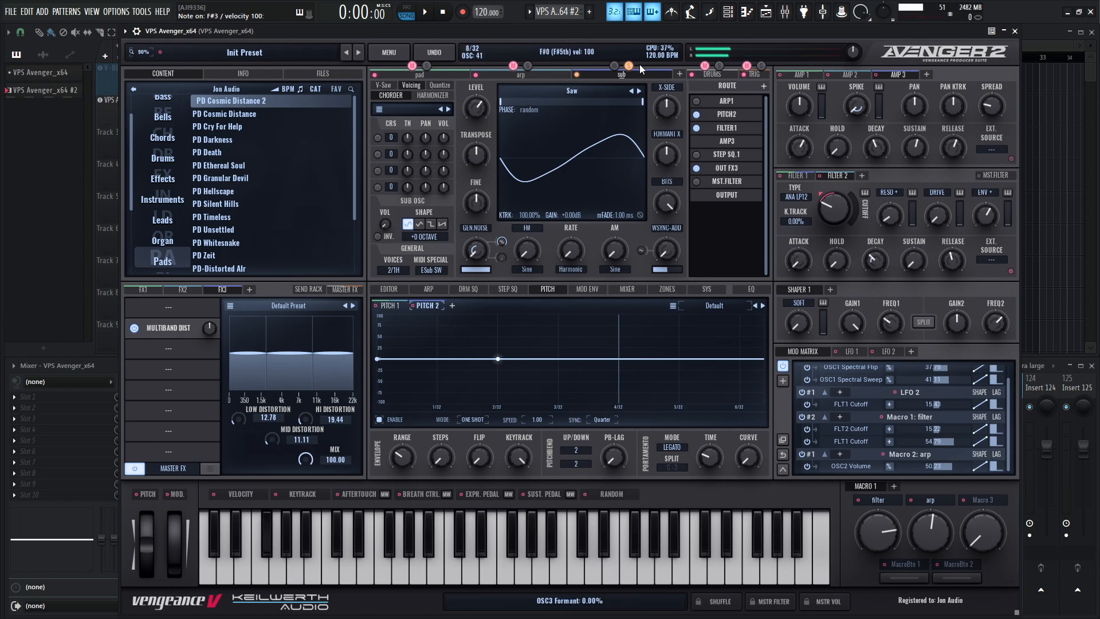
Transpose the sub oscillator to -12 and move Multiband Dist to the first FX3 slot.
{"action": "mouse_move", "coordinate": [481, 157]}
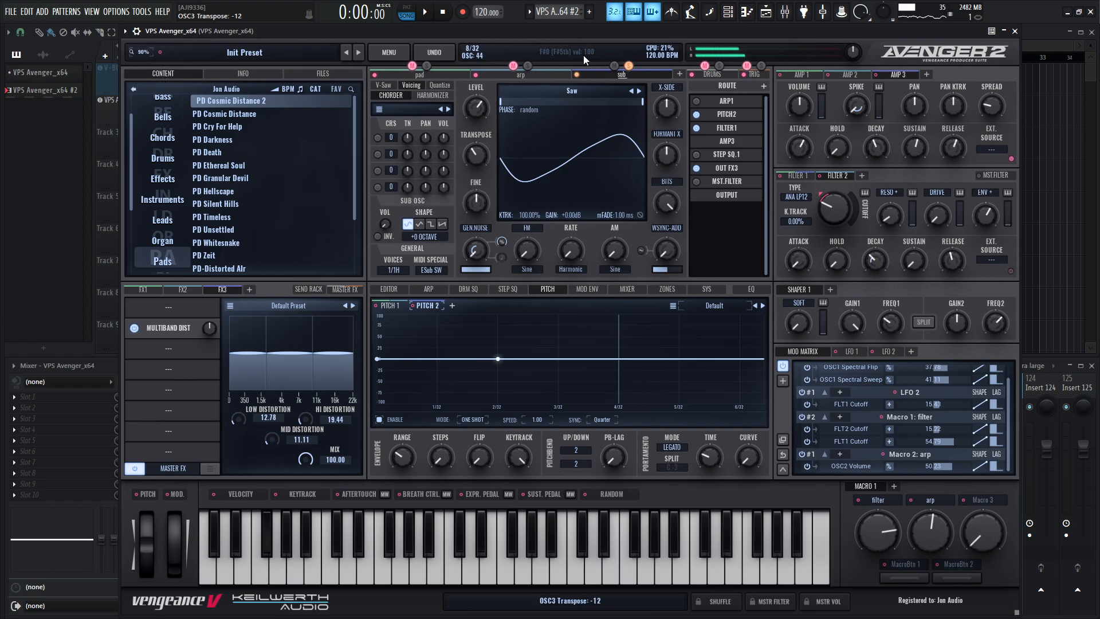
{"action": "left_click_drag", "start_coordinate": [163, 328], "coordinate": [167, 314]}
Add a Compressor after the Multiband Dist with a lowered threshold and a 1:8.25 ratio, and unsolo the sub.
{"action": "left_click", "coordinate": [173, 344]}
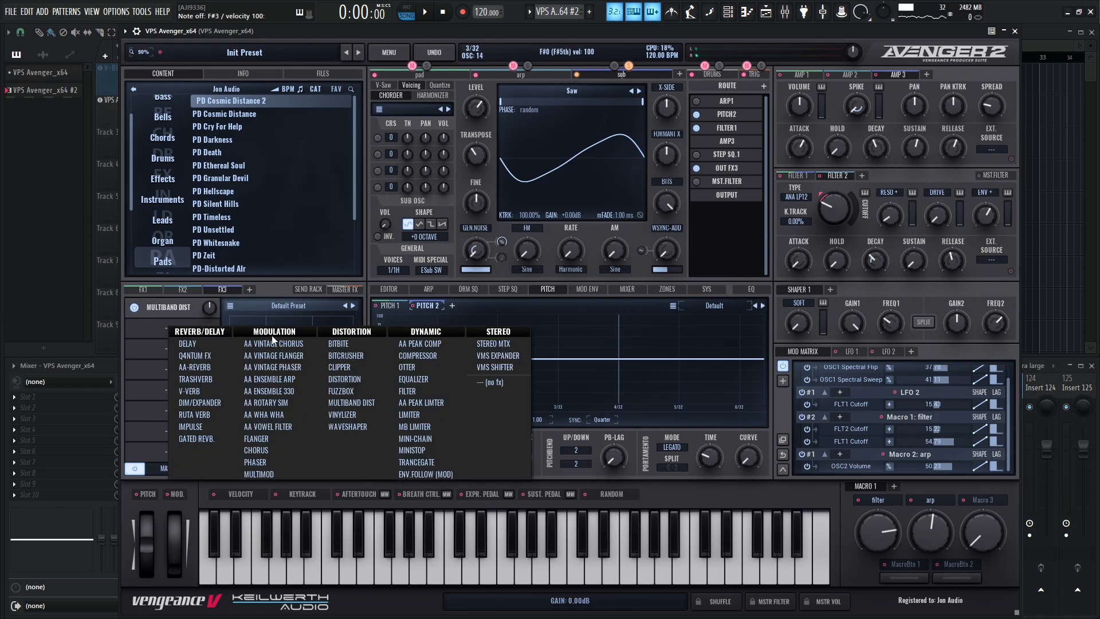
{"action": "left_click", "coordinate": [439, 356]}
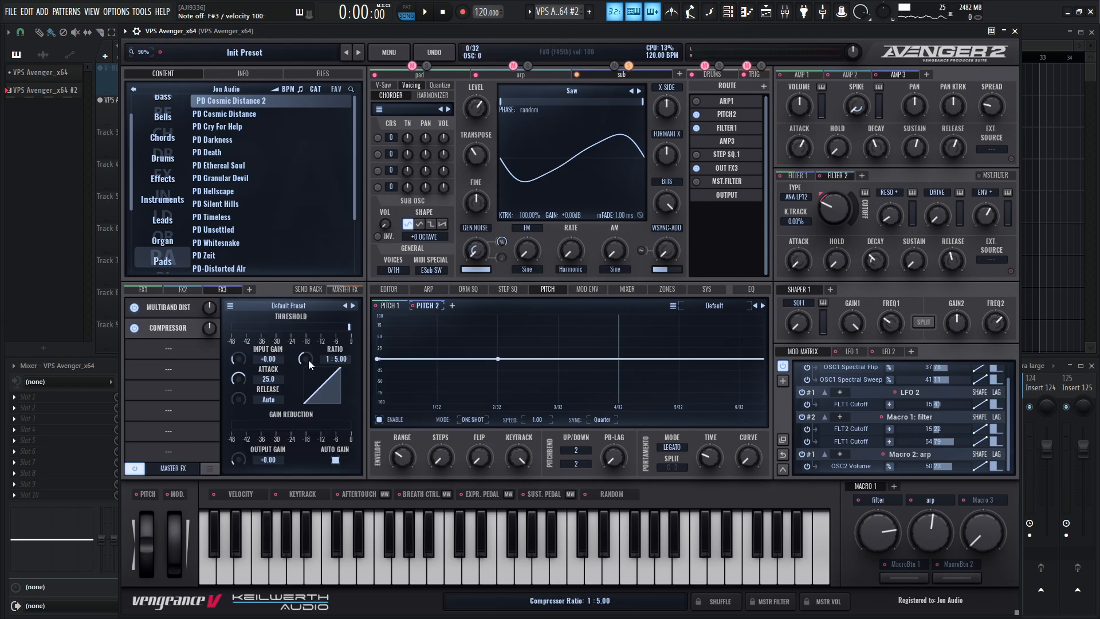
{"action": "left_click_drag", "start_coordinate": [311, 324], "coordinate": [299, 328]}
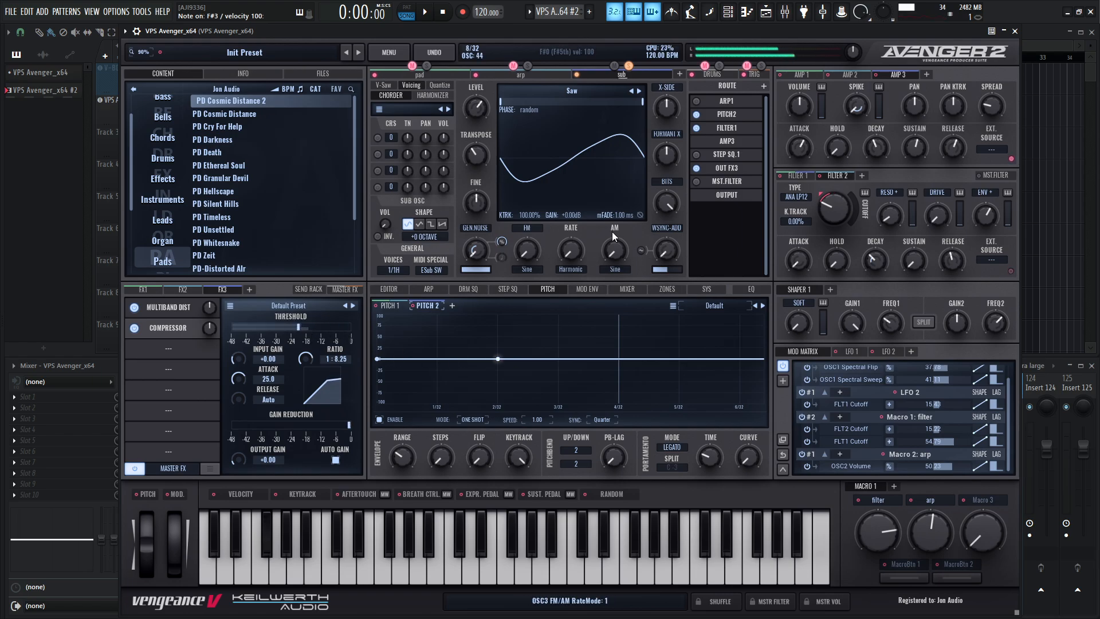
{"action": "left_click", "coordinate": [630, 66]}
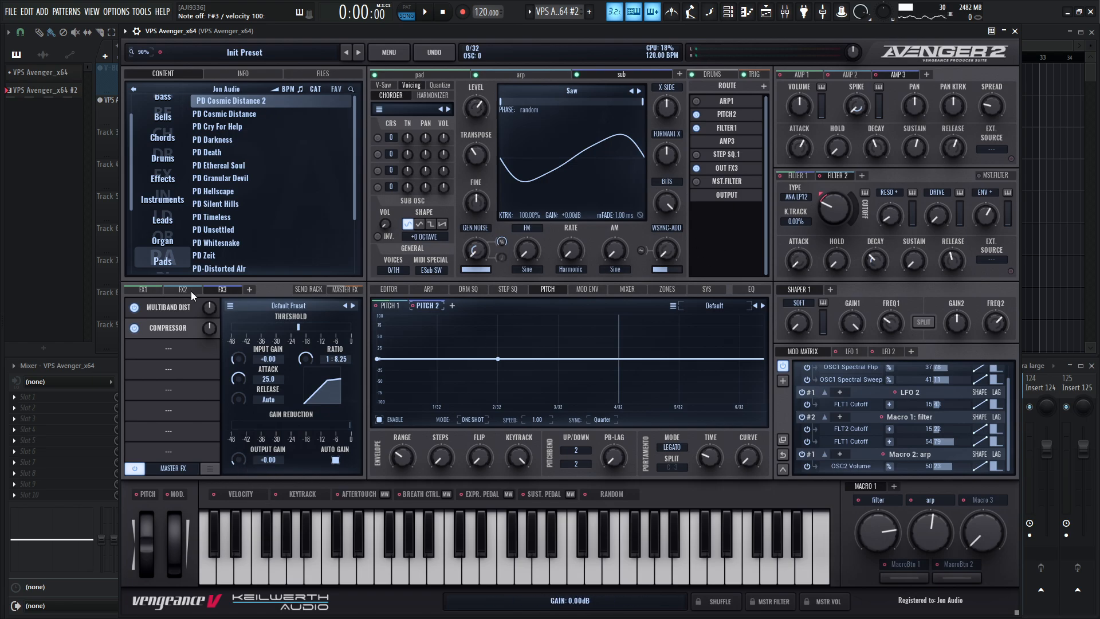
Turn the compressor's output gain fully down, assign Macro 3 to it and name that macro "sub".
{"action": "left_click_drag", "start_coordinate": [242, 454], "coordinate": [256, 536]}
{"action": "left_click_drag", "start_coordinate": [985, 500], "coordinate": [251, 461]}
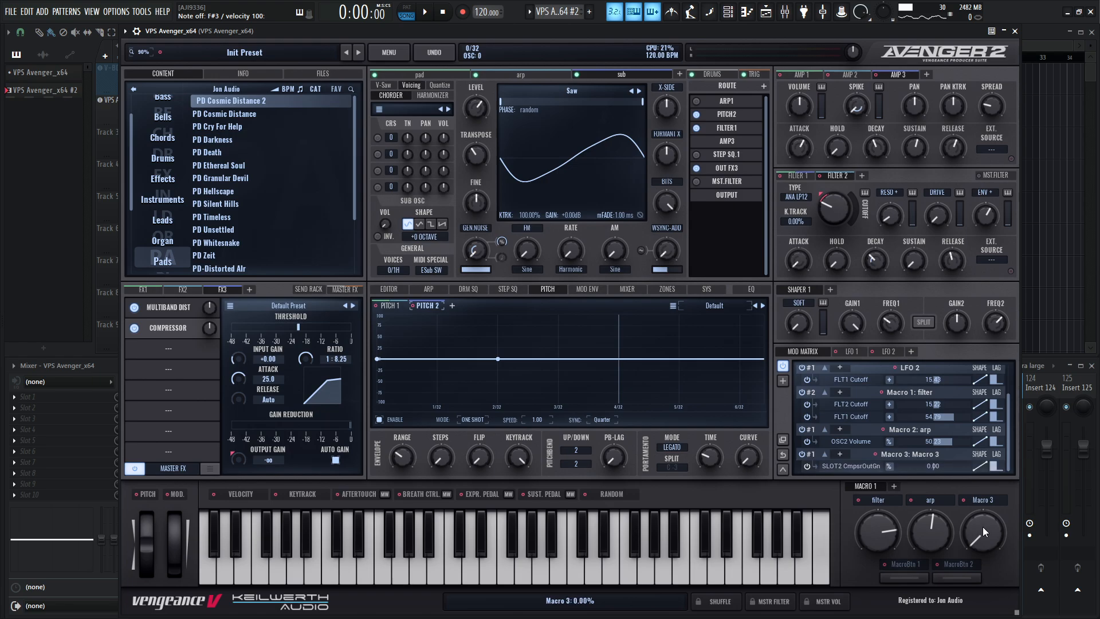
{"action": "type", "text": "sub"}
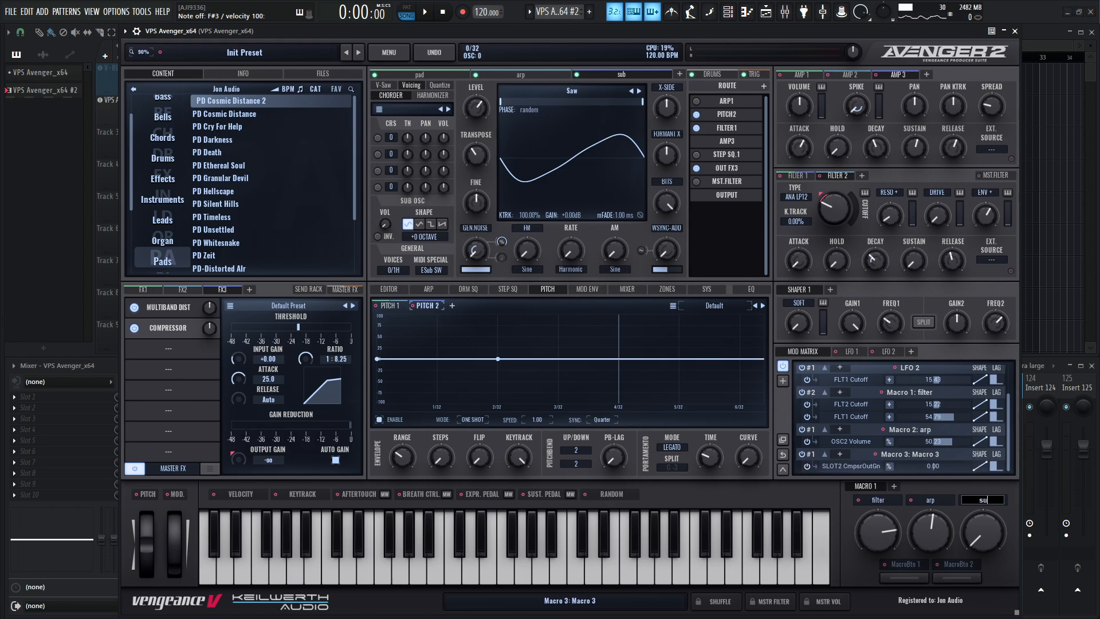
{"action": "key", "text": "Return"}
Set the sub macro's output gain modulation amount to about 12 and adjust the macro for an output gain of -5.00.
{"action": "left_click_drag", "start_coordinate": [982, 532], "coordinate": [971, 328]}
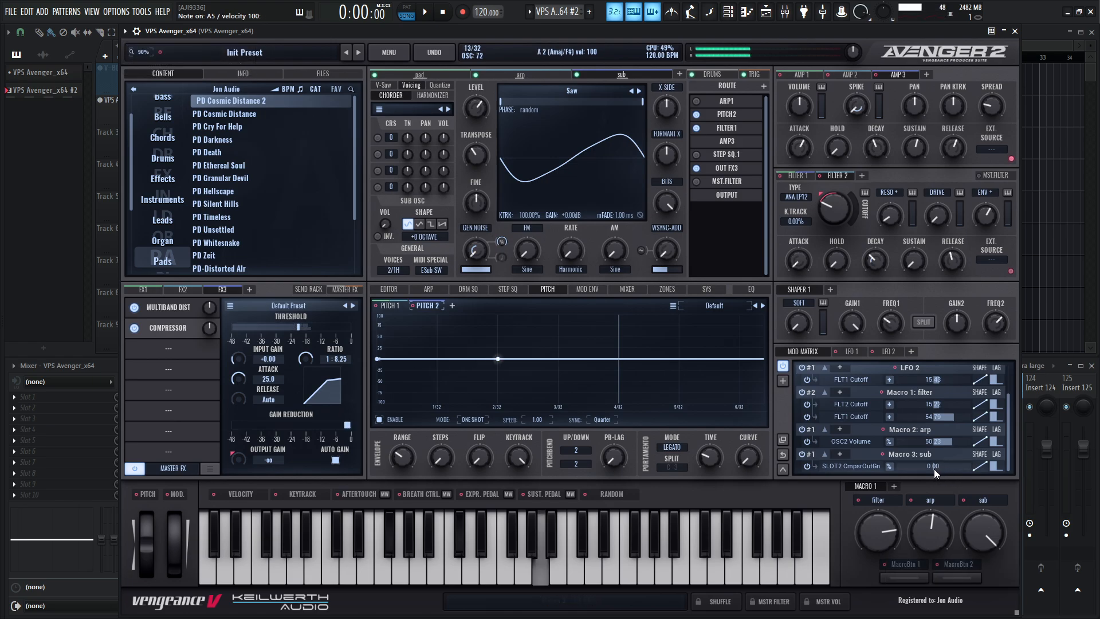
{"action": "left_click_drag", "start_coordinate": [934, 469], "coordinate": [937, 467]}
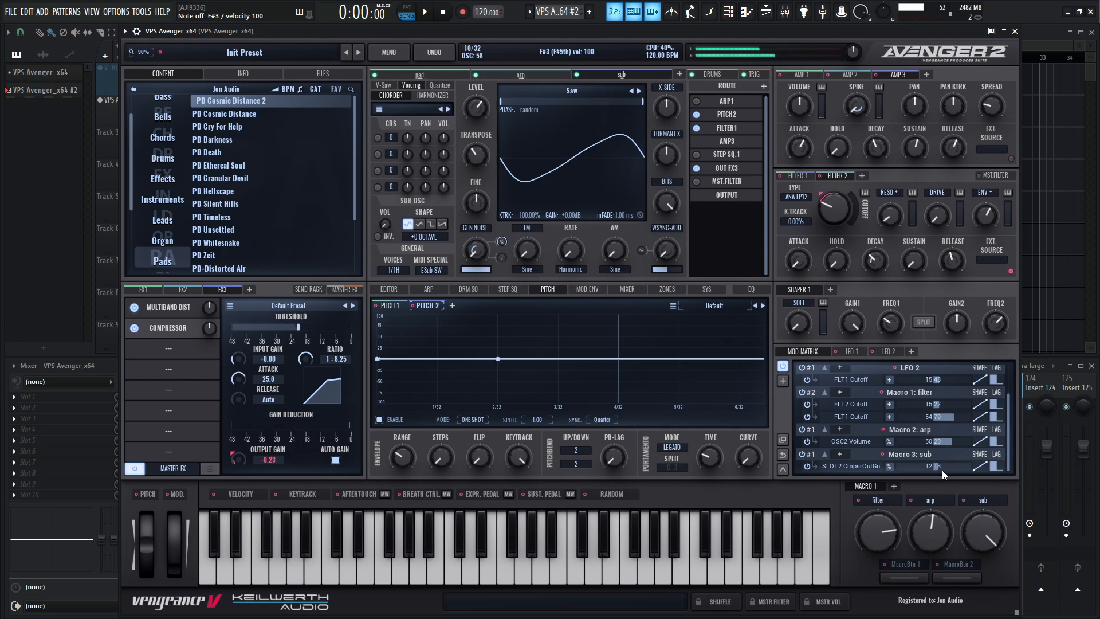
{"action": "left_click_drag", "start_coordinate": [988, 530], "coordinate": [987, 563]}
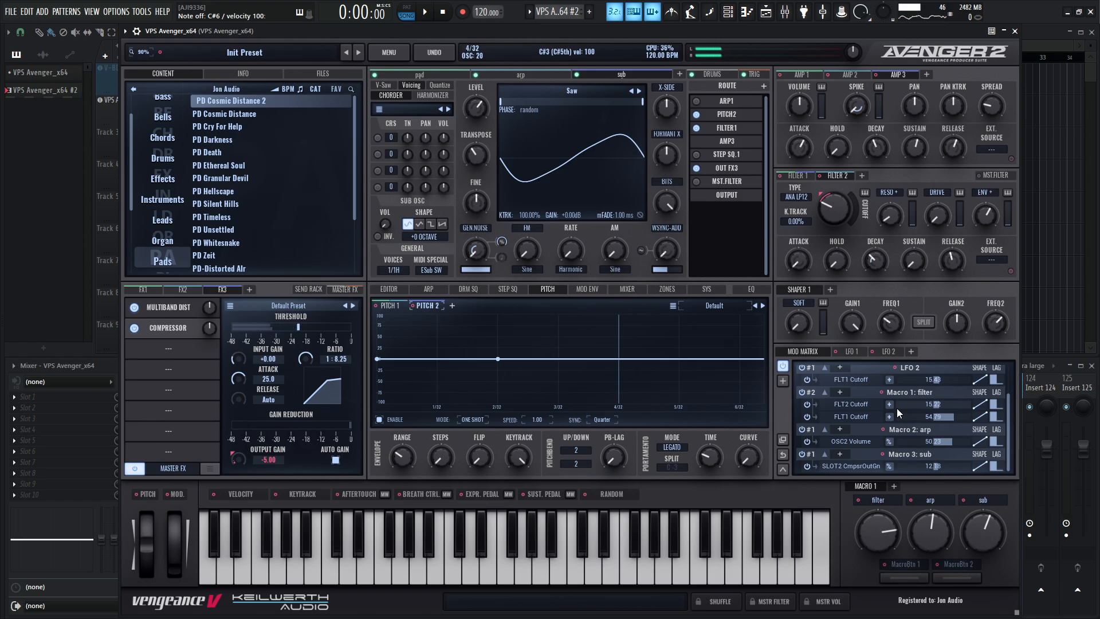
Limit the sub oscillator's key zone to the lower keyboard range, ending at about F#4.
{"action": "left_click", "coordinate": [668, 290]}
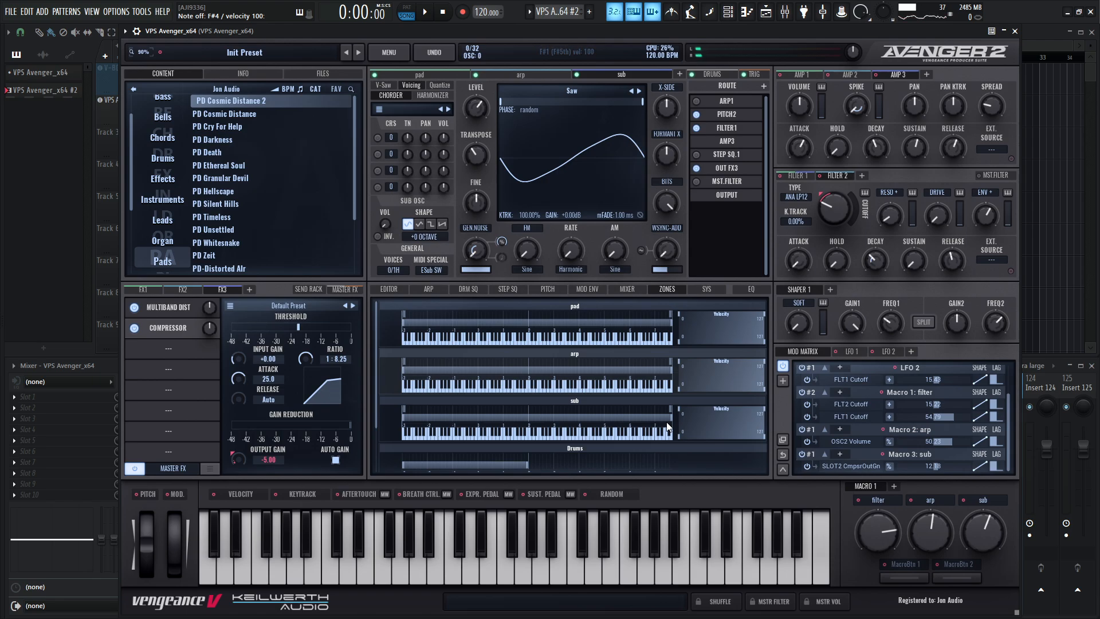
{"action": "left_click_drag", "start_coordinate": [667, 420], "coordinate": [517, 428]}
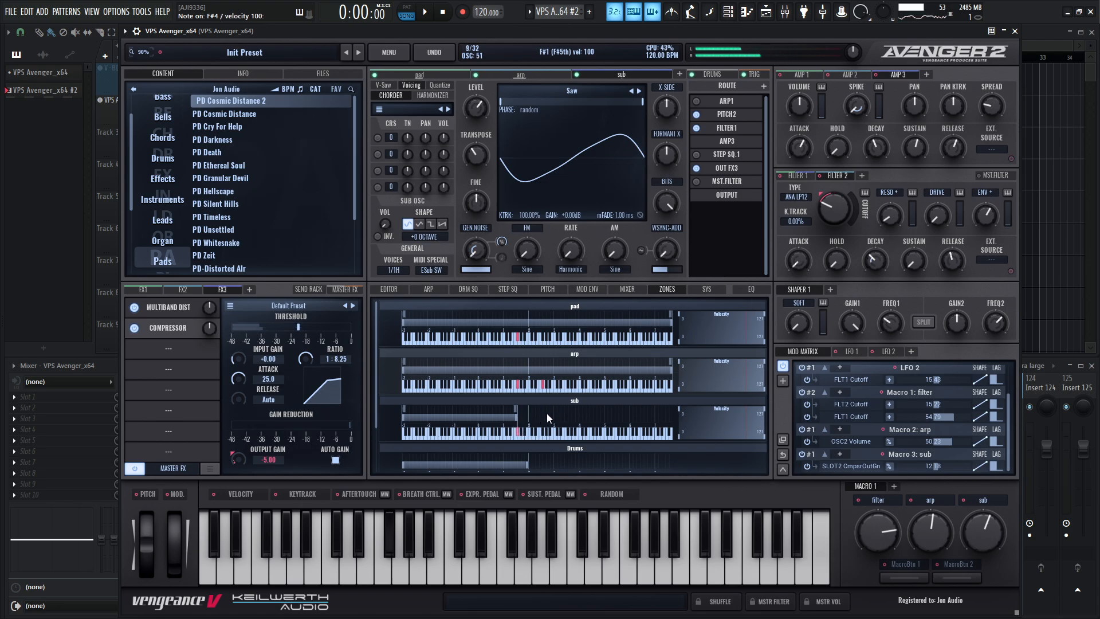
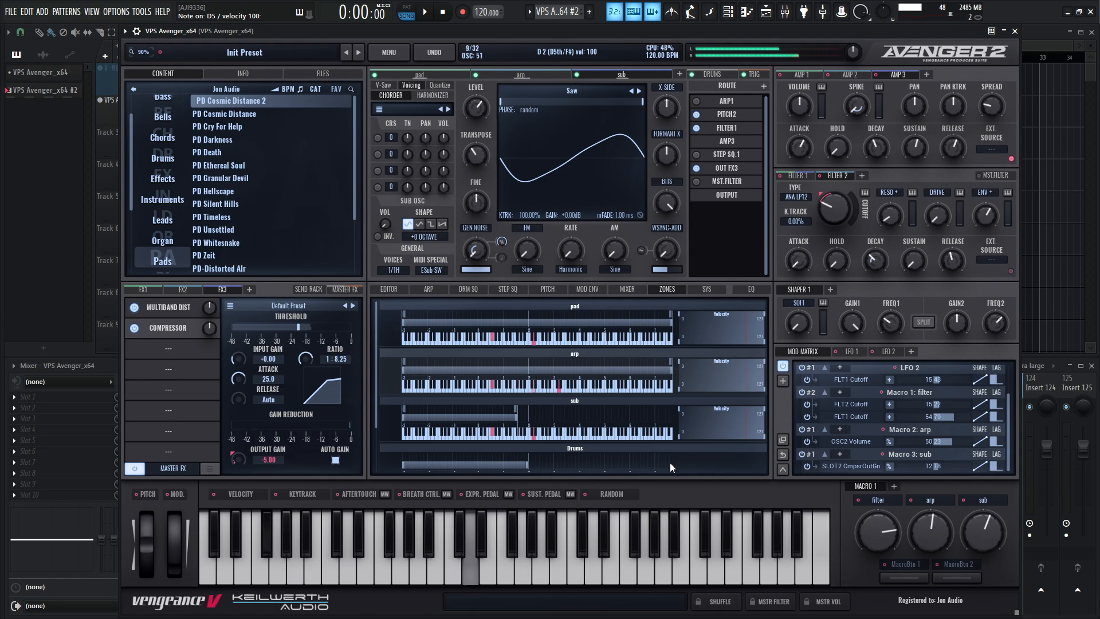
Turn the sub macro down to an output gain of -7.71 and lower the filter macro.
{"action": "left_click_drag", "start_coordinate": [978, 529], "coordinate": [985, 548]}
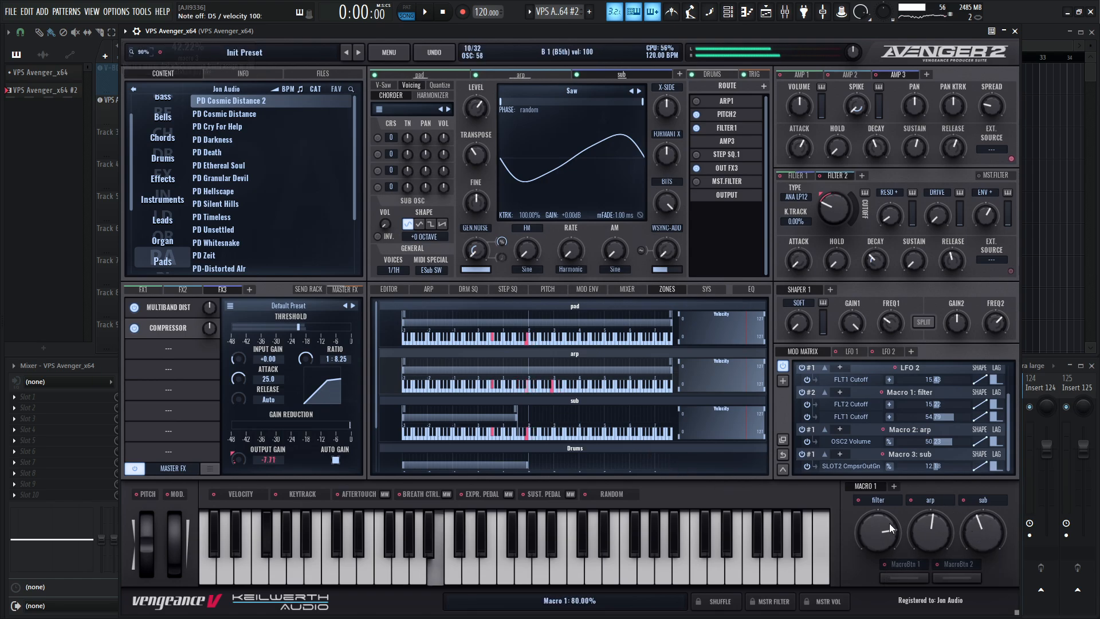
{"action": "left_click_drag", "start_coordinate": [889, 524], "coordinate": [880, 585]}
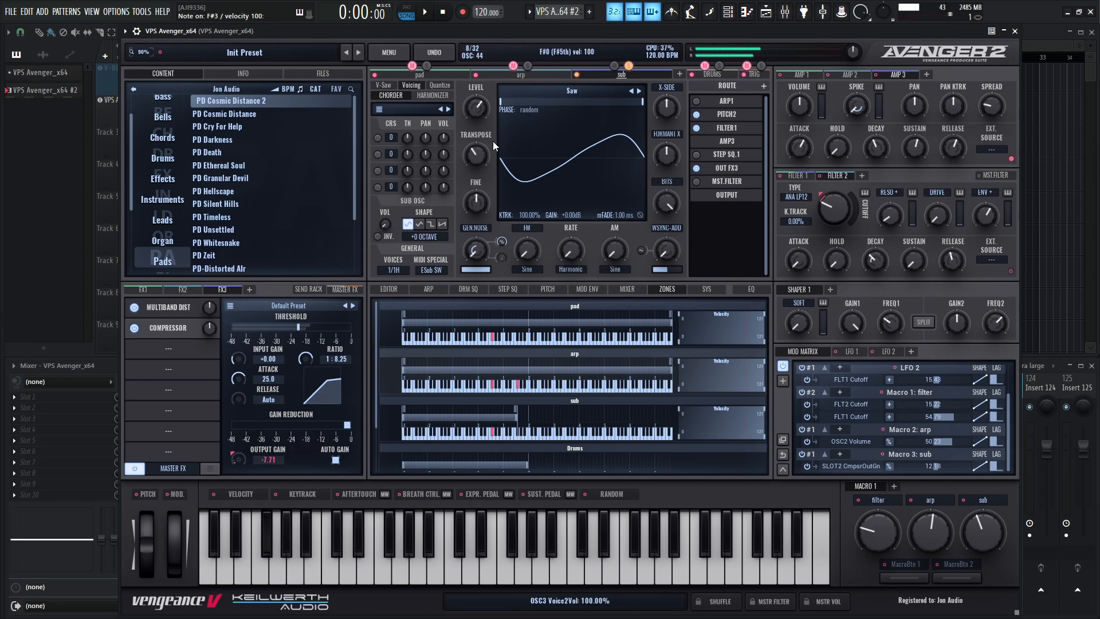
Remove the third harmonic from the sub's waveform and lower its second harmonic.
{"action": "left_click", "coordinate": [439, 288]}
{"action": "left_click", "coordinate": [396, 286]}
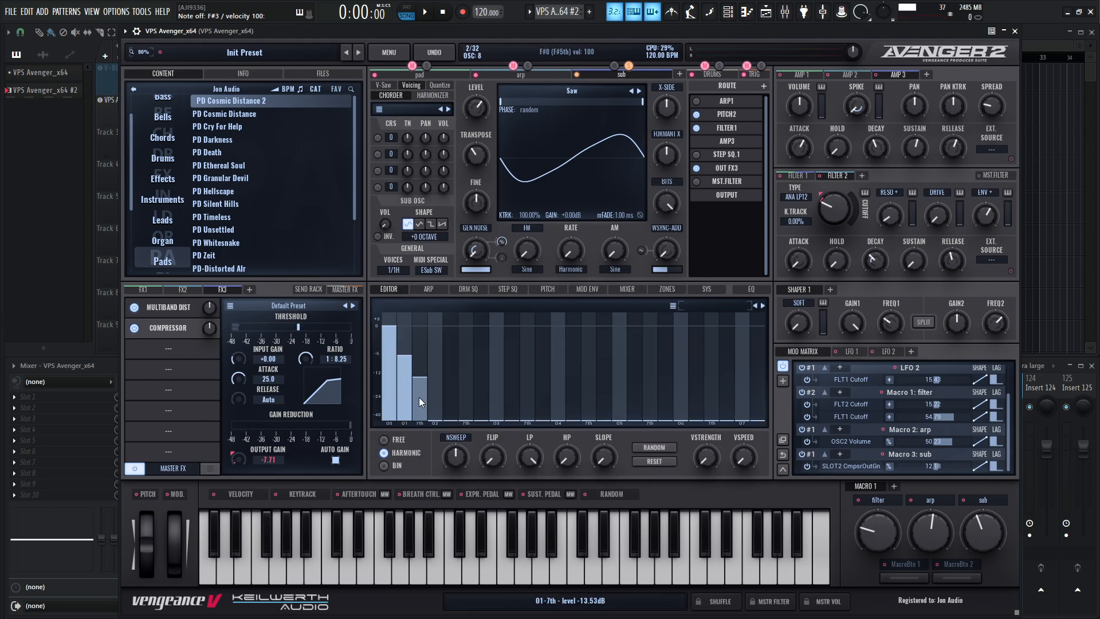
{"action": "left_click_drag", "start_coordinate": [421, 382], "coordinate": [424, 439]}
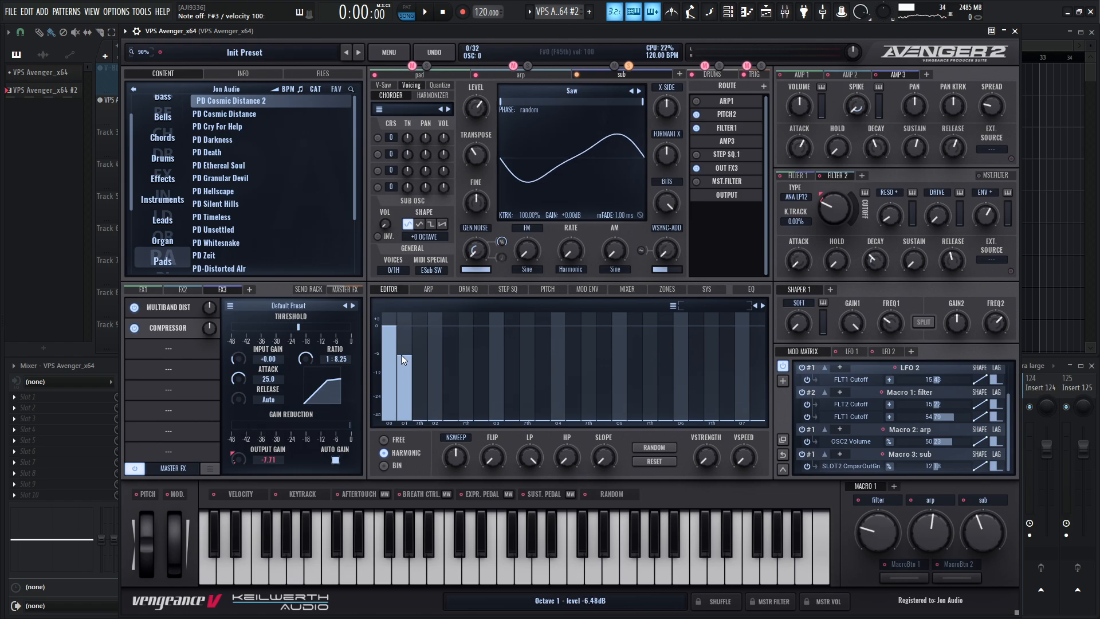
{"action": "left_click_drag", "start_coordinate": [402, 355], "coordinate": [409, 376]}
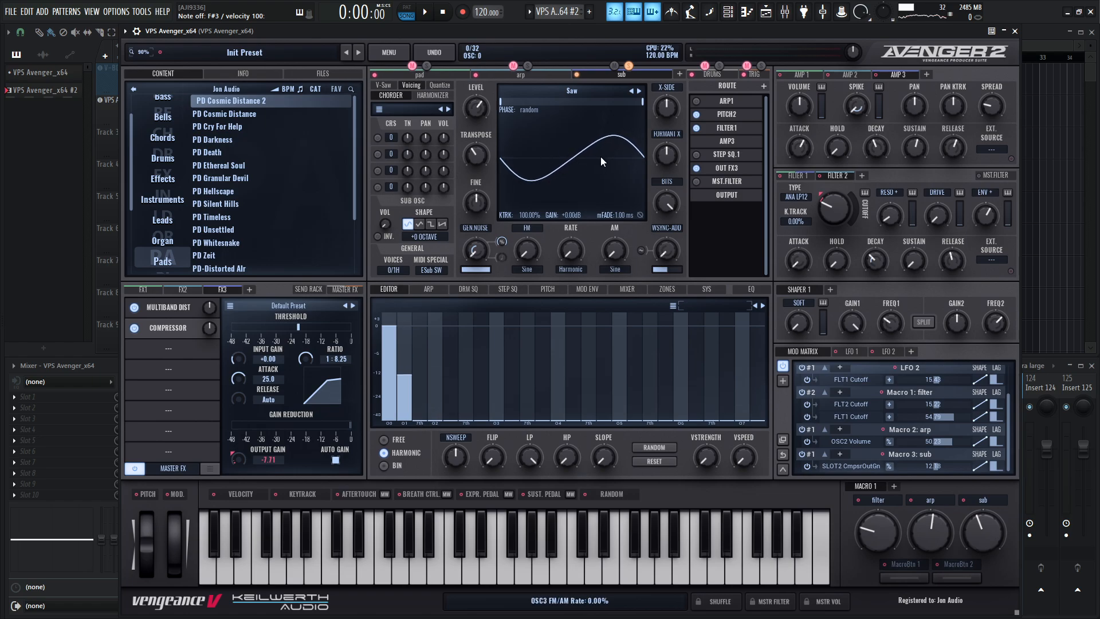
Take the sub oscillator out of solo and raise the filter macro while playing notes.
{"action": "key", "text": "g"}
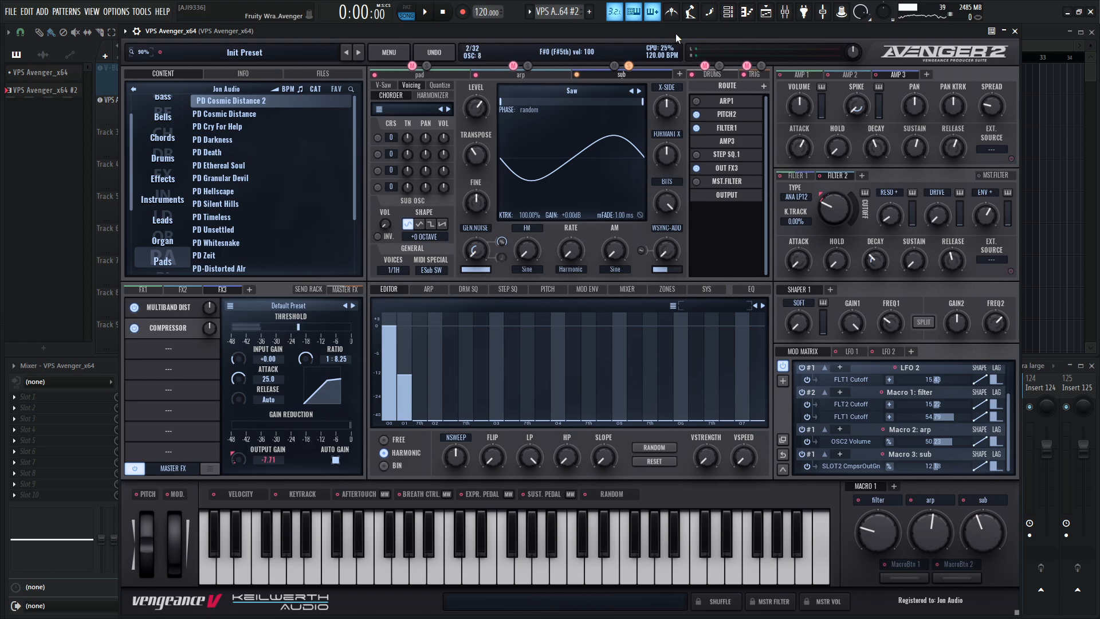
{"action": "left_click", "coordinate": [629, 67]}
{"action": "key", "text": "g"}
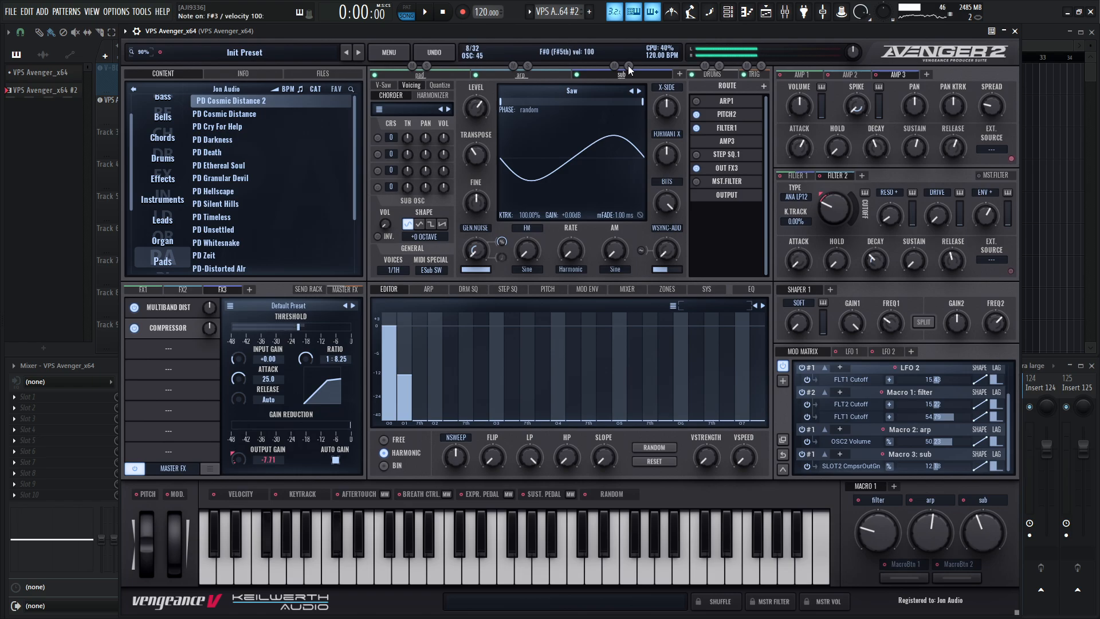
{"action": "key", "text": "y"}
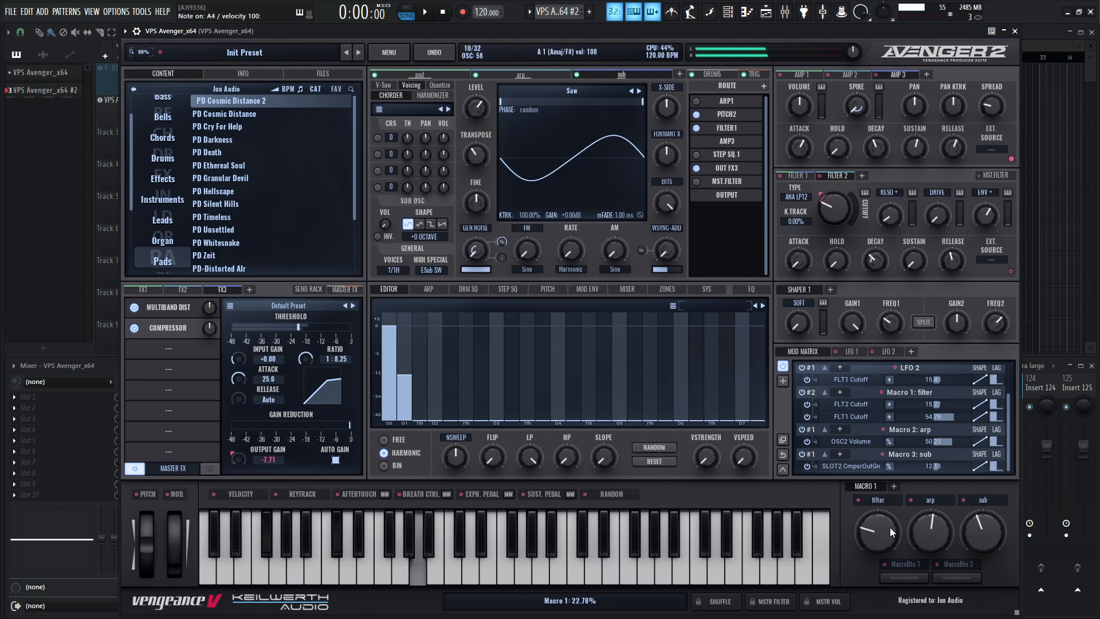
{"action": "left_click_drag", "start_coordinate": [889, 527], "coordinate": [899, 462]}
{"action": "mouse_move", "coordinate": [883, 526]}
{"action": "left_mouse_down"}
{"action": "mouse_move", "coordinate": [875, 564]}
{"action": "mouse_move", "coordinate": [874, 545]}
{"action": "left_mouse_up"}
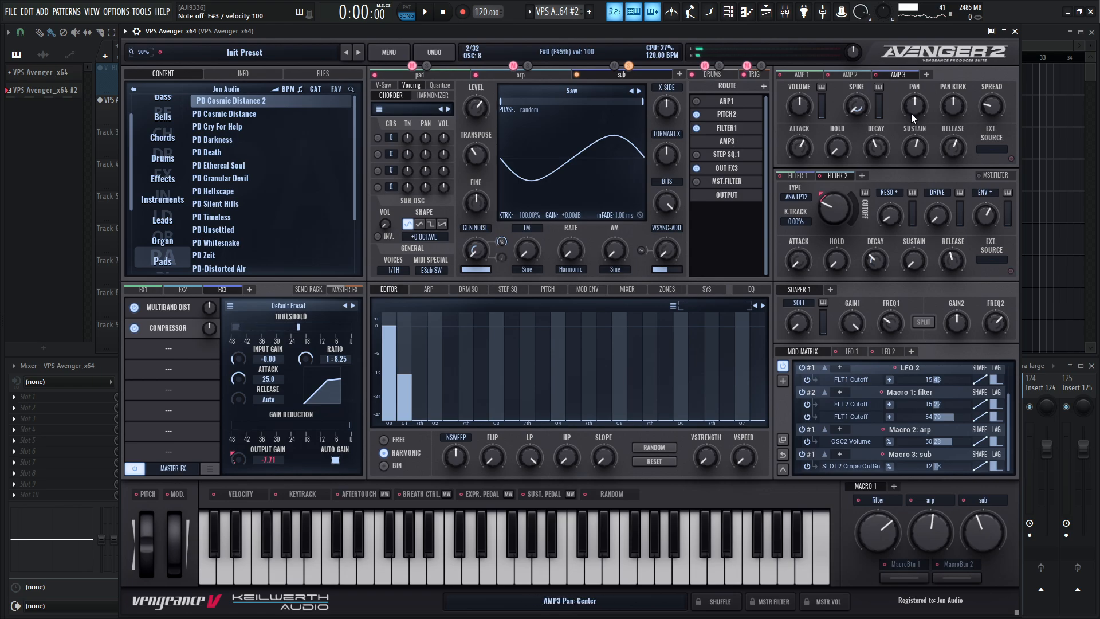
Set the AMP 3 release to 5625 ms and audition all layers without the sub's solo, with the filter macro slightly higher.
{"action": "mouse_move", "coordinate": [961, 152]}
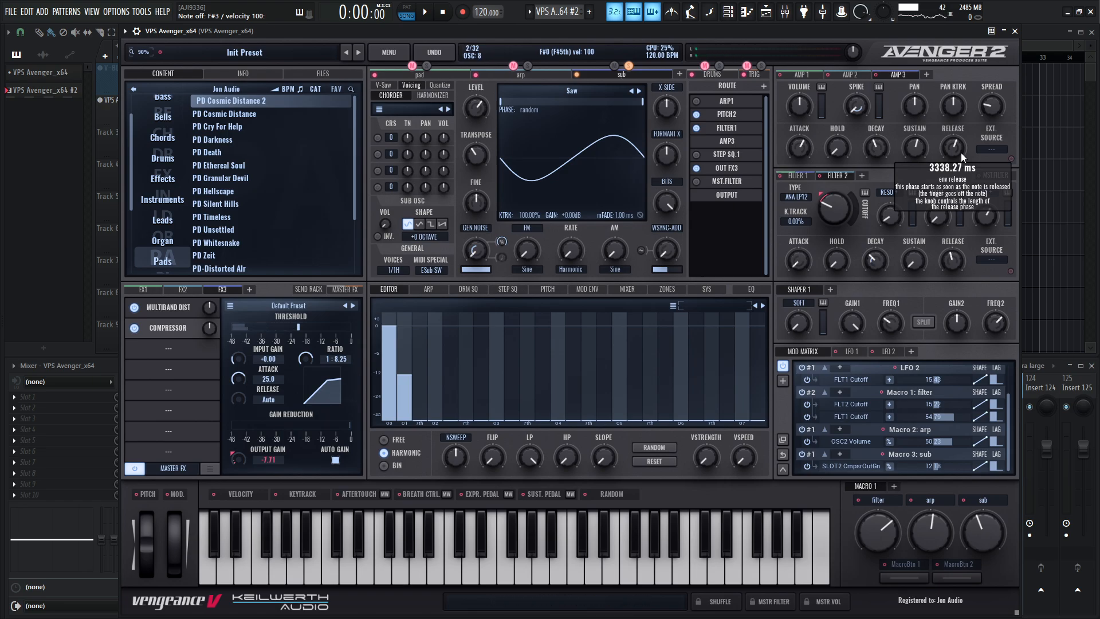
{"action": "left_click_drag", "start_coordinate": [961, 152], "coordinate": [953, 139]}
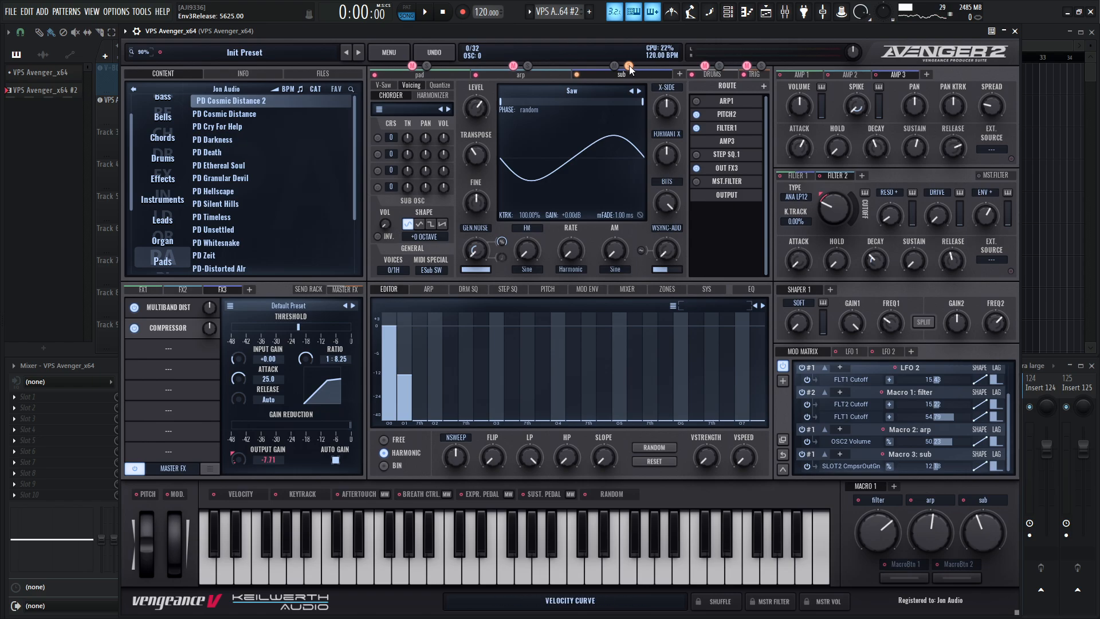
{"action": "left_click", "coordinate": [629, 66]}
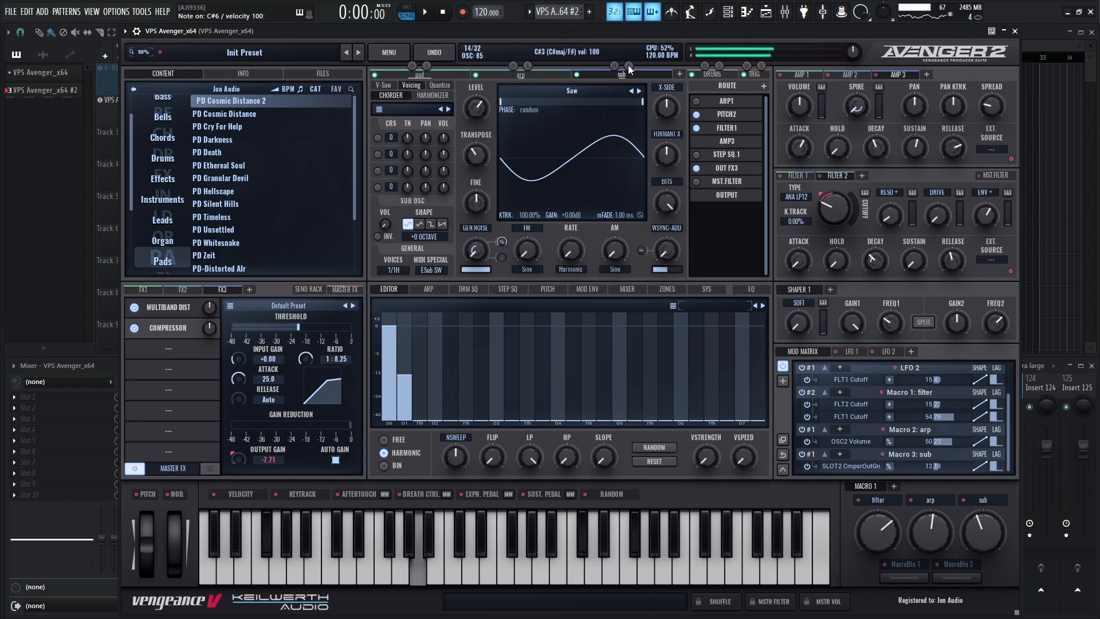
{"action": "left_click_drag", "start_coordinate": [880, 525], "coordinate": [881, 516]}
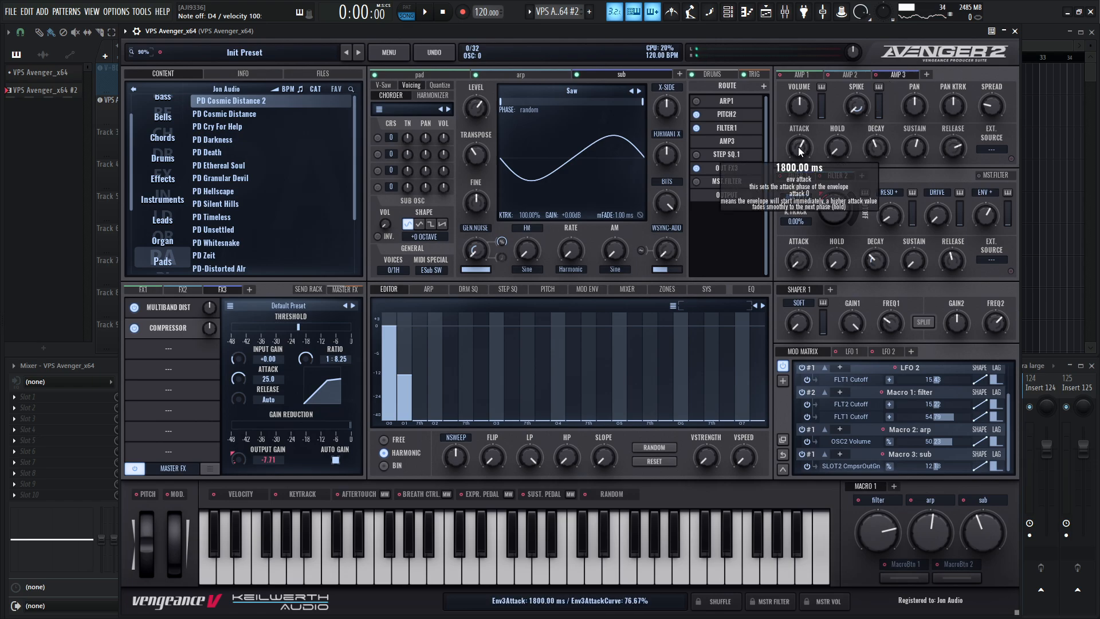
Lengthen the AMP 3 attack, using the AMP 1 attack as the reference.
{"action": "left_click_drag", "start_coordinate": [799, 146], "coordinate": [801, 146]}
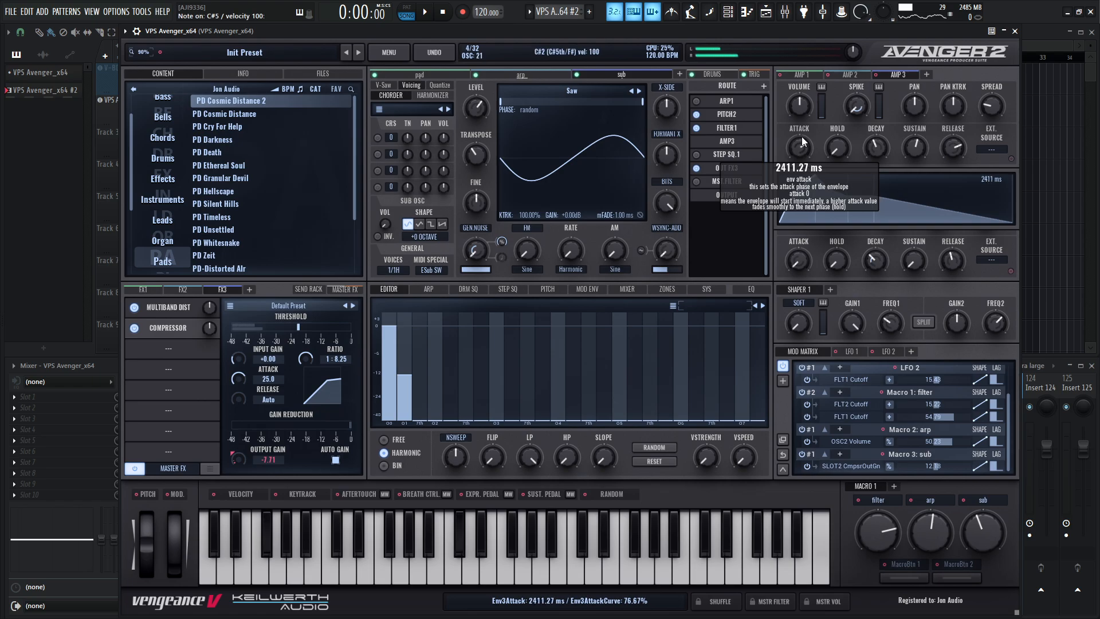
{"action": "left_click", "coordinate": [805, 74]}
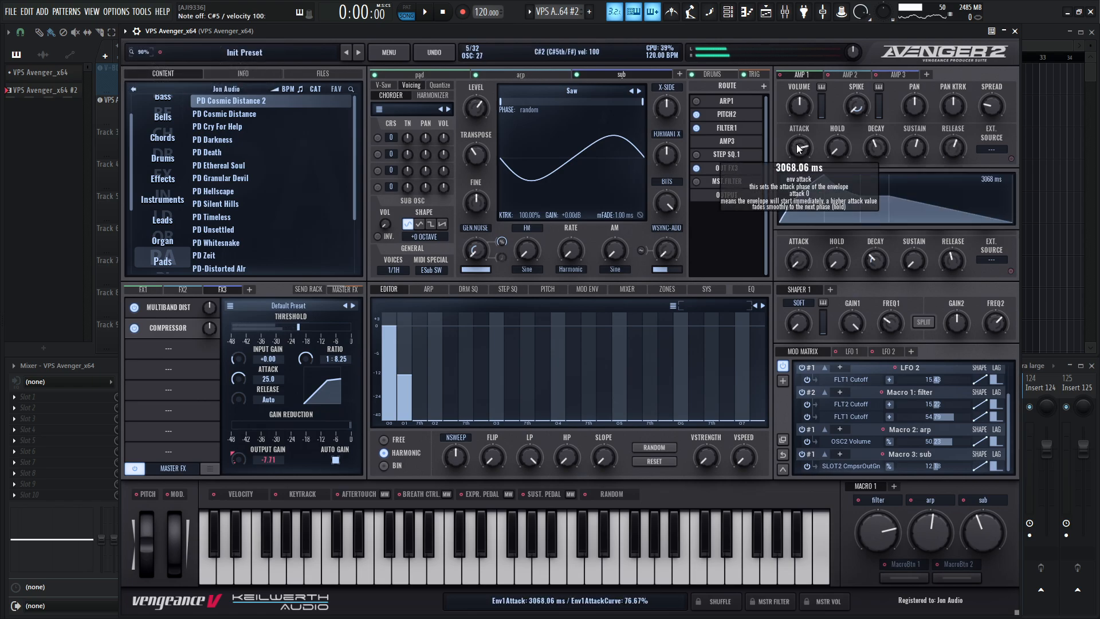
{"action": "left_click", "coordinate": [898, 75]}
{"action": "mouse_move", "coordinate": [801, 148]}
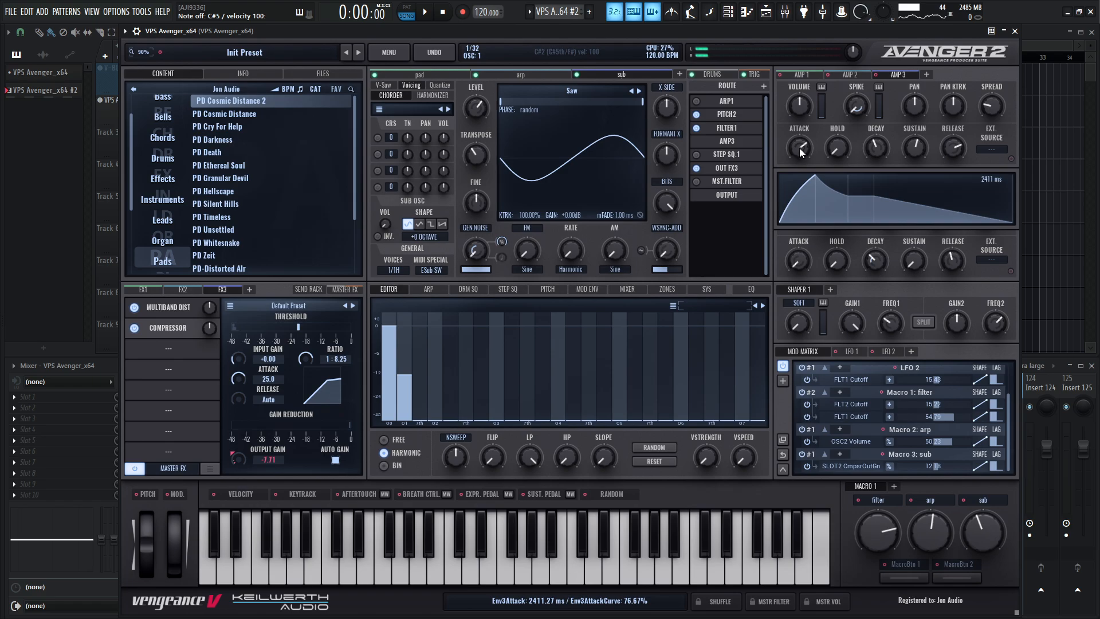
{"action": "left_click_drag", "start_coordinate": [799, 148], "coordinate": [801, 147]}
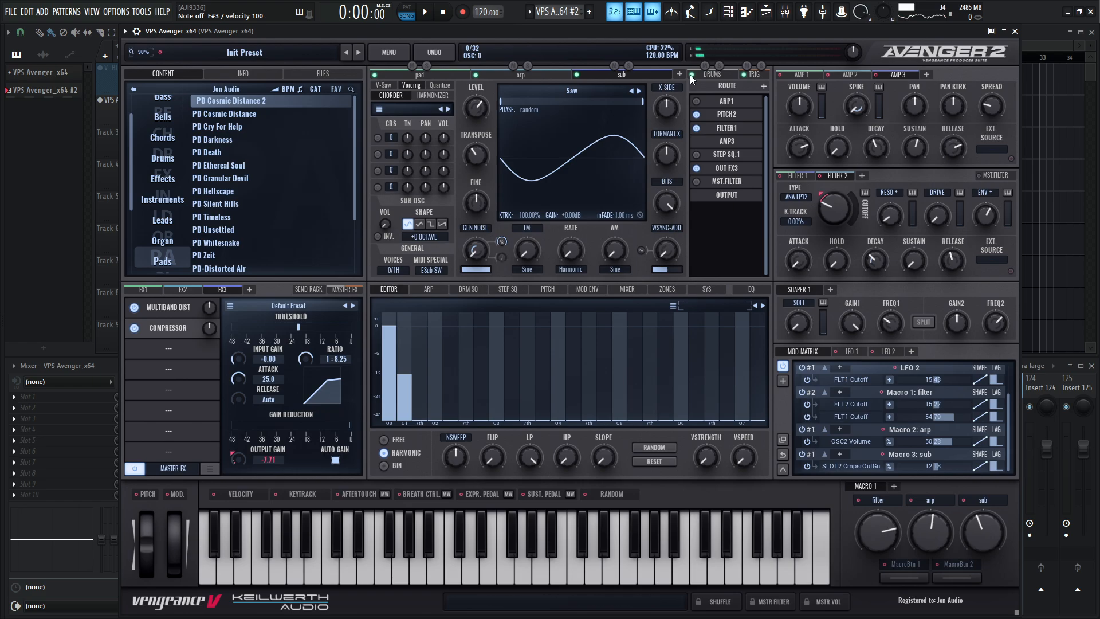
Enable an equalizer in the first master effects slot and open its large editor.
{"action": "left_click", "coordinate": [345, 290]}
{"action": "left_click", "coordinate": [180, 310]}
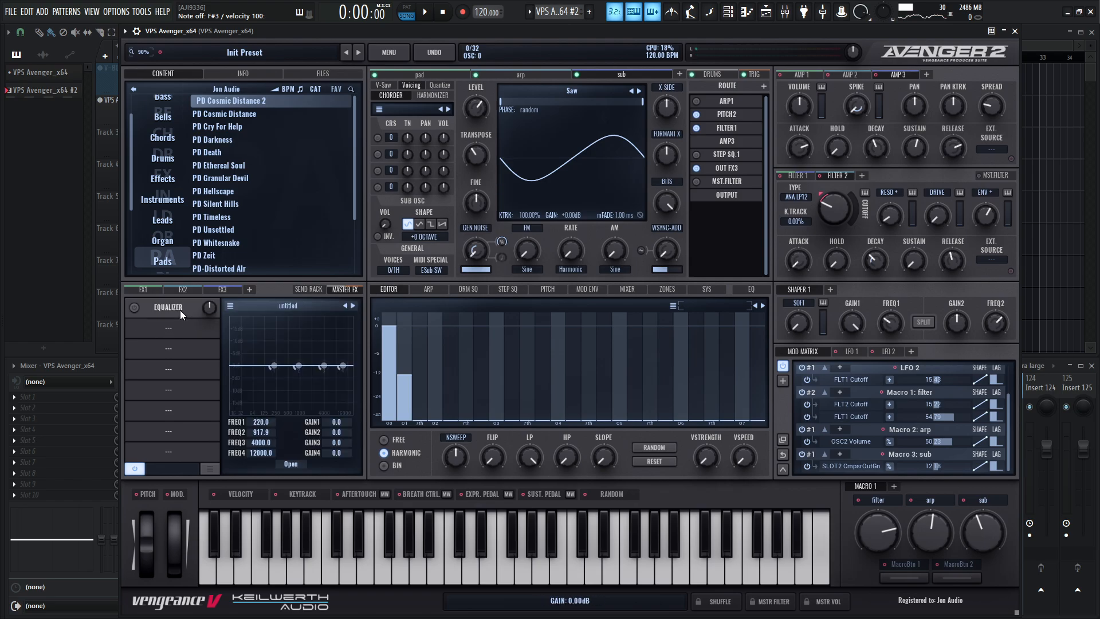
{"action": "left_click", "coordinate": [295, 466]}
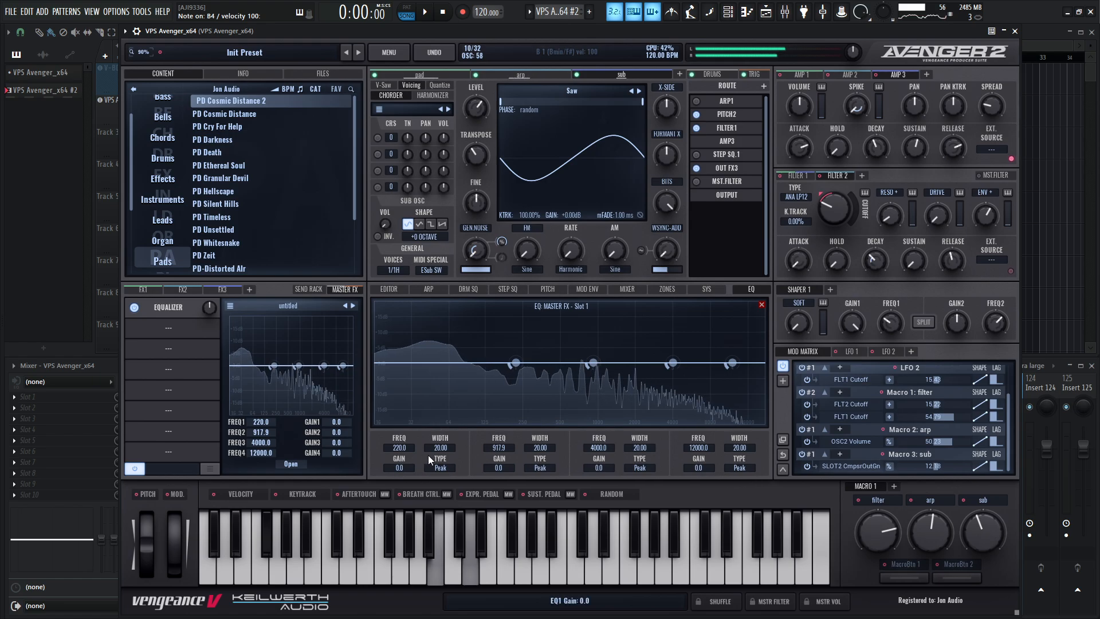
Set EQ band 1 to 41.0 Hz, gain 1.7, width 42.00, and band 2 to 121.6 Hz, gain -3.7, width 26.50.
{"action": "left_click_drag", "start_coordinate": [399, 448], "coordinate": [402, 467]}
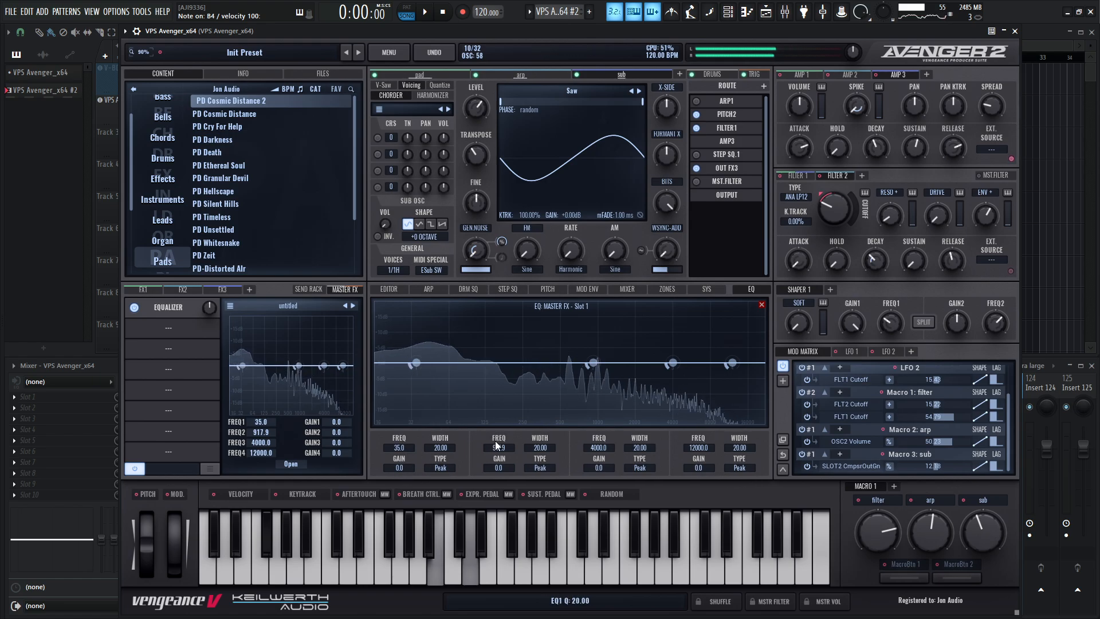
{"action": "left_click_drag", "start_coordinate": [497, 445], "coordinate": [497, 475]}
{"action": "left_click_drag", "start_coordinate": [504, 363], "coordinate": [471, 371]}
{"action": "left_click_drag", "start_coordinate": [480, 375], "coordinate": [484, 375]}
{"action": "left_click_drag", "start_coordinate": [418, 362], "coordinate": [417, 337]}
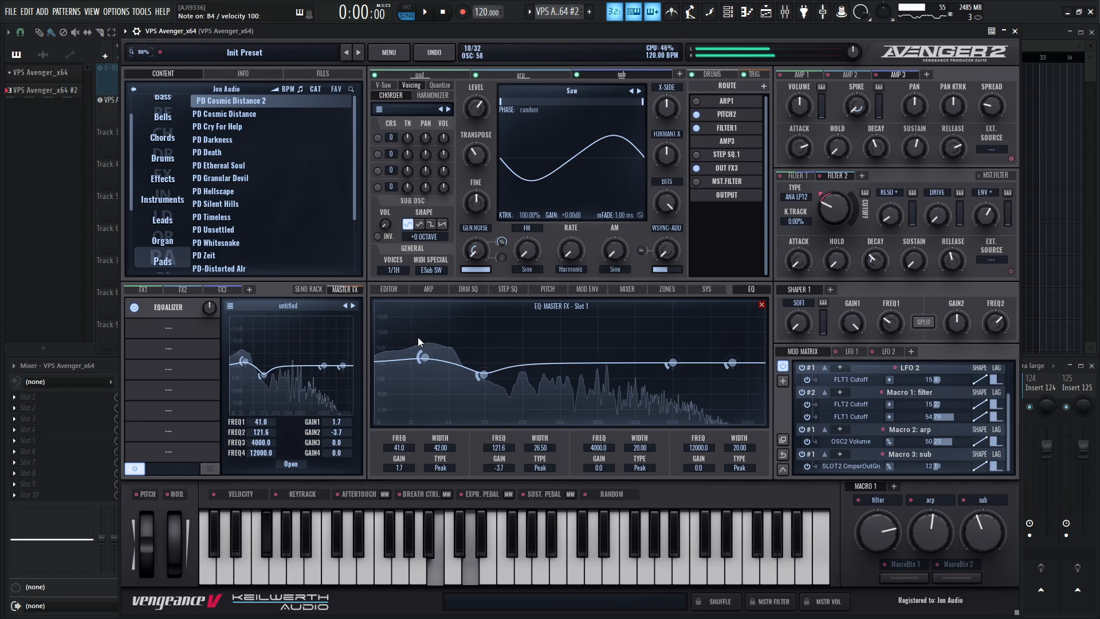
Make EQ band 4 a high shelf at 1863.6 Hz and boost band 3 by 2.7 at 553.4 Hz.
{"action": "left_click", "coordinate": [741, 468]}
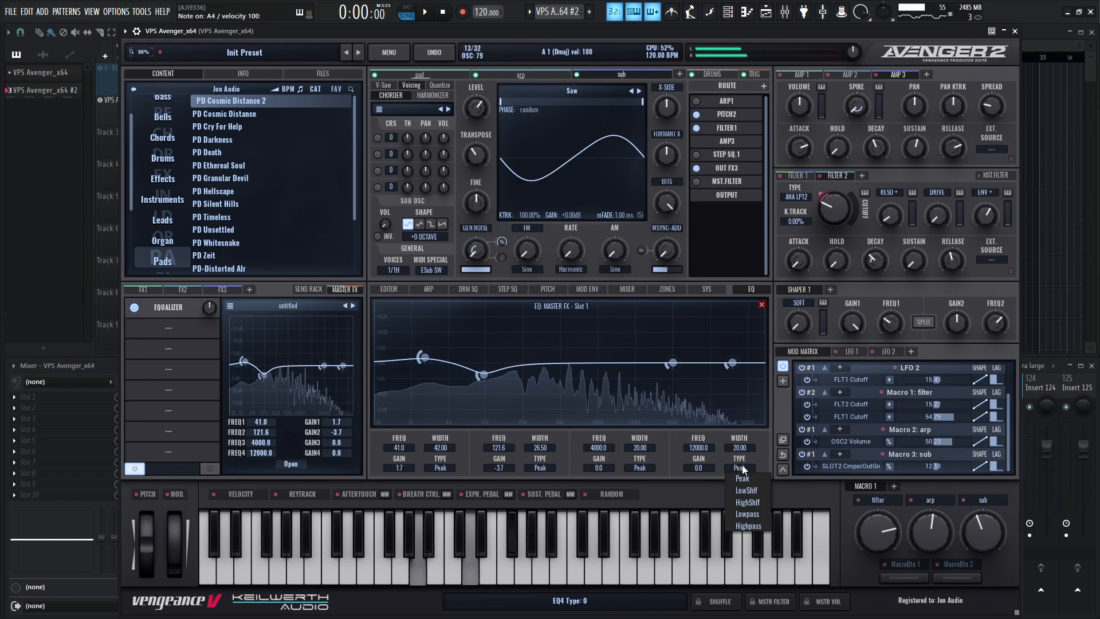
{"action": "left_click", "coordinate": [748, 502]}
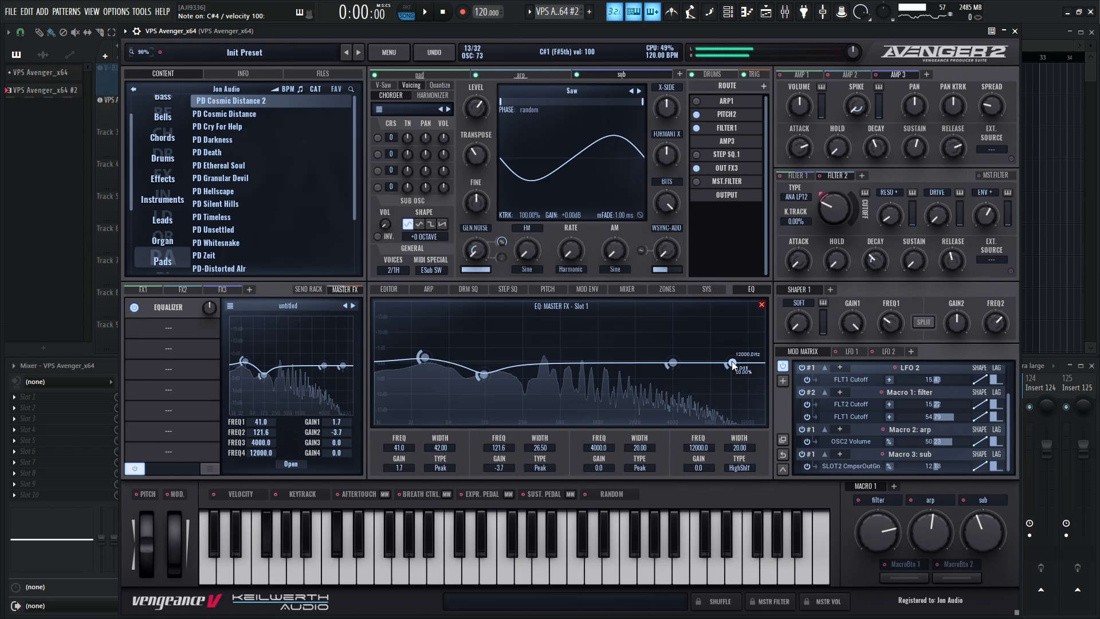
{"action": "left_click_drag", "start_coordinate": [732, 364], "coordinate": [632, 365]}
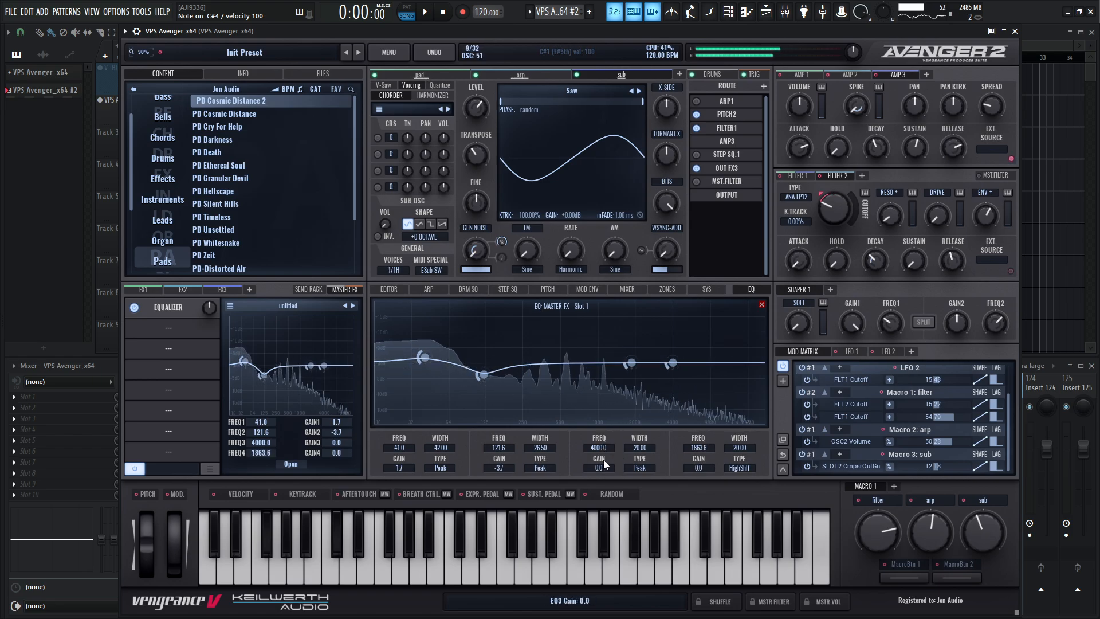
{"action": "left_click_drag", "start_coordinate": [600, 449], "coordinate": [620, 608]}
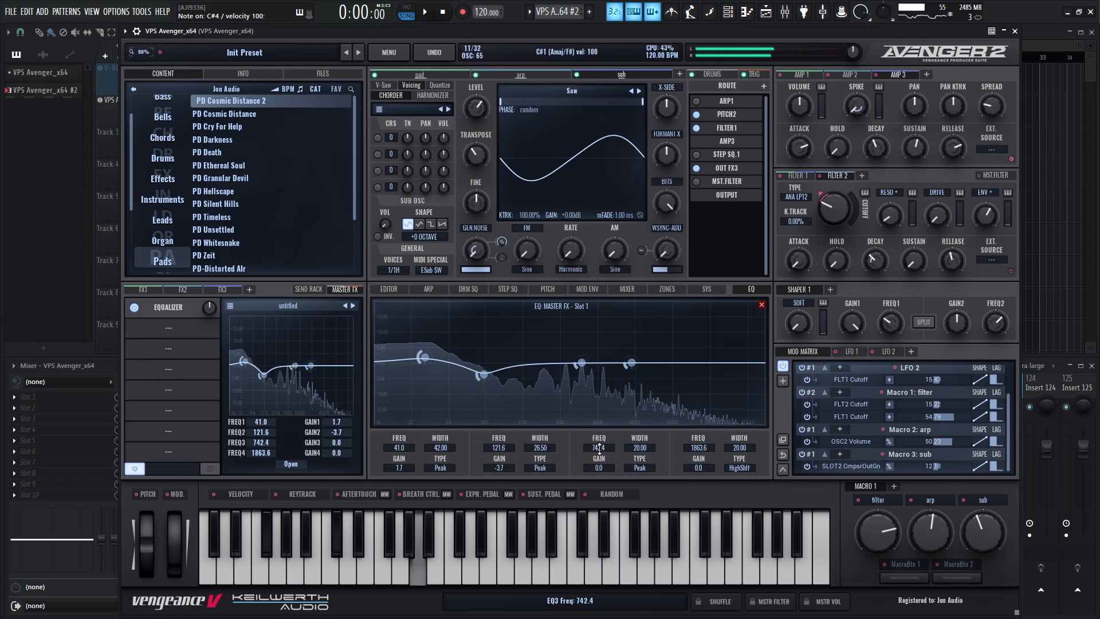
{"action": "left_click_drag", "start_coordinate": [599, 449], "coordinate": [614, 465]}
{"action": "mouse_move", "coordinate": [569, 365]}
{"action": "left_mouse_down"}
{"action": "mouse_move", "coordinate": [550, 356]}
{"action": "mouse_move", "coordinate": [565, 356]}
{"action": "left_mouse_up"}
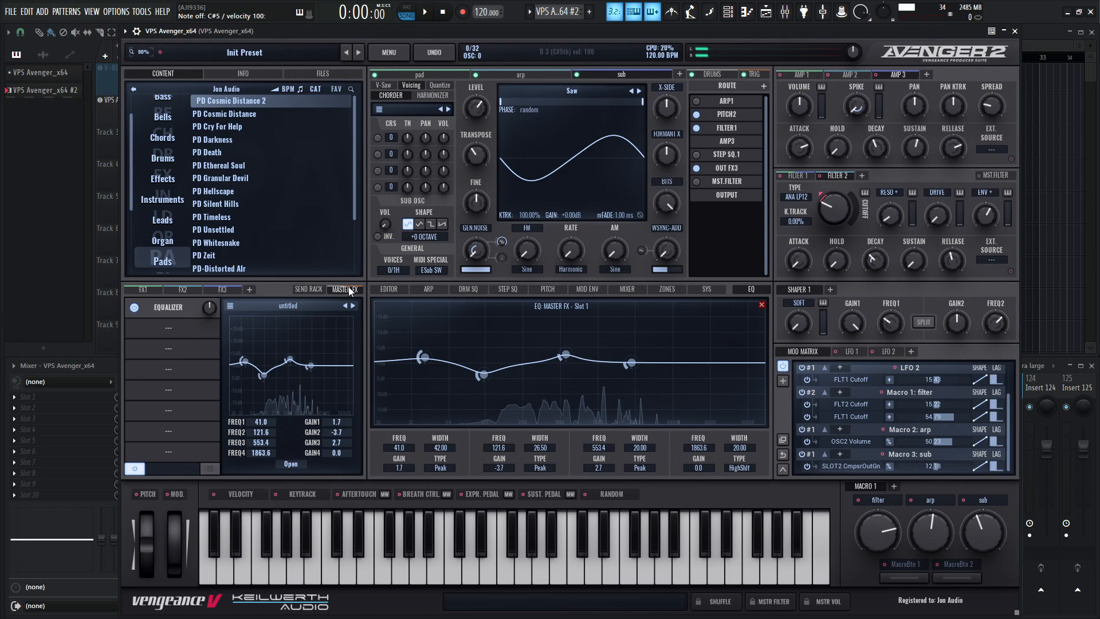
Add a master compressor with ratio 1:2.90, threshold -10.13 dB, attack 26.8 and output gain +2.35.
{"action": "left_click", "coordinate": [178, 327]}
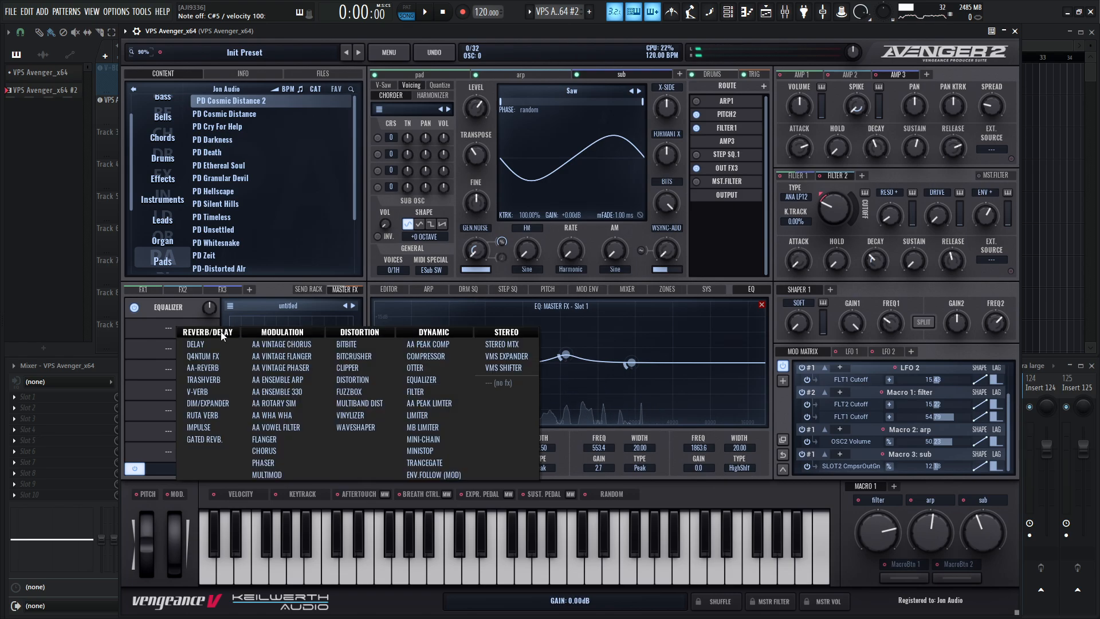
{"action": "left_click", "coordinate": [459, 356]}
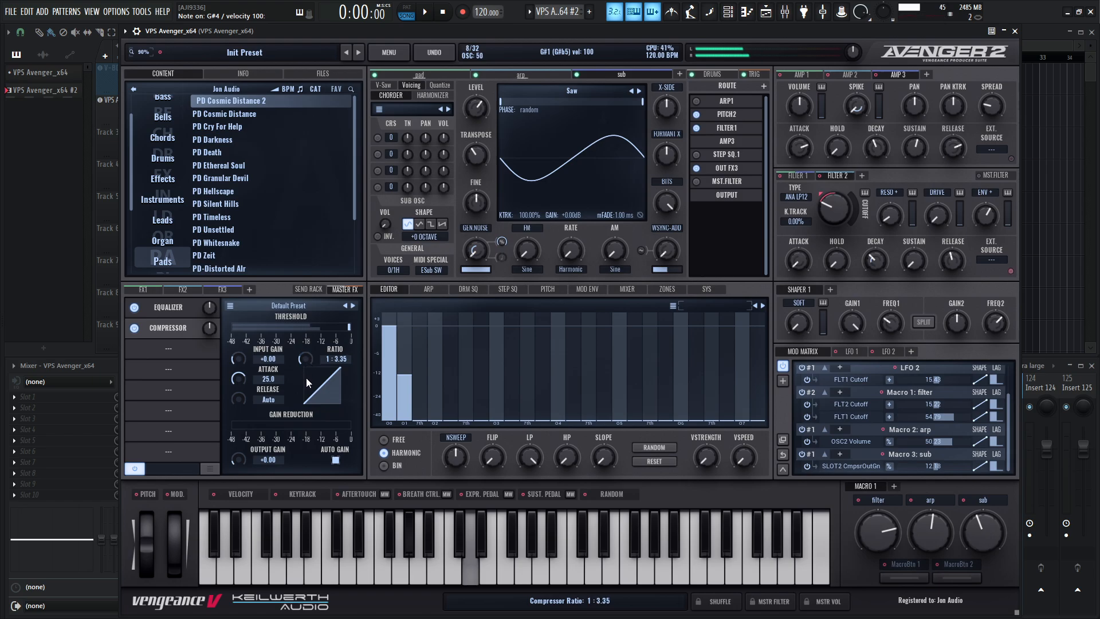
{"action": "left_click_drag", "start_coordinate": [306, 378], "coordinate": [306, 384]}
{"action": "left_click_drag", "start_coordinate": [349, 328], "coordinate": [325, 330]}
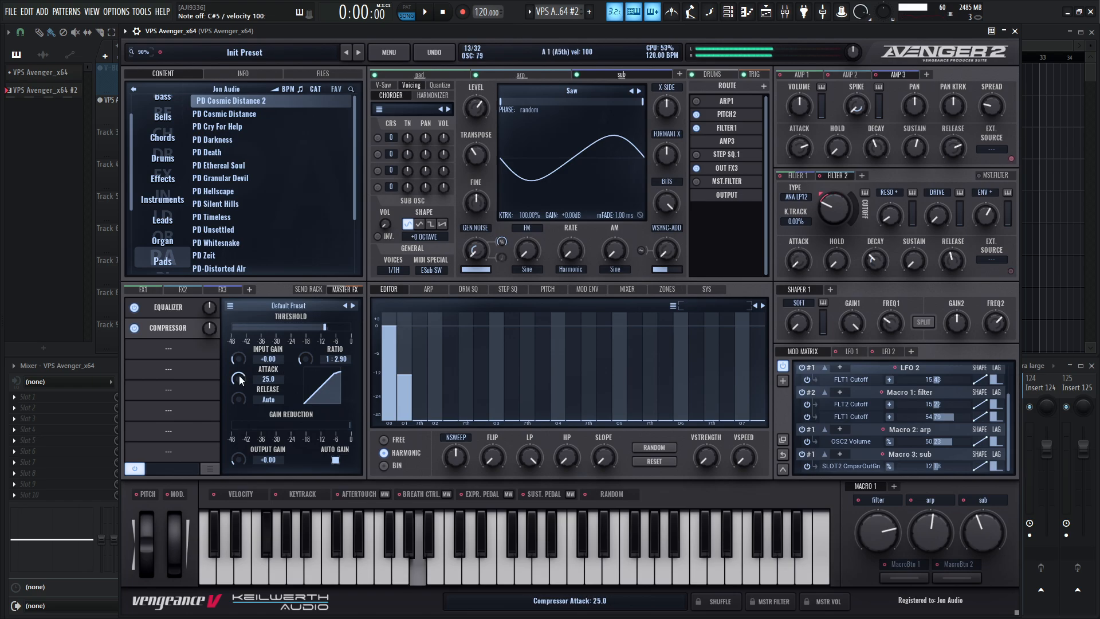
{"action": "left_click_drag", "start_coordinate": [238, 379], "coordinate": [238, 377]}
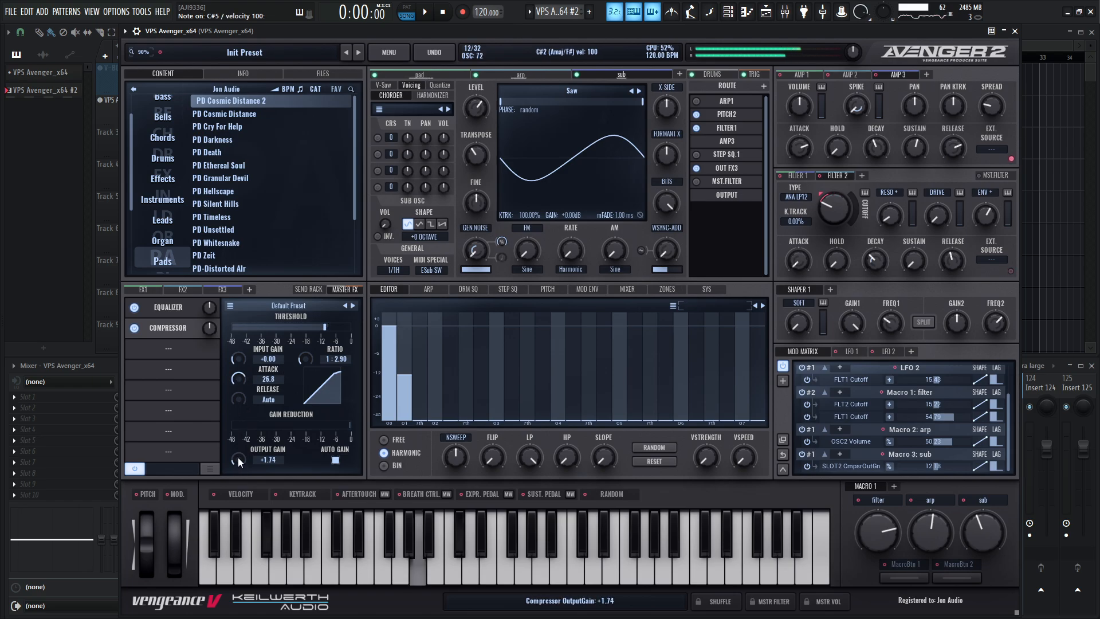
{"action": "left_click_drag", "start_coordinate": [238, 458], "coordinate": [240, 459]}
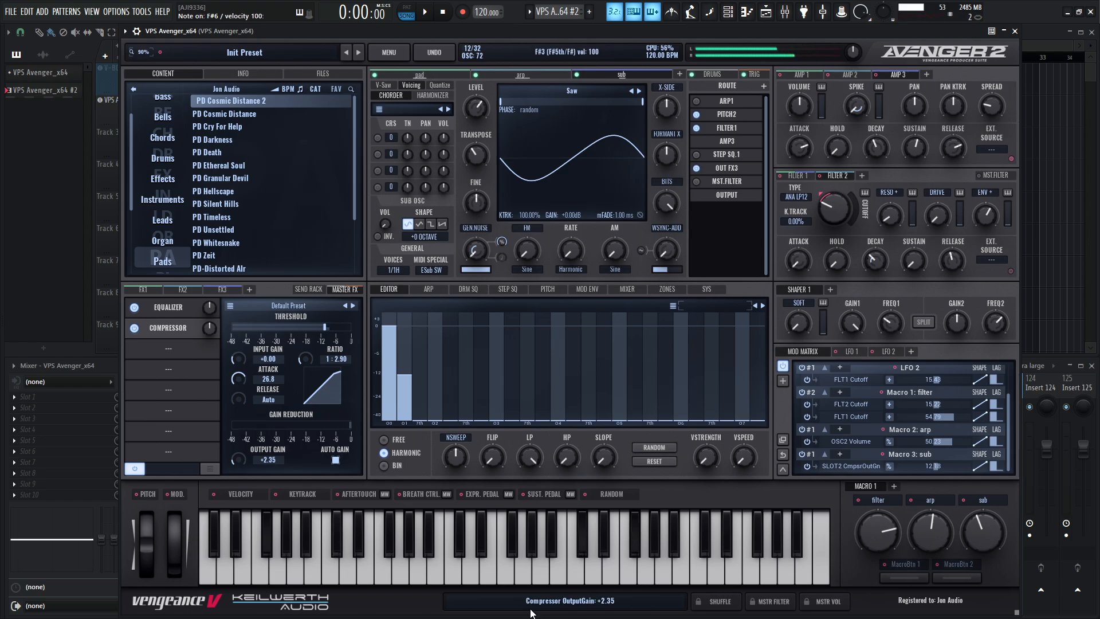
Lower the sub macro to 22.78%, reduce the arp macro, and sweep the filter macro up and back down while playing notes.
{"action": "left_click_drag", "start_coordinate": [878, 531], "coordinate": [880, 552]}
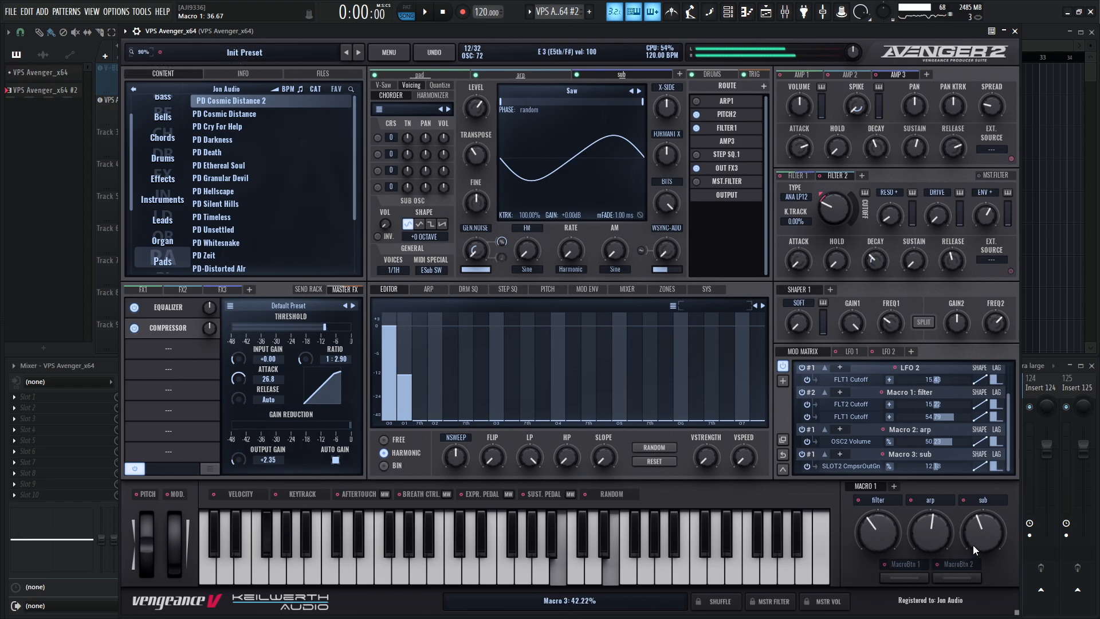
{"action": "left_click_drag", "start_coordinate": [975, 545], "coordinate": [975, 555]}
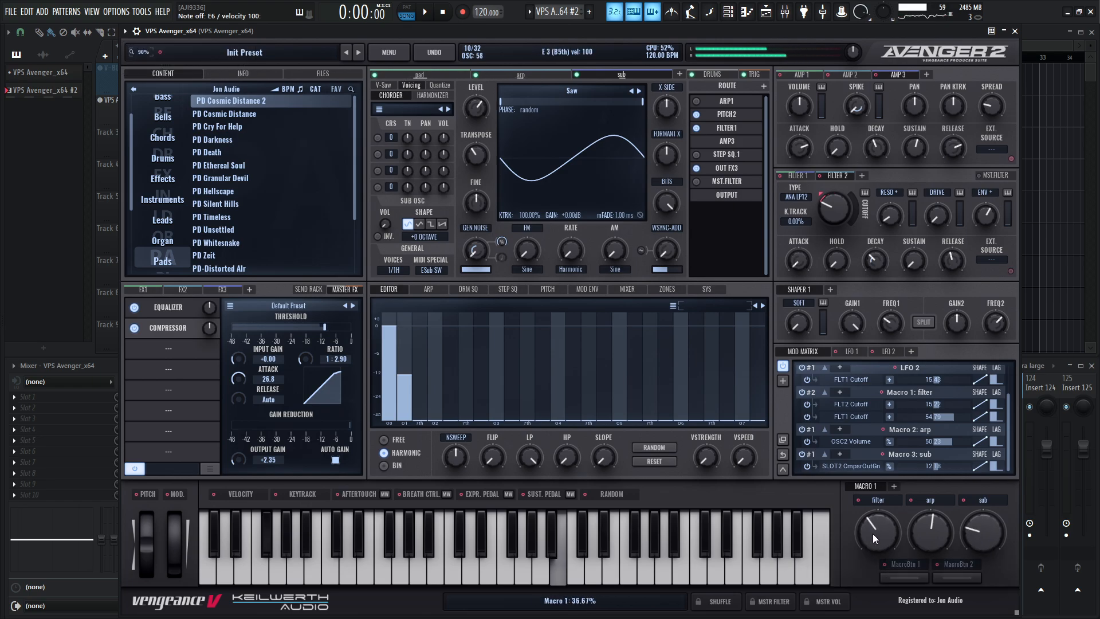
{"action": "left_click_drag", "start_coordinate": [875, 528], "coordinate": [888, 510]}
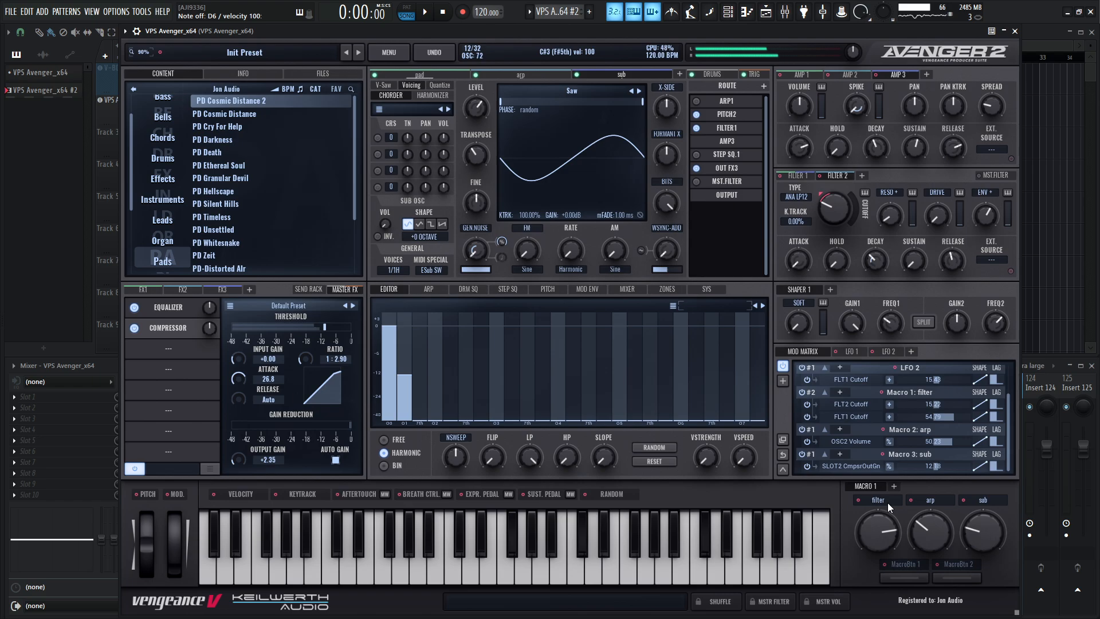
{"action": "key", "text": "u"}
{"action": "key", "text": "y"}
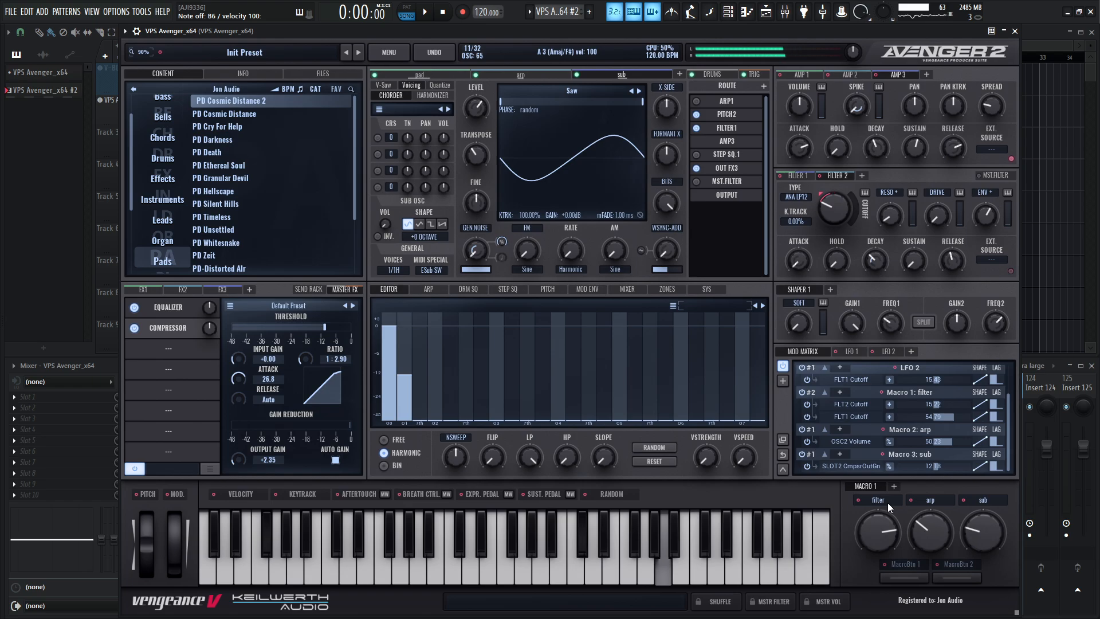
{"action": "key", "text": "6"}
{"action": "left_click_drag", "start_coordinate": [879, 514], "coordinate": [895, 581]}
{"action": "key", "text": "5"}
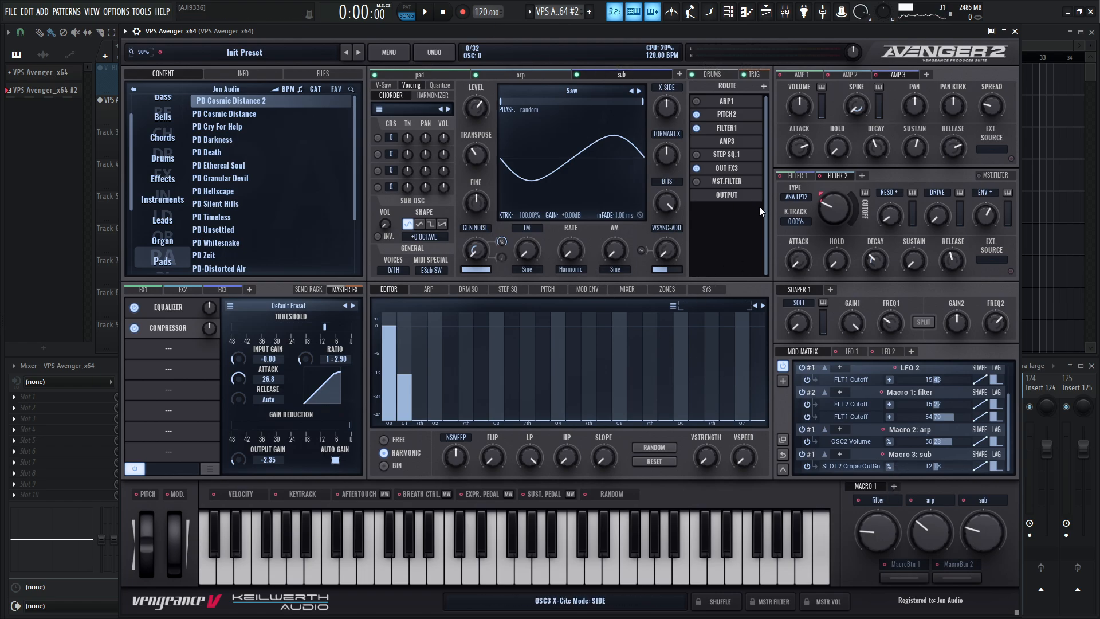
Review the pad and arp oscillators, turning the sub macro down to 0% and raising the filter macro.
{"action": "left_click", "coordinate": [409, 72]}
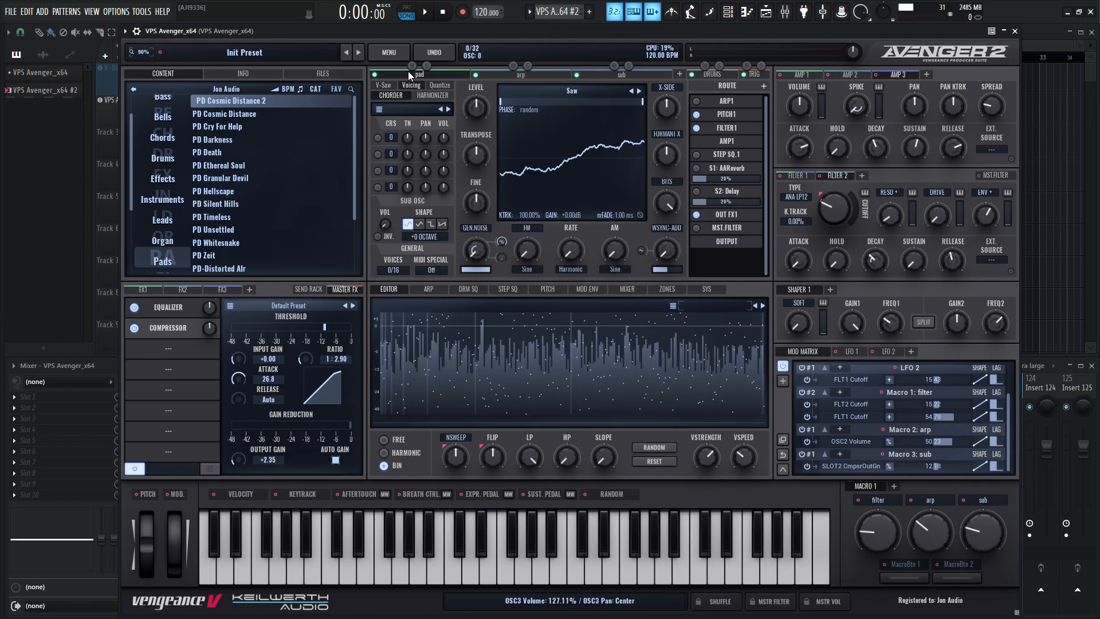
{"action": "left_click", "coordinate": [531, 75]}
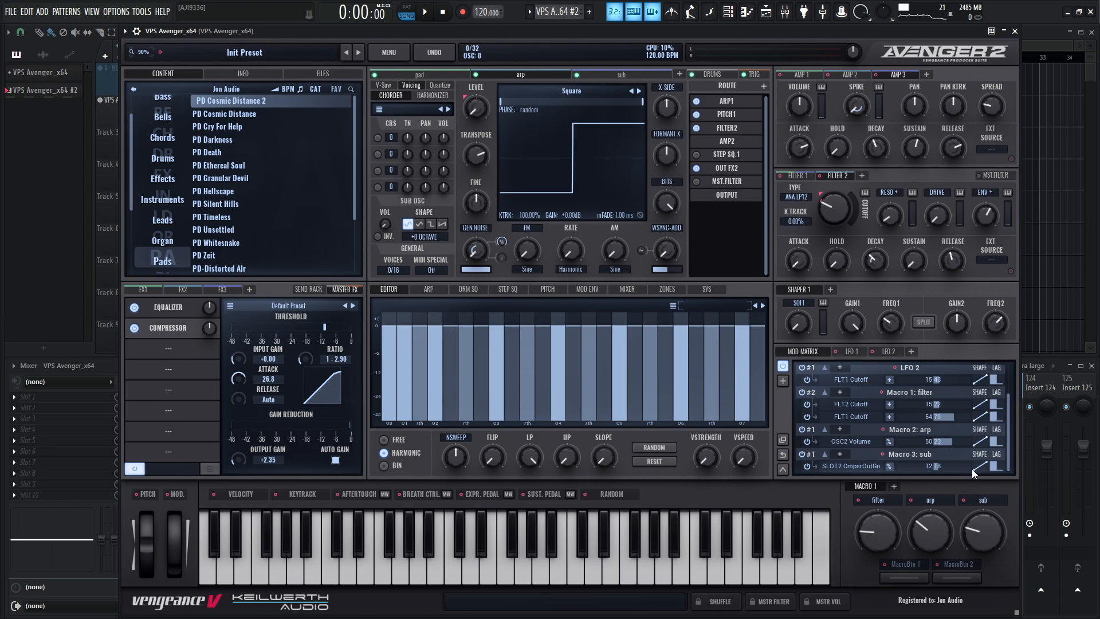
{"action": "mouse_move", "coordinate": [989, 526]}
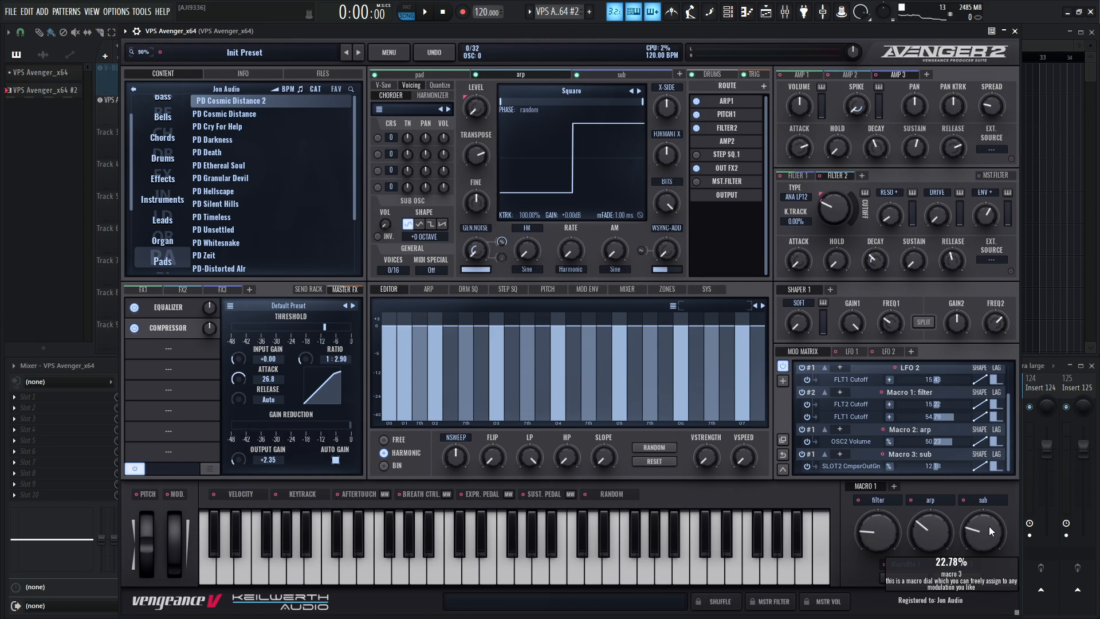
{"action": "left_click_drag", "start_coordinate": [988, 524], "coordinate": [985, 593]}
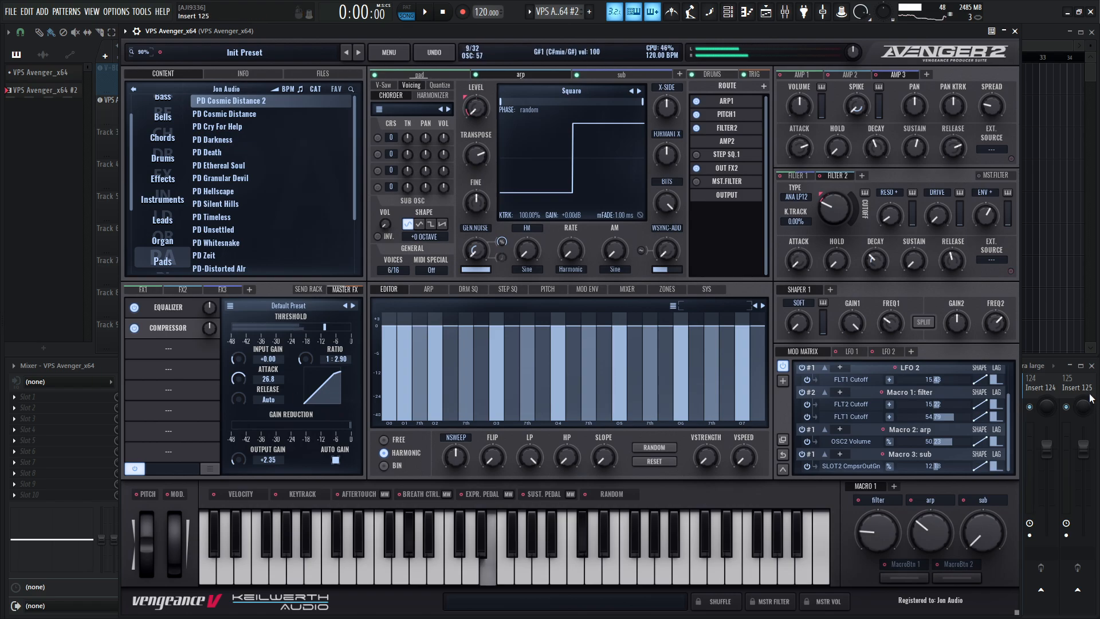
{"action": "left_click_drag", "start_coordinate": [876, 535], "coordinate": [882, 479]}
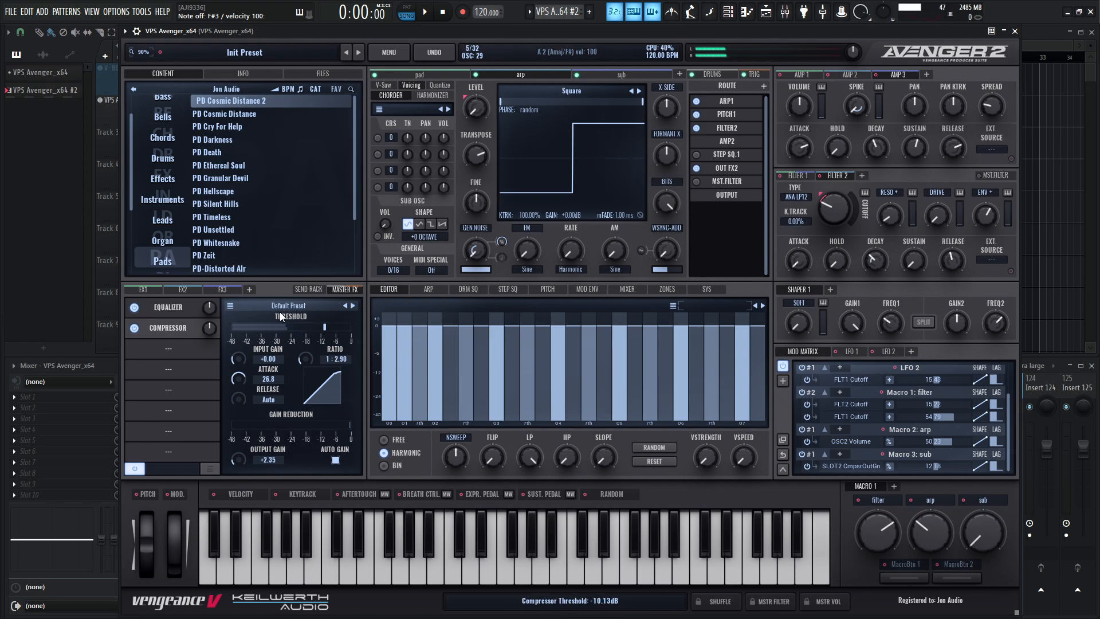
Show the FX1 chain and the pad oscillator, and raise the sub macro to 46.67%.
{"action": "left_click", "coordinate": [142, 292]}
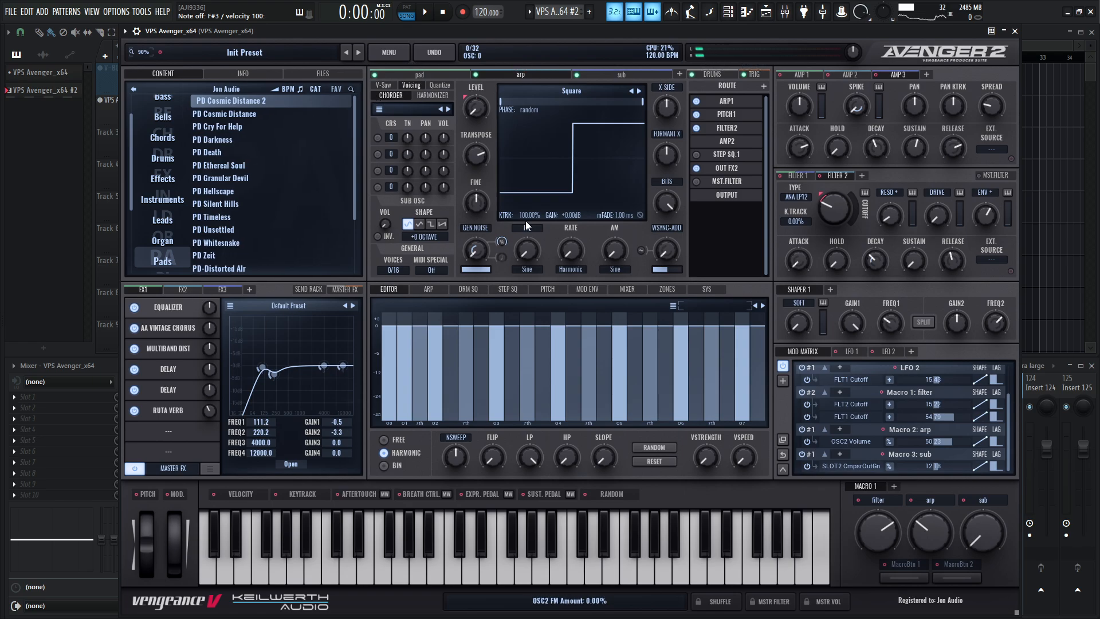
{"action": "left_click", "coordinate": [429, 75]}
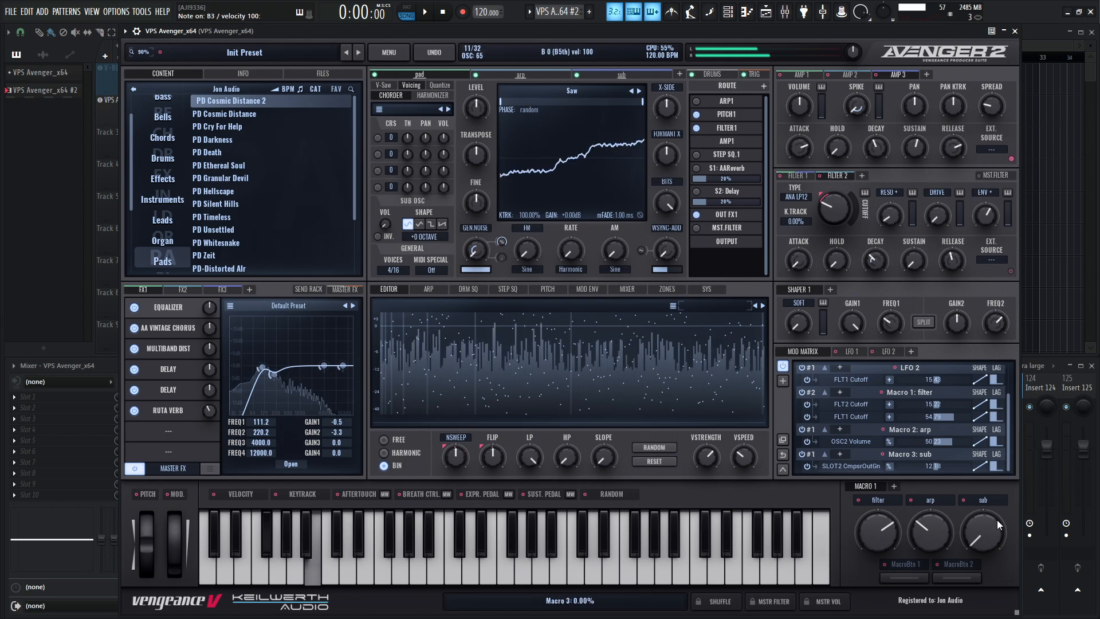
{"action": "left_click_drag", "start_coordinate": [989, 521], "coordinate": [981, 483]}
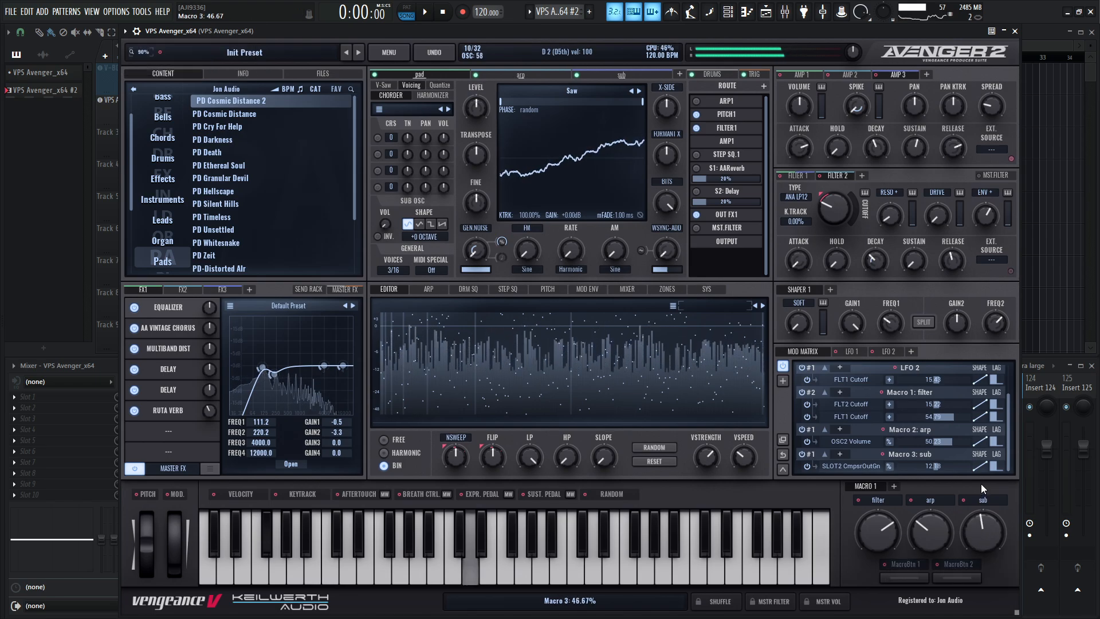